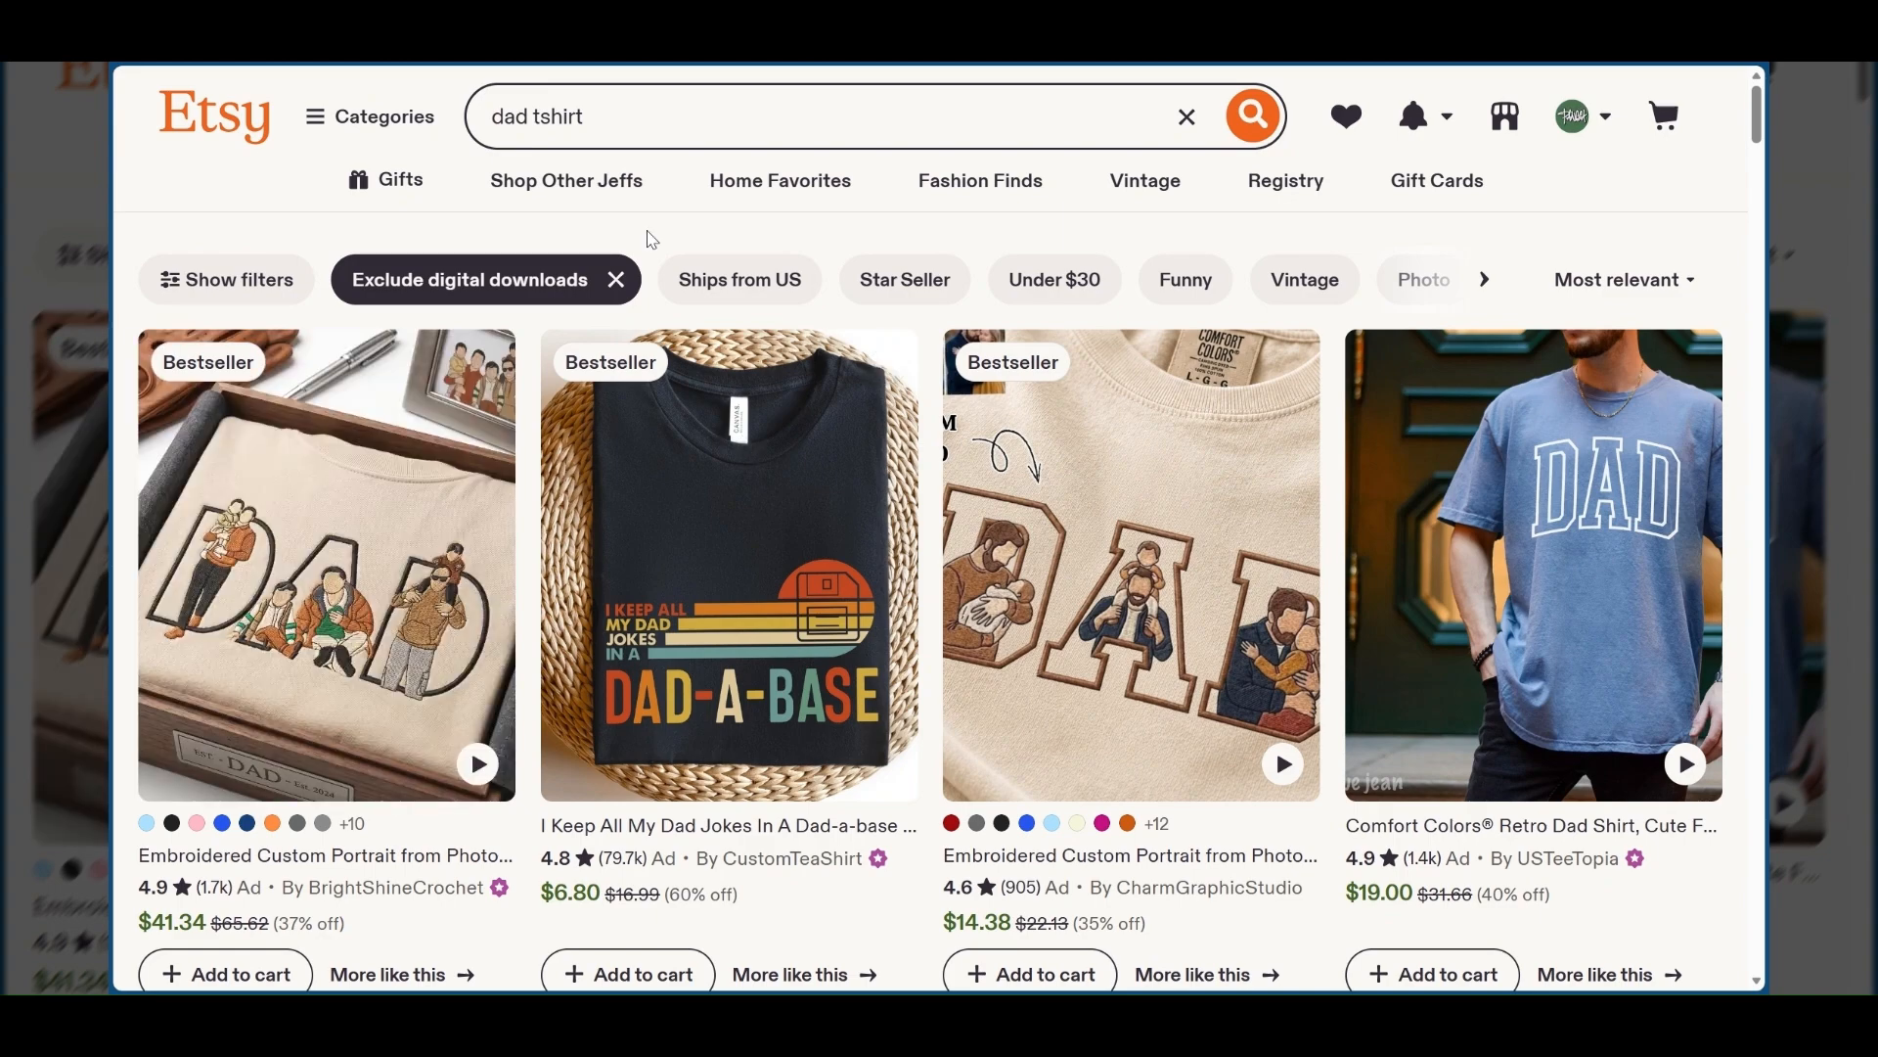
# Browse the dad T-shirt listings in the Etsy search results.
pyautogui.scroll(-1, 649, 241)
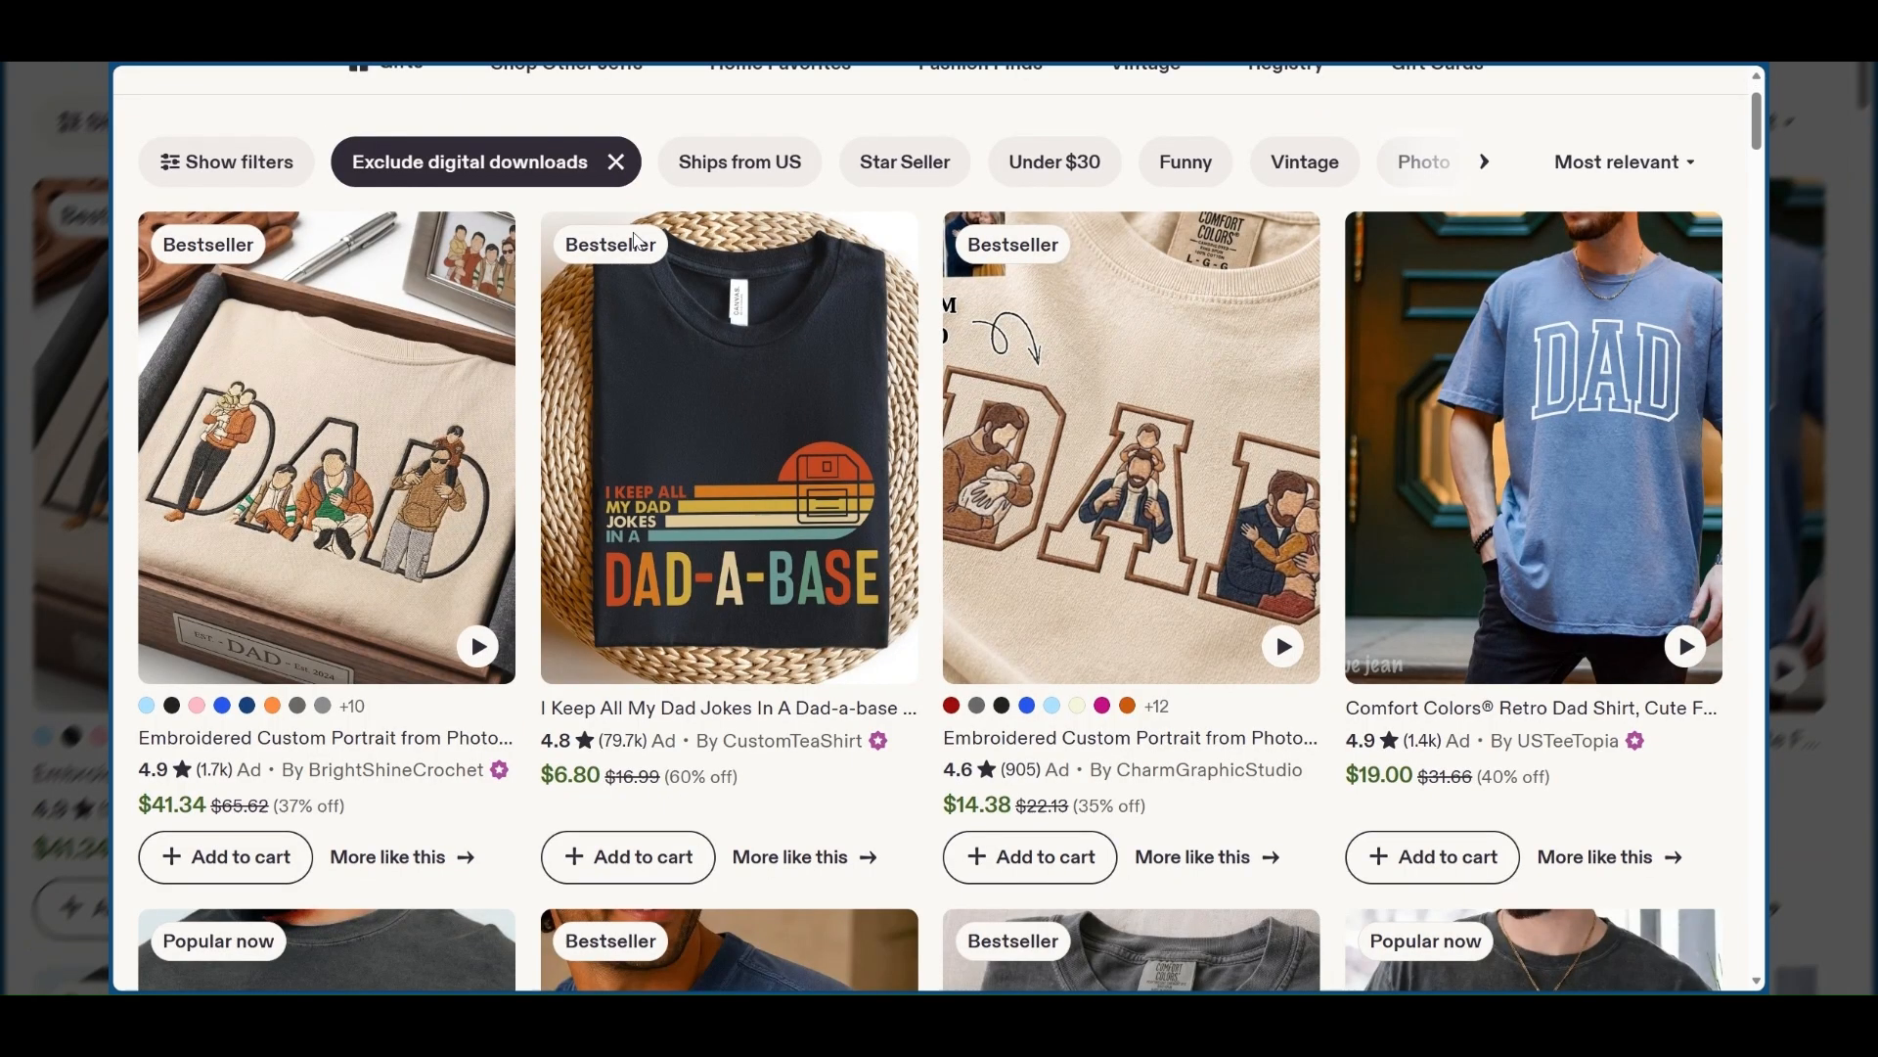
pyautogui.scroll(-1, 636, 240)
pyautogui.scroll(-5, 606, 464)
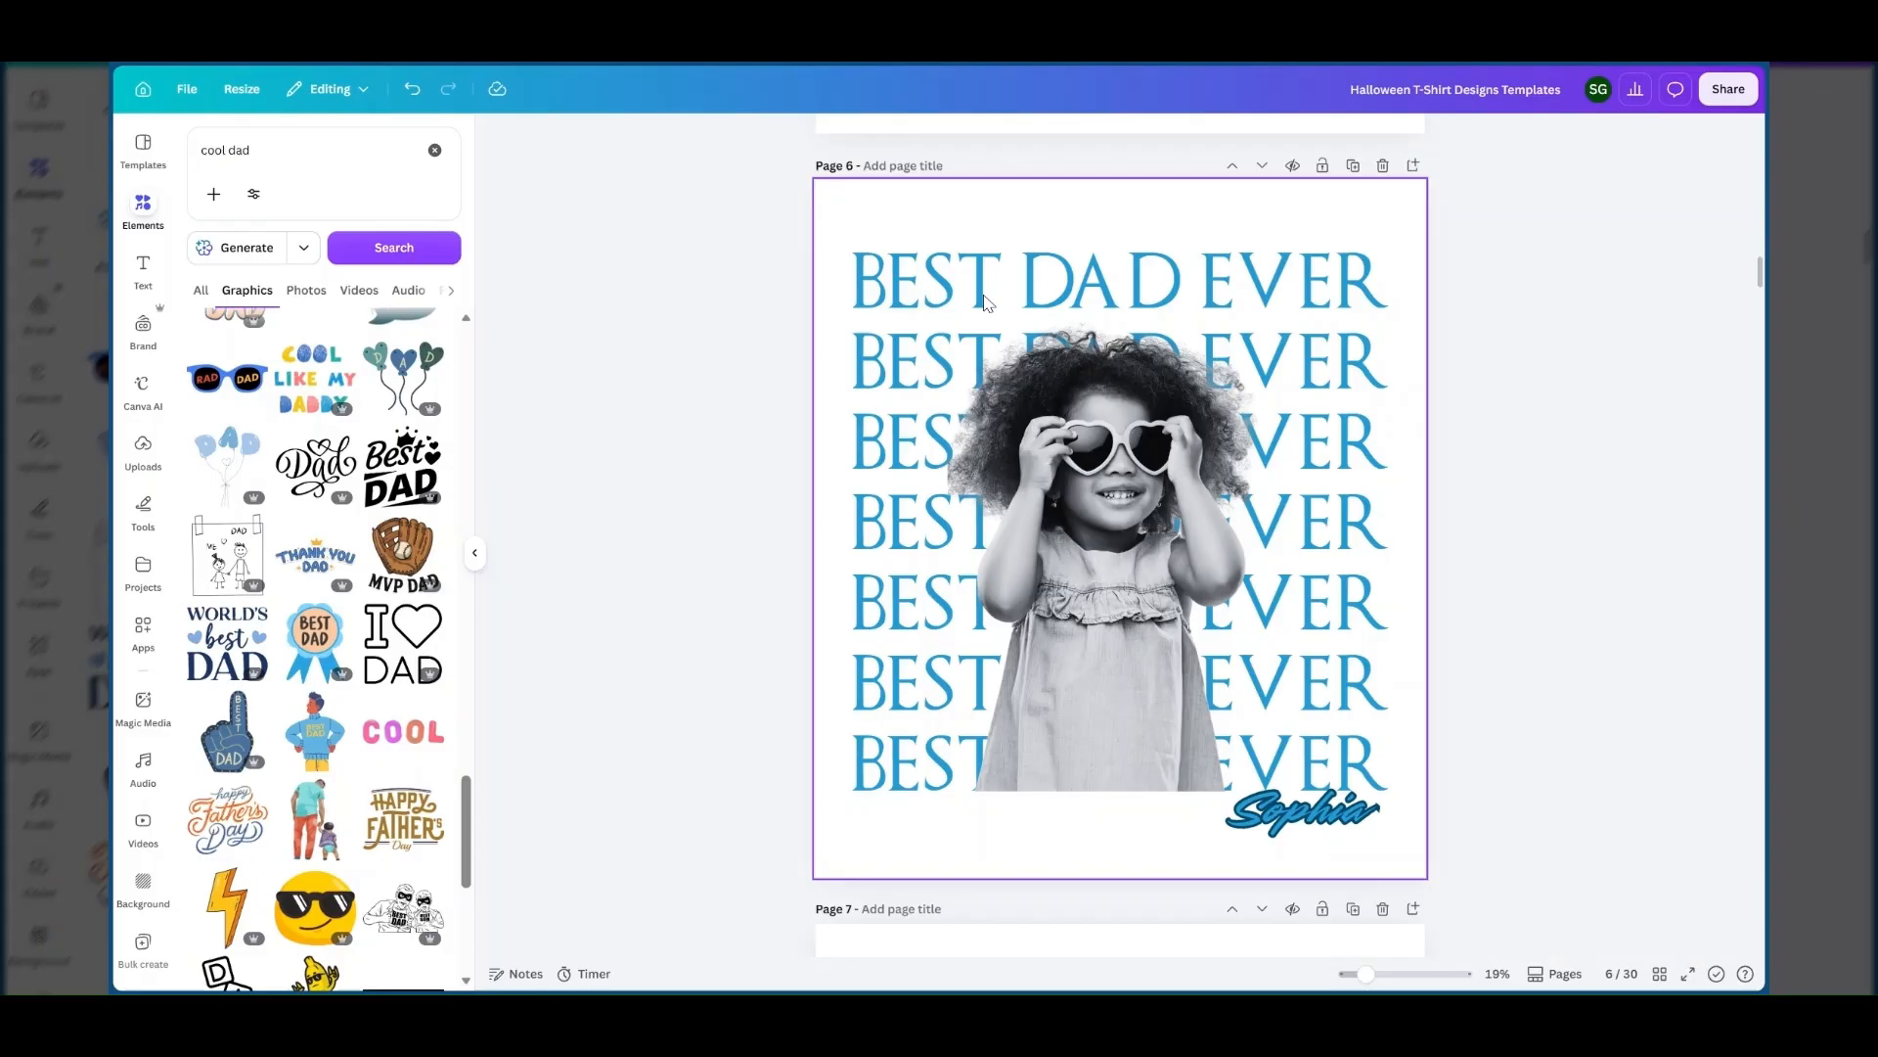
pyautogui.click(965, 270)
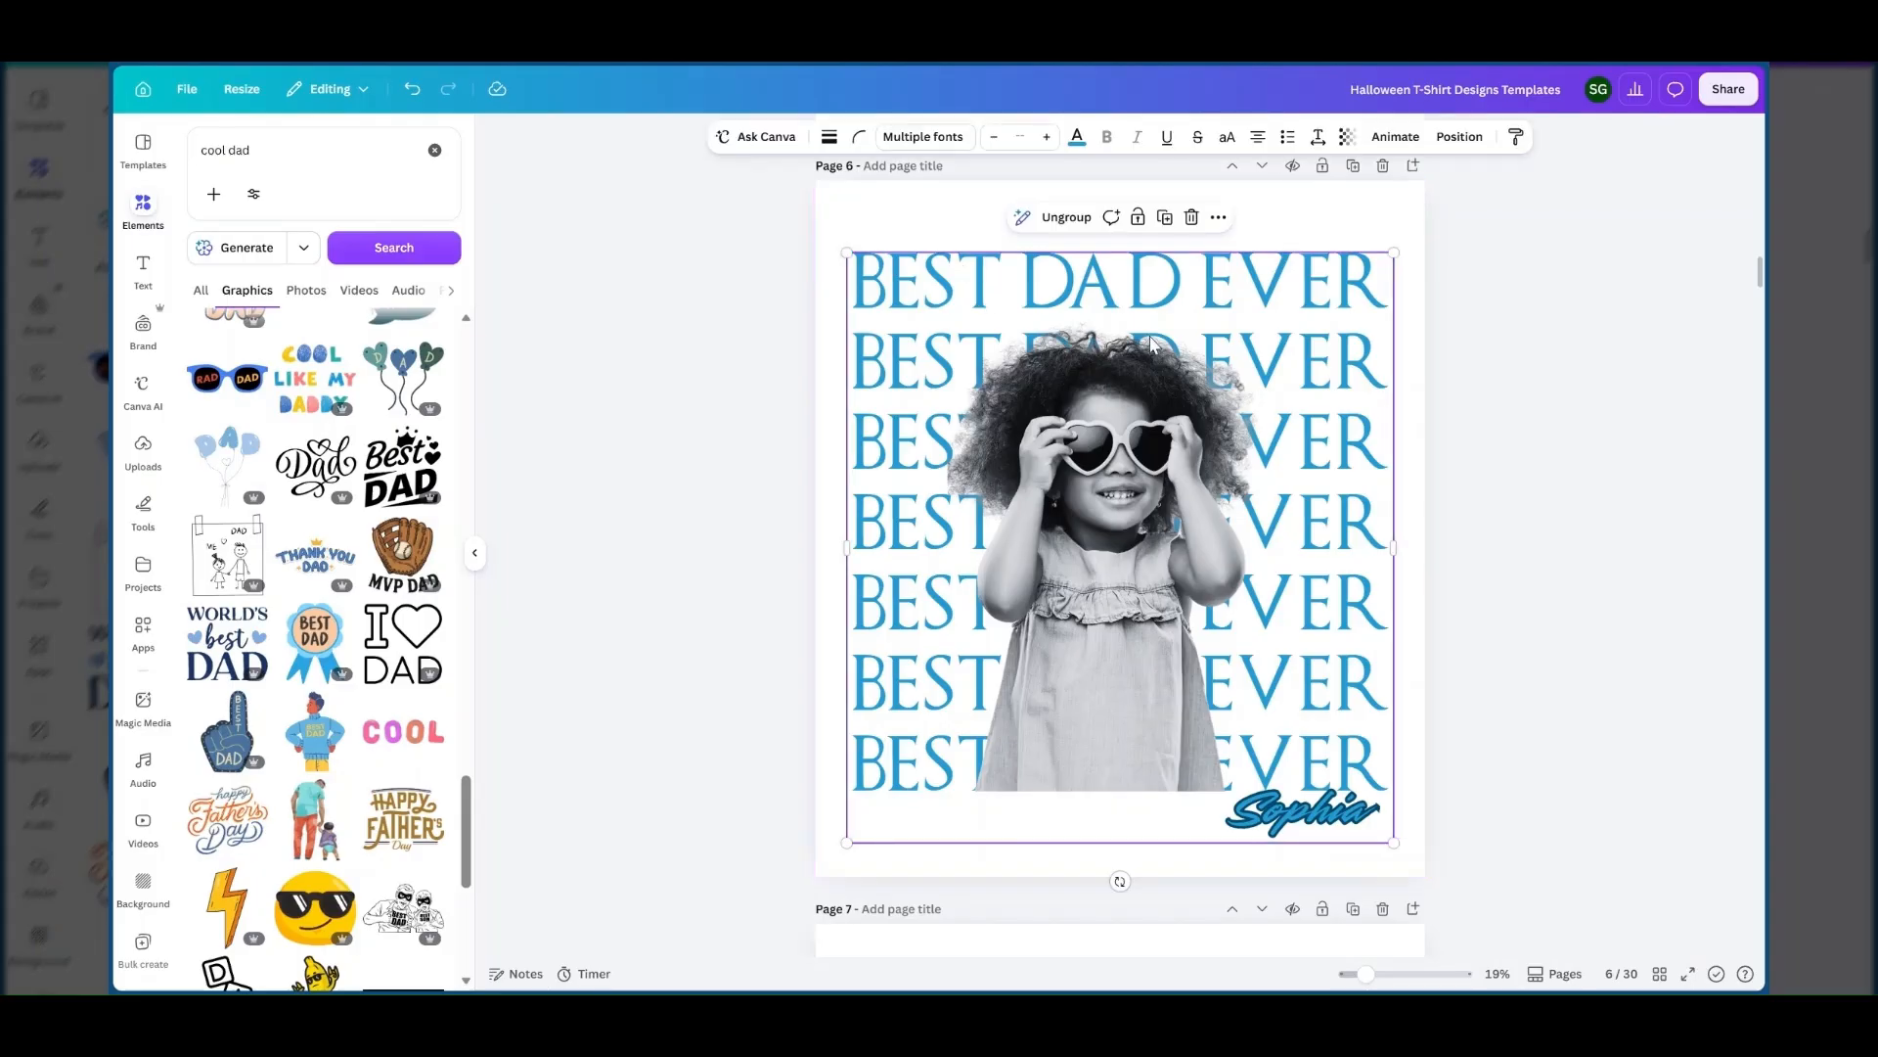
pyautogui.click(910, 208)
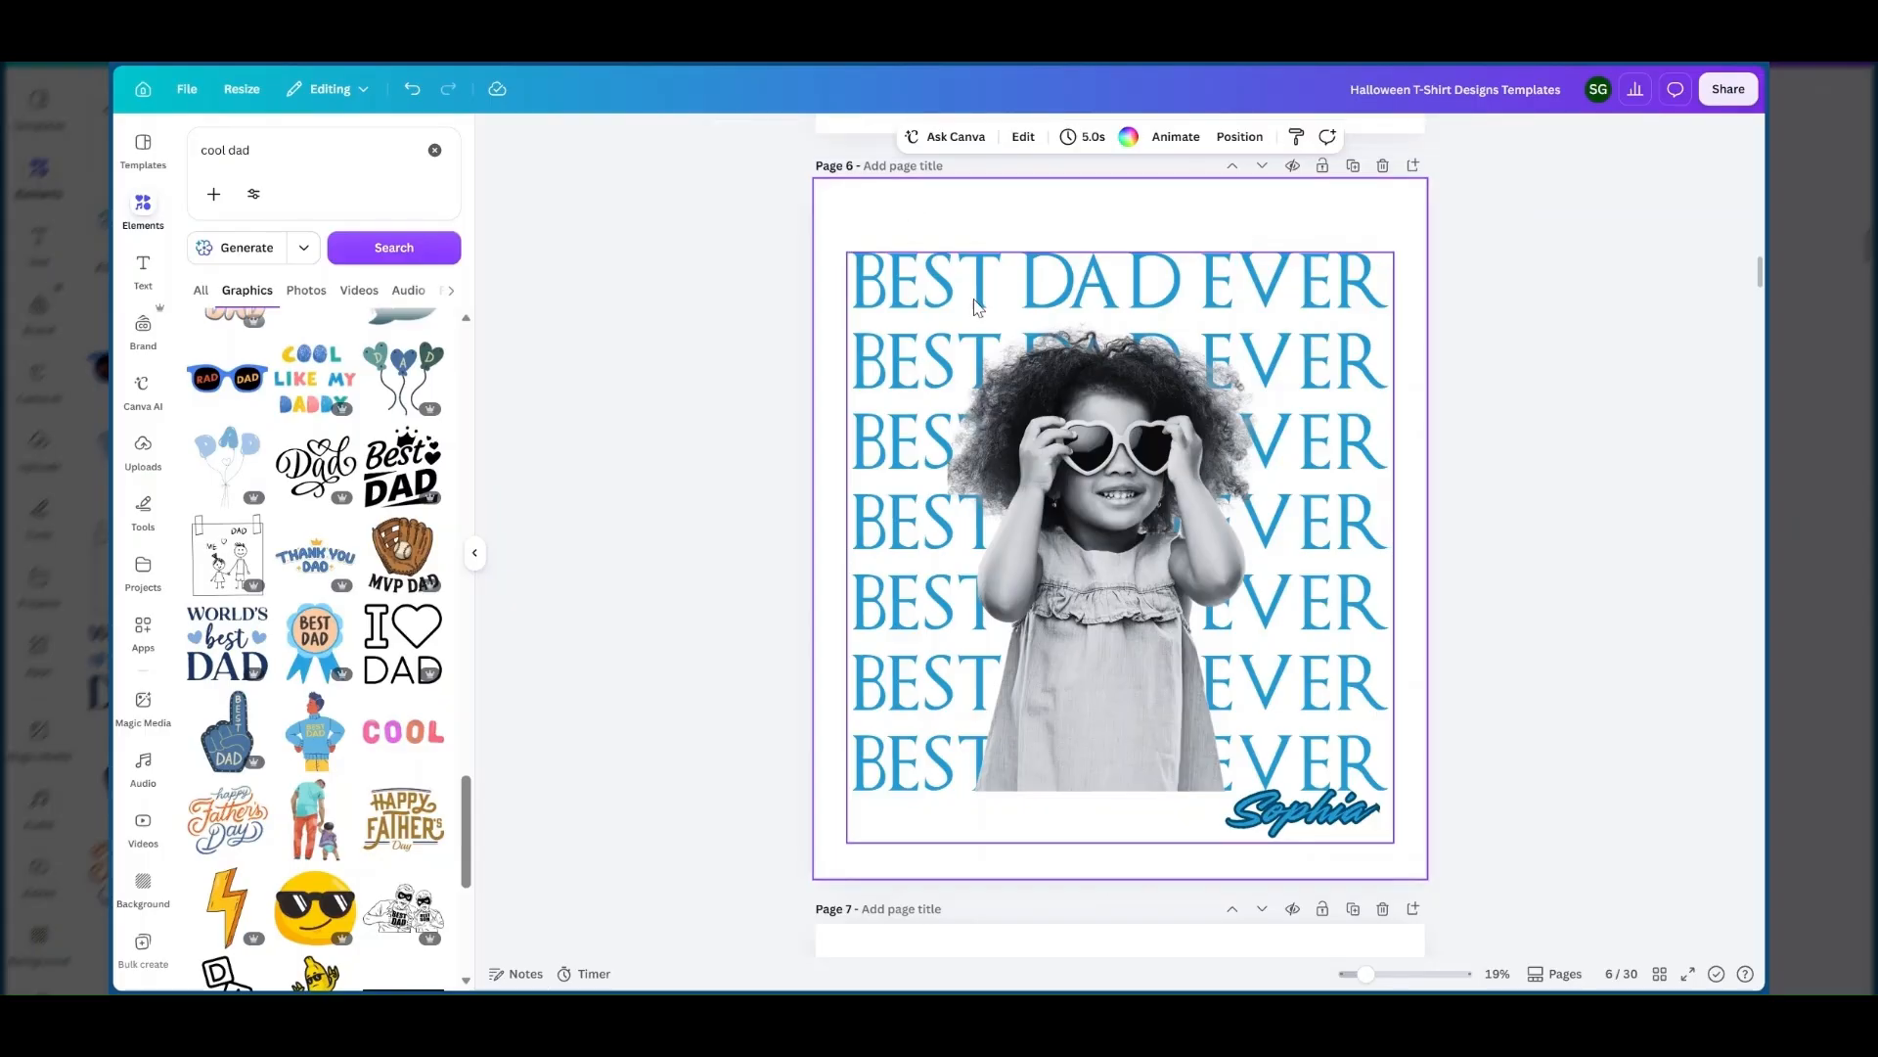
pyautogui.click(976, 306)
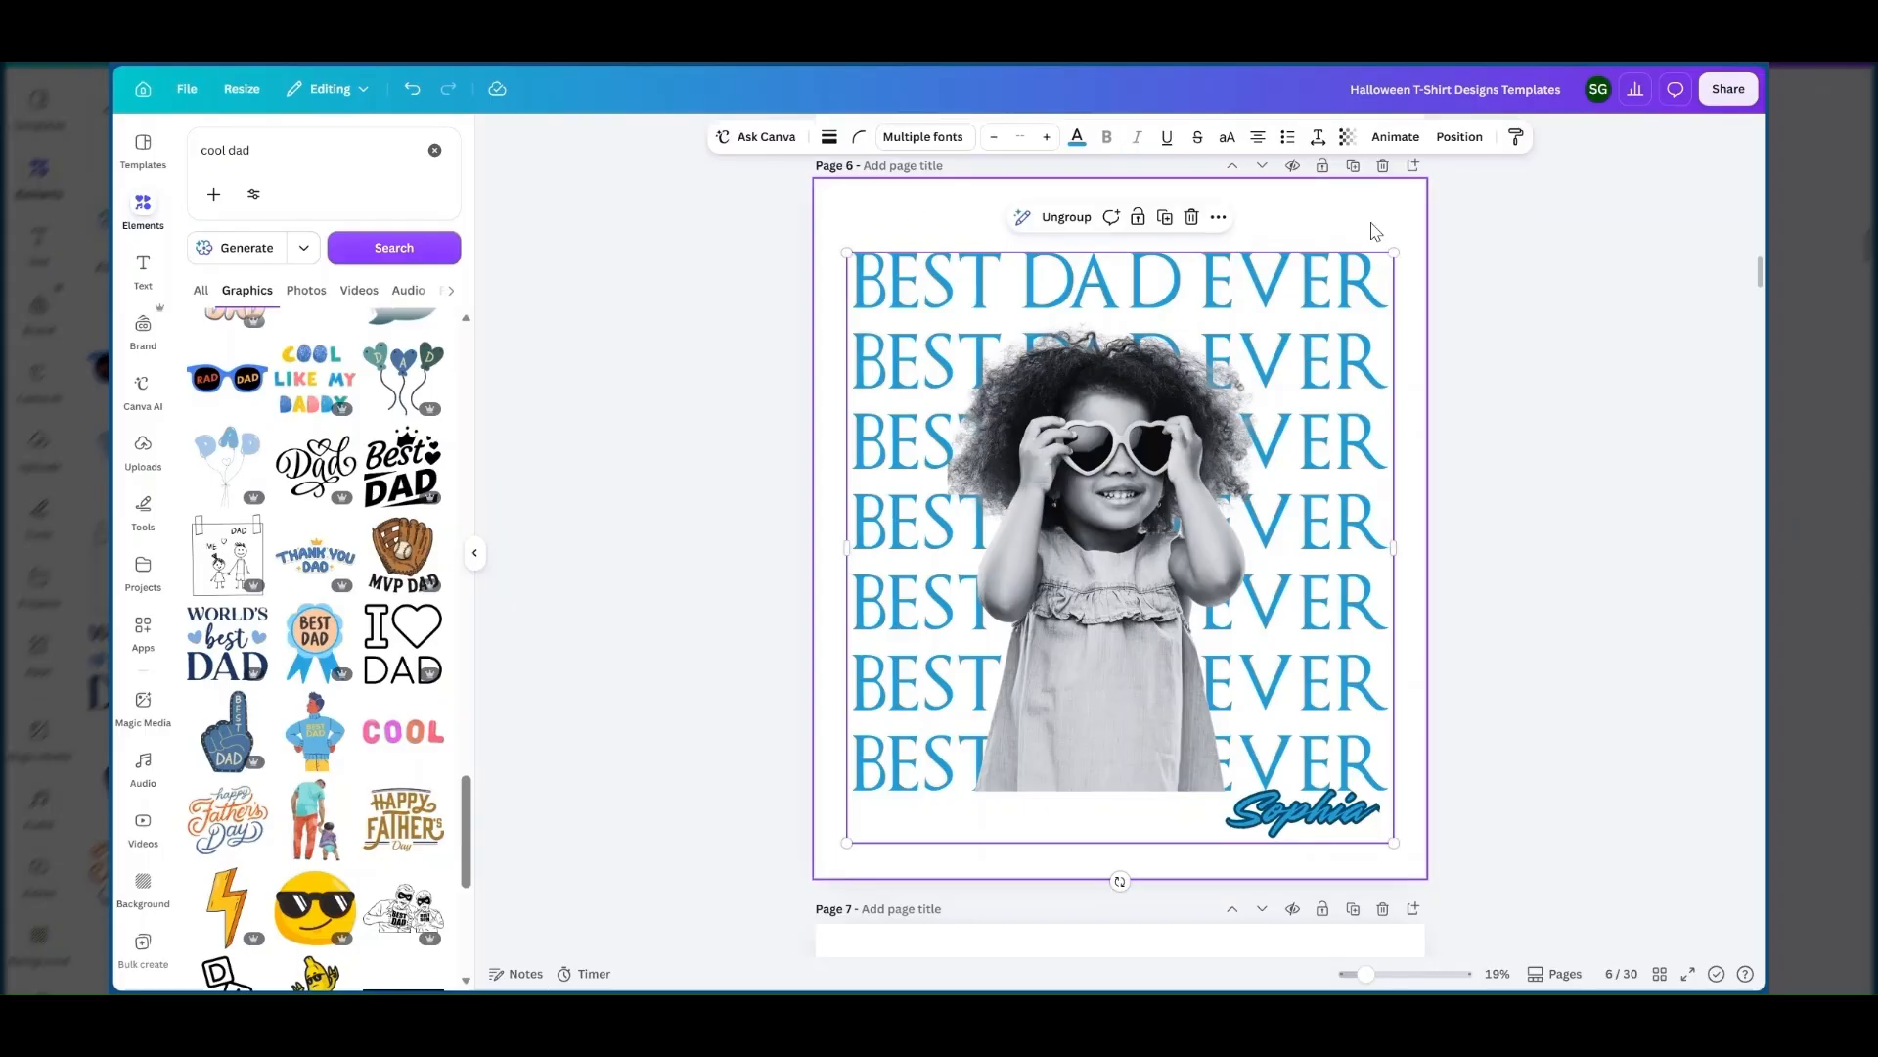
pyautogui.click(870, 243)
pyautogui.click(942, 320)
# Add a blank page after page 6 and insert a heading text on it.
pyautogui.click(1413, 168)
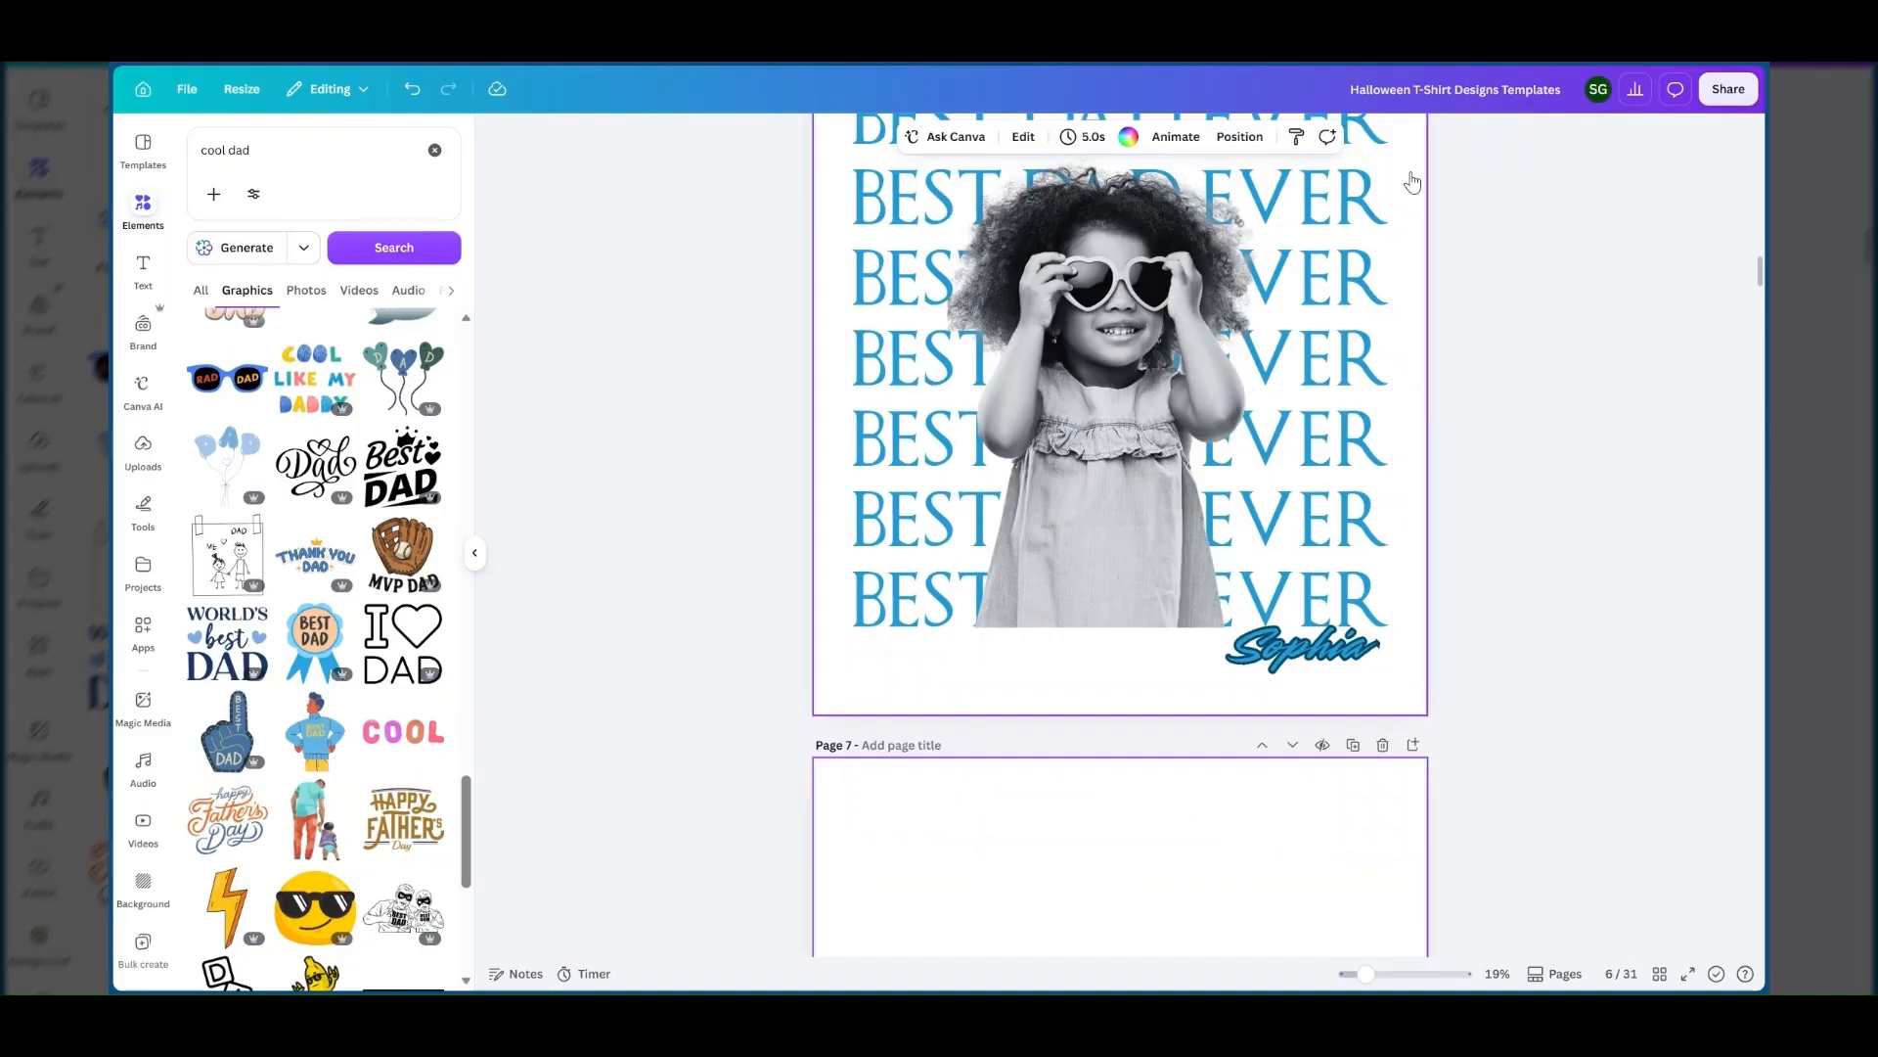
pyautogui.click(144, 269)
pyautogui.click(257, 341)
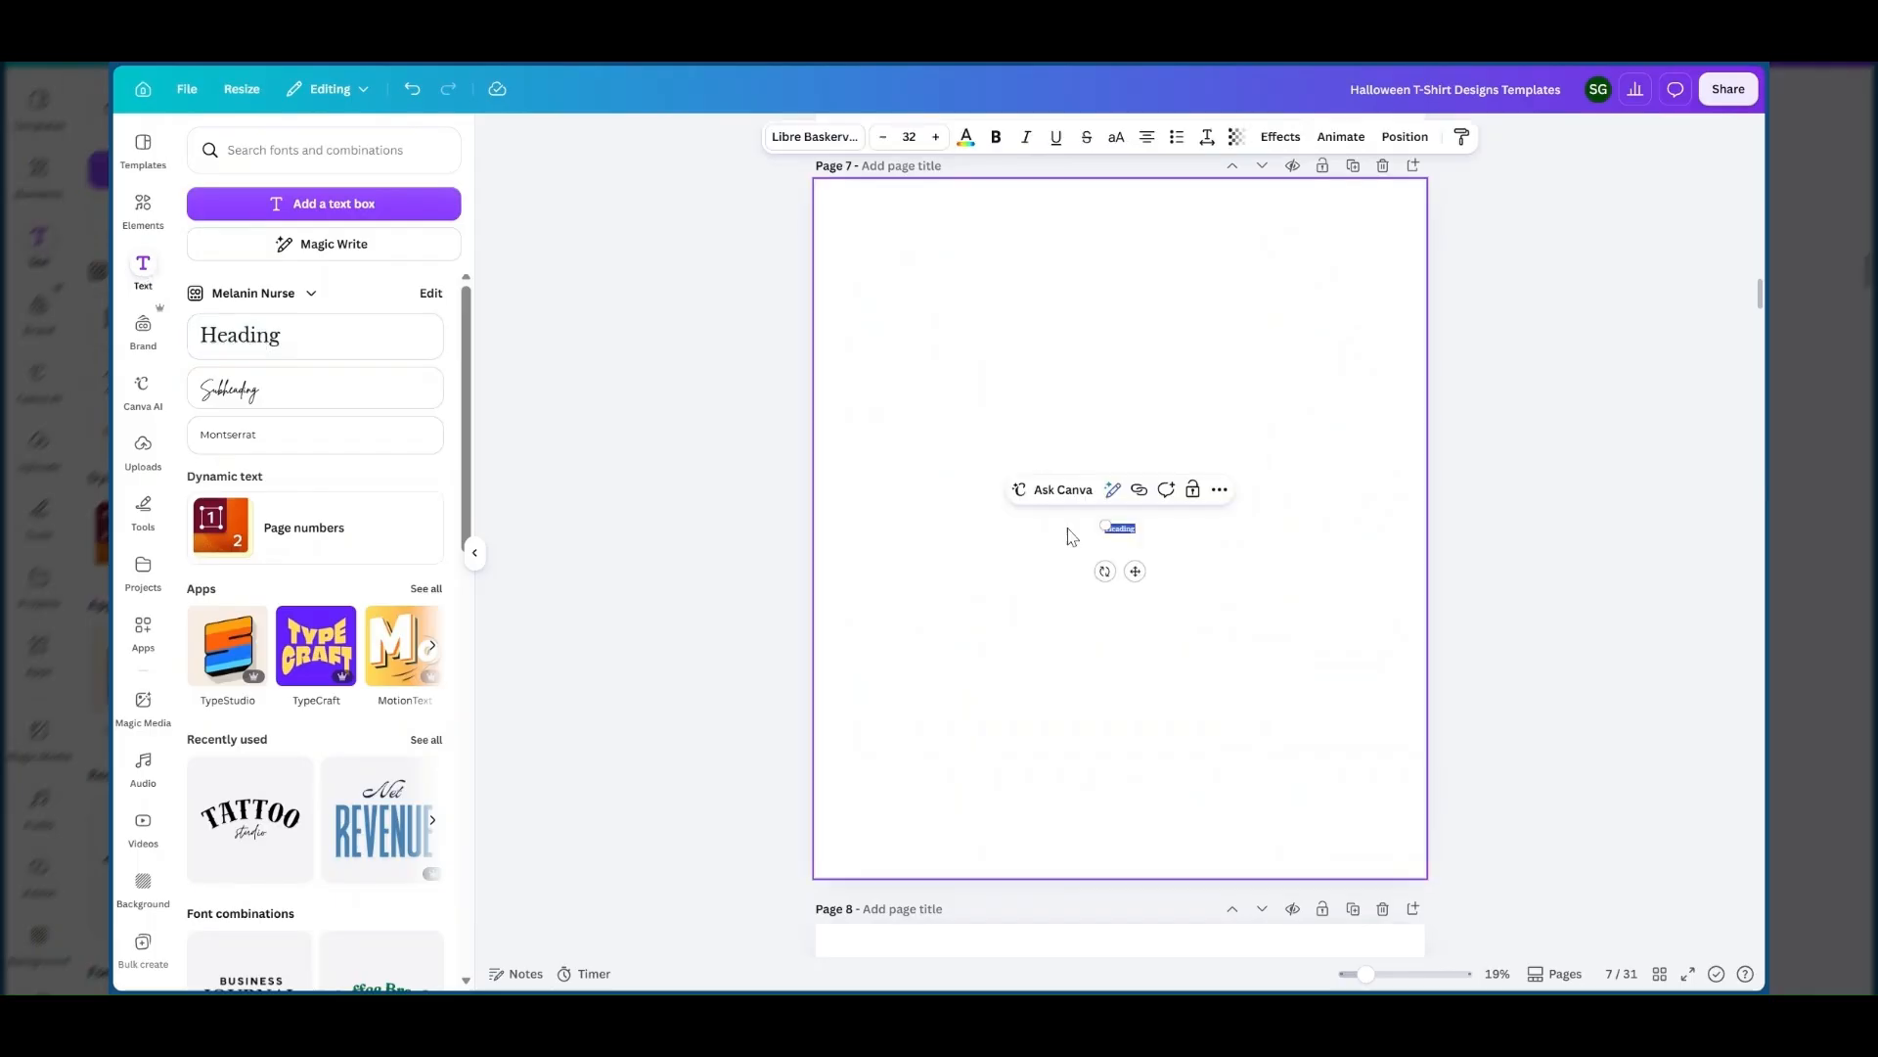
# Enlarge the heading to about size 328 and move it near the top of page 7.
pyautogui.moveTo(1101, 524); pyautogui.dragTo(834, 450)
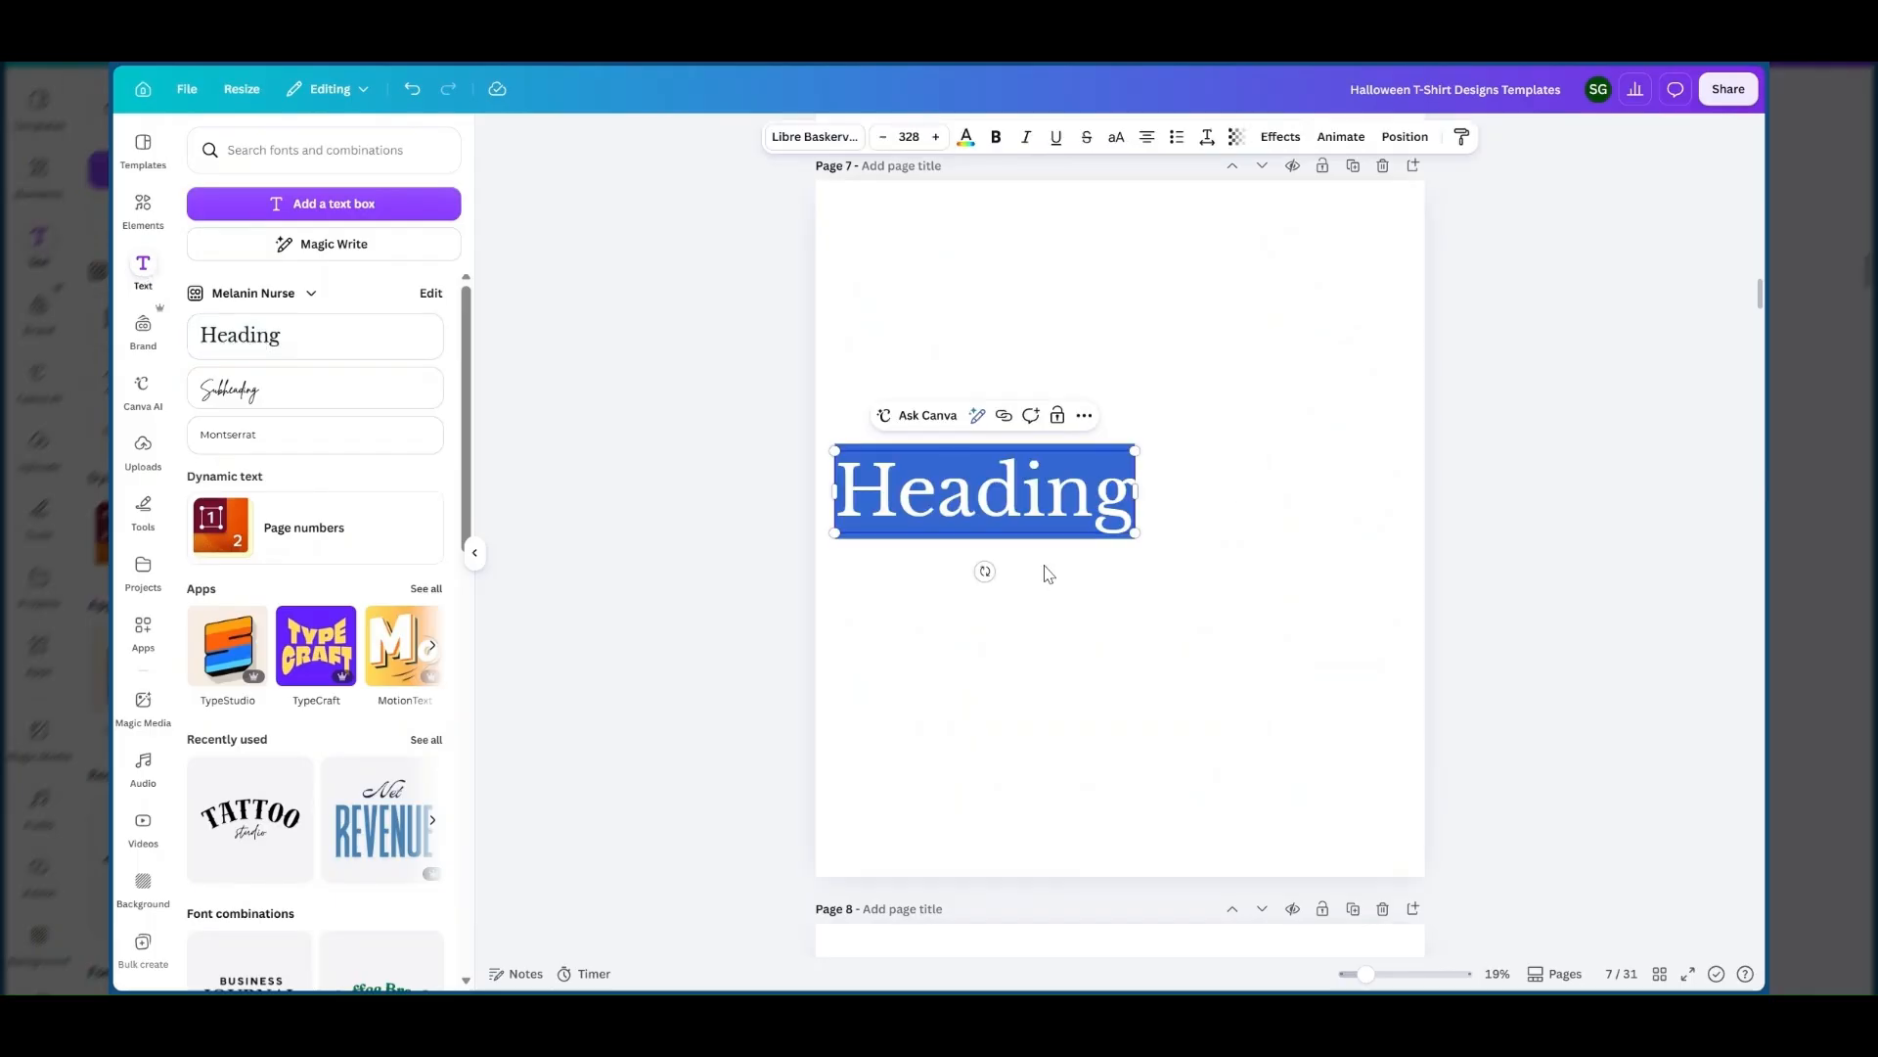
pyautogui.click(1047, 573)
pyautogui.moveTo(1041, 499); pyautogui.dragTo(1165, 284)
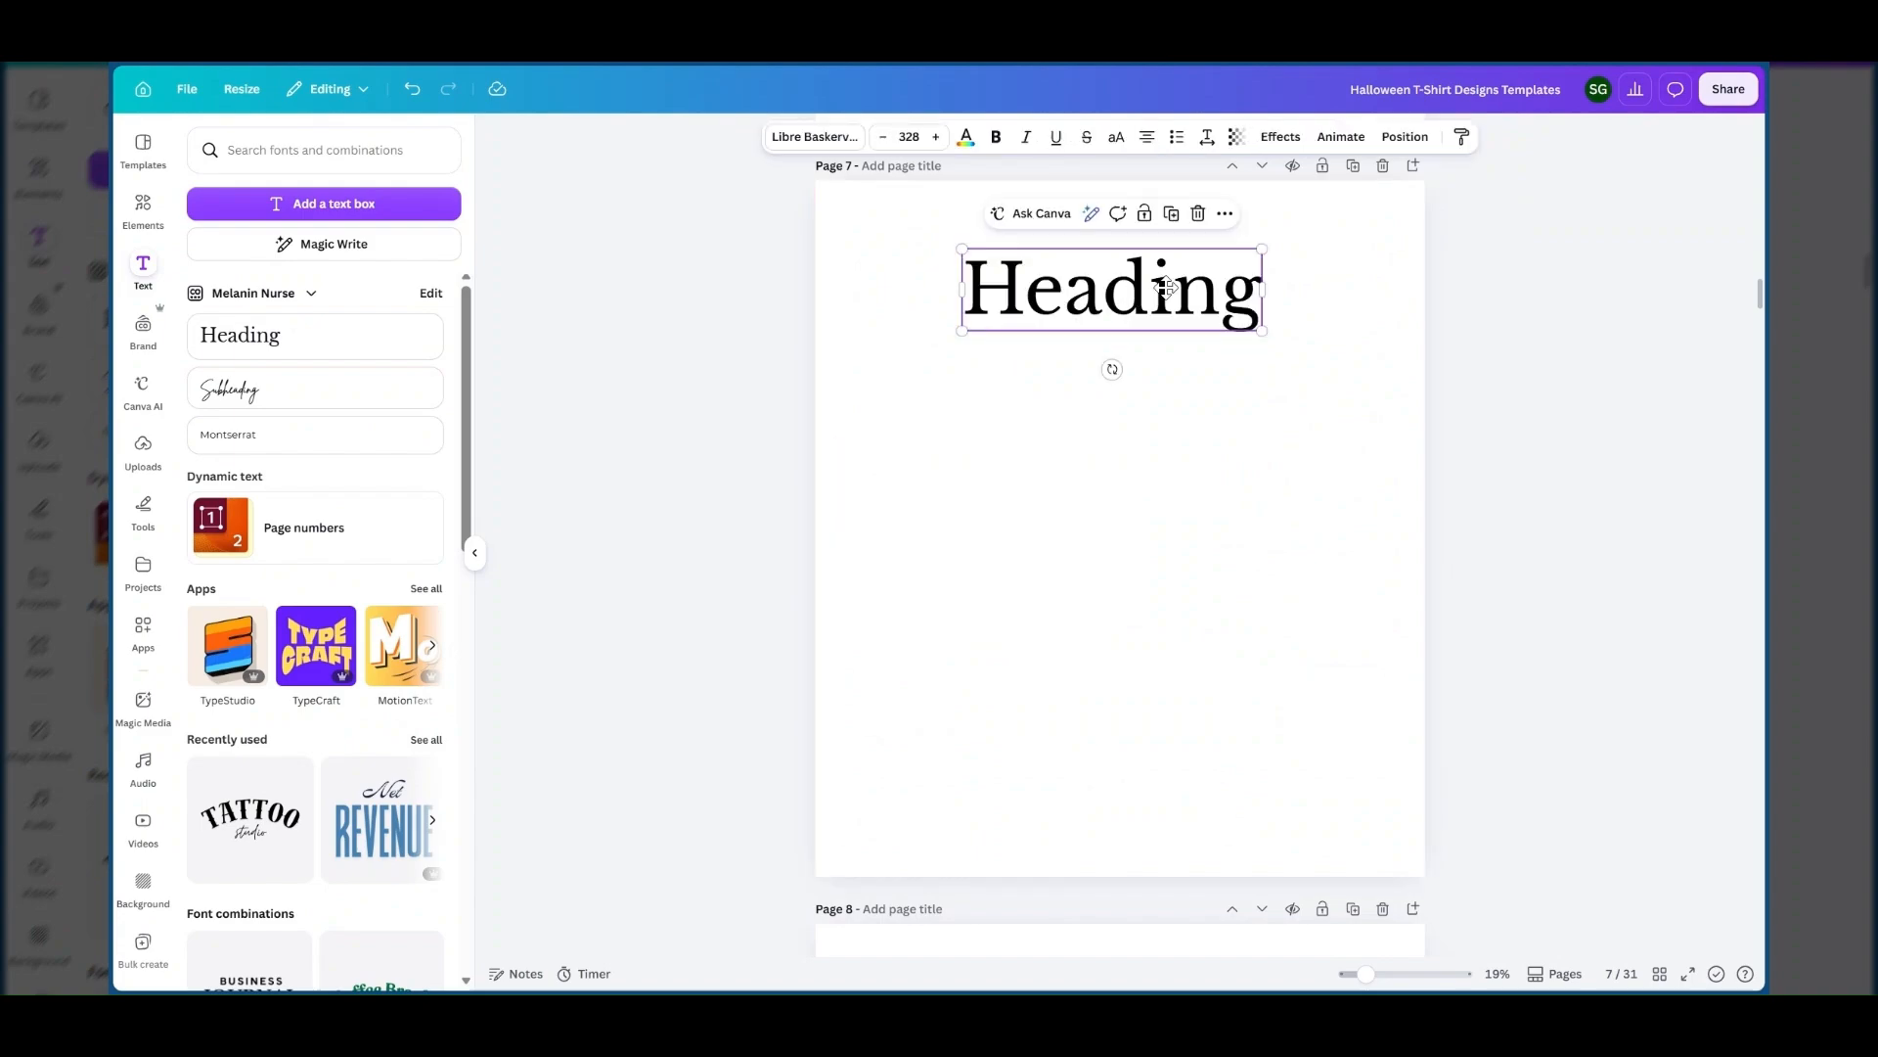
# Replace the heading text on page 7 with "BEST DAD EVER".
pyautogui.scroll(3, 1165, 287)
pyautogui.doubleClick(1155, 608)
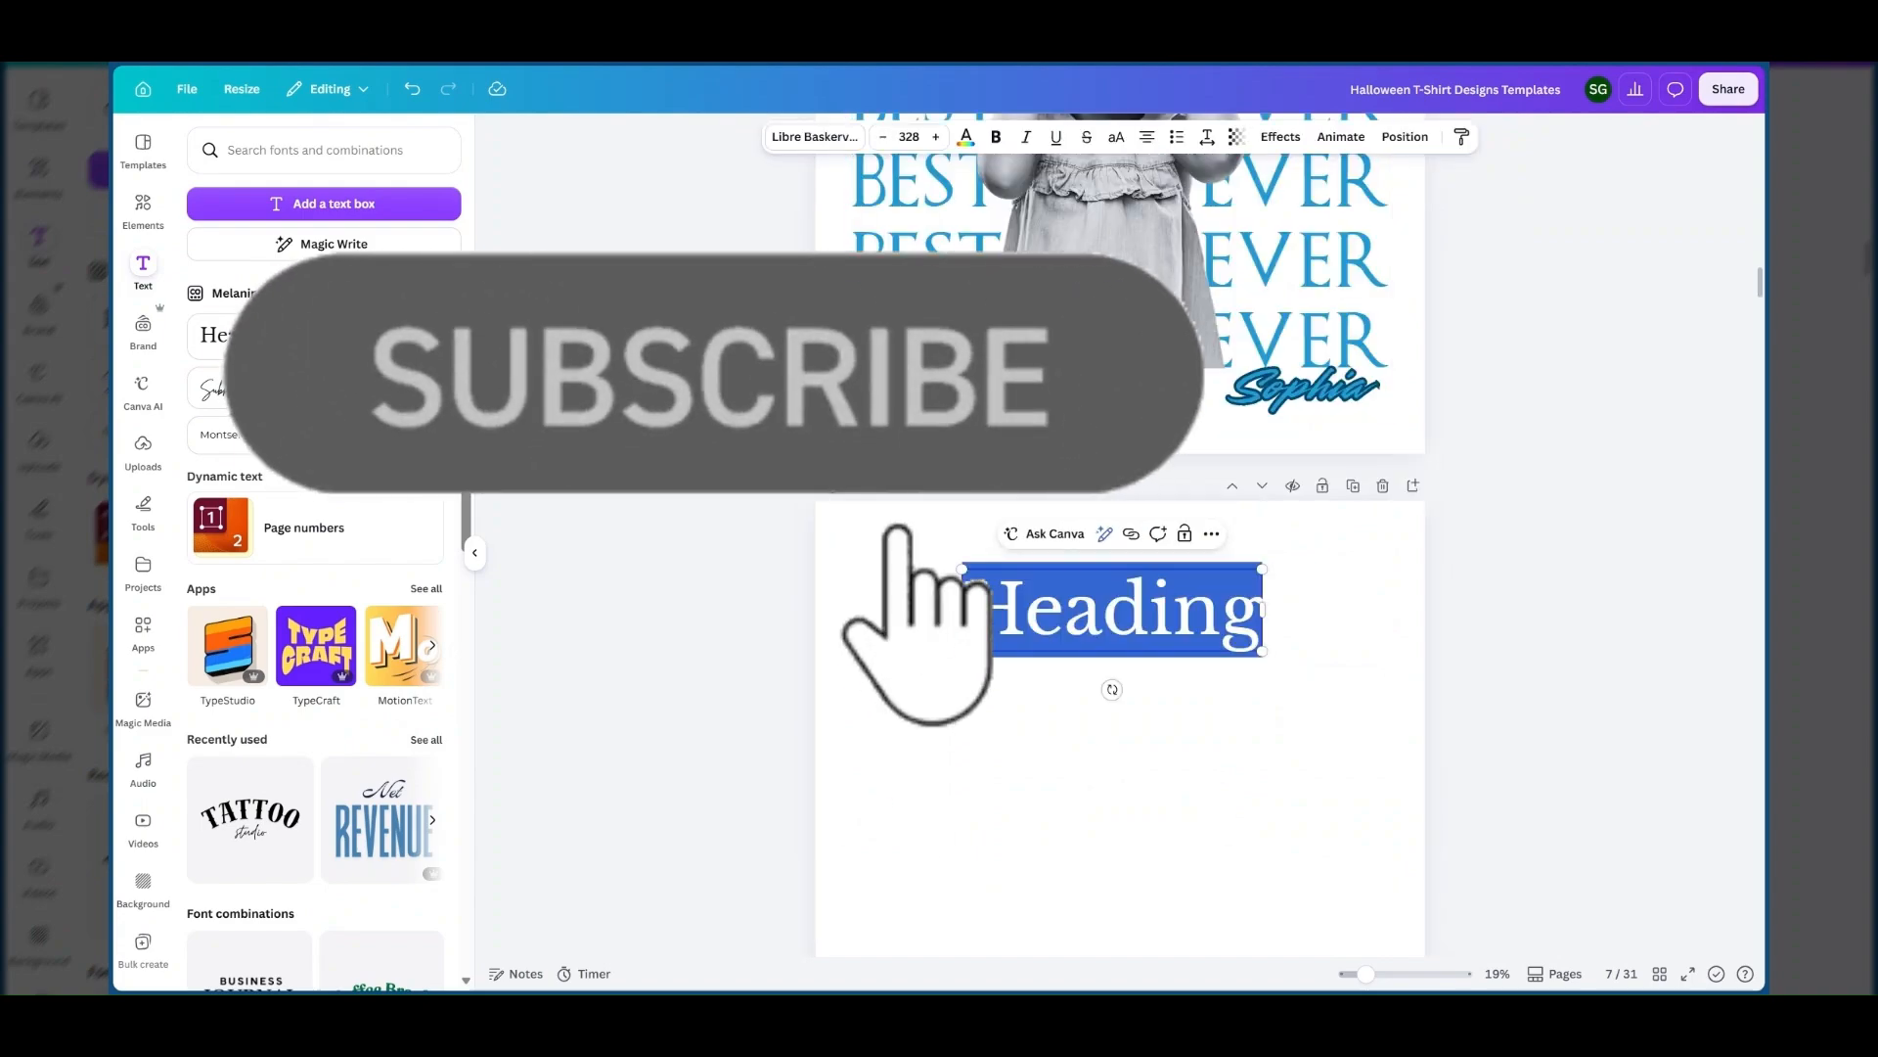
pyautogui.press('BackSpace')
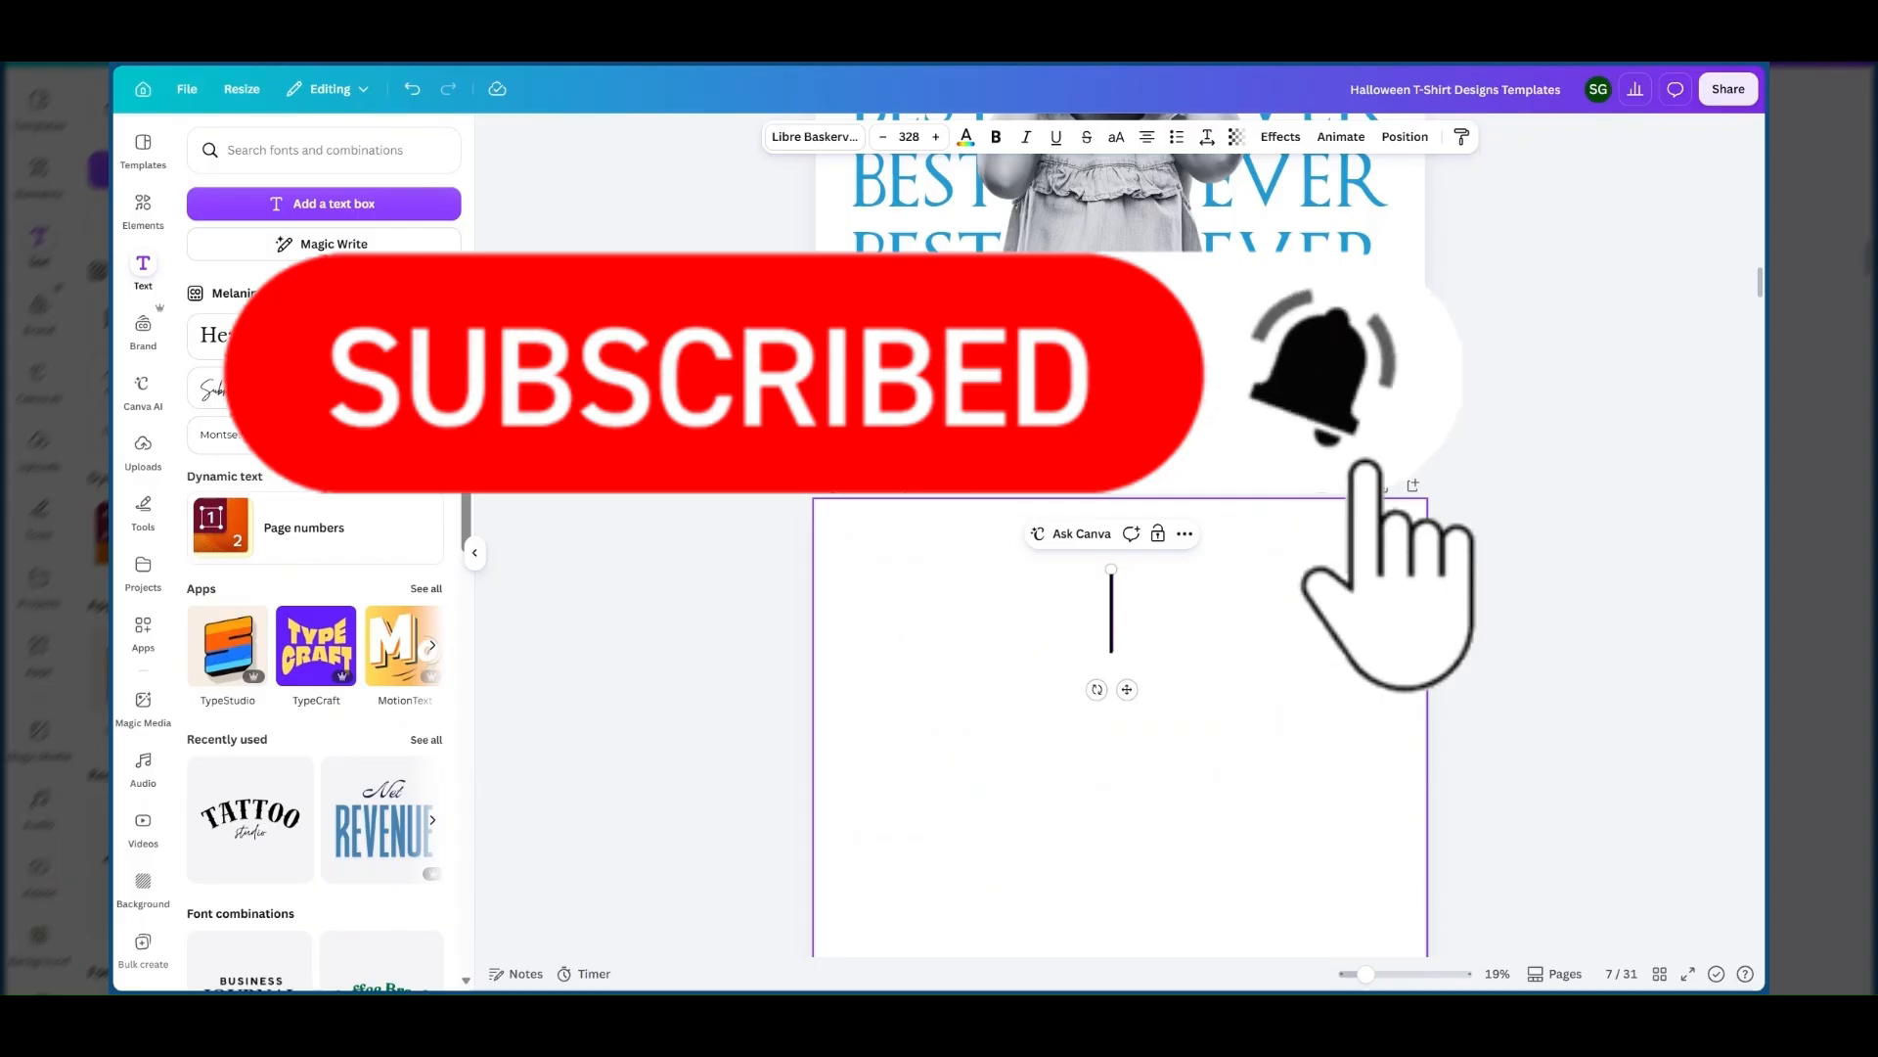
pyautogui.write('Be')
pyautogui.press('BackSpace')
pyautogui.press('BackSpace')
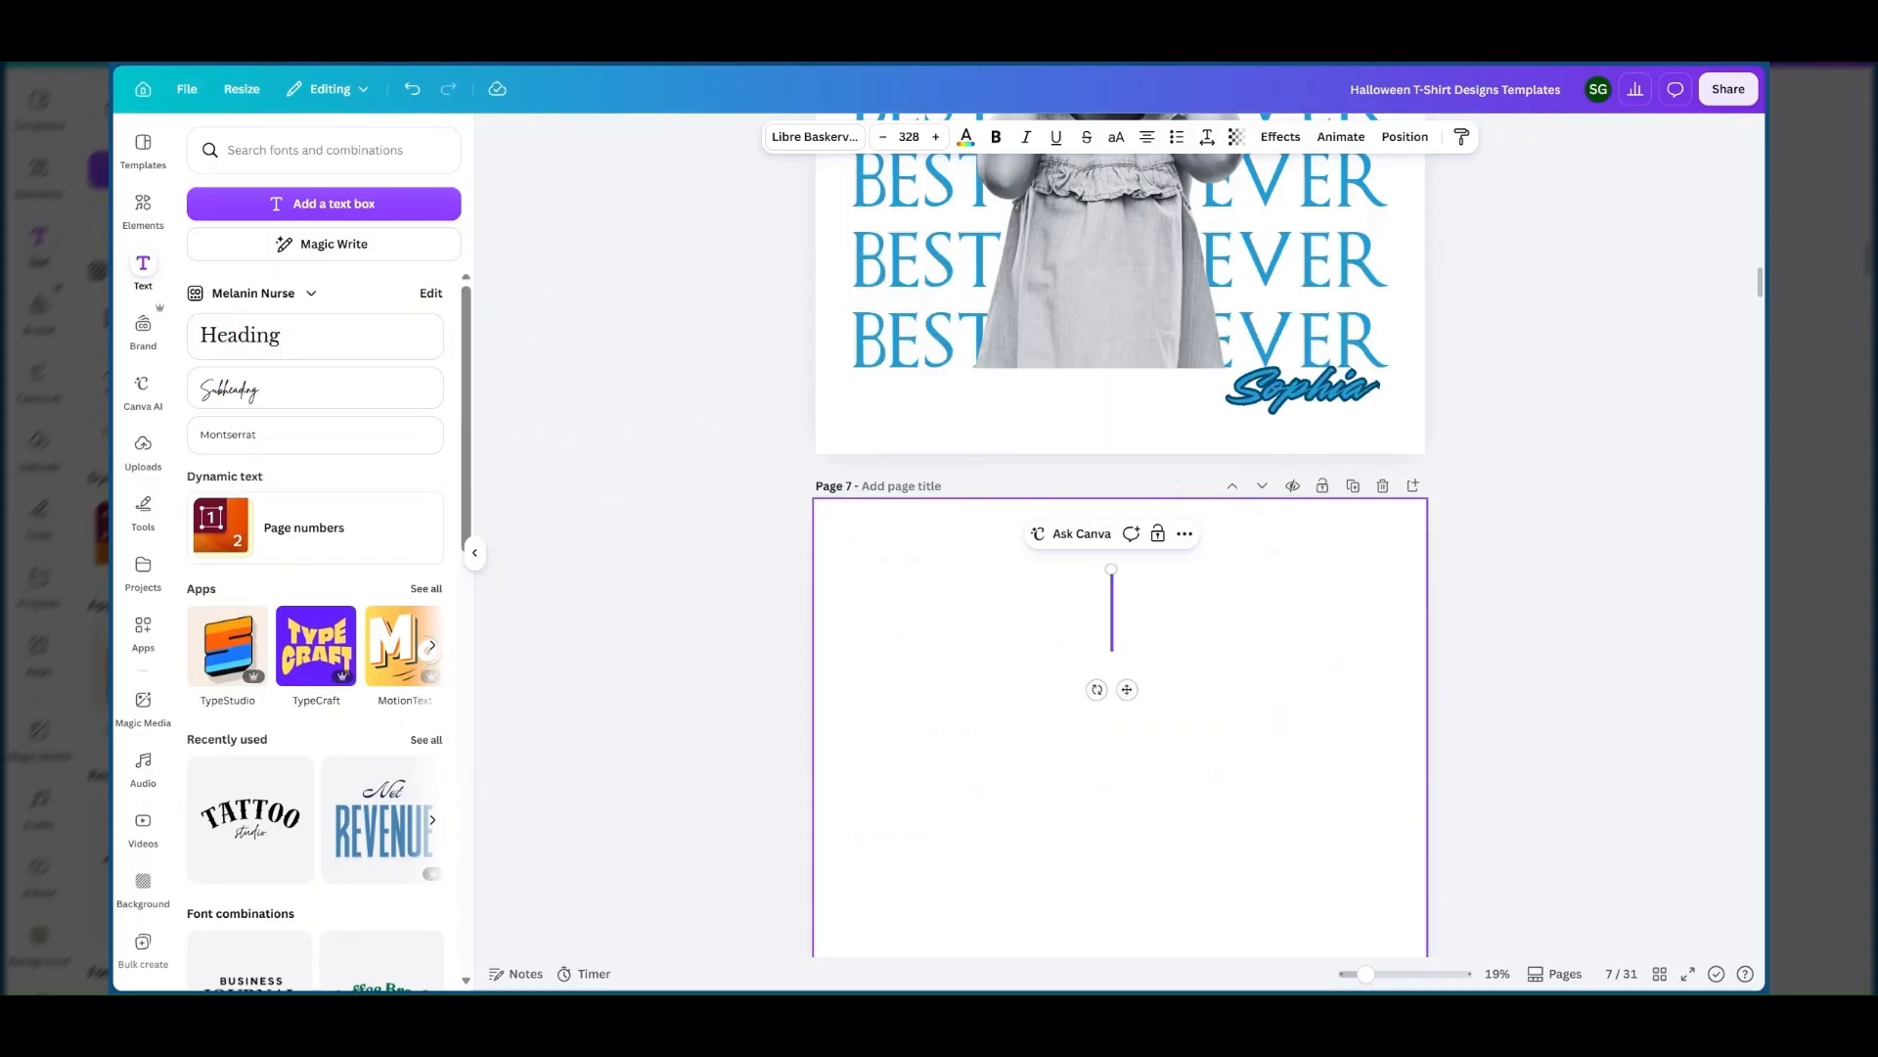
pyautogui.write('BEST ')
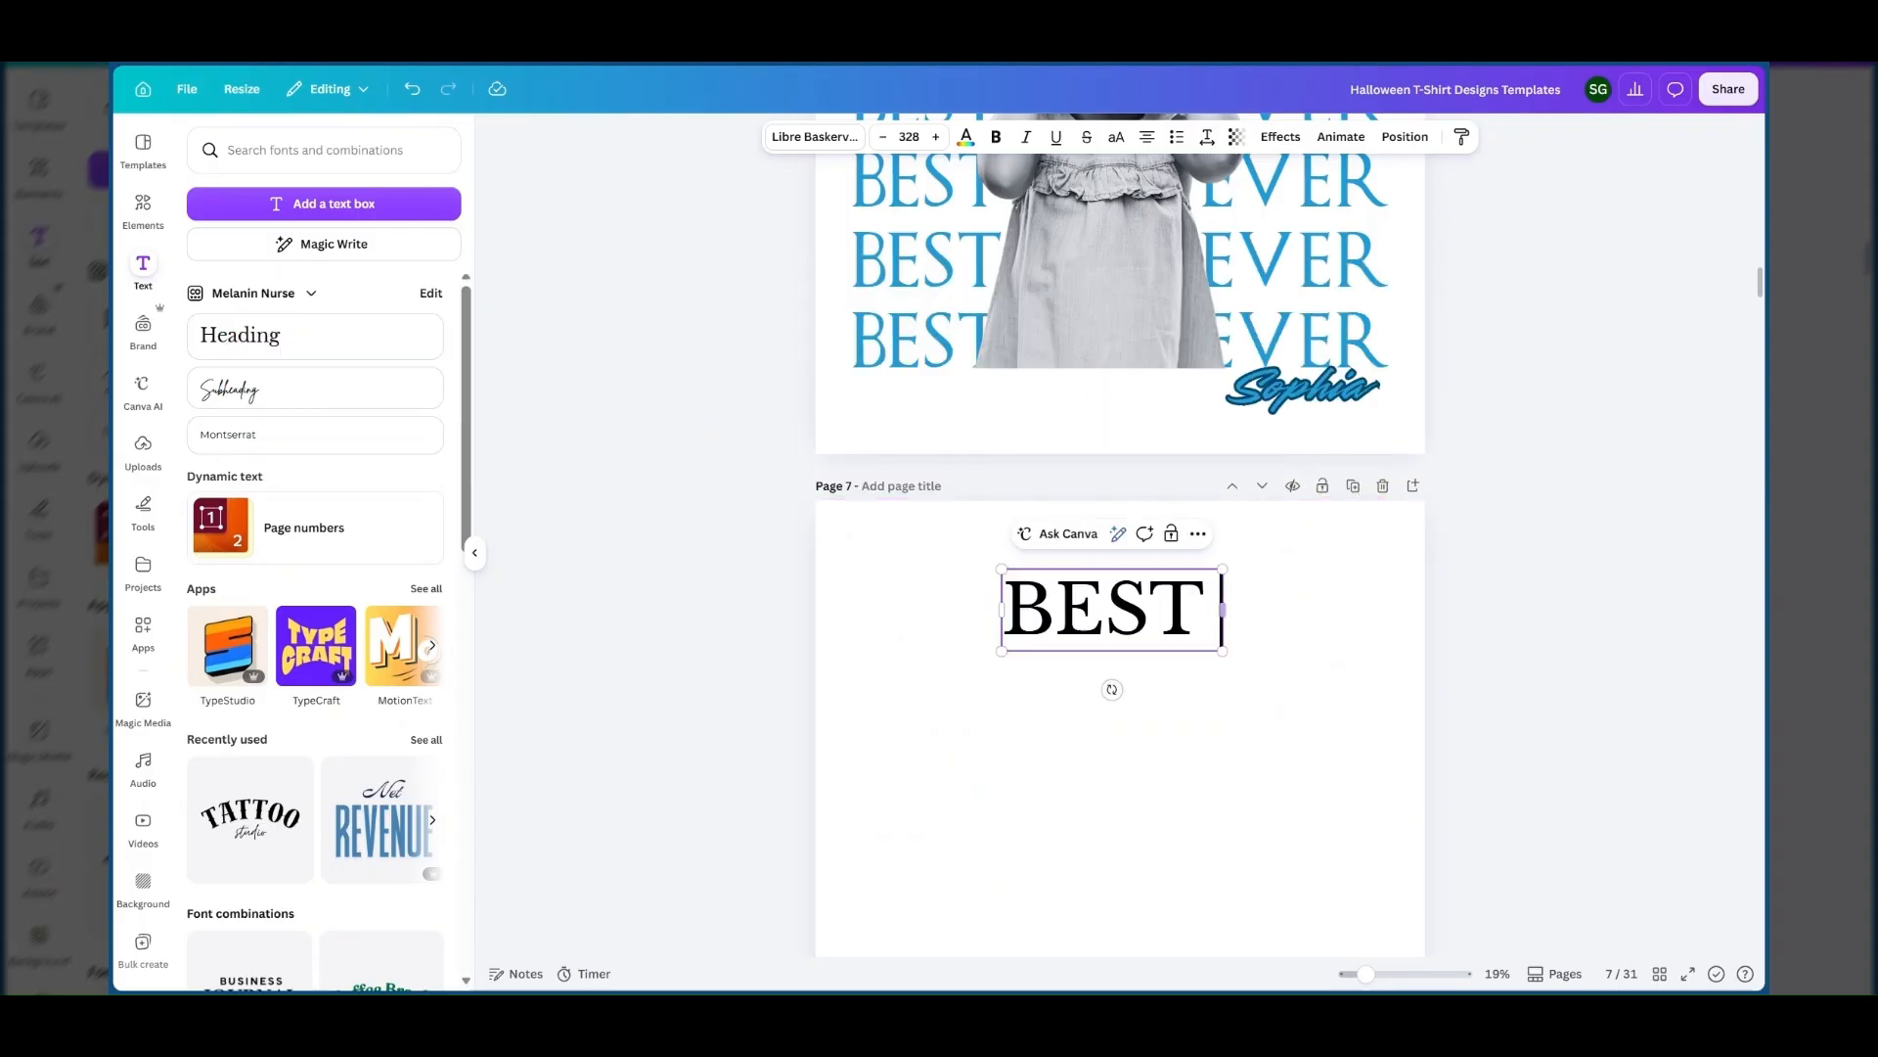
pyautogui.write('DAD E')
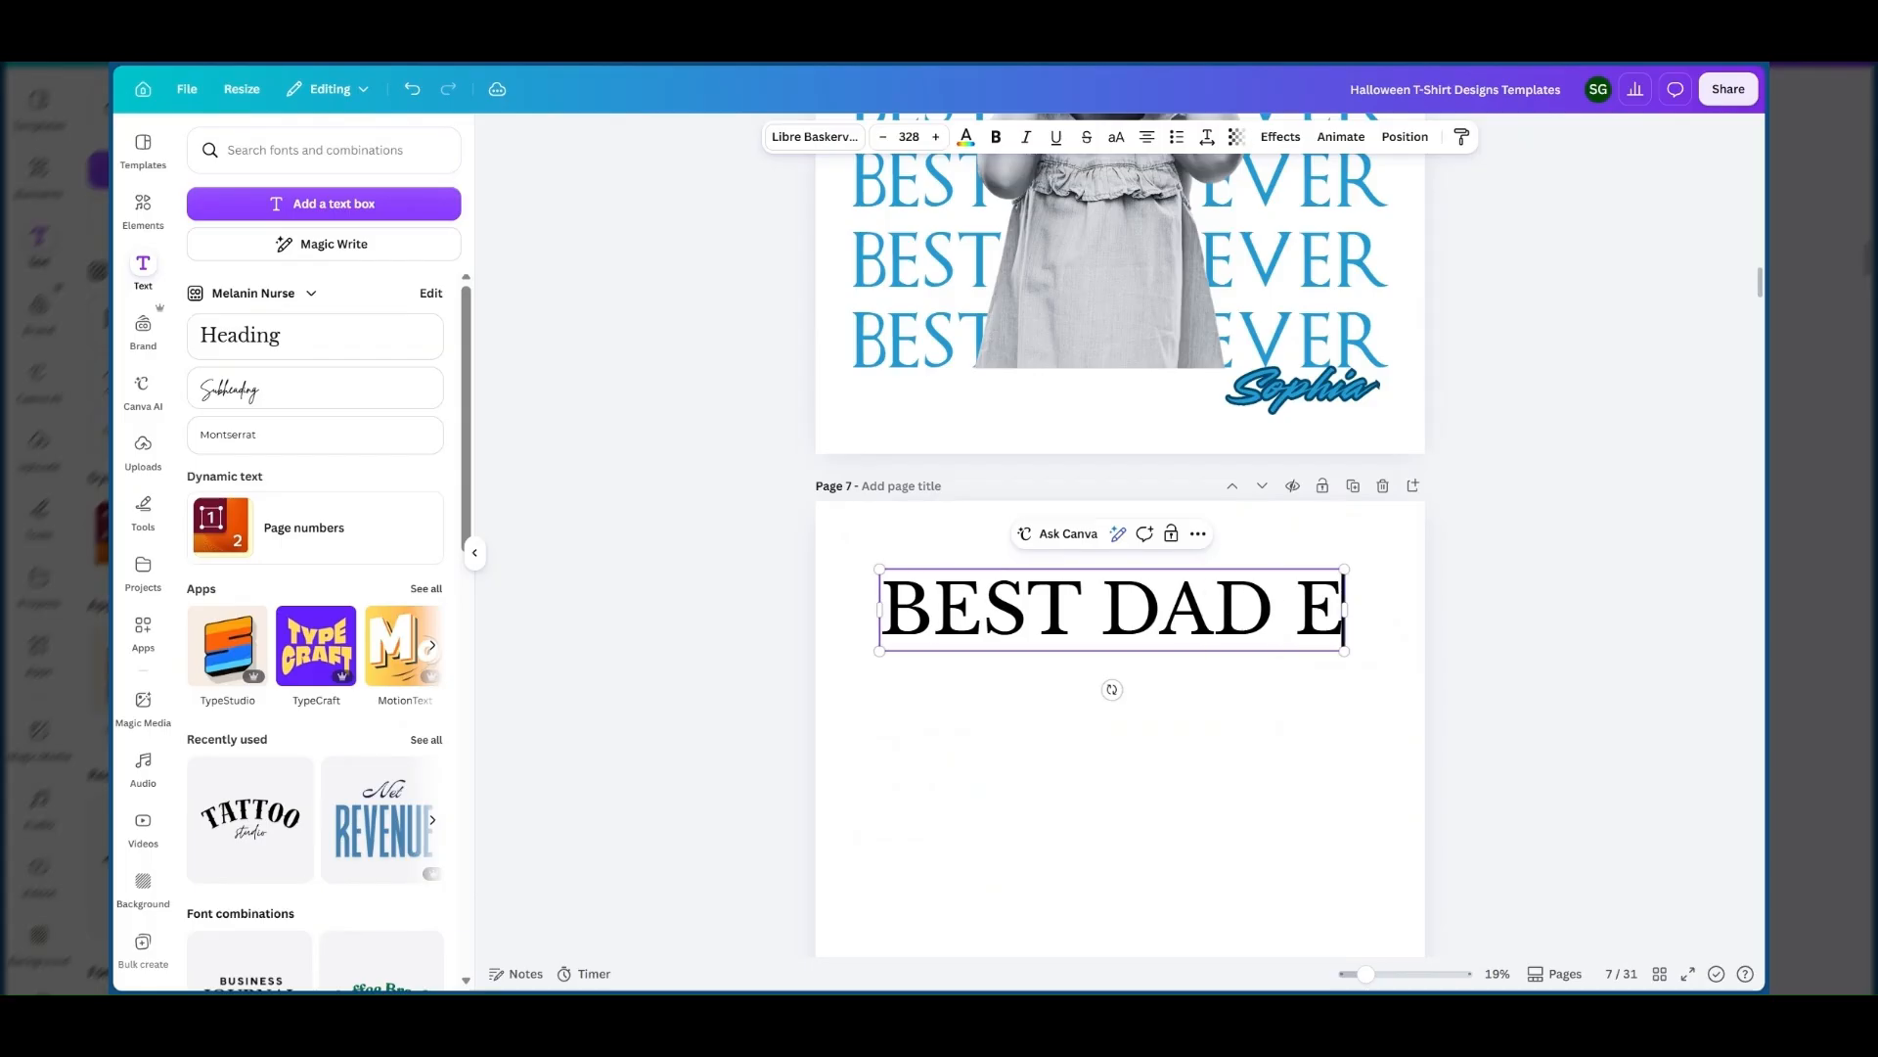
pyautogui.write('VER')
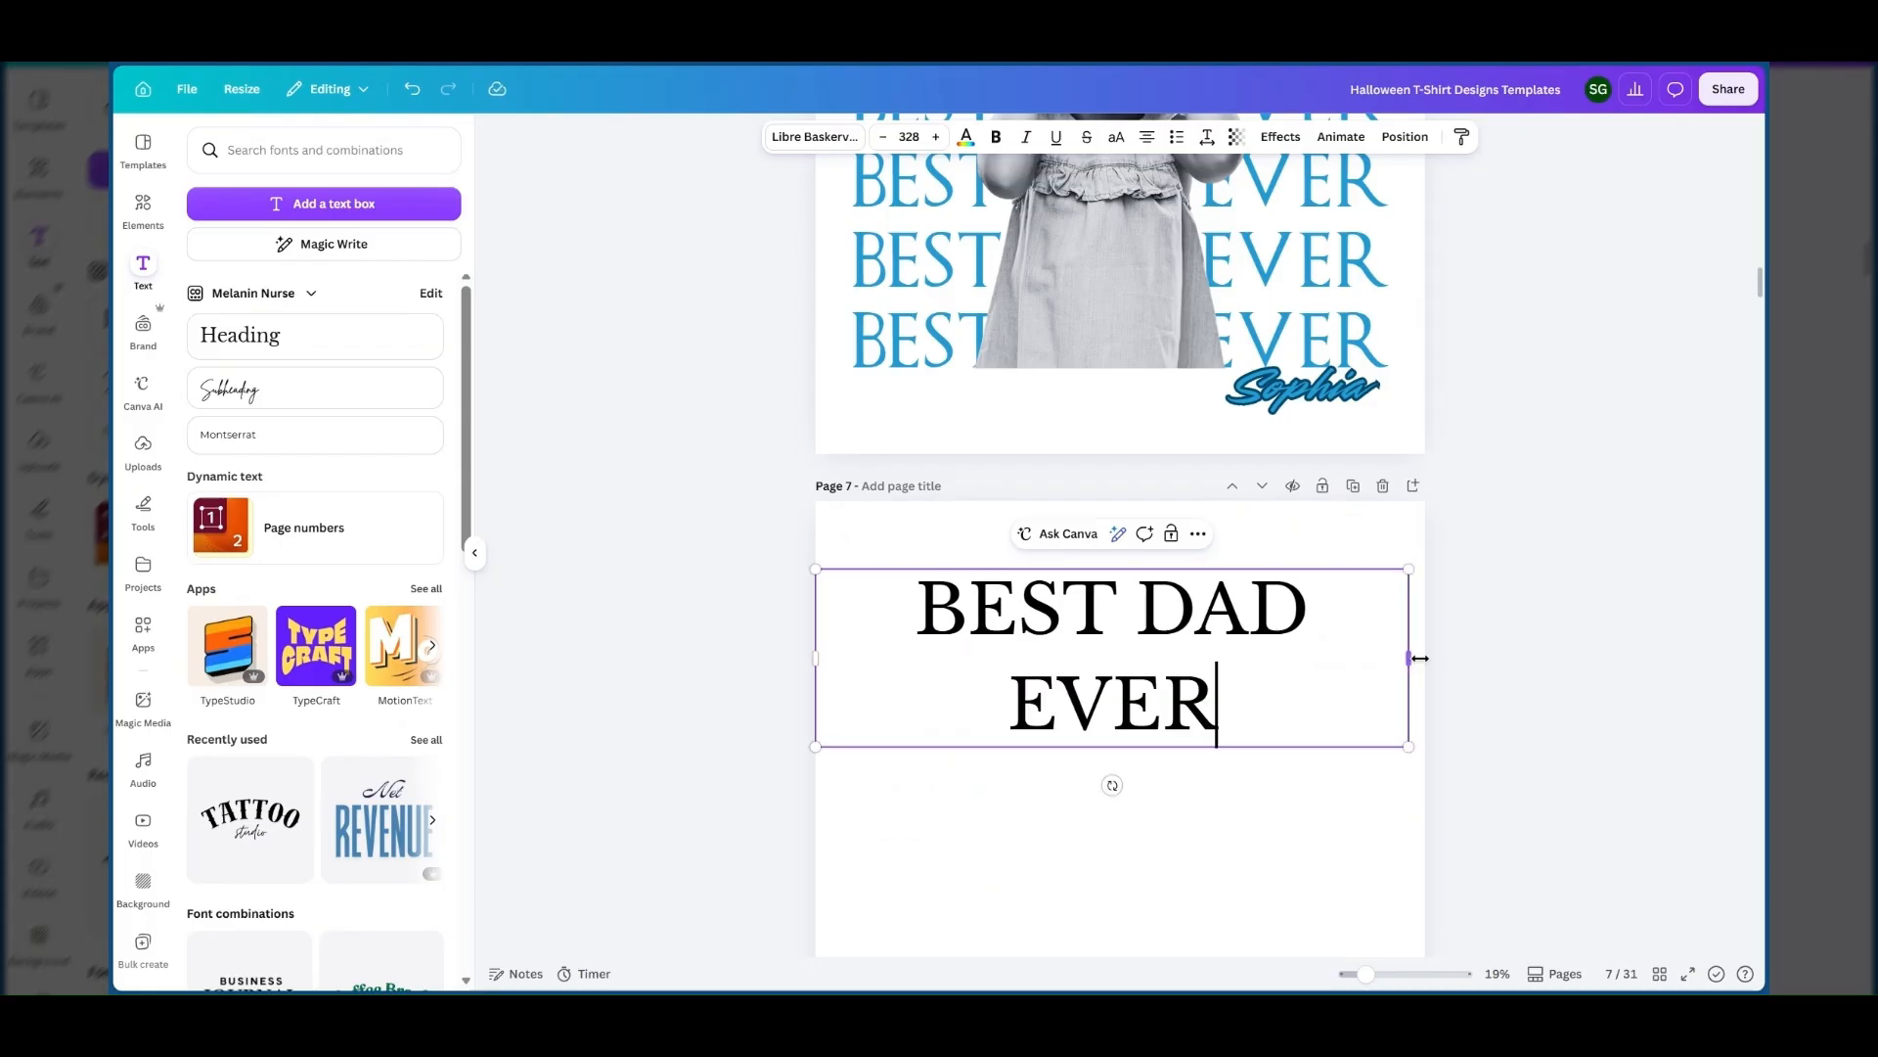
# Resize the BEST DAD EVER text to about size 279 so it fits one line, and shift it slightly up and inward.
pyautogui.moveTo(1420, 658); pyautogui.dragTo(1386, 637)
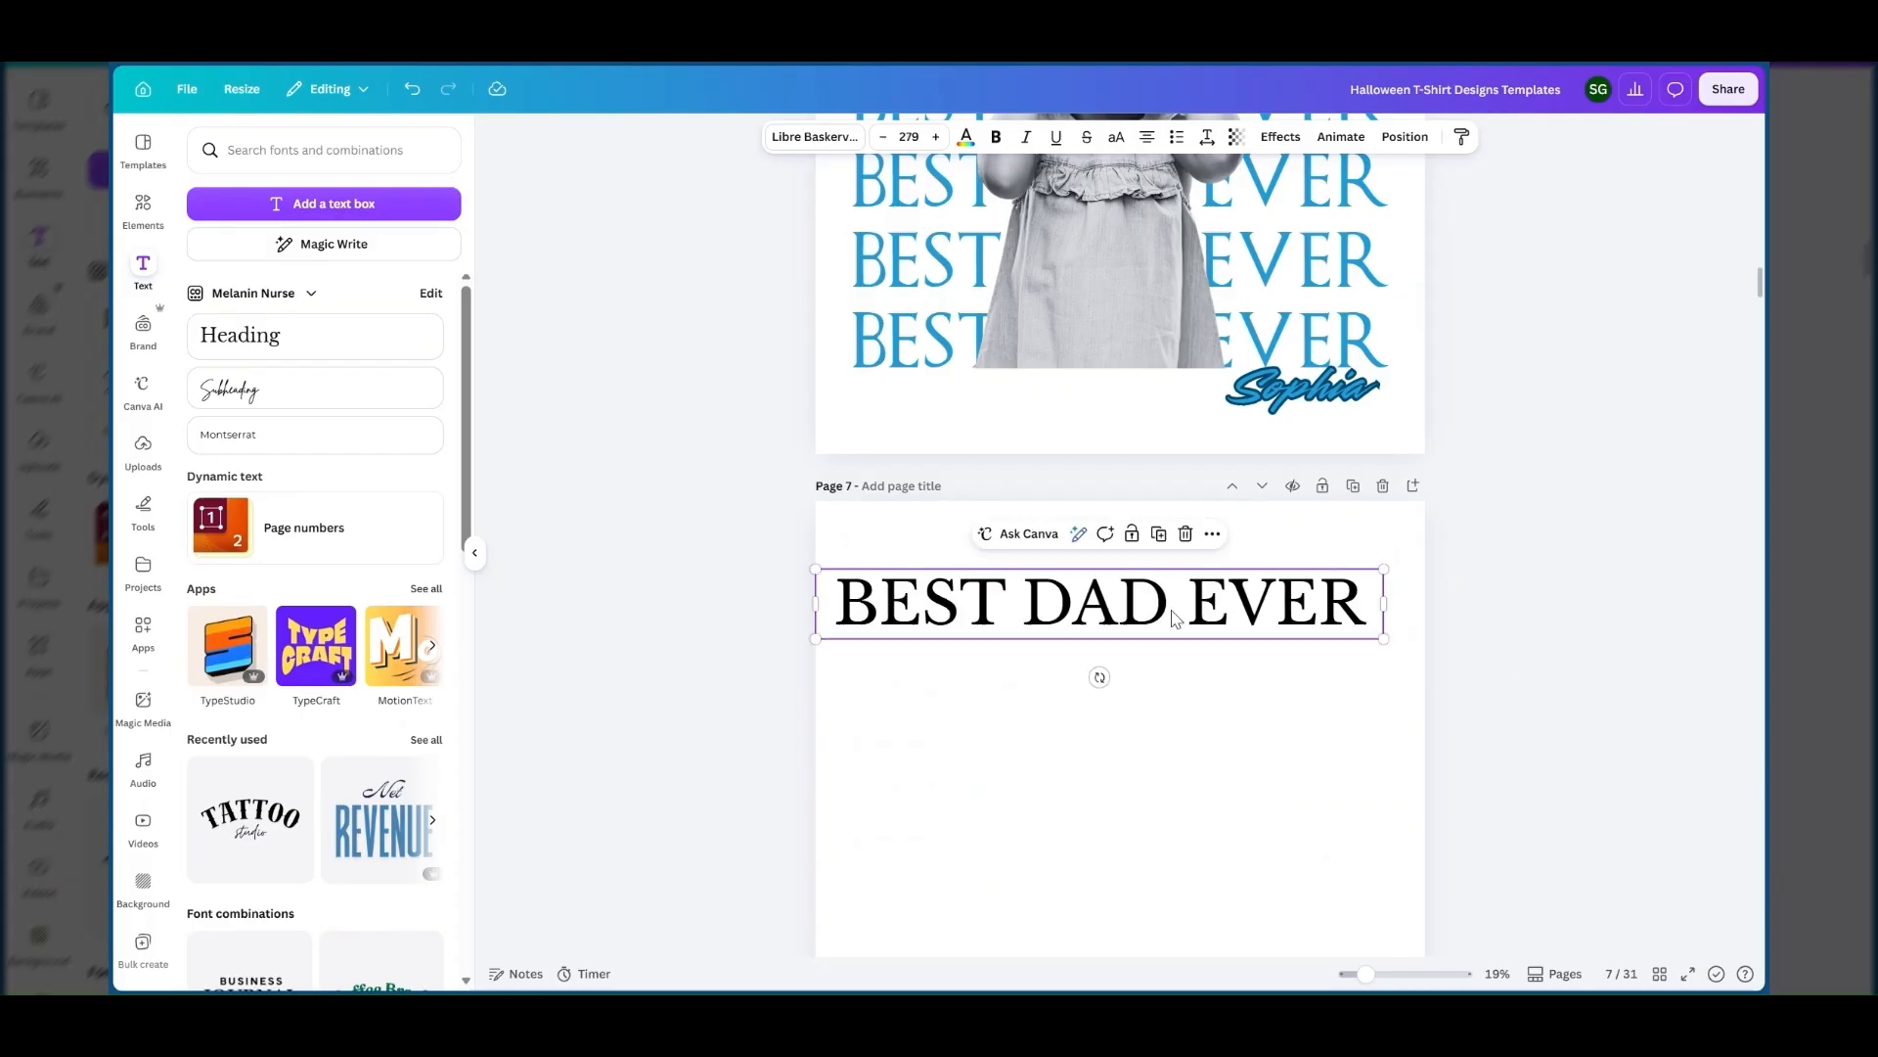
pyautogui.click(1174, 614)
pyautogui.click(1238, 748)
pyautogui.moveTo(1237, 599); pyautogui.dragTo(1250, 593)
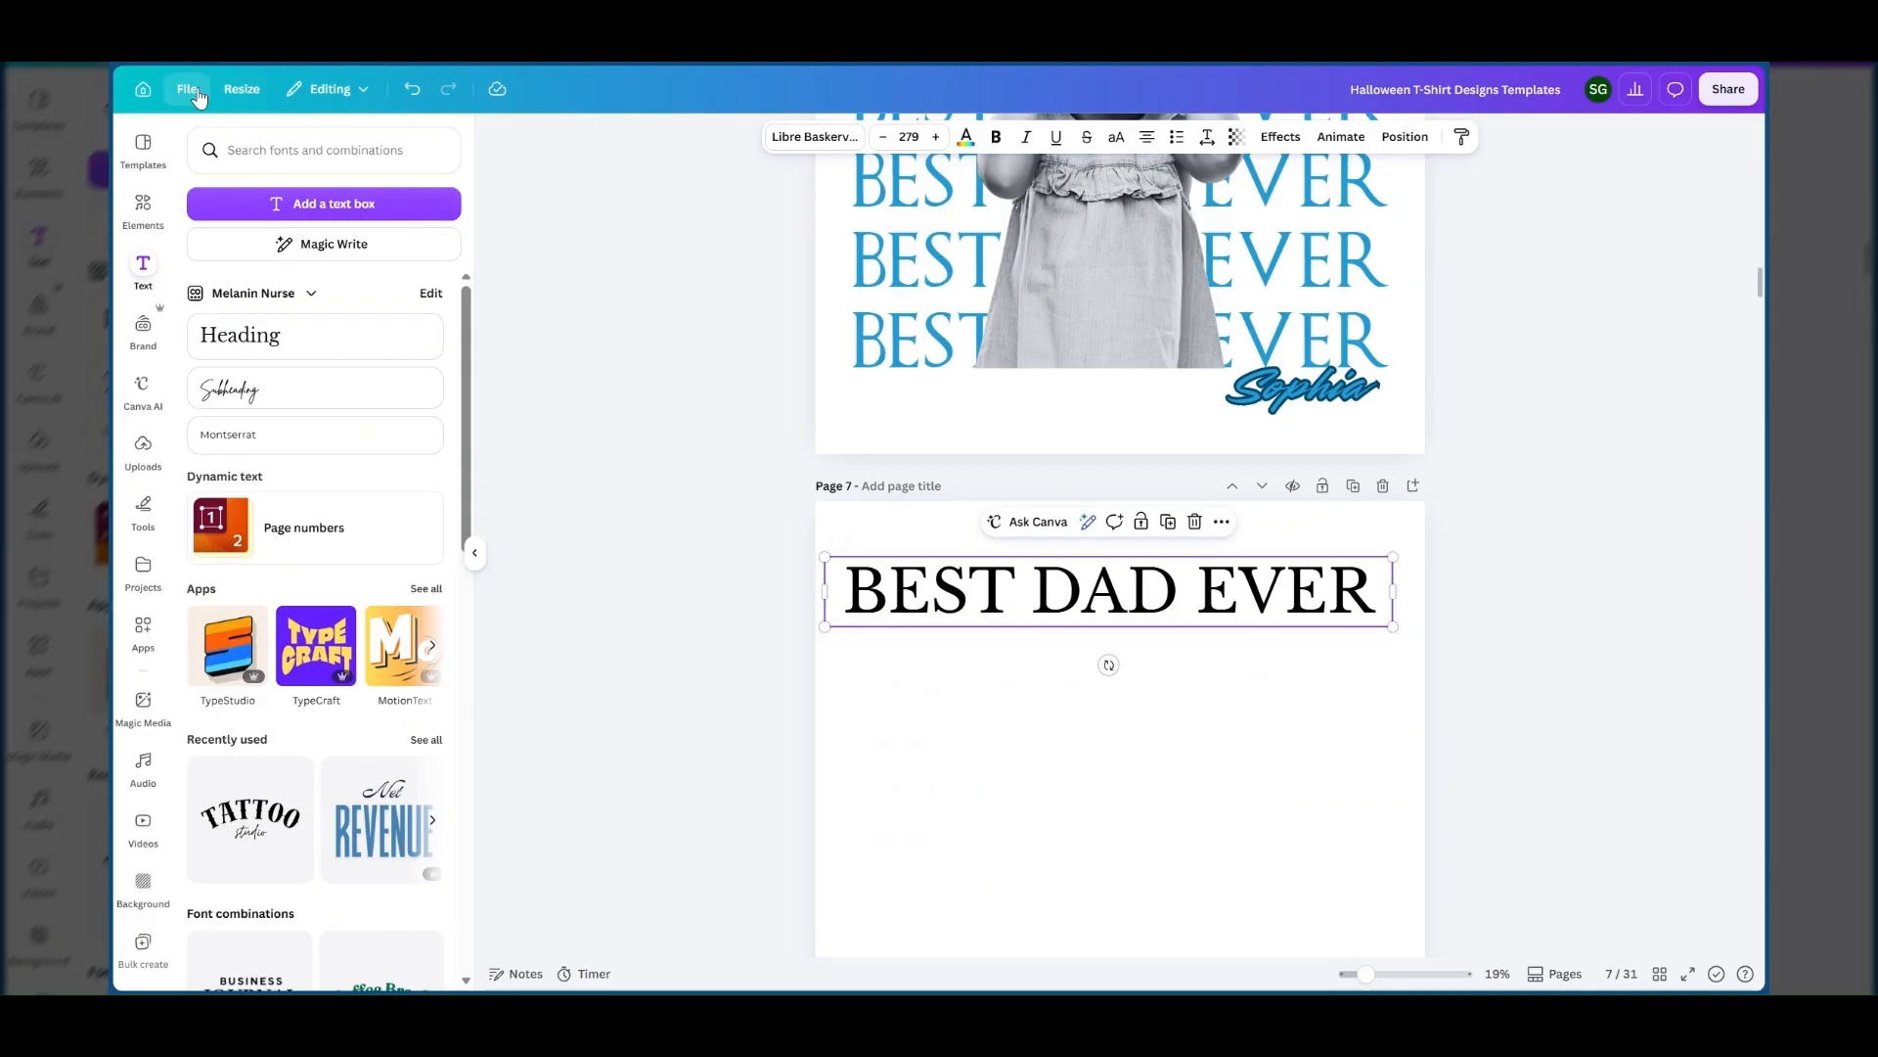
# Check the canvas dimensions of the current design, then return to the BEST DAD EVER text.
pyautogui.click(187, 90)
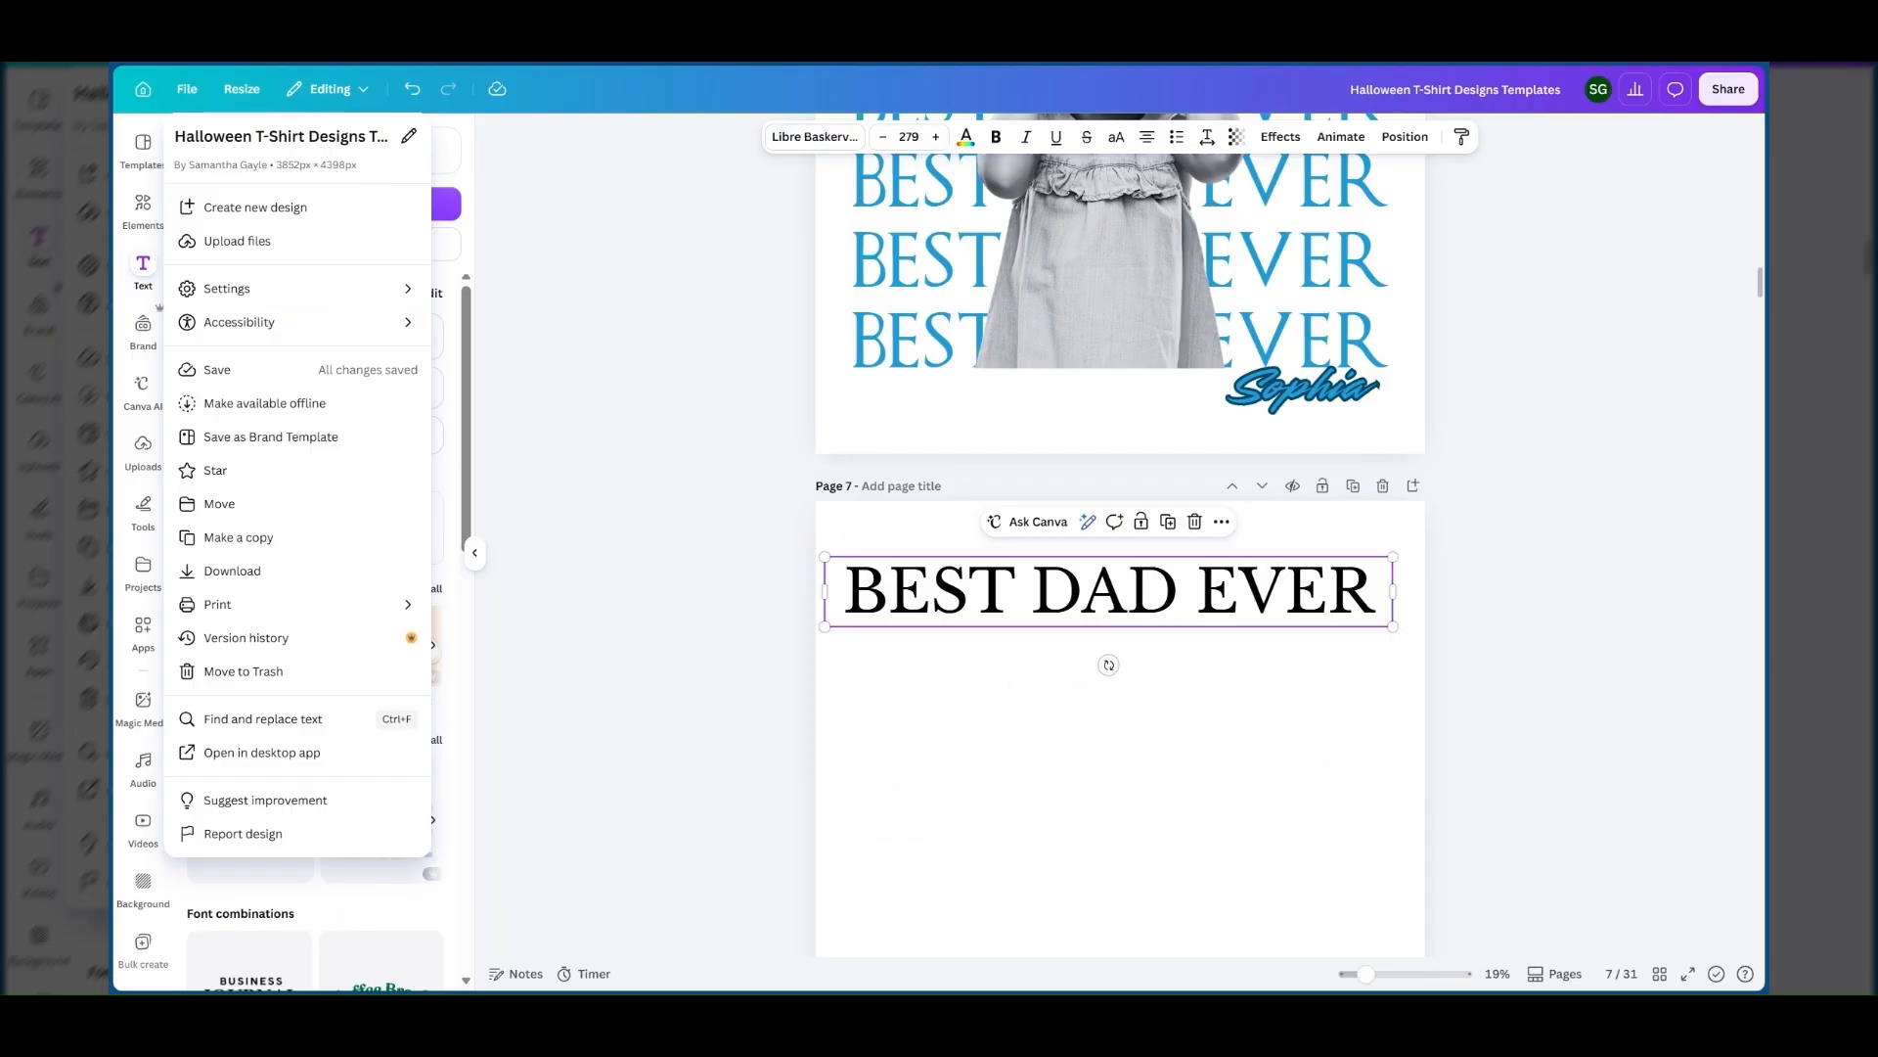
pyautogui.click(688, 475)
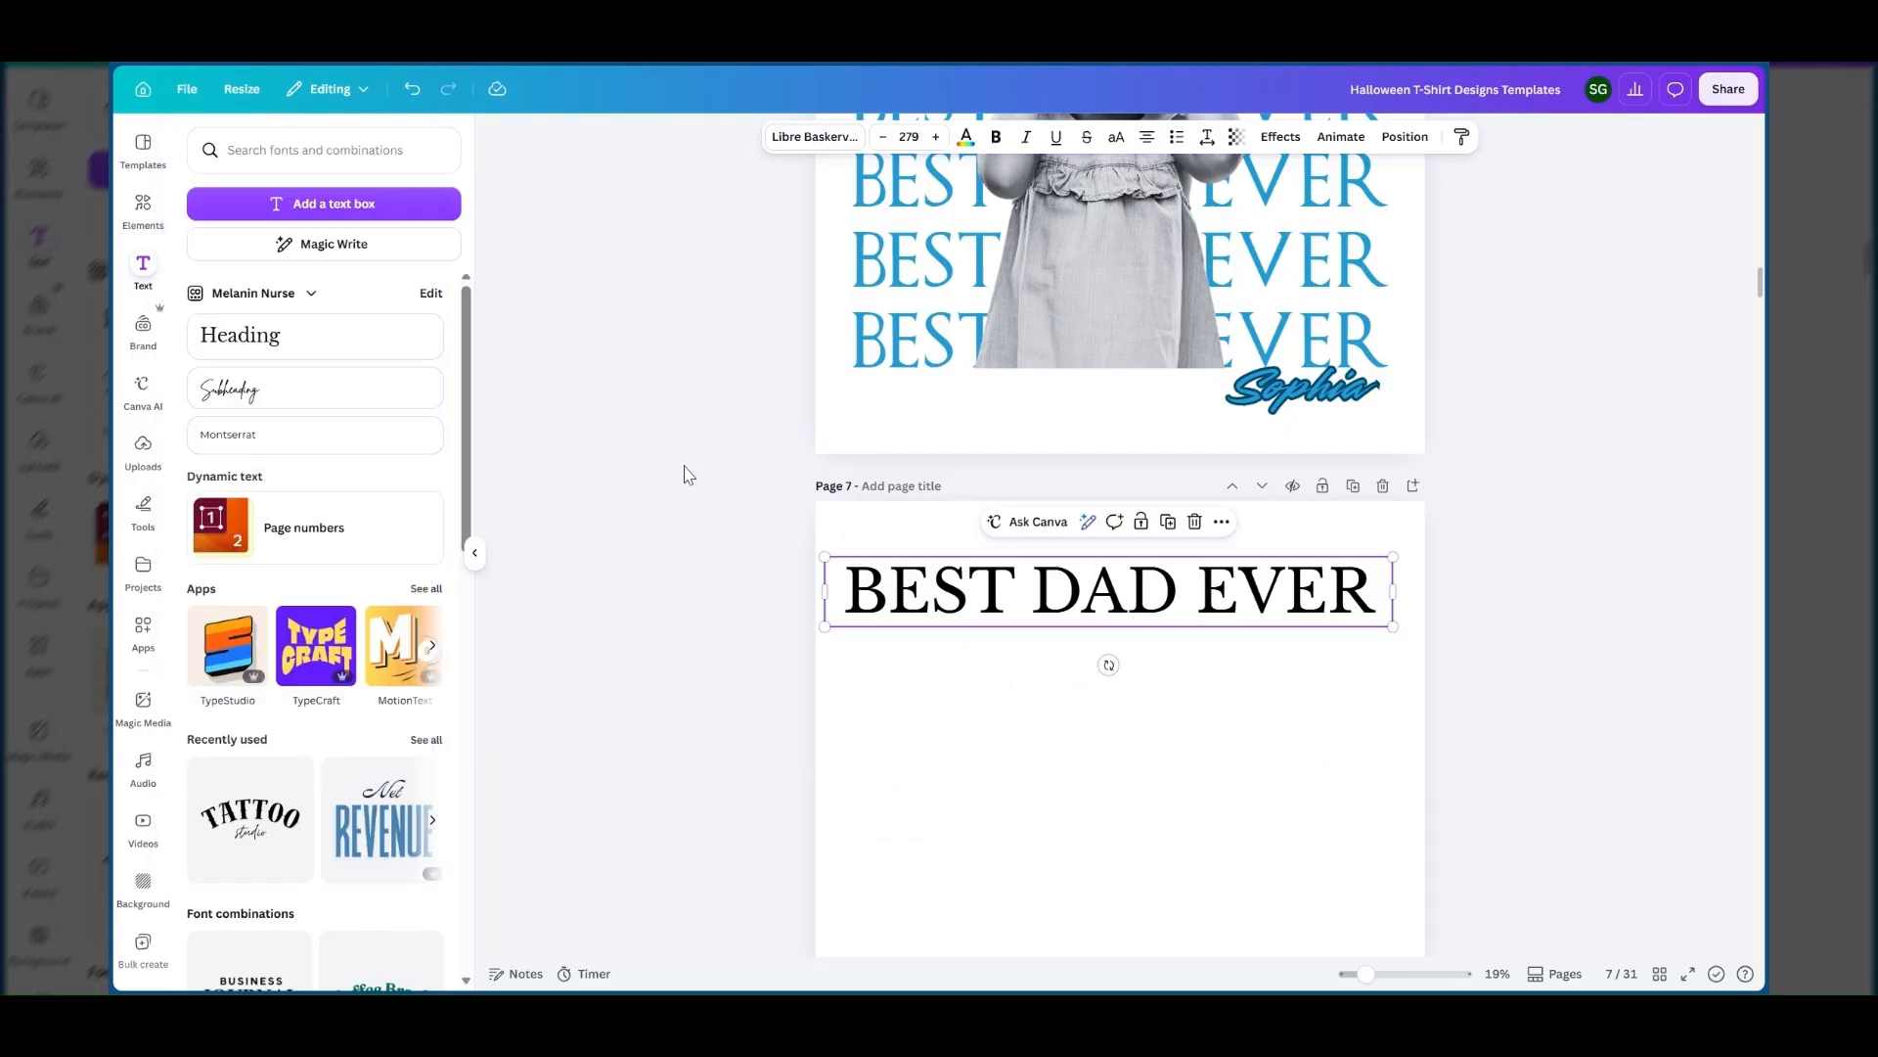
pyautogui.click(1044, 688)
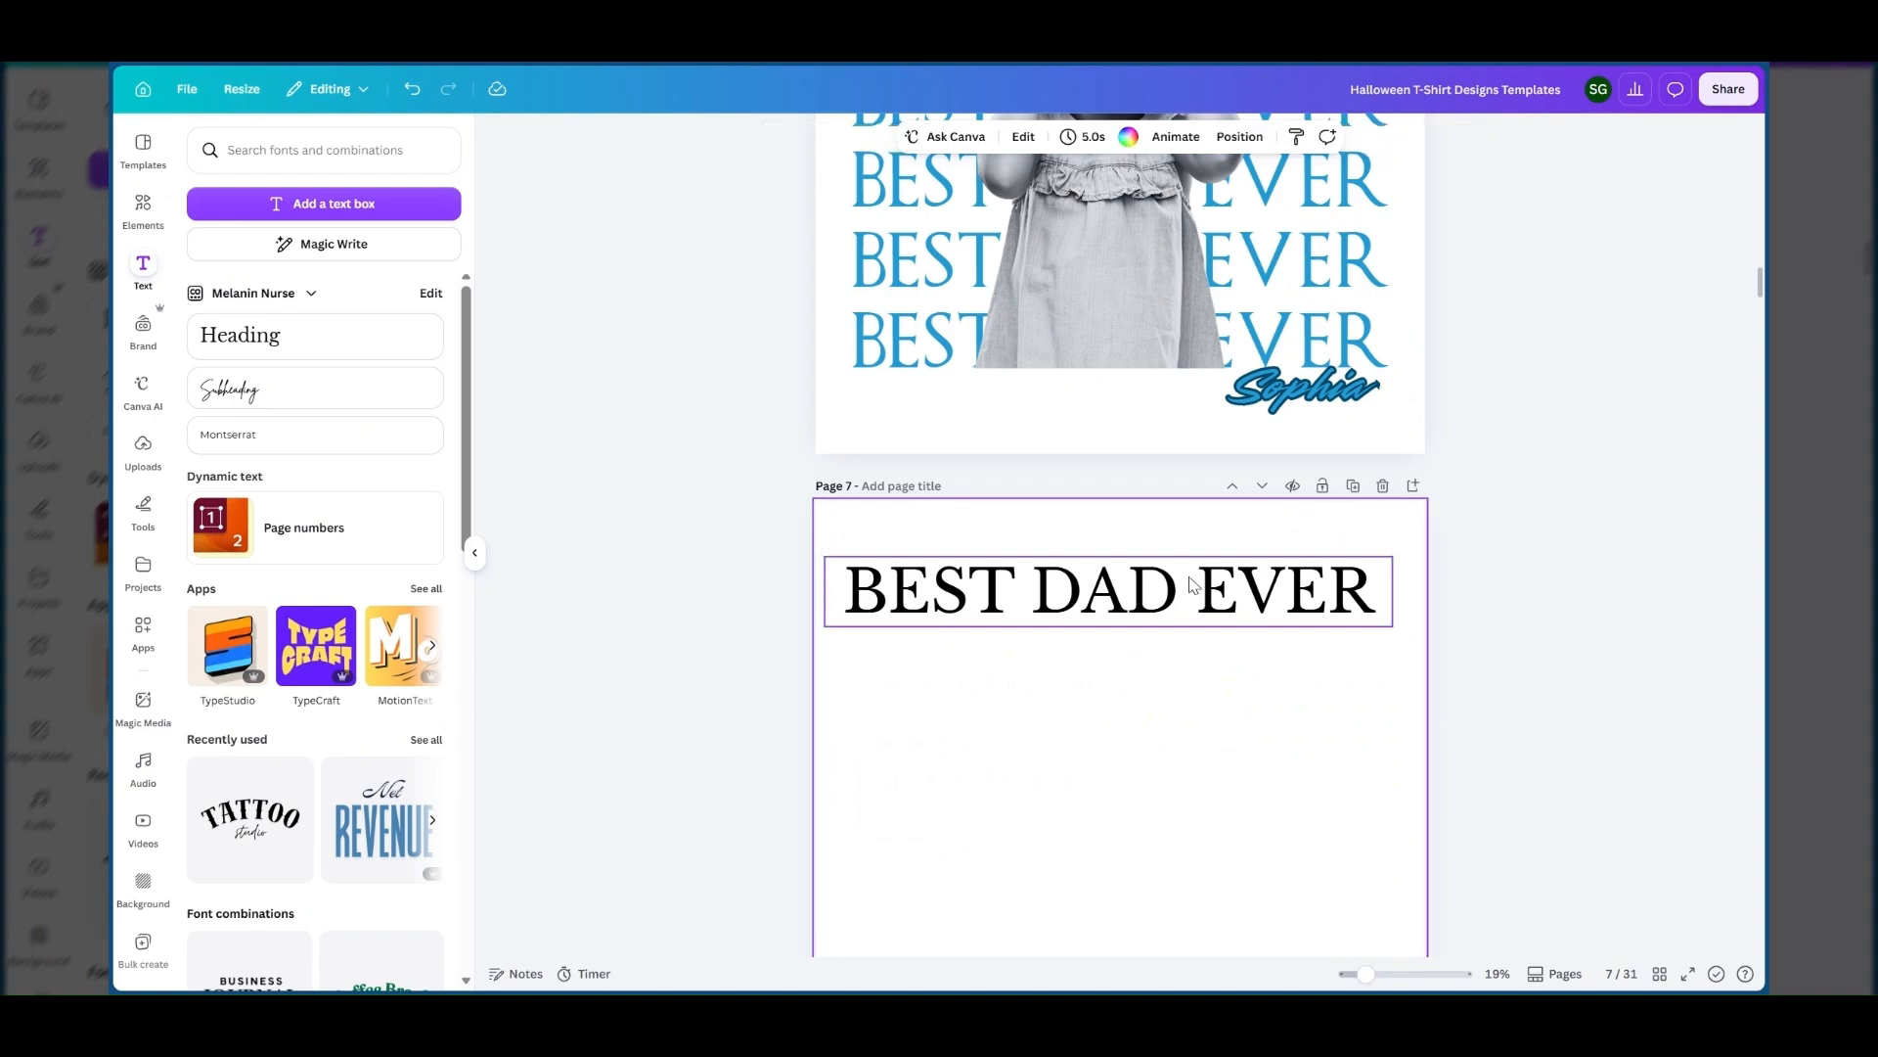
pyautogui.click(1192, 581)
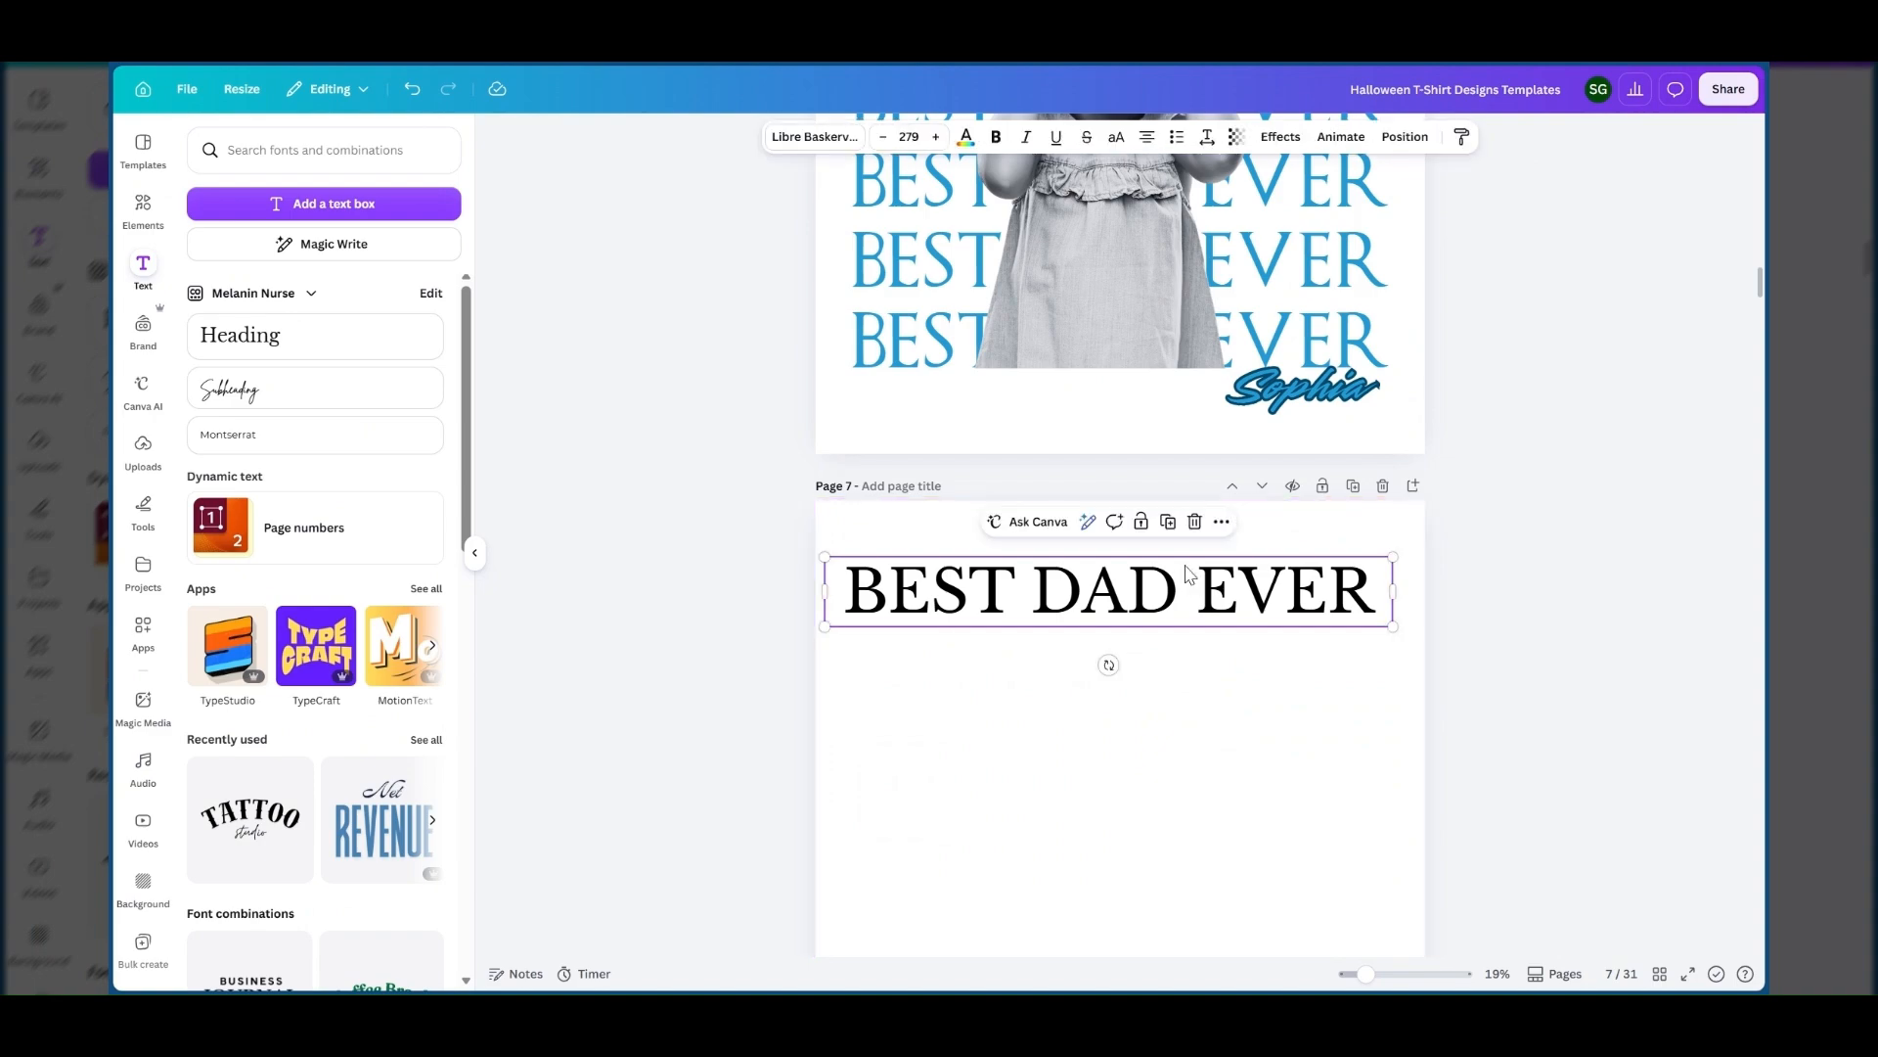
# Centre the BEST DAD EVER text horizontally near the top of page 7.
pyautogui.moveTo(991, 604); pyautogui.dragTo(1000, 591)
pyautogui.click(1000, 591)
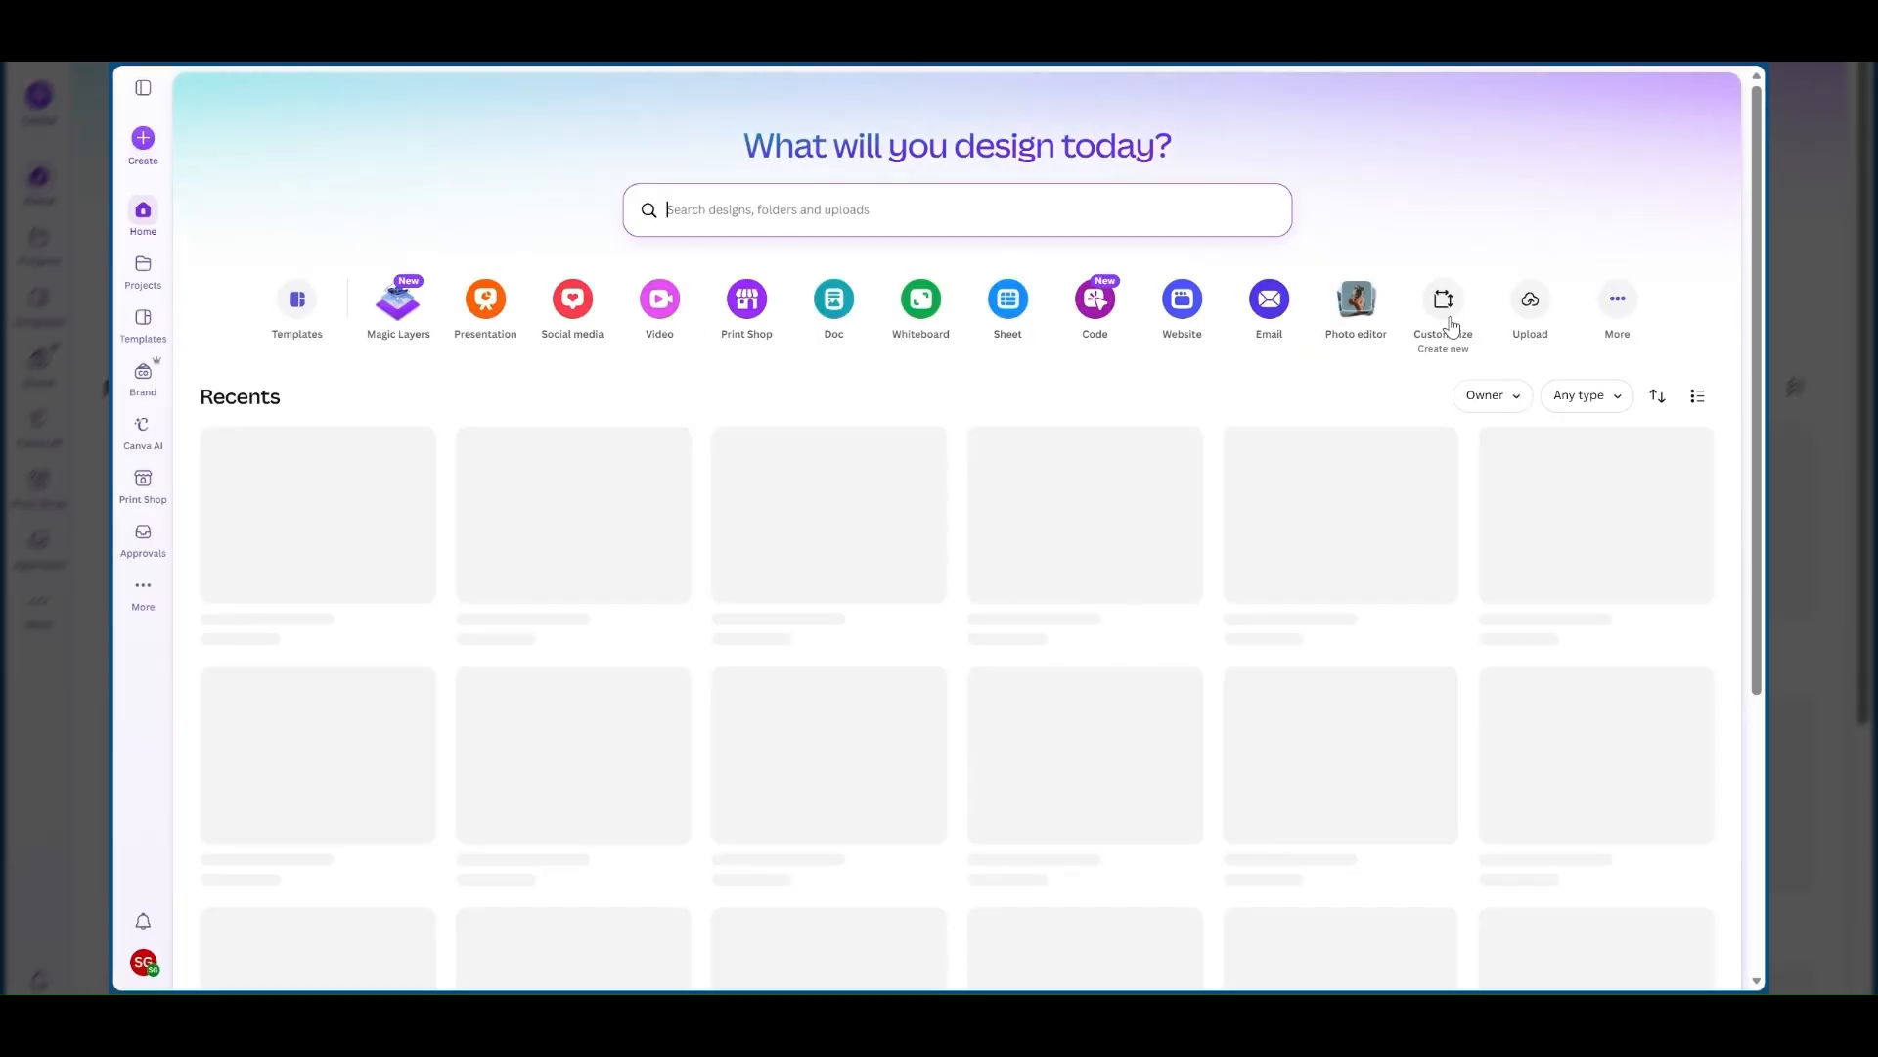
# Open the custom-size option for creating a new design from the home page.
pyautogui.click(1440, 300)
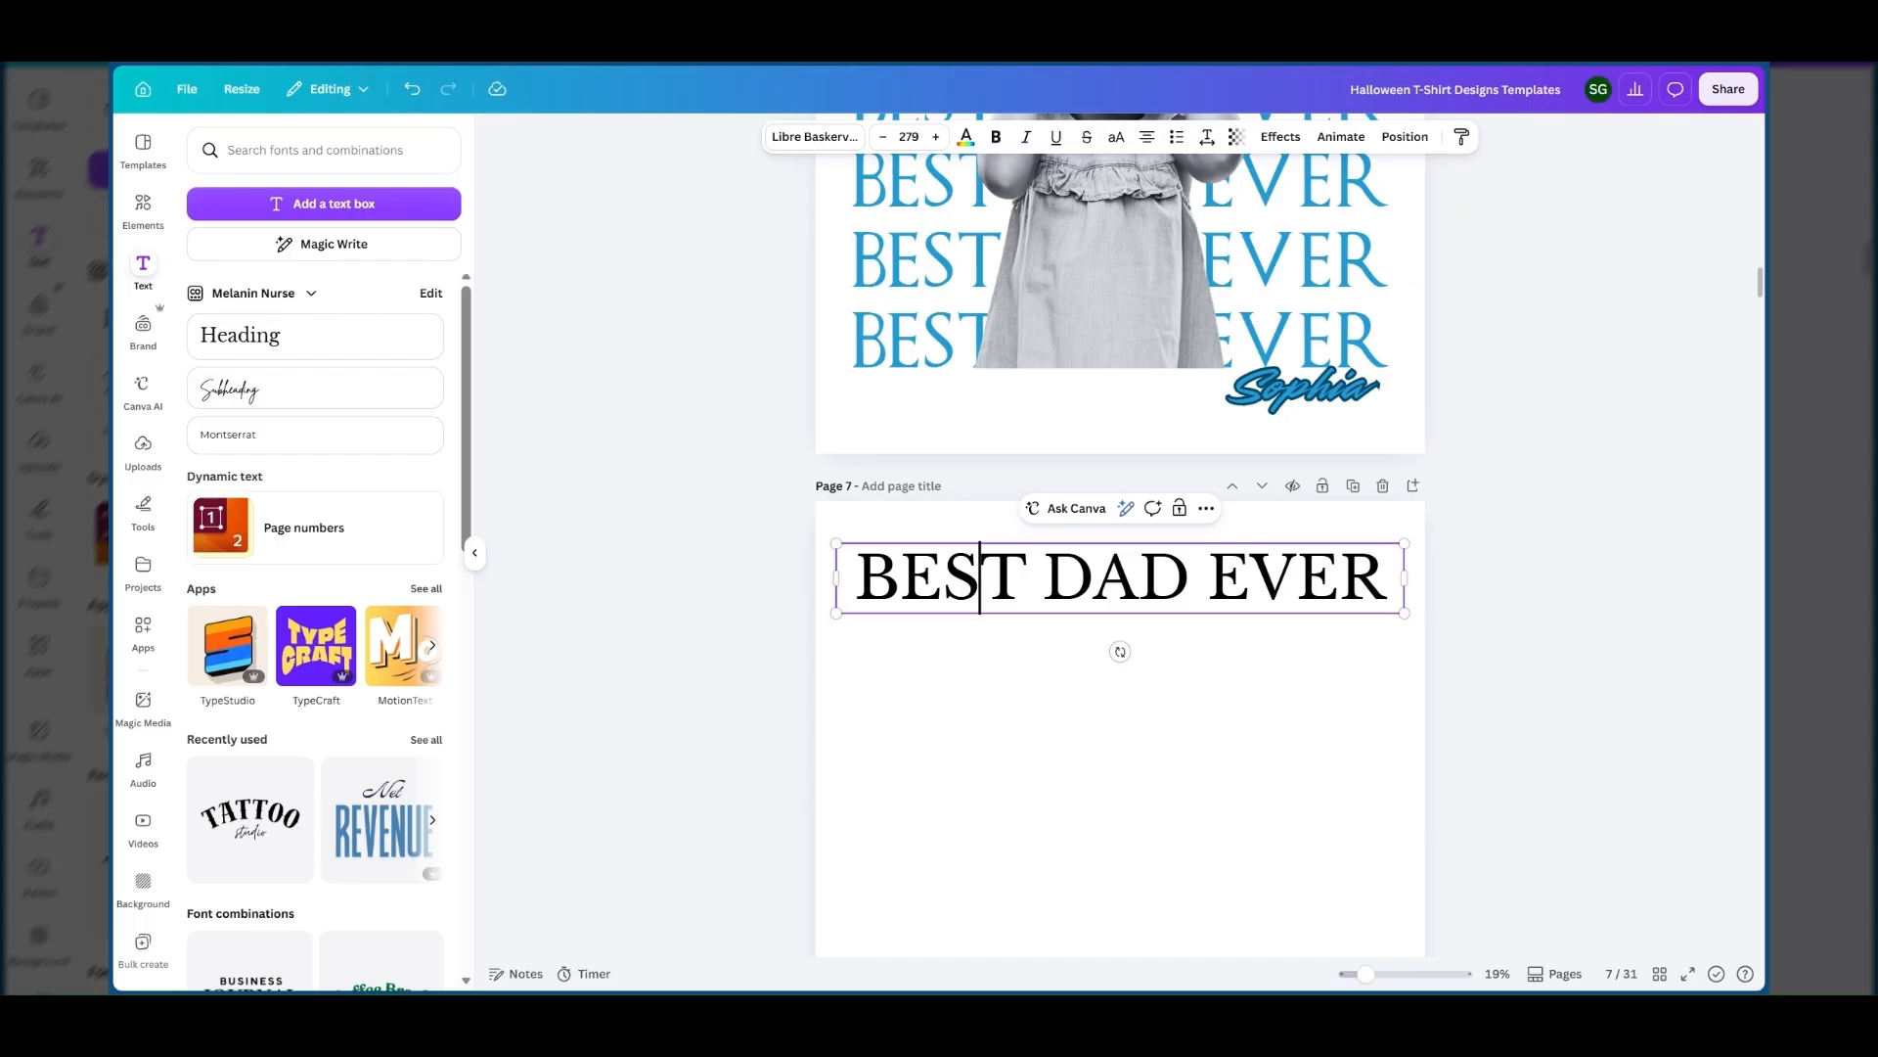
# Open the font choices for the BEST DAD EVER text on page 7 and clear the Handwriting font search.
pyautogui.click(973, 665)
pyautogui.scroll(-1, 972, 667)
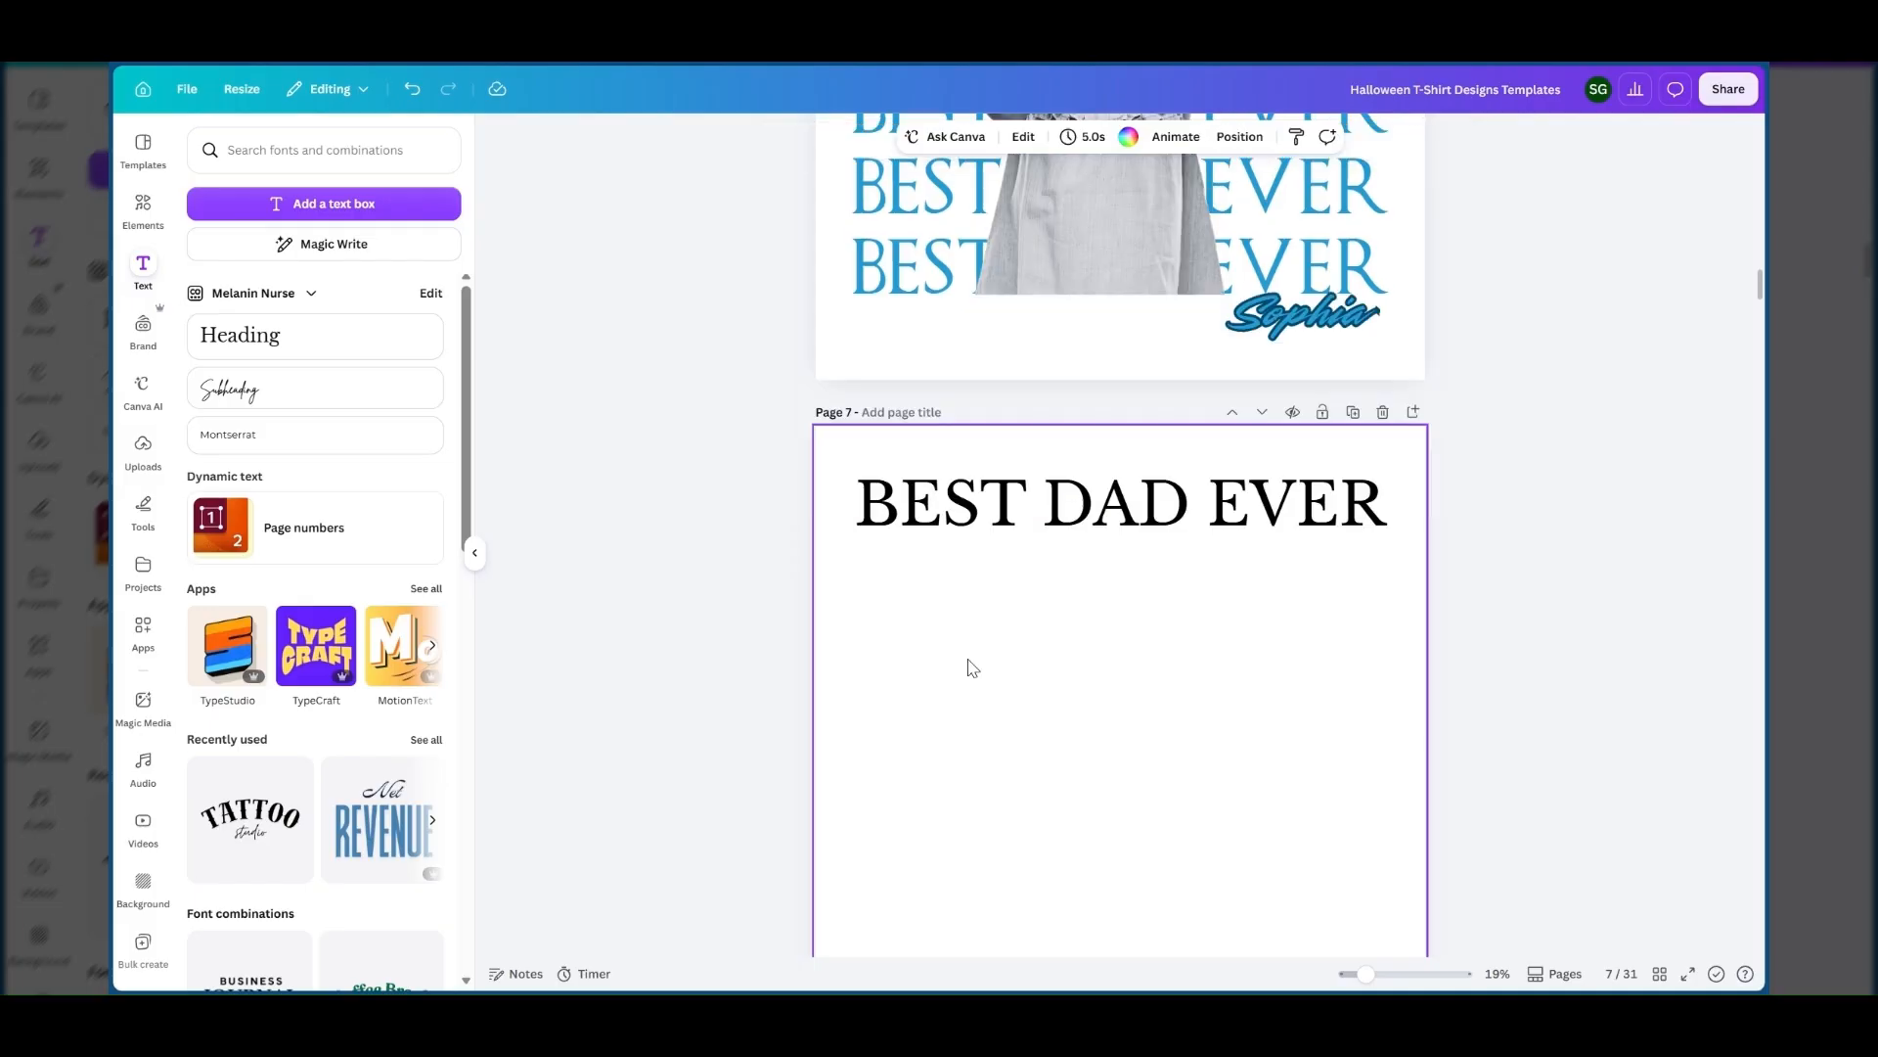
pyautogui.scroll(-1, 972, 667)
pyautogui.moveTo(1287, 458); pyautogui.dragTo(1286, 454)
pyautogui.scroll(-1, 1268, 540)
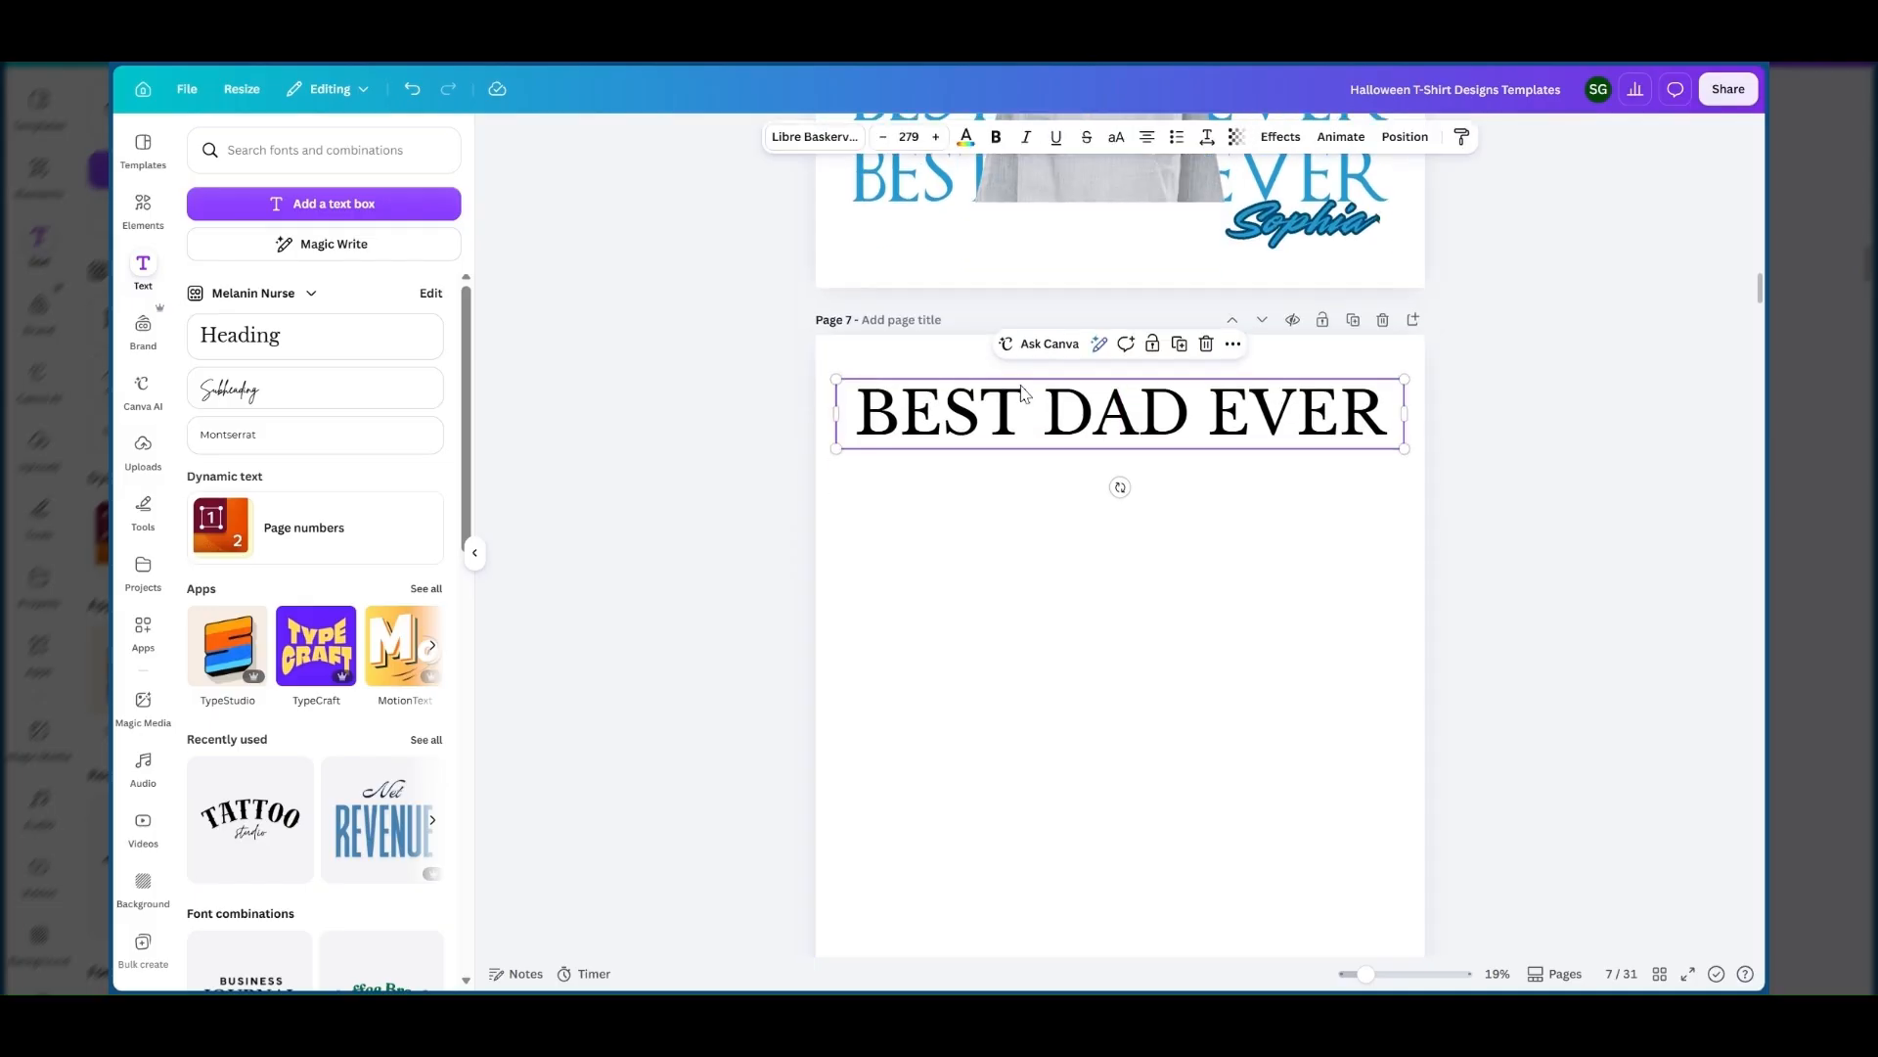
pyautogui.click(800, 139)
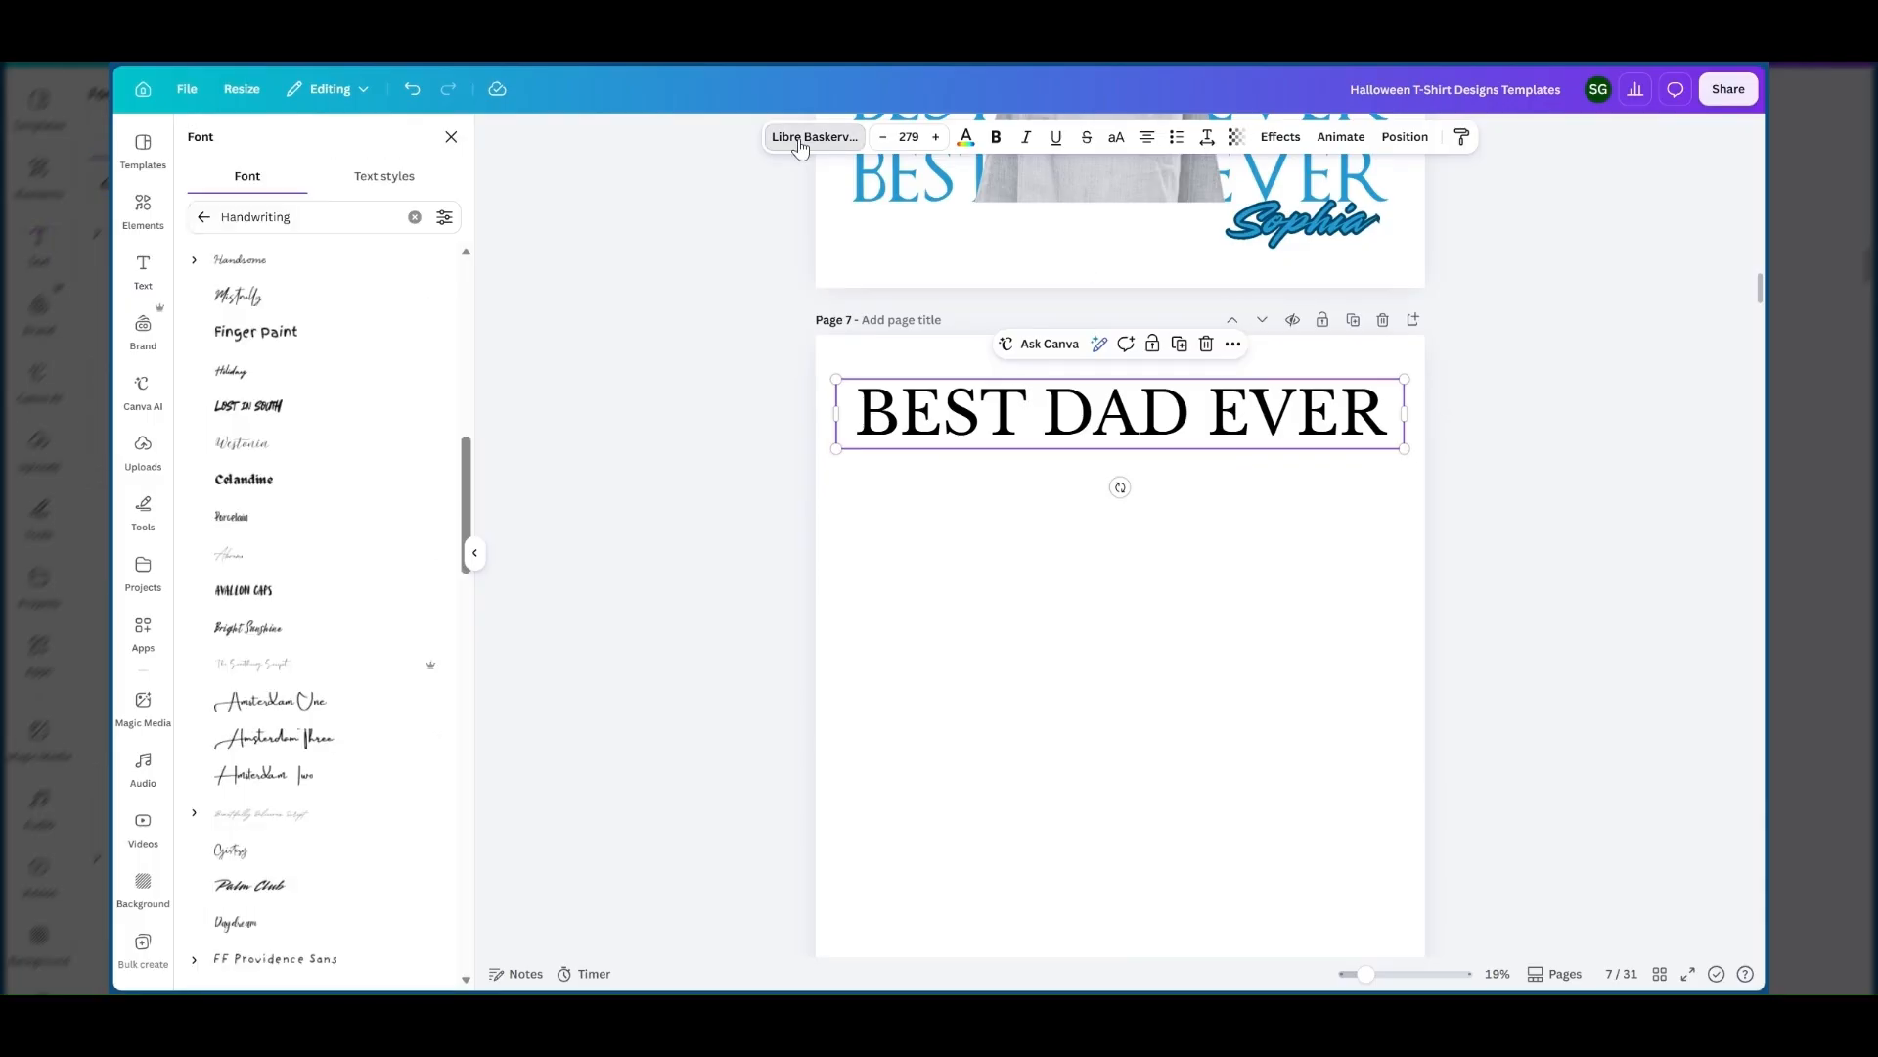
pyautogui.click(245, 199)
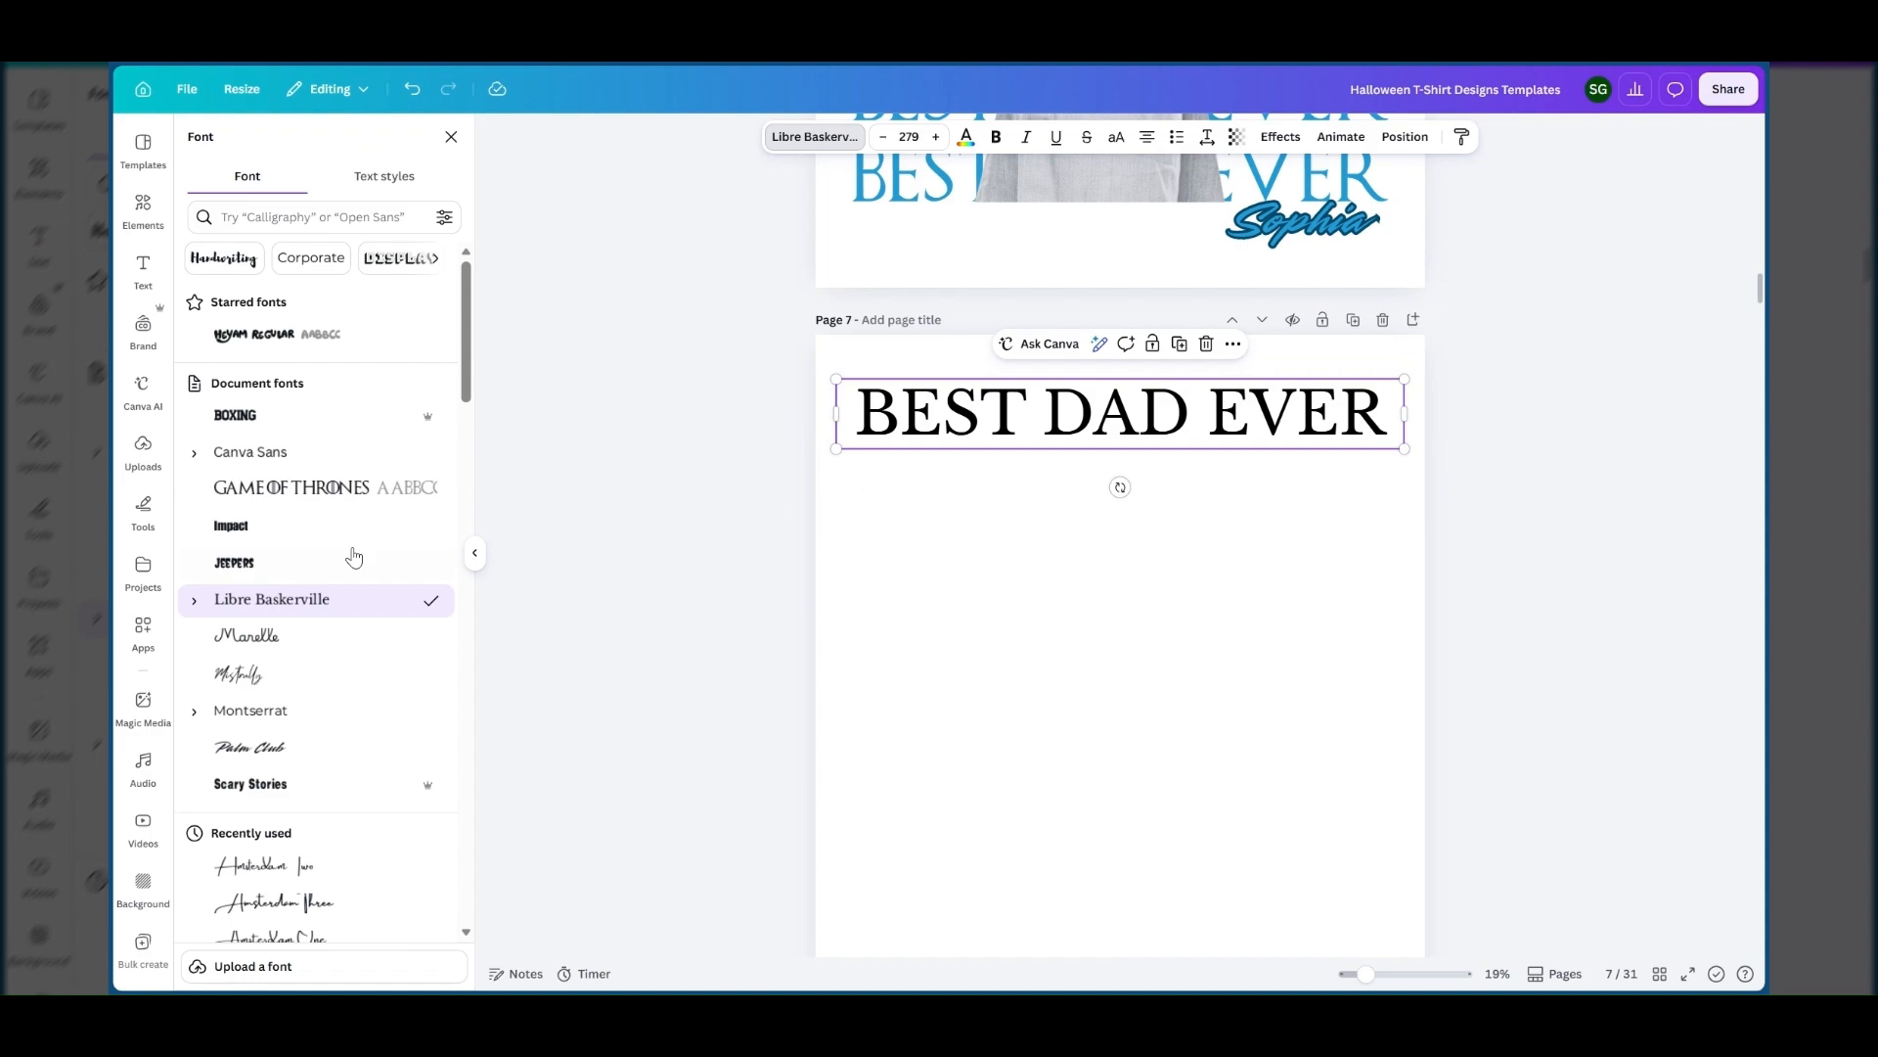
# Try several popular fonts on the BEST DAD EVER text, including Canva Sans, Montserrat and Garet, ending with Roboto.
pyautogui.scroll(-3, 354, 557)
pyautogui.scroll(-2, 354, 557)
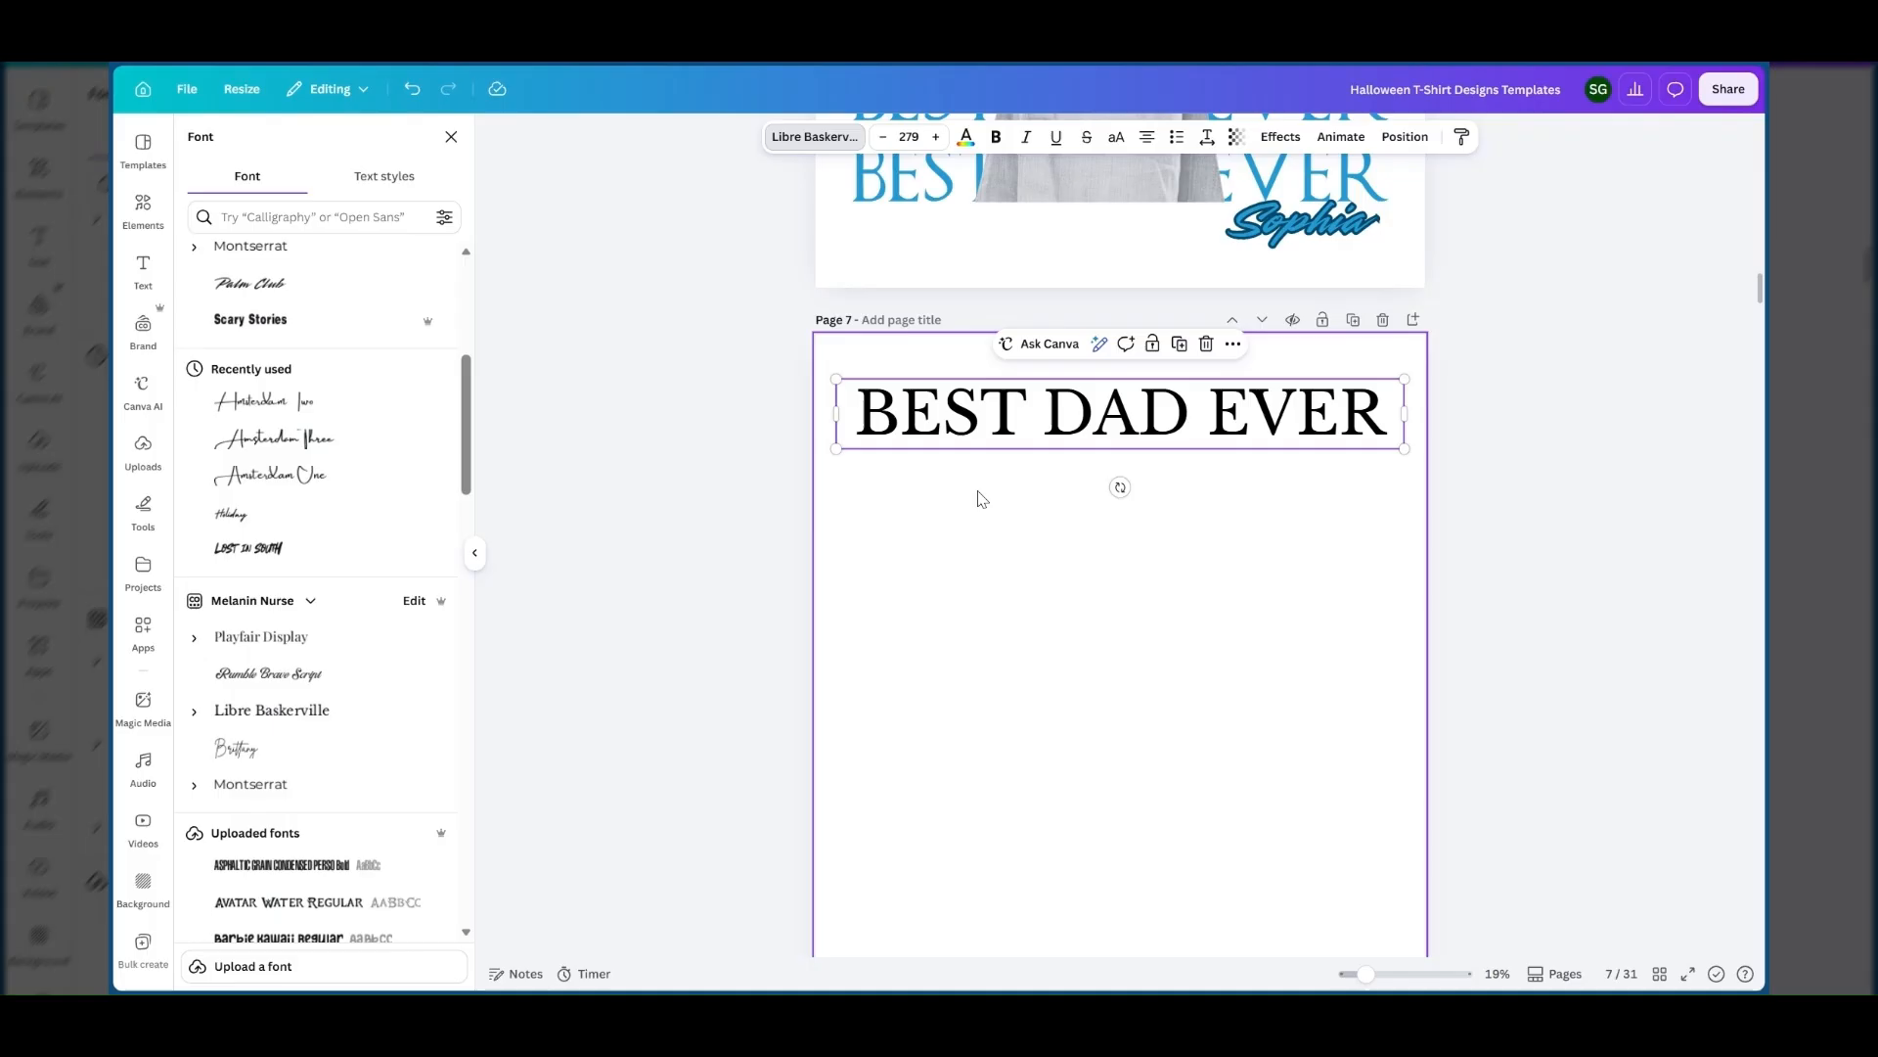
pyautogui.scroll(-3, 298, 685)
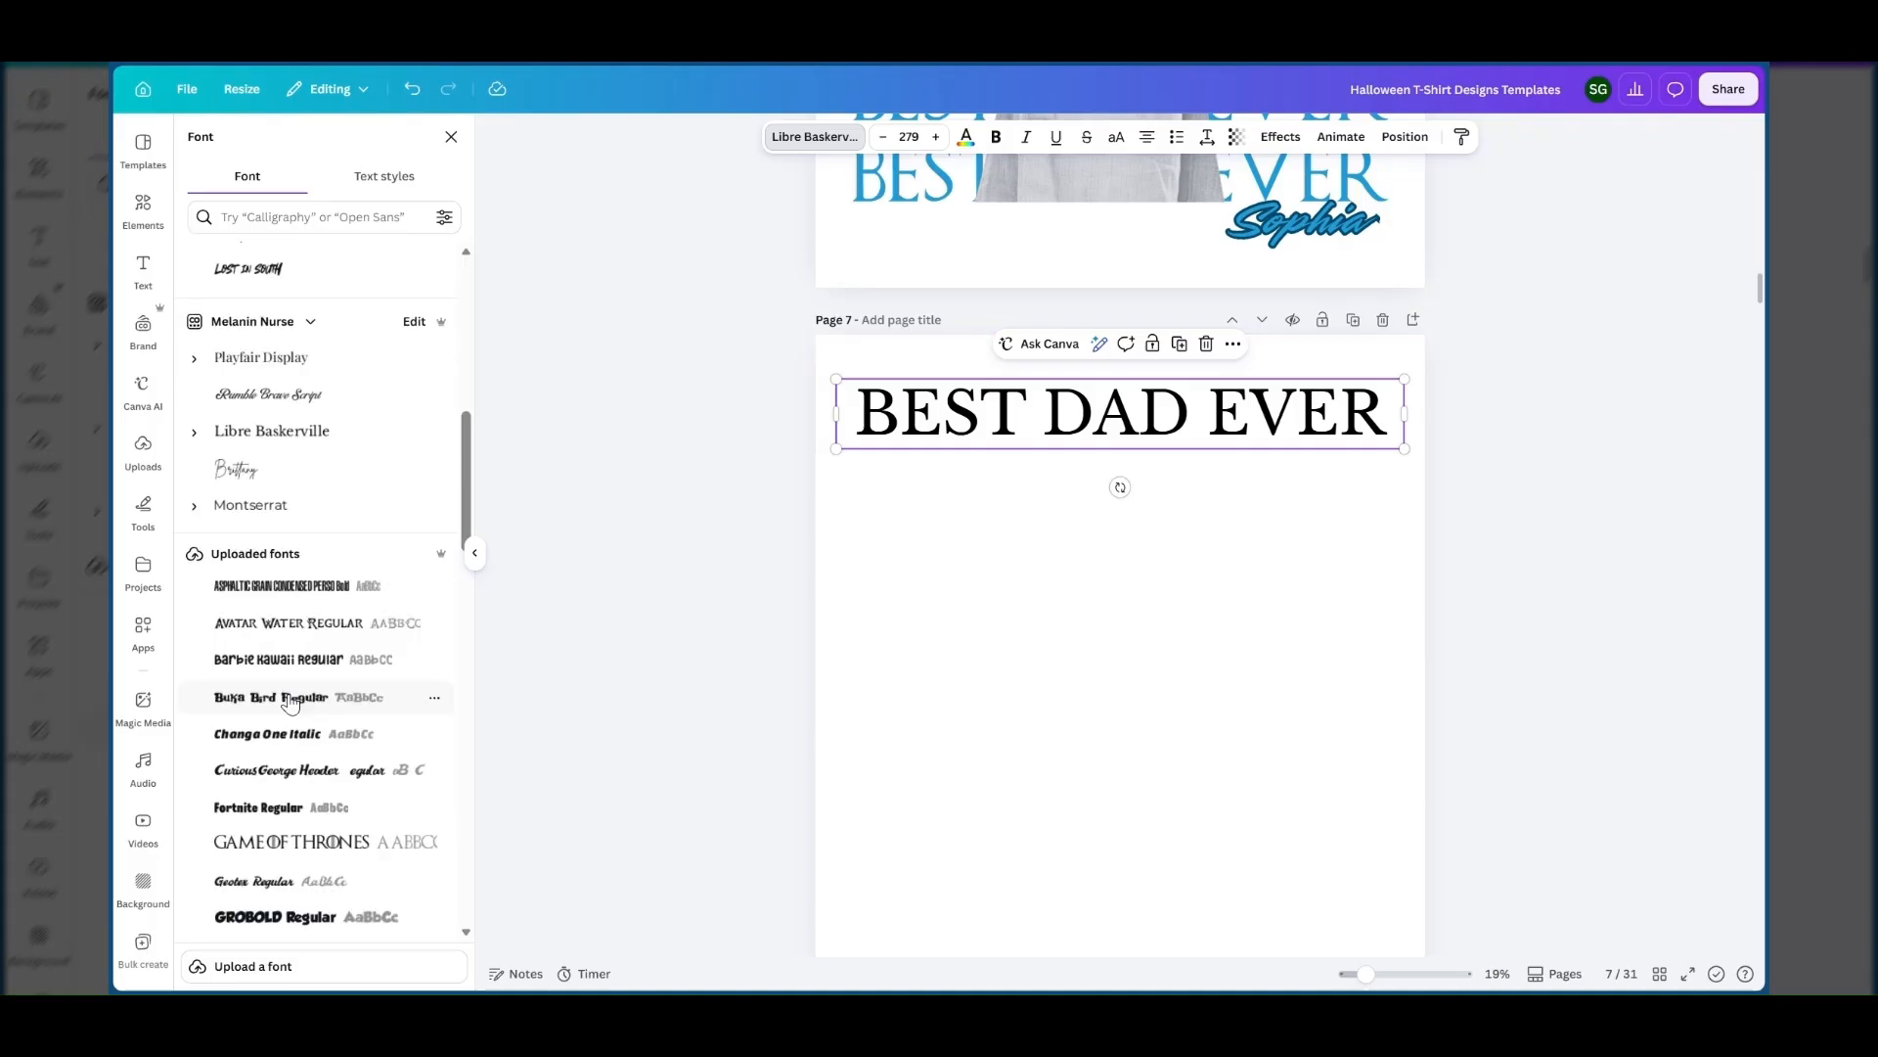
pyautogui.scroll(-10, 284, 685)
pyautogui.scroll(-5, 268, 662)
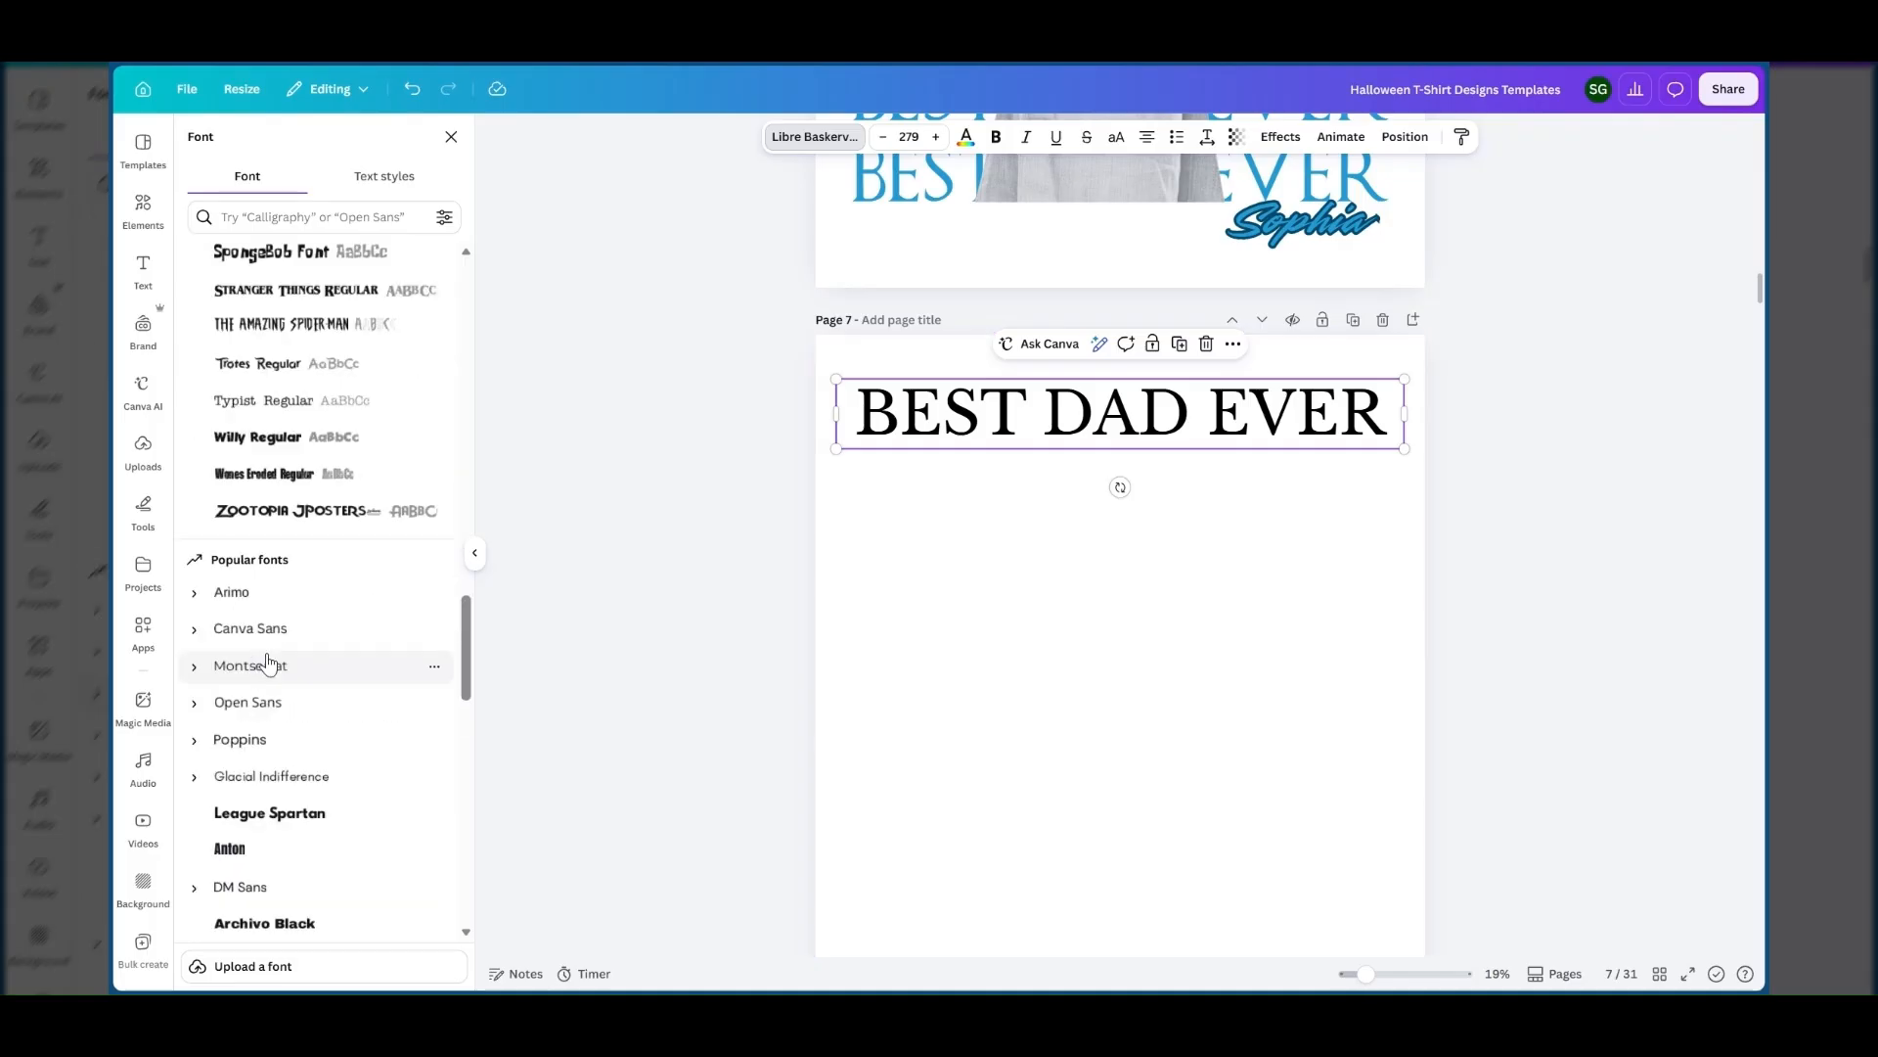
pyautogui.click(235, 592)
pyautogui.click(270, 634)
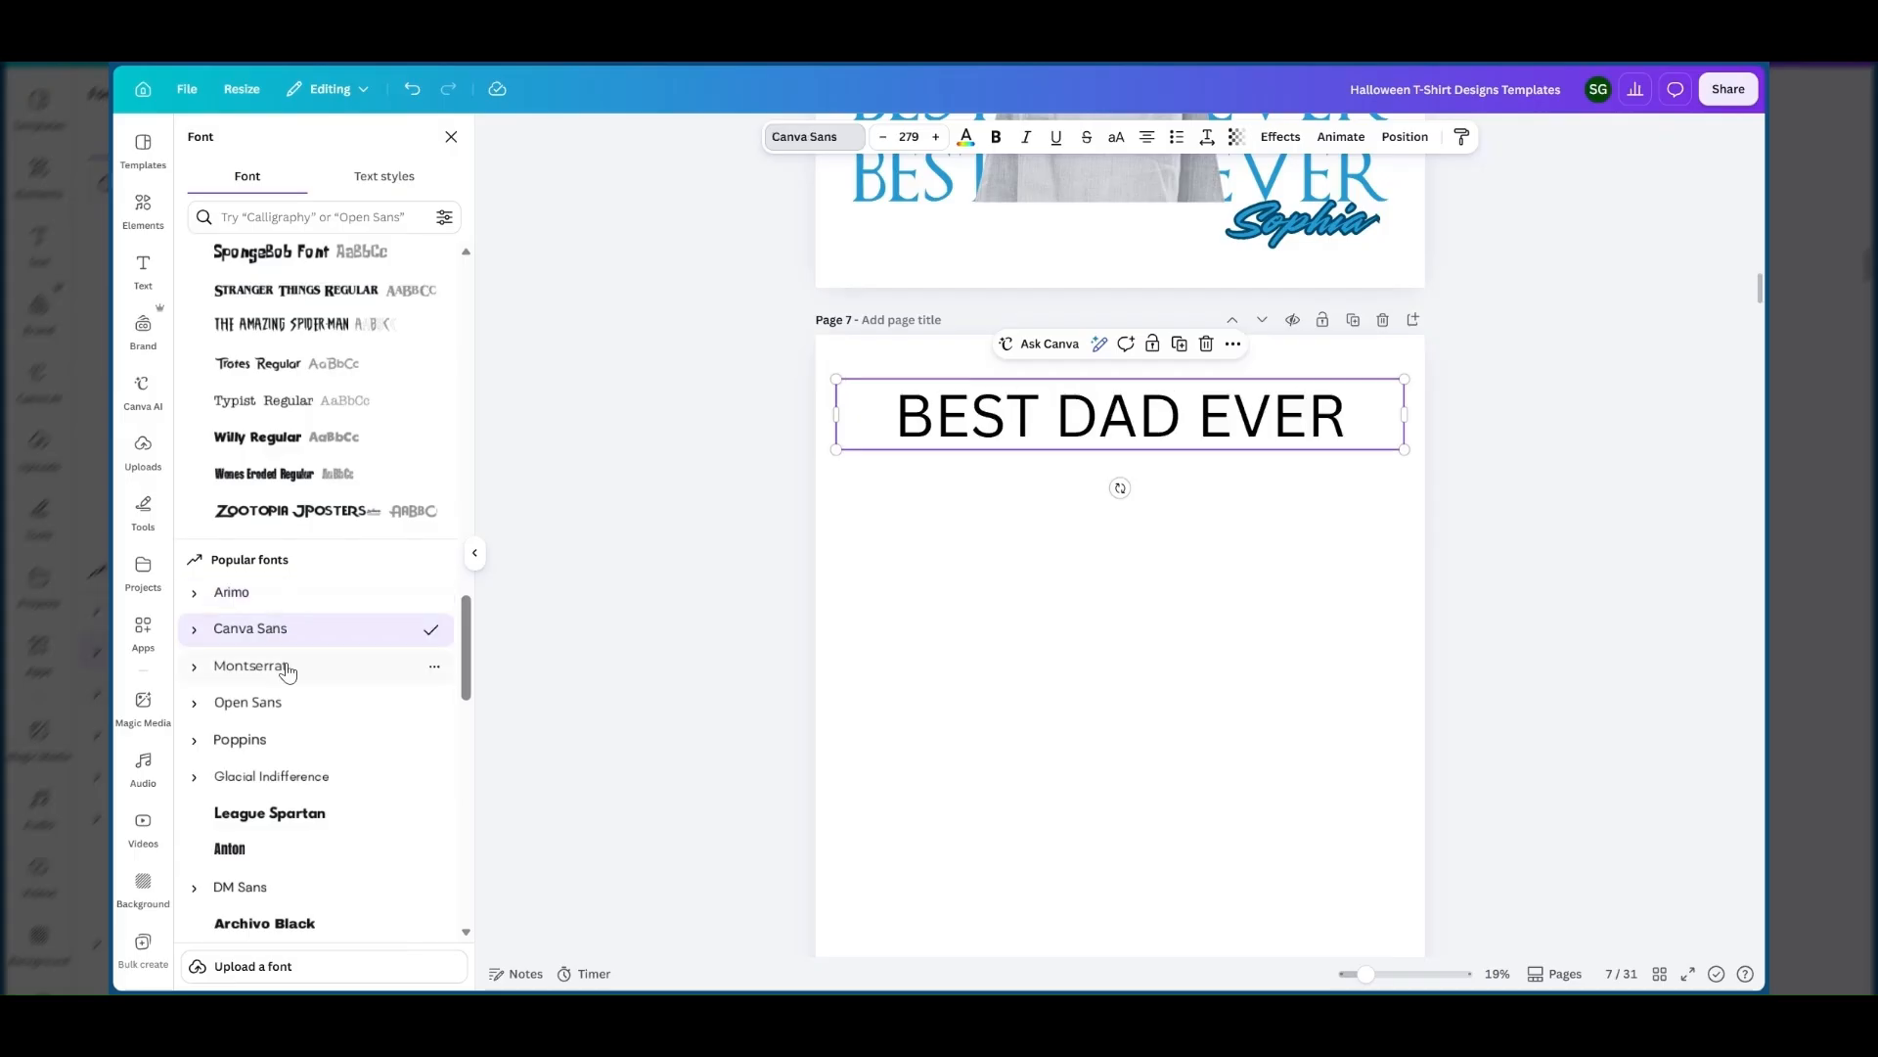
pyautogui.click(288, 671)
pyautogui.scroll(-2, 283, 739)
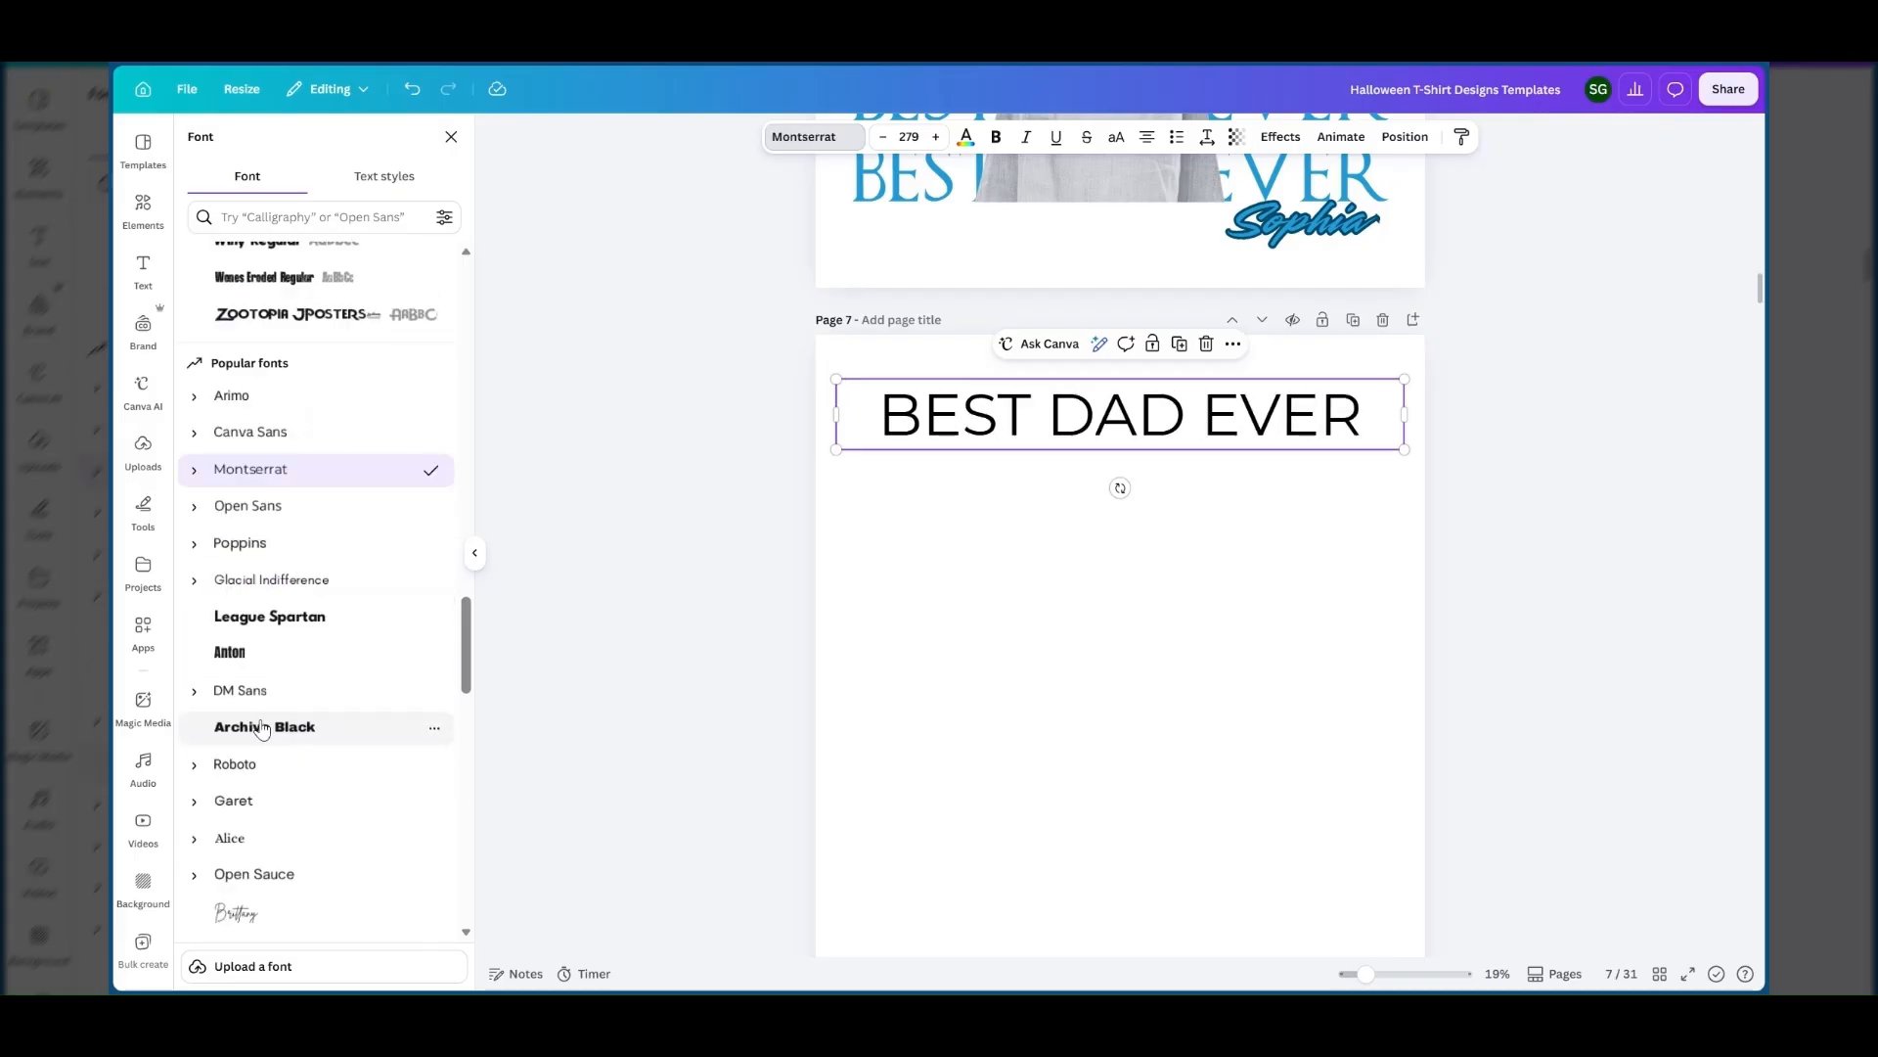
pyautogui.click(263, 729)
pyautogui.click(264, 803)
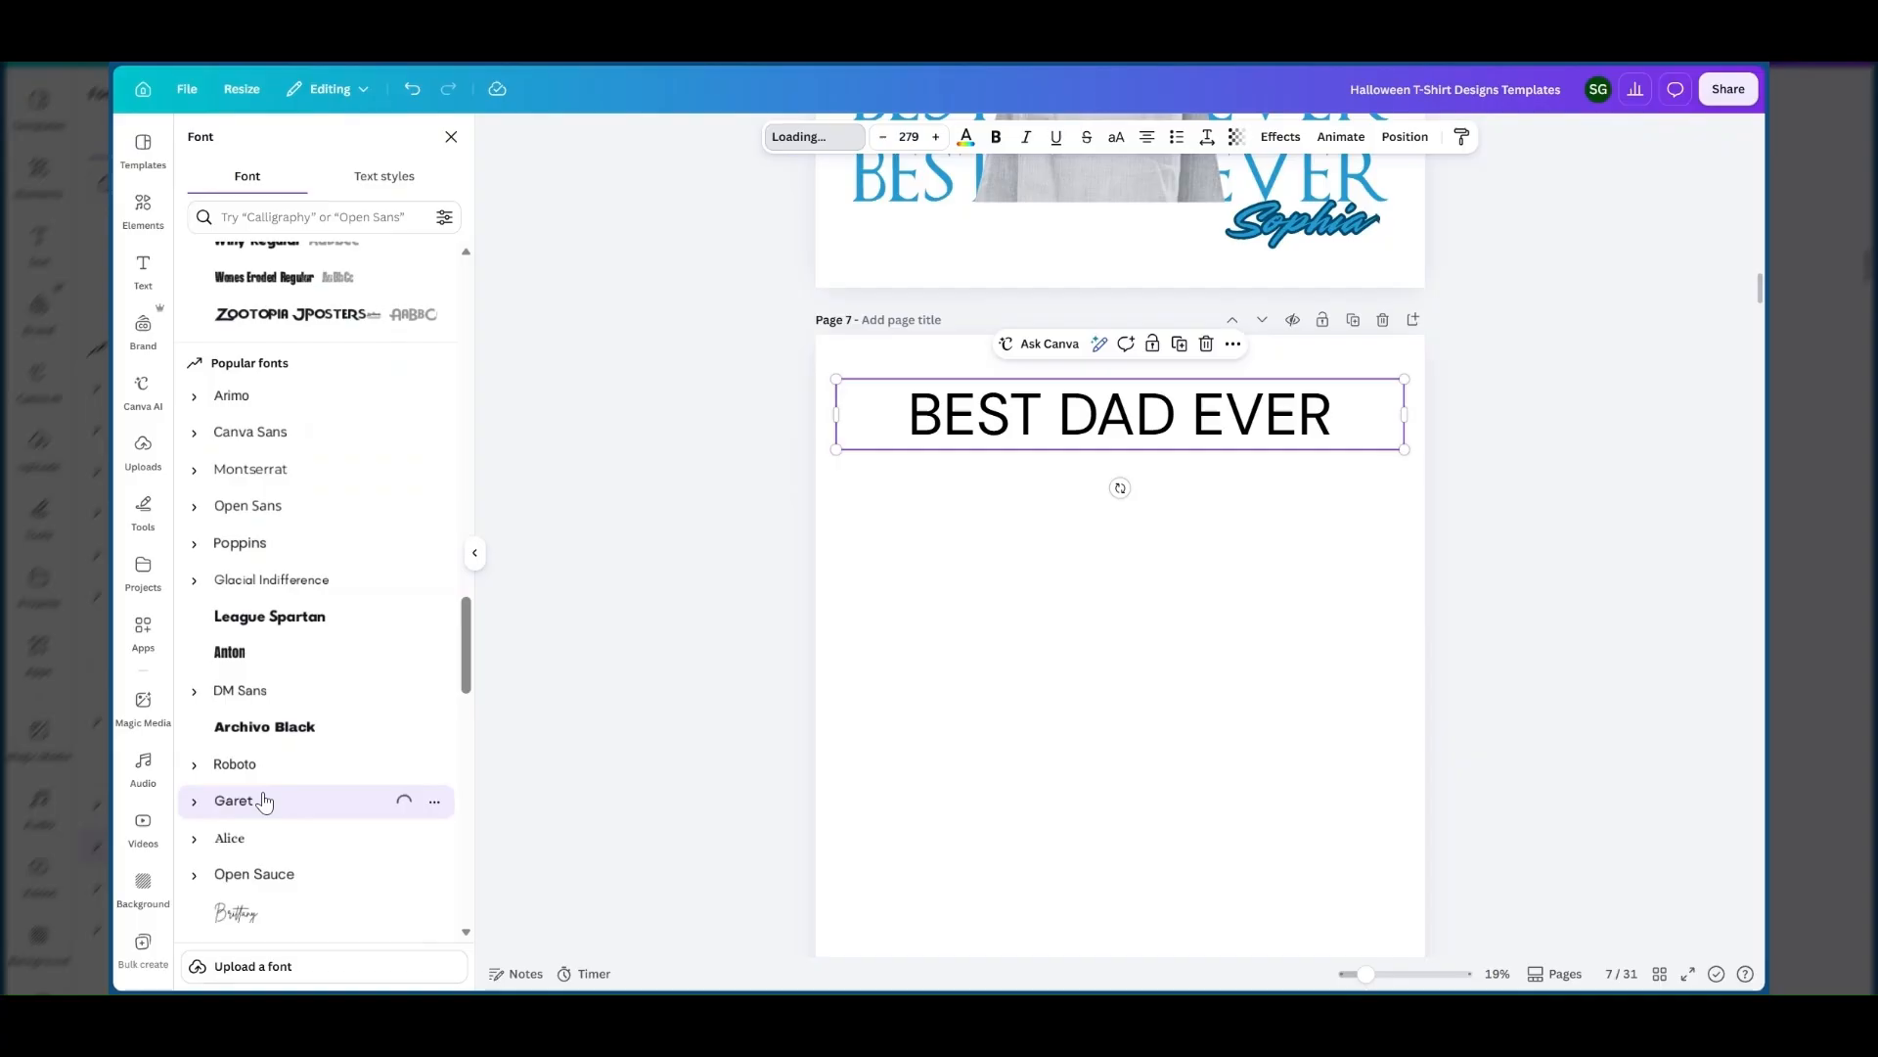
pyautogui.click(262, 764)
# Set the BEST DAD EVER text on page 7 to the Game of Thrones font already used in the document.
pyautogui.scroll(10, 287, 564)
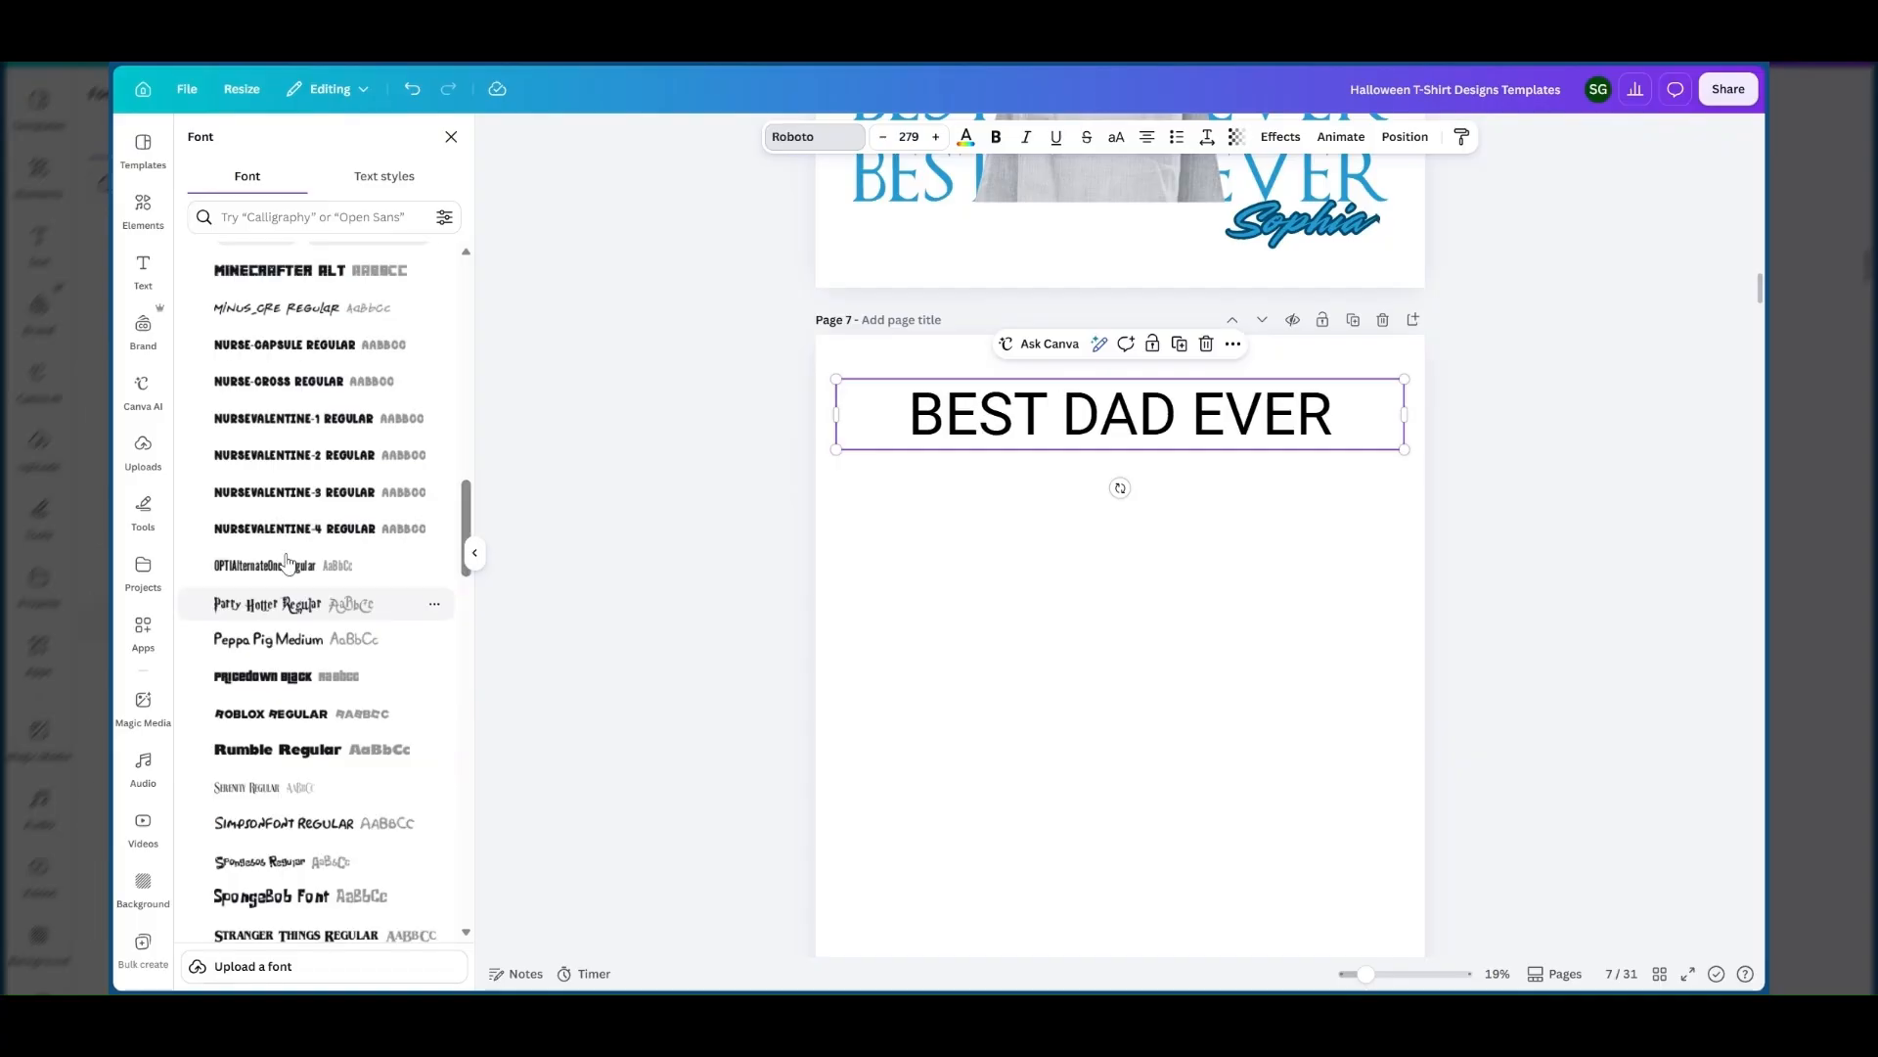
pyautogui.scroll(5, 401, 373)
pyautogui.scroll(5, 1003, 394)
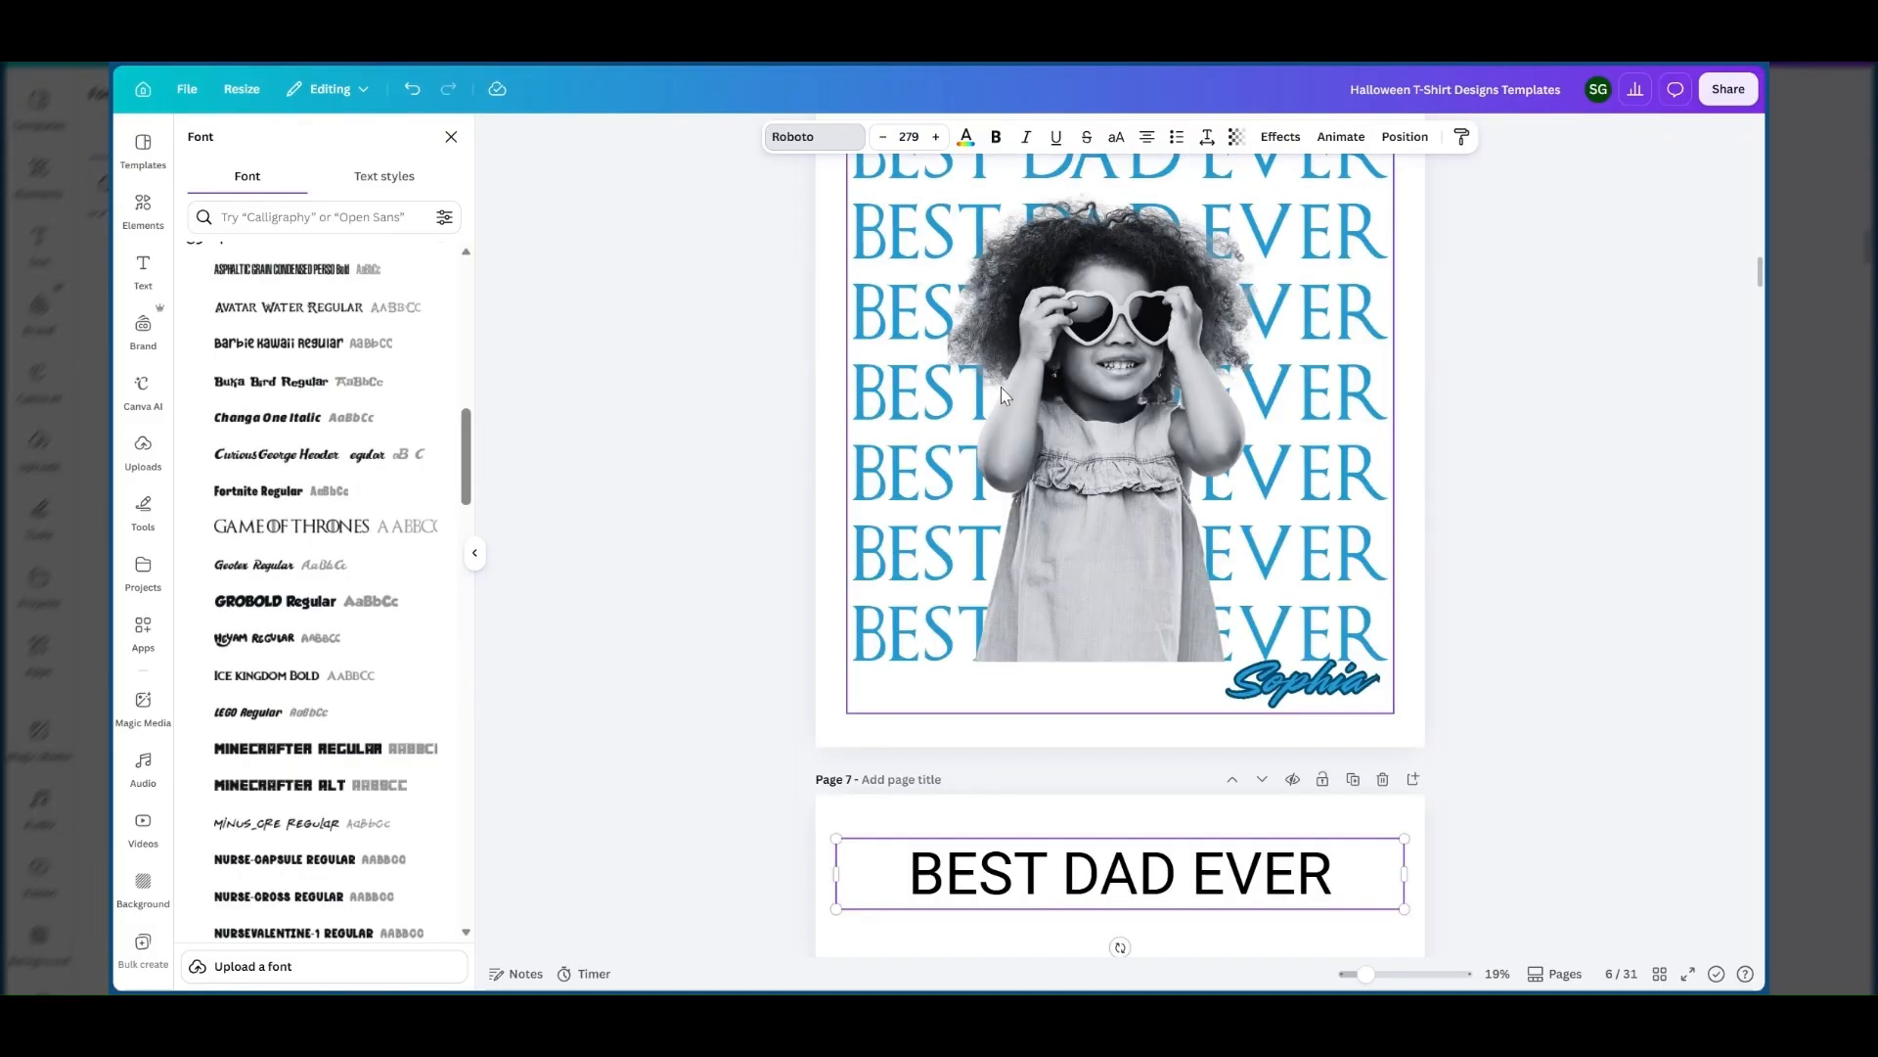
pyautogui.scroll(-6, 1003, 394)
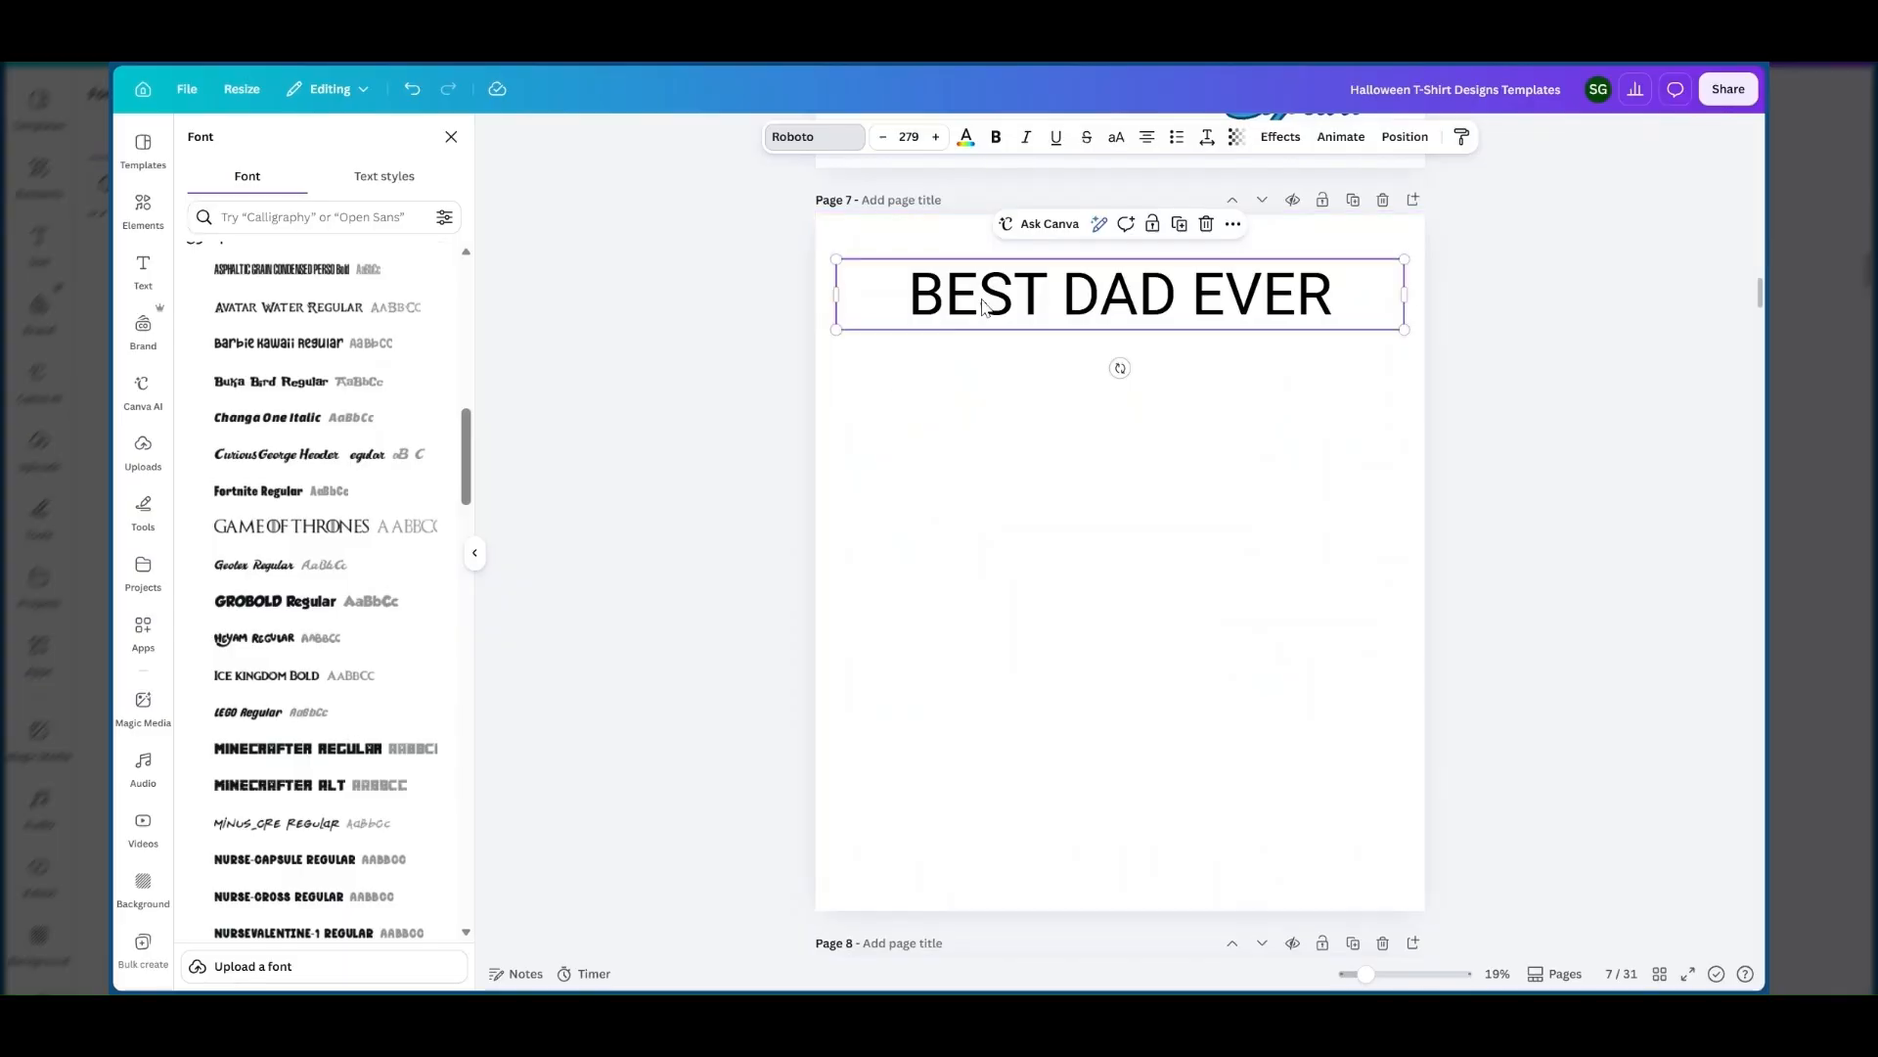
pyautogui.scroll(4, 277, 409)
pyautogui.scroll(6, 277, 409)
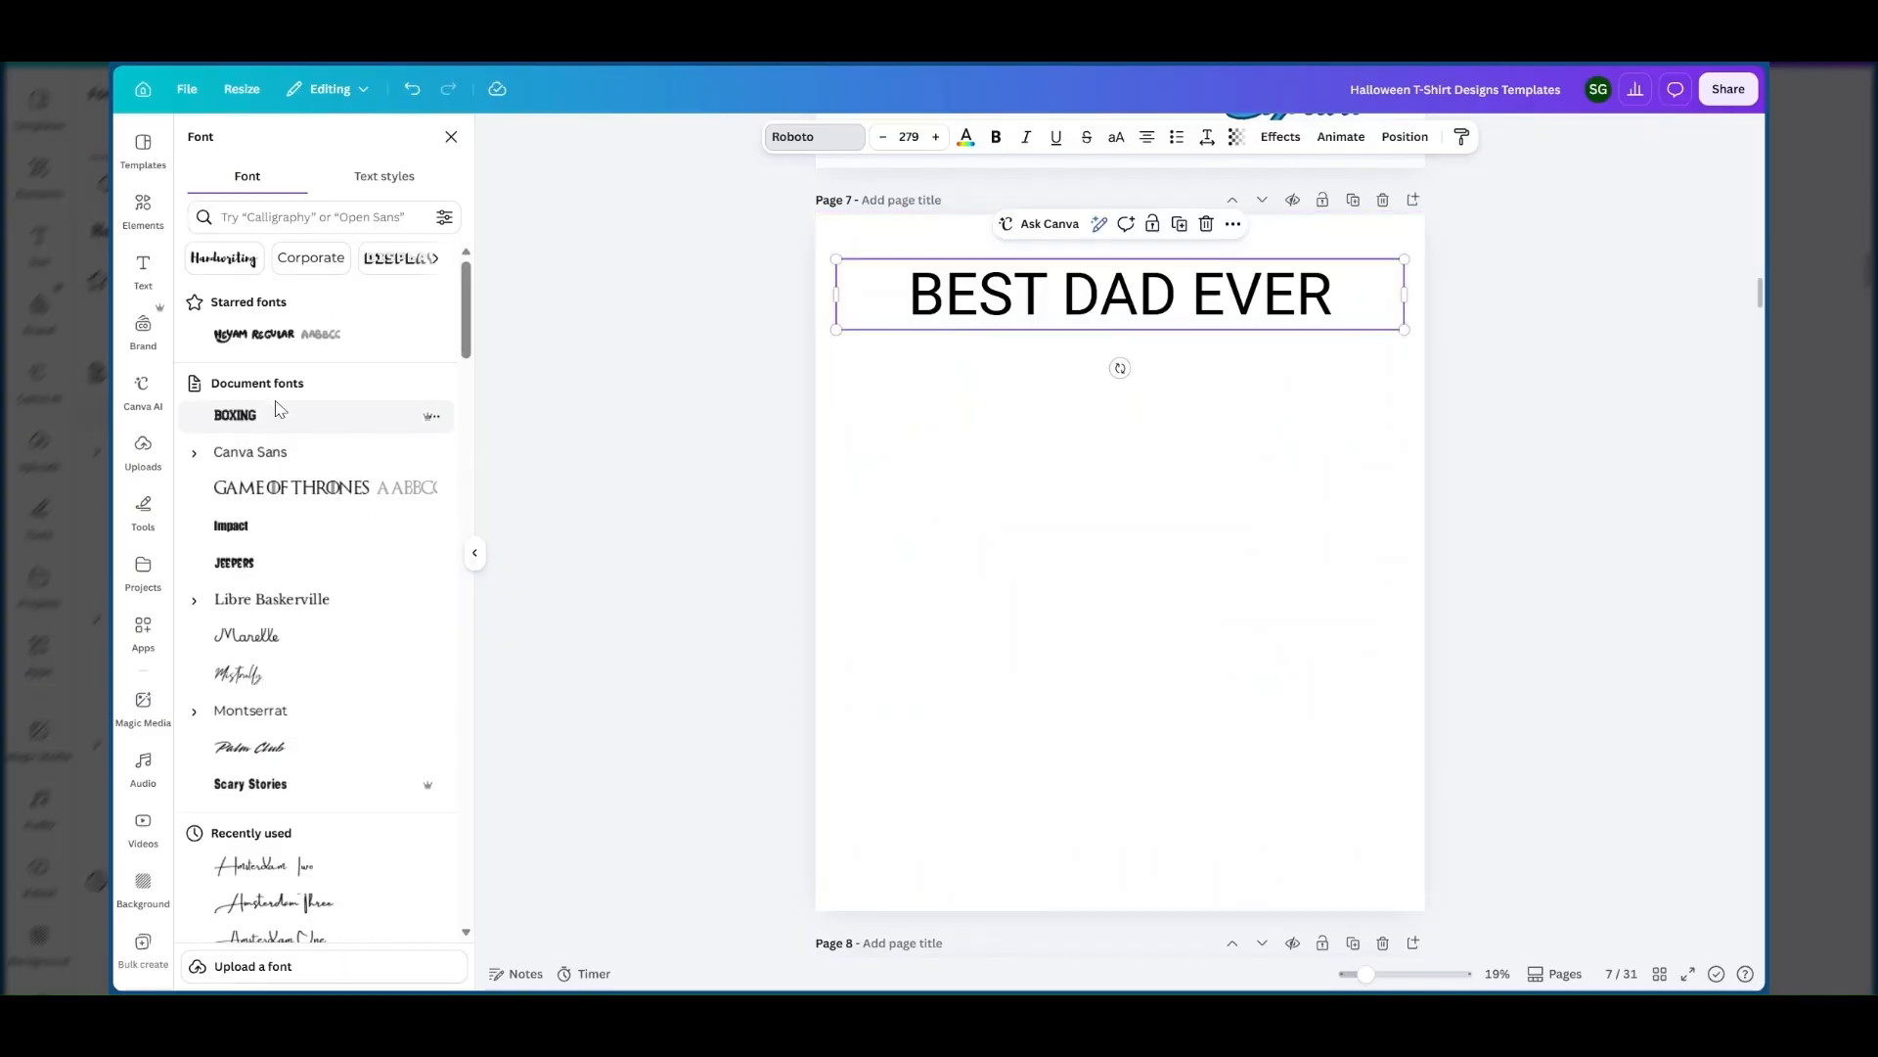
pyautogui.click(277, 490)
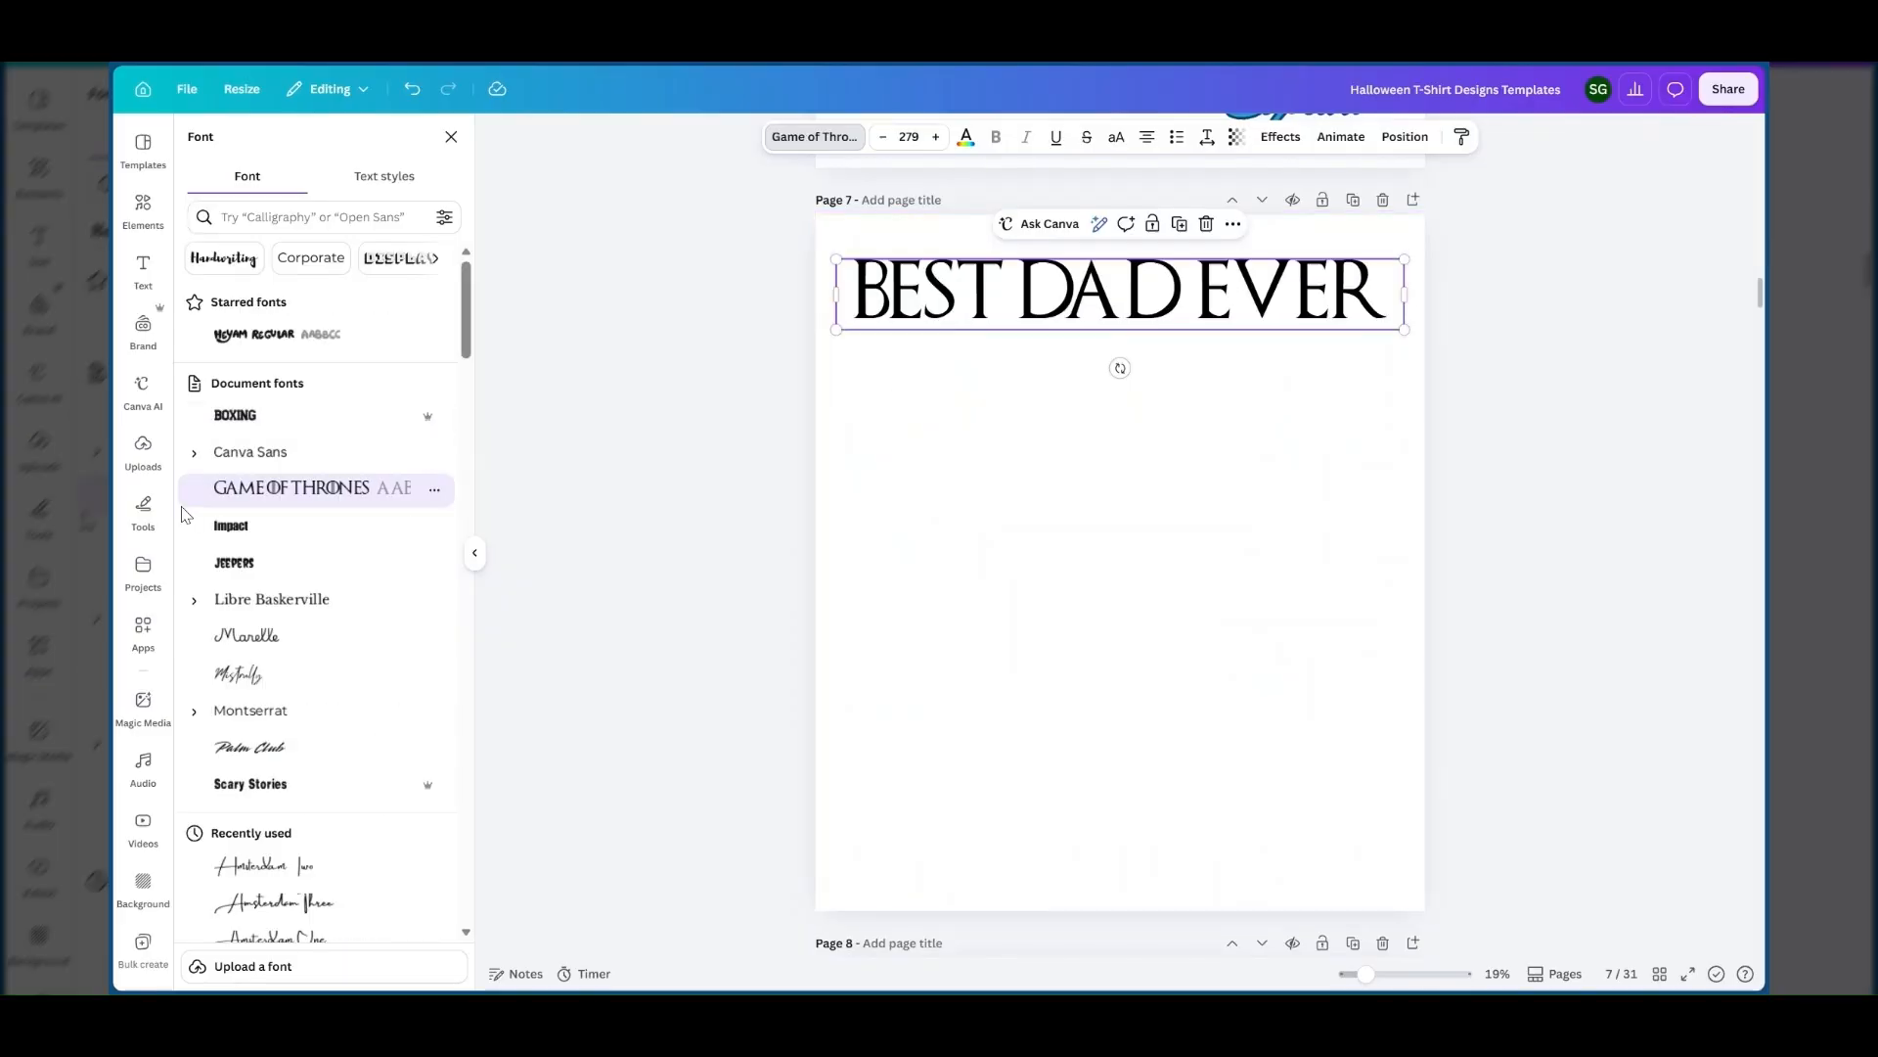
pyautogui.click(1148, 390)
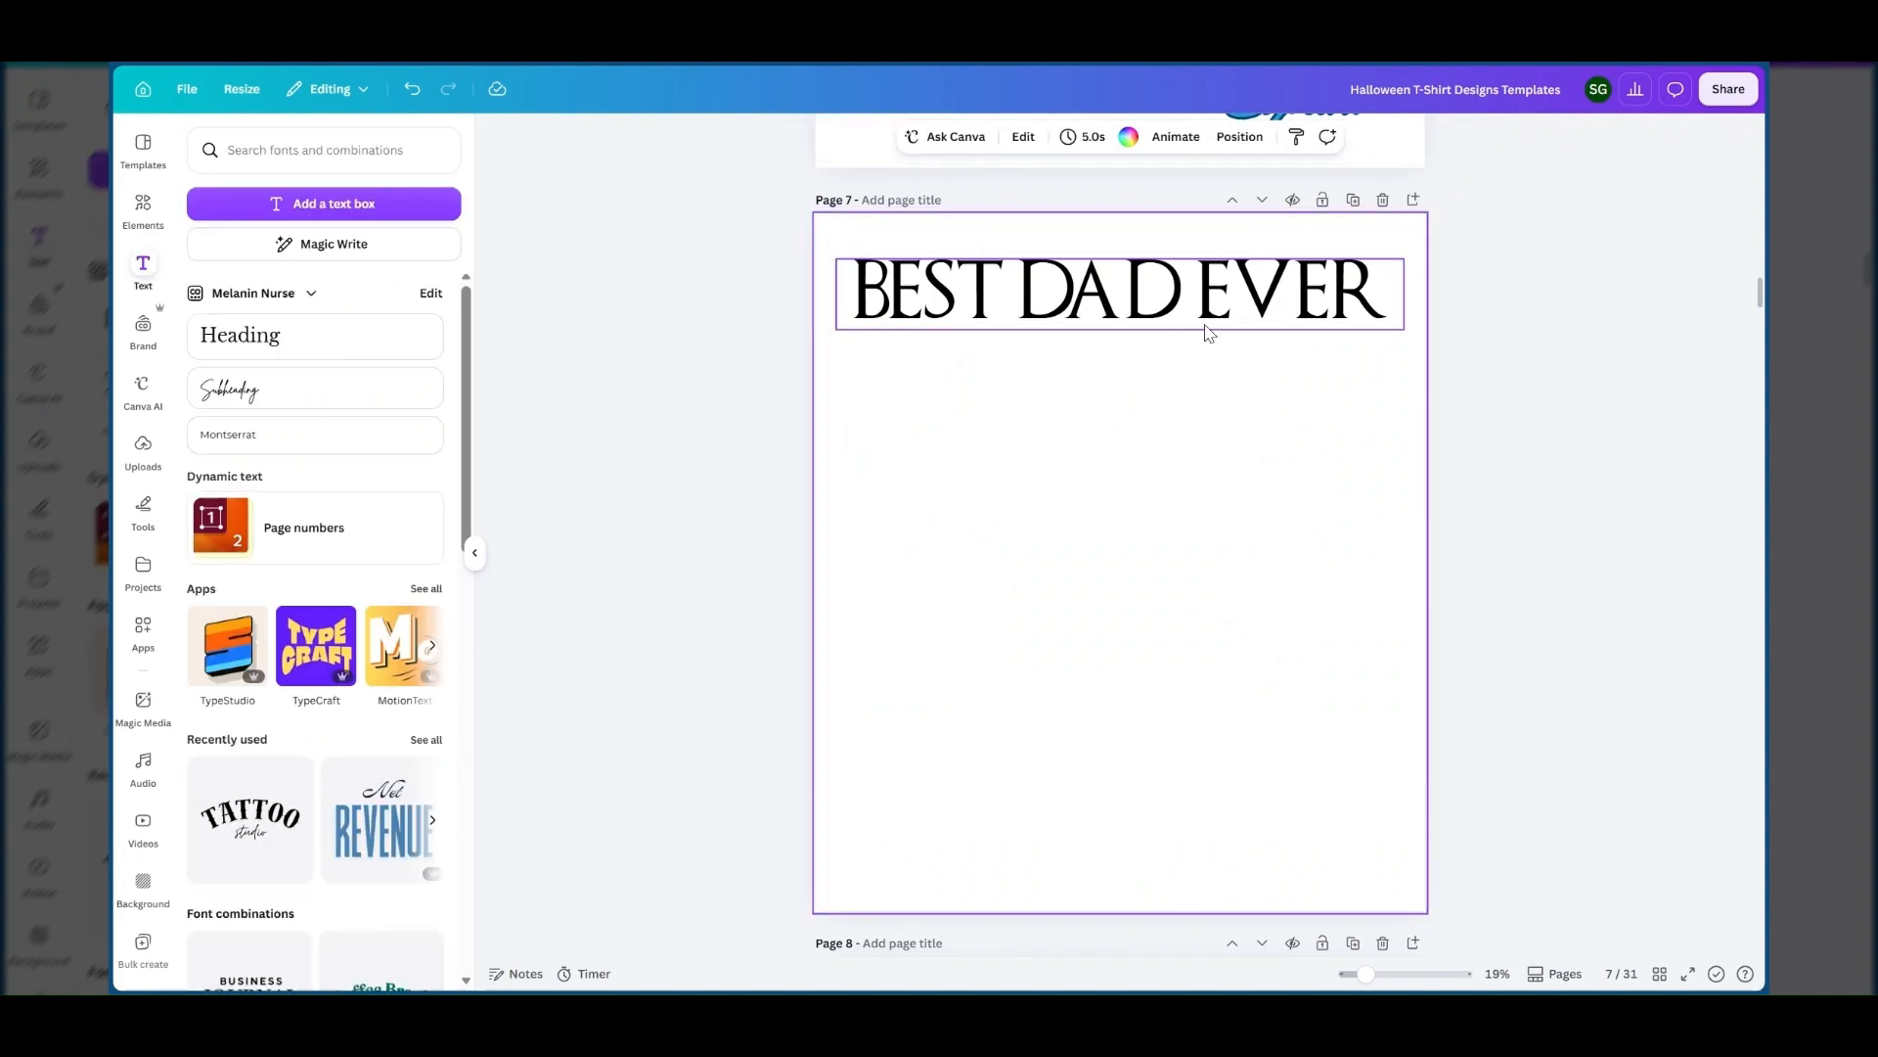
# Move the BEST DAD EVER text slightly up on page 7 and place a centred duplicate directly beneath it.
pyautogui.click(1196, 306)
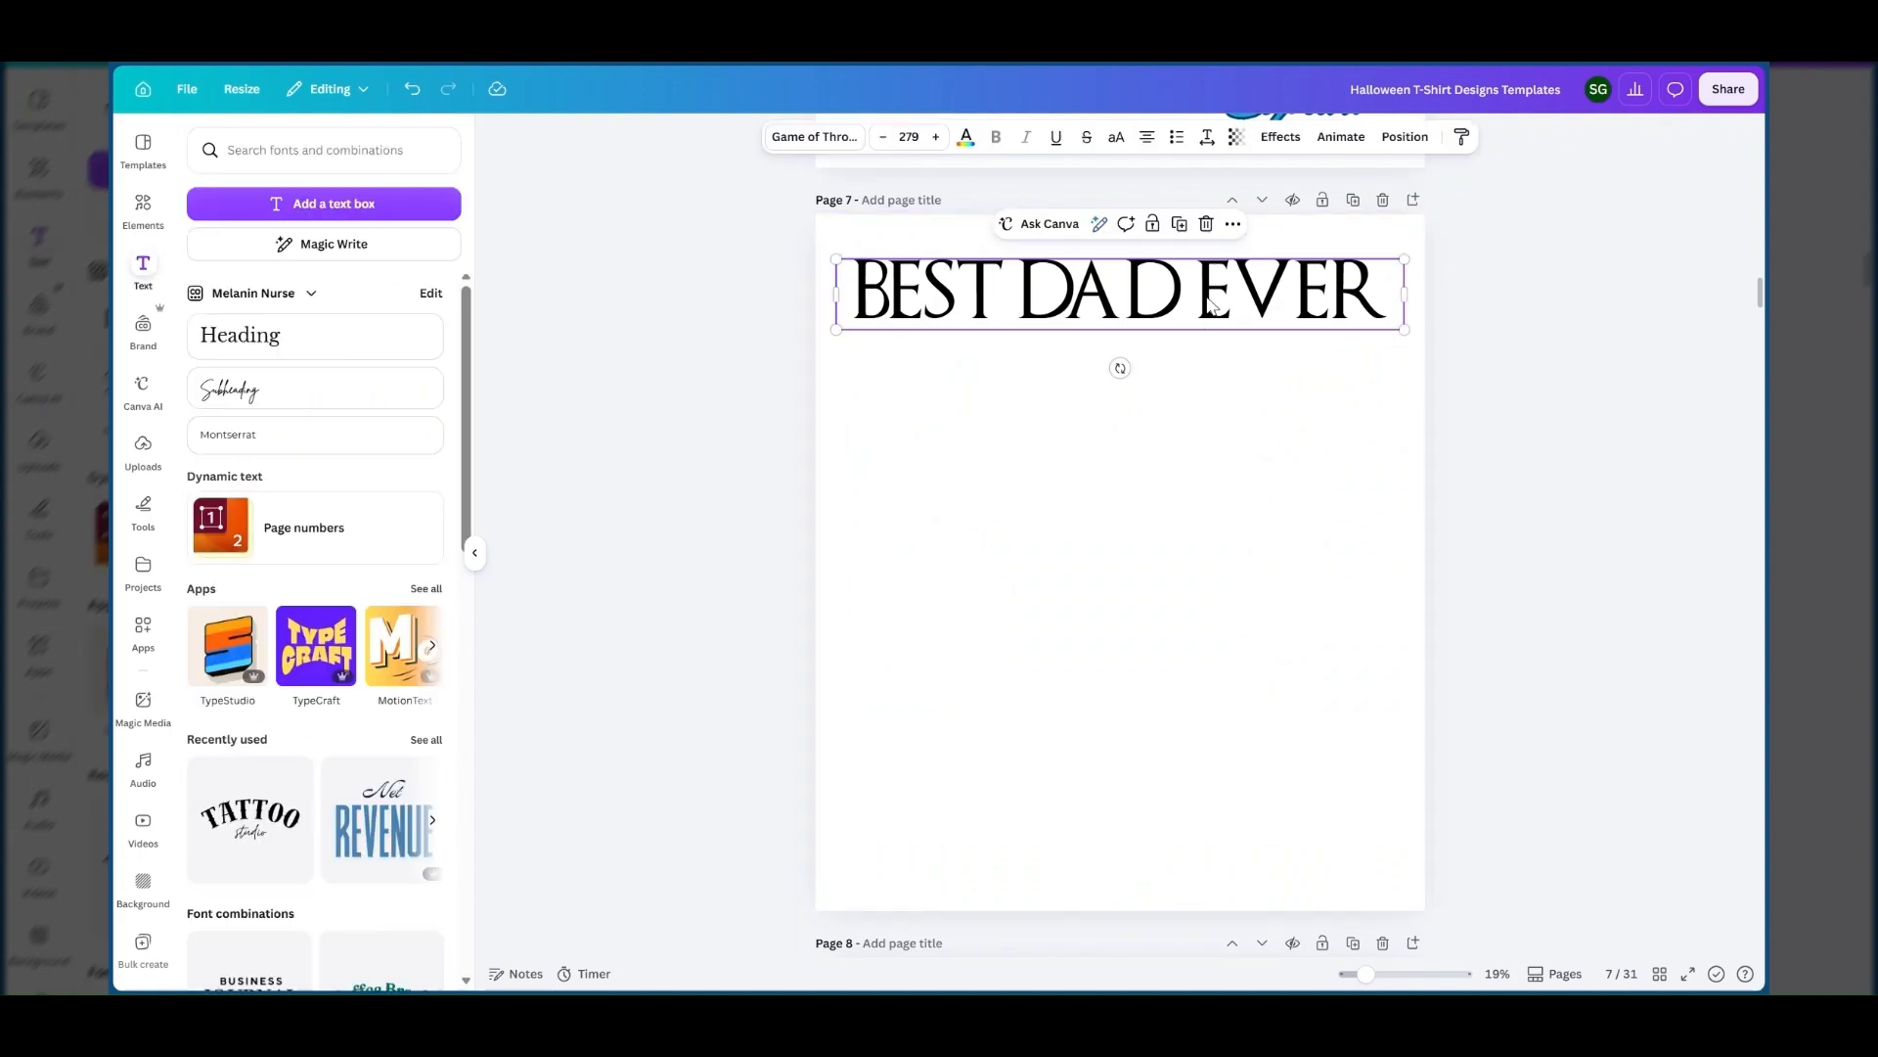
pyautogui.moveTo(1211, 305); pyautogui.dragTo(1195, 287)
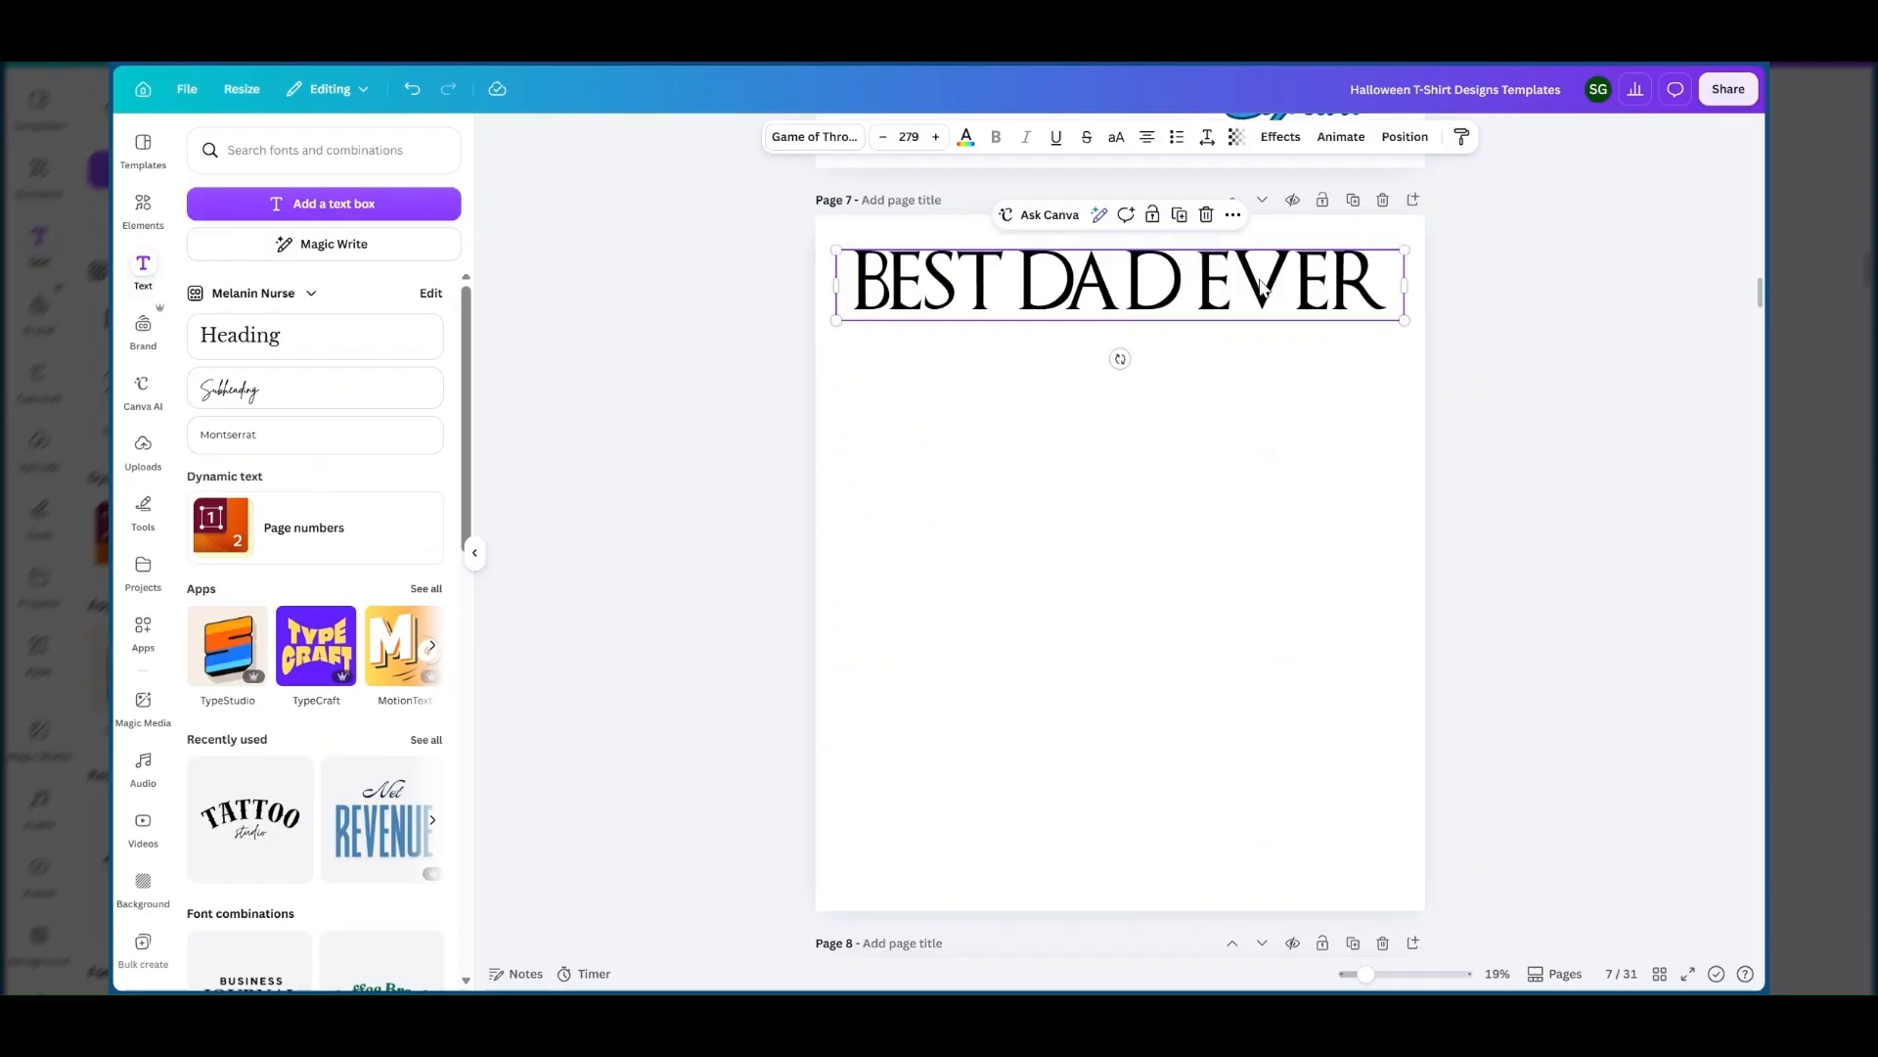
pyautogui.click(1182, 221)
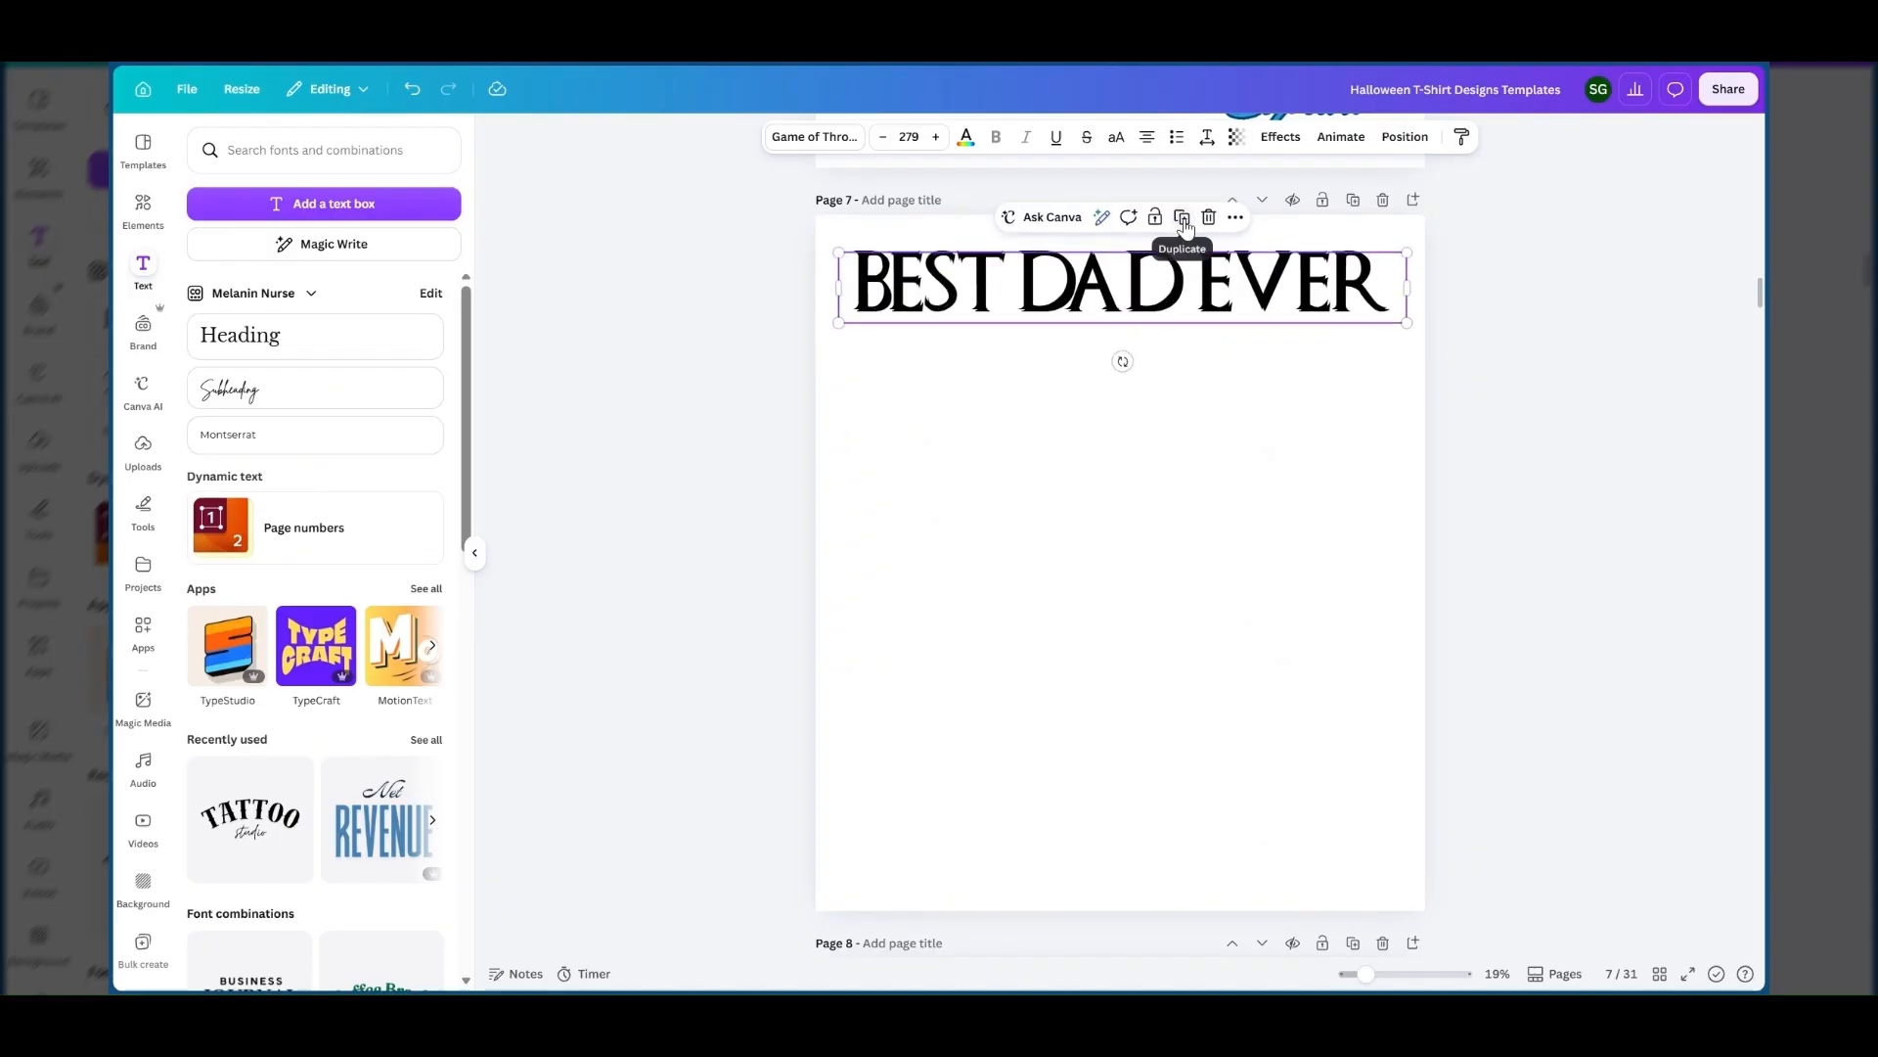
pyautogui.moveTo(1191, 322); pyautogui.dragTo(1188, 362)
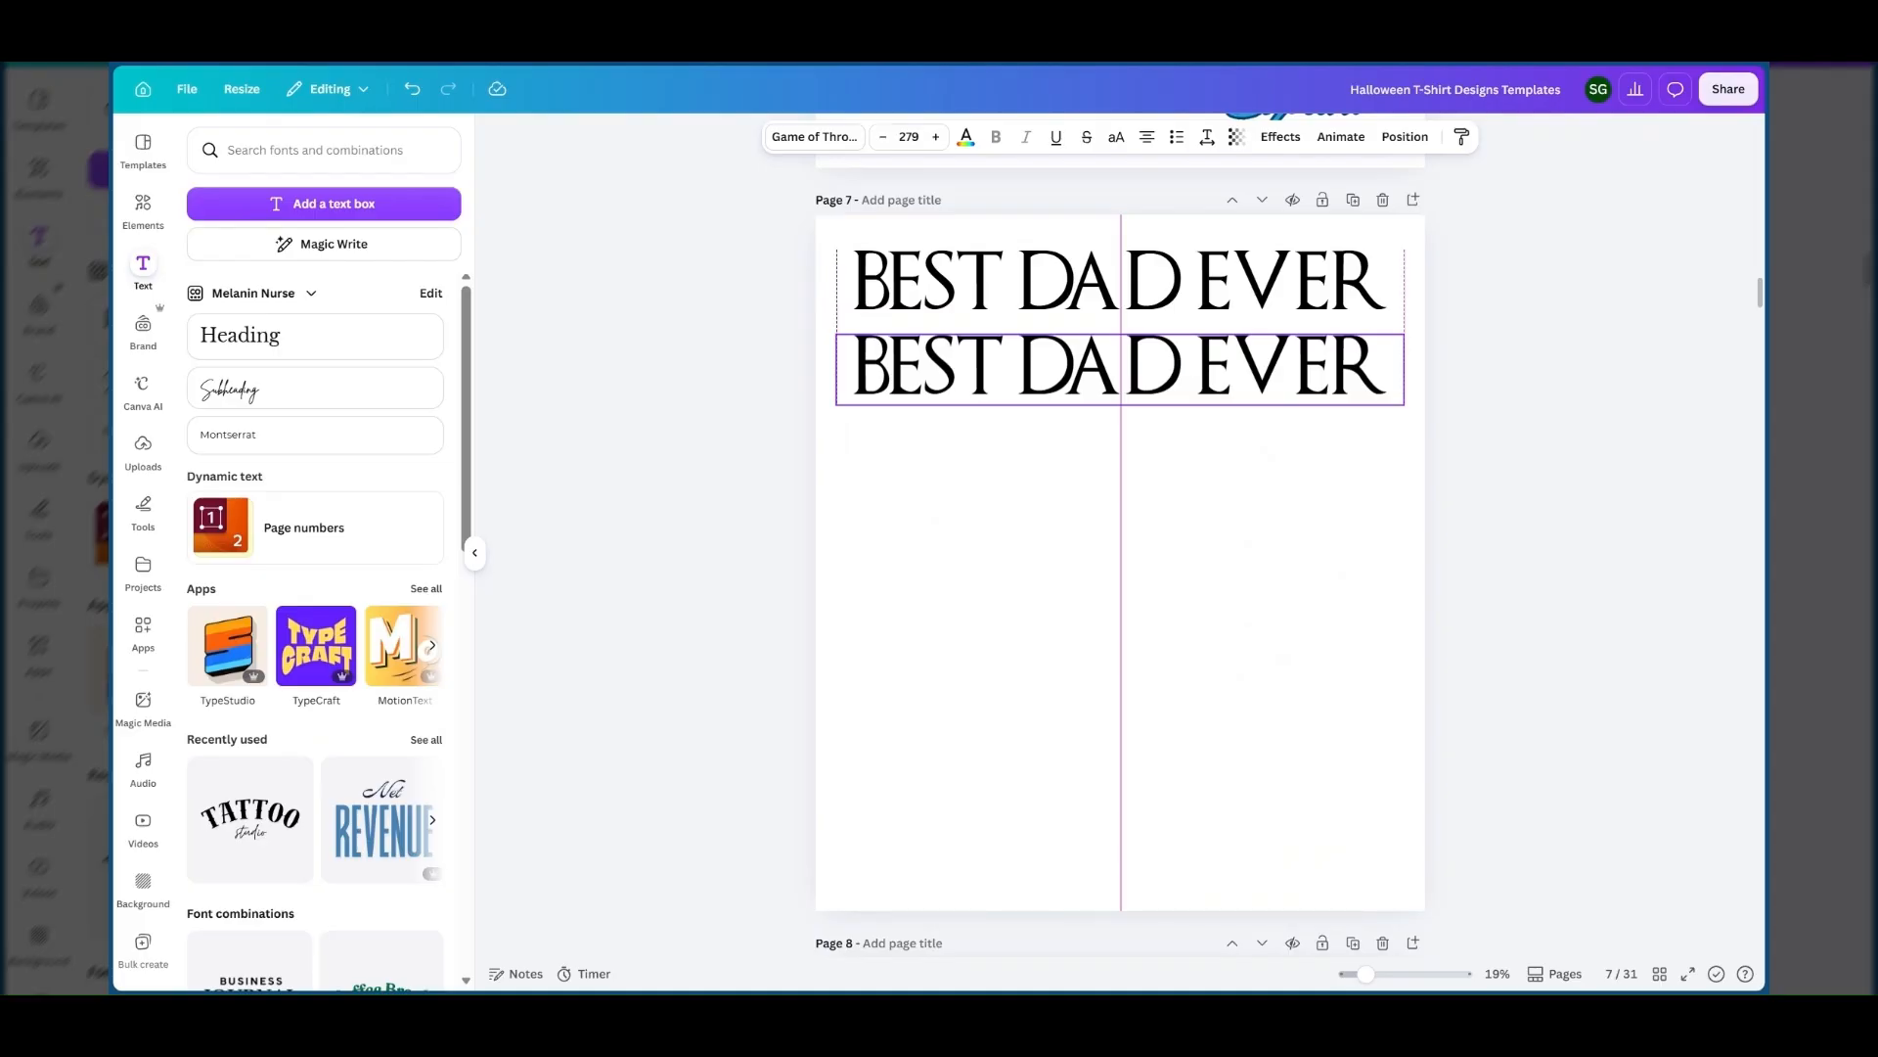
# Keep duplicating the BEST DAD EVER line down page 7 until seven evenly spaced lines are stacked.
pyautogui.click(1179, 298)
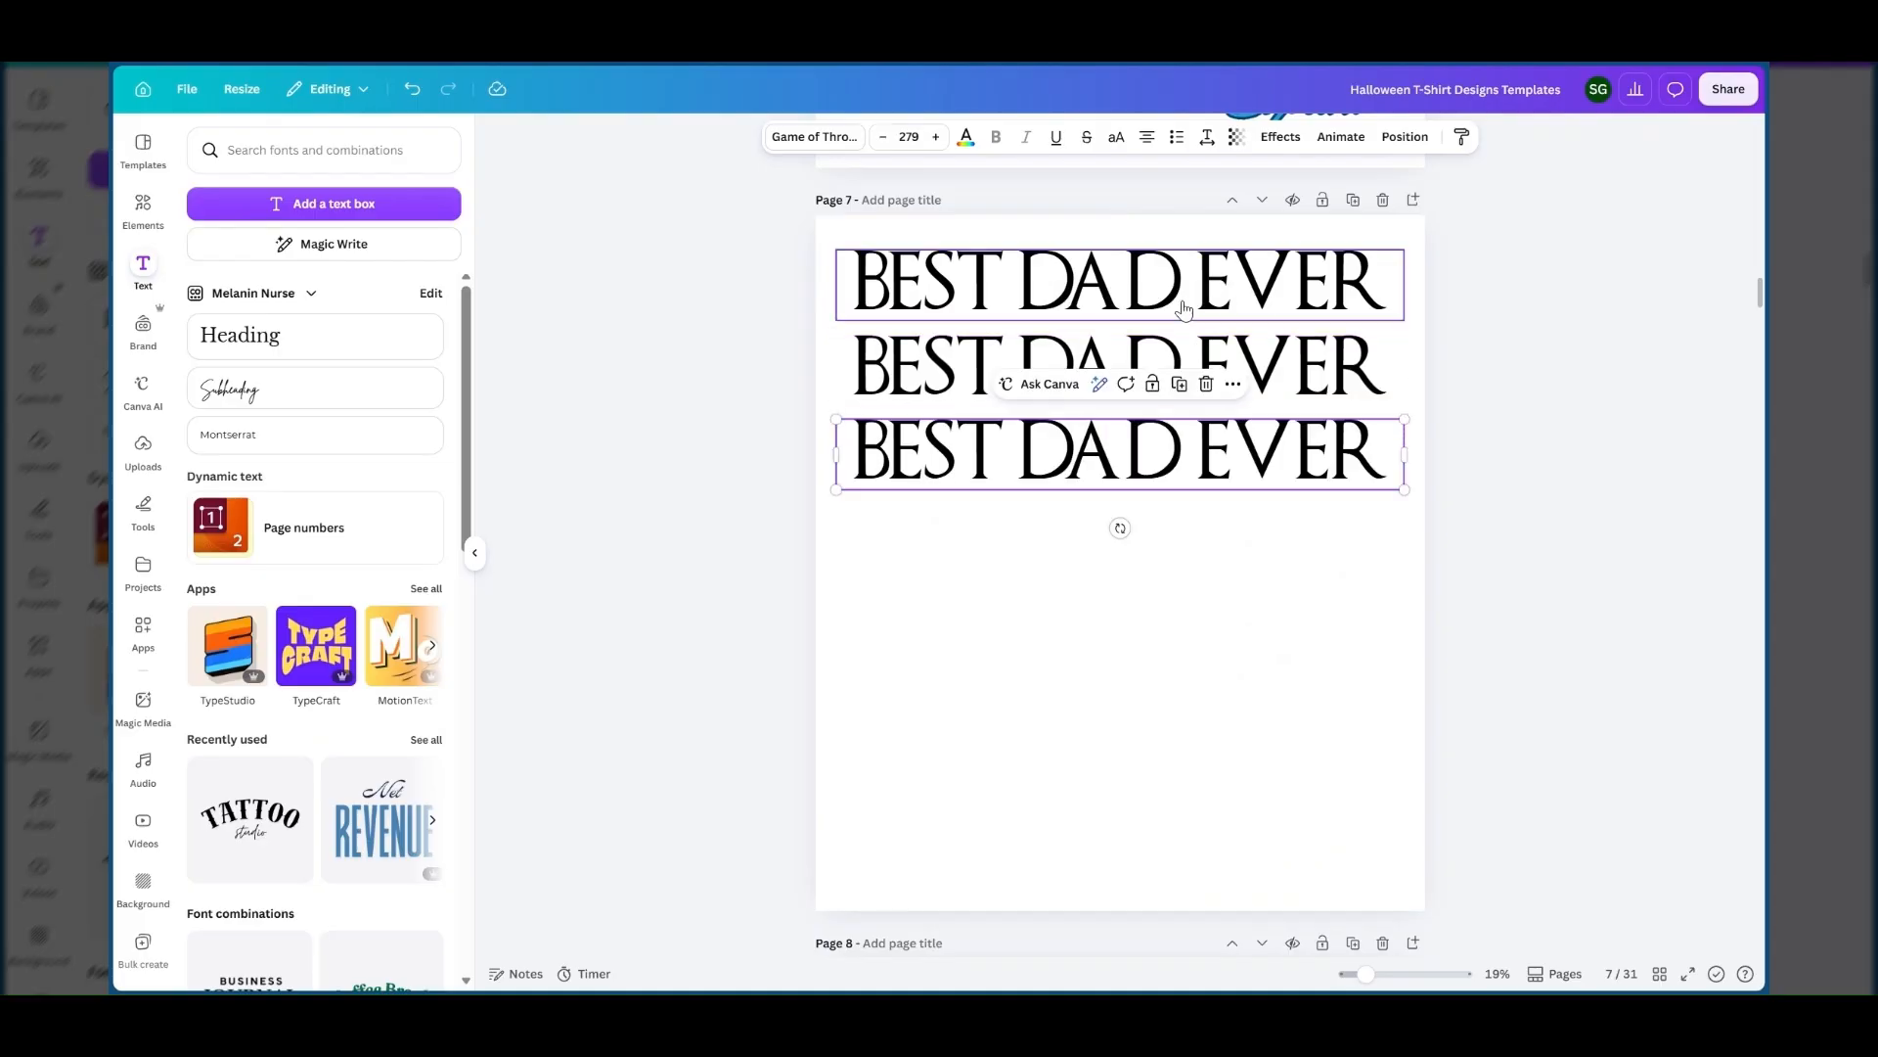
pyautogui.click(1180, 384)
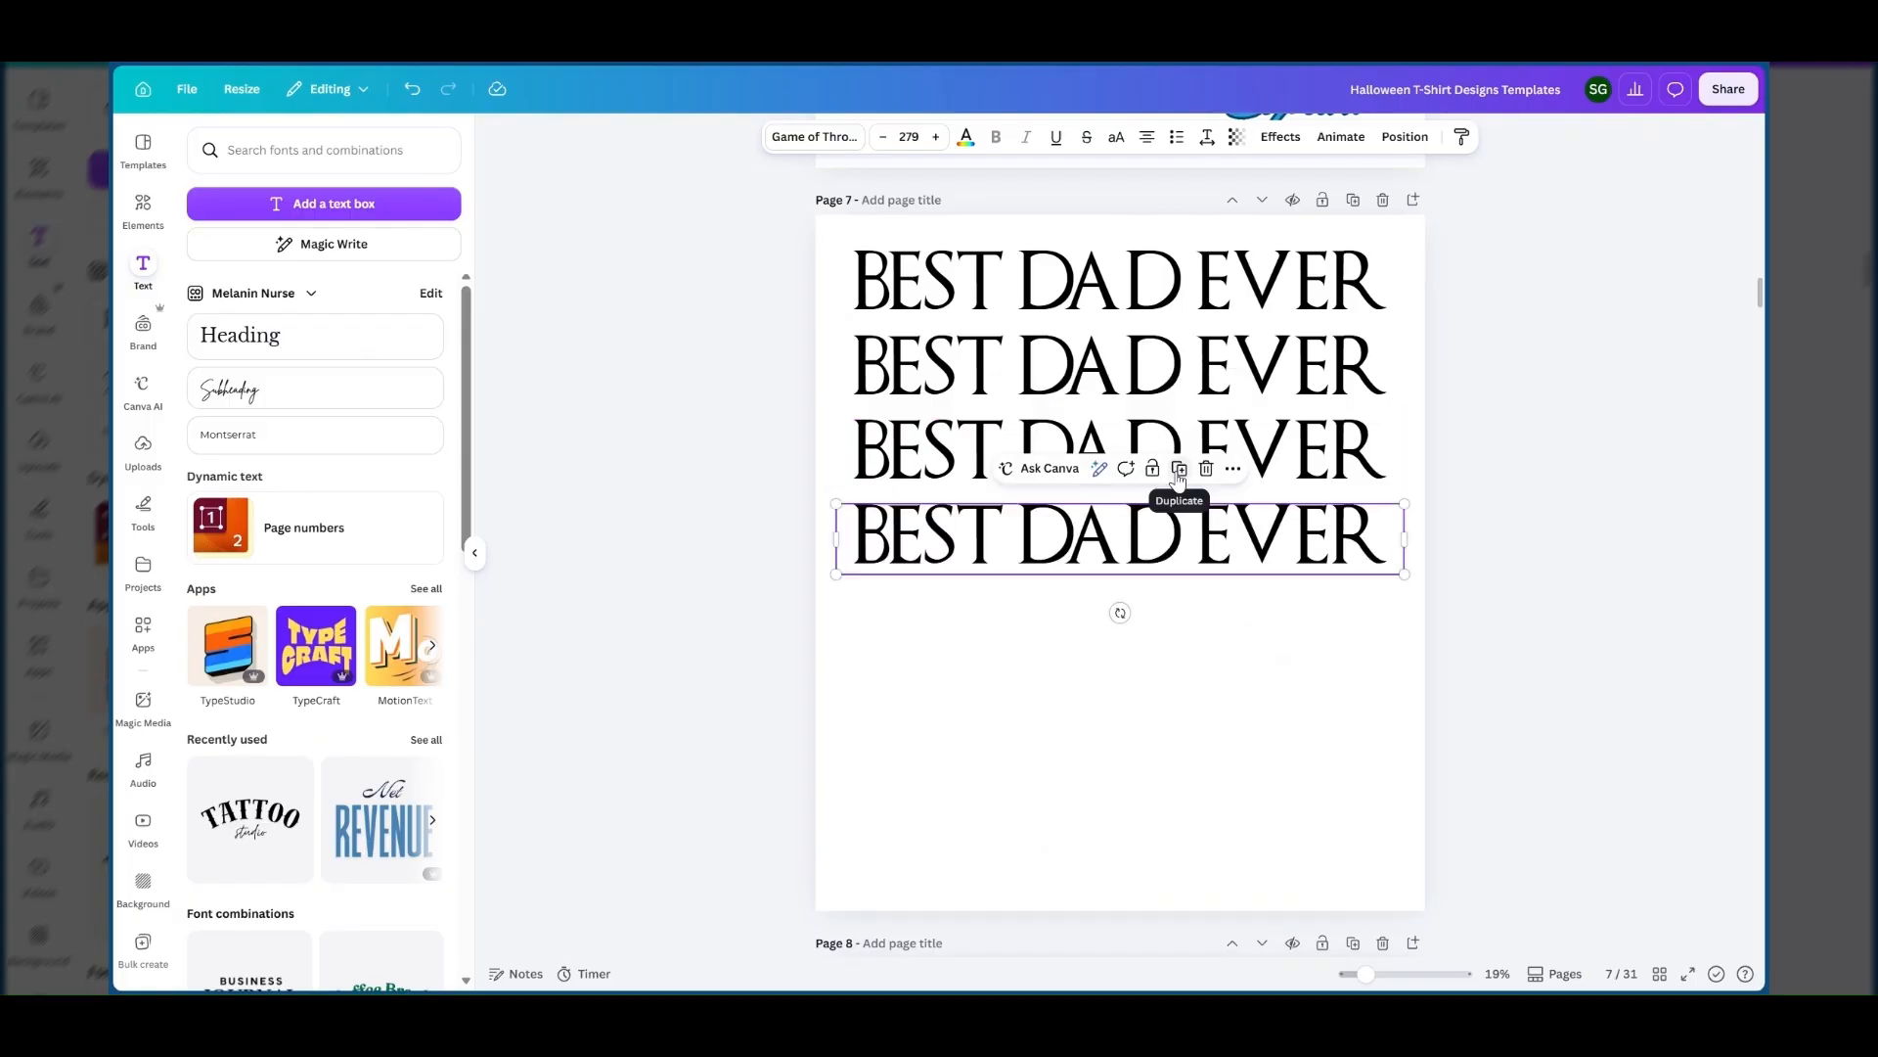
pyautogui.click(1179, 472)
pyautogui.click(1180, 554)
pyautogui.click(1179, 638)
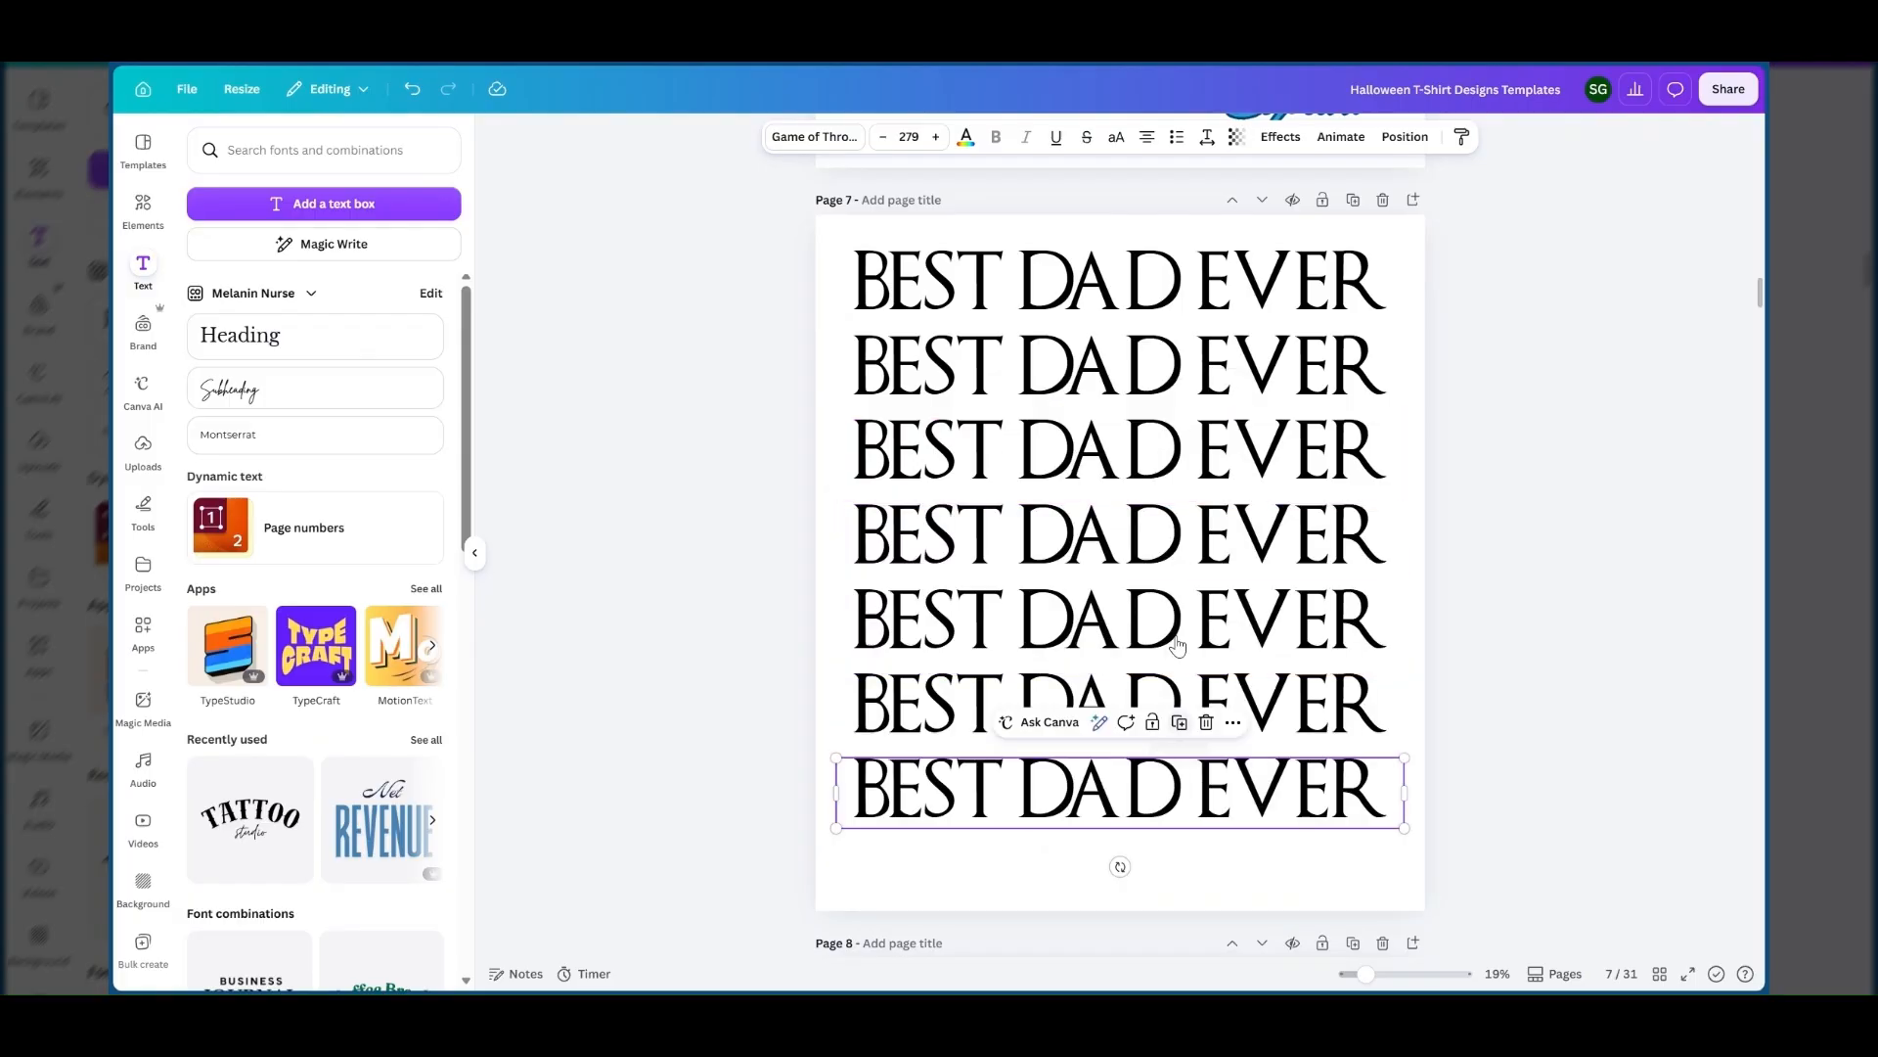
pyautogui.click(794, 233)
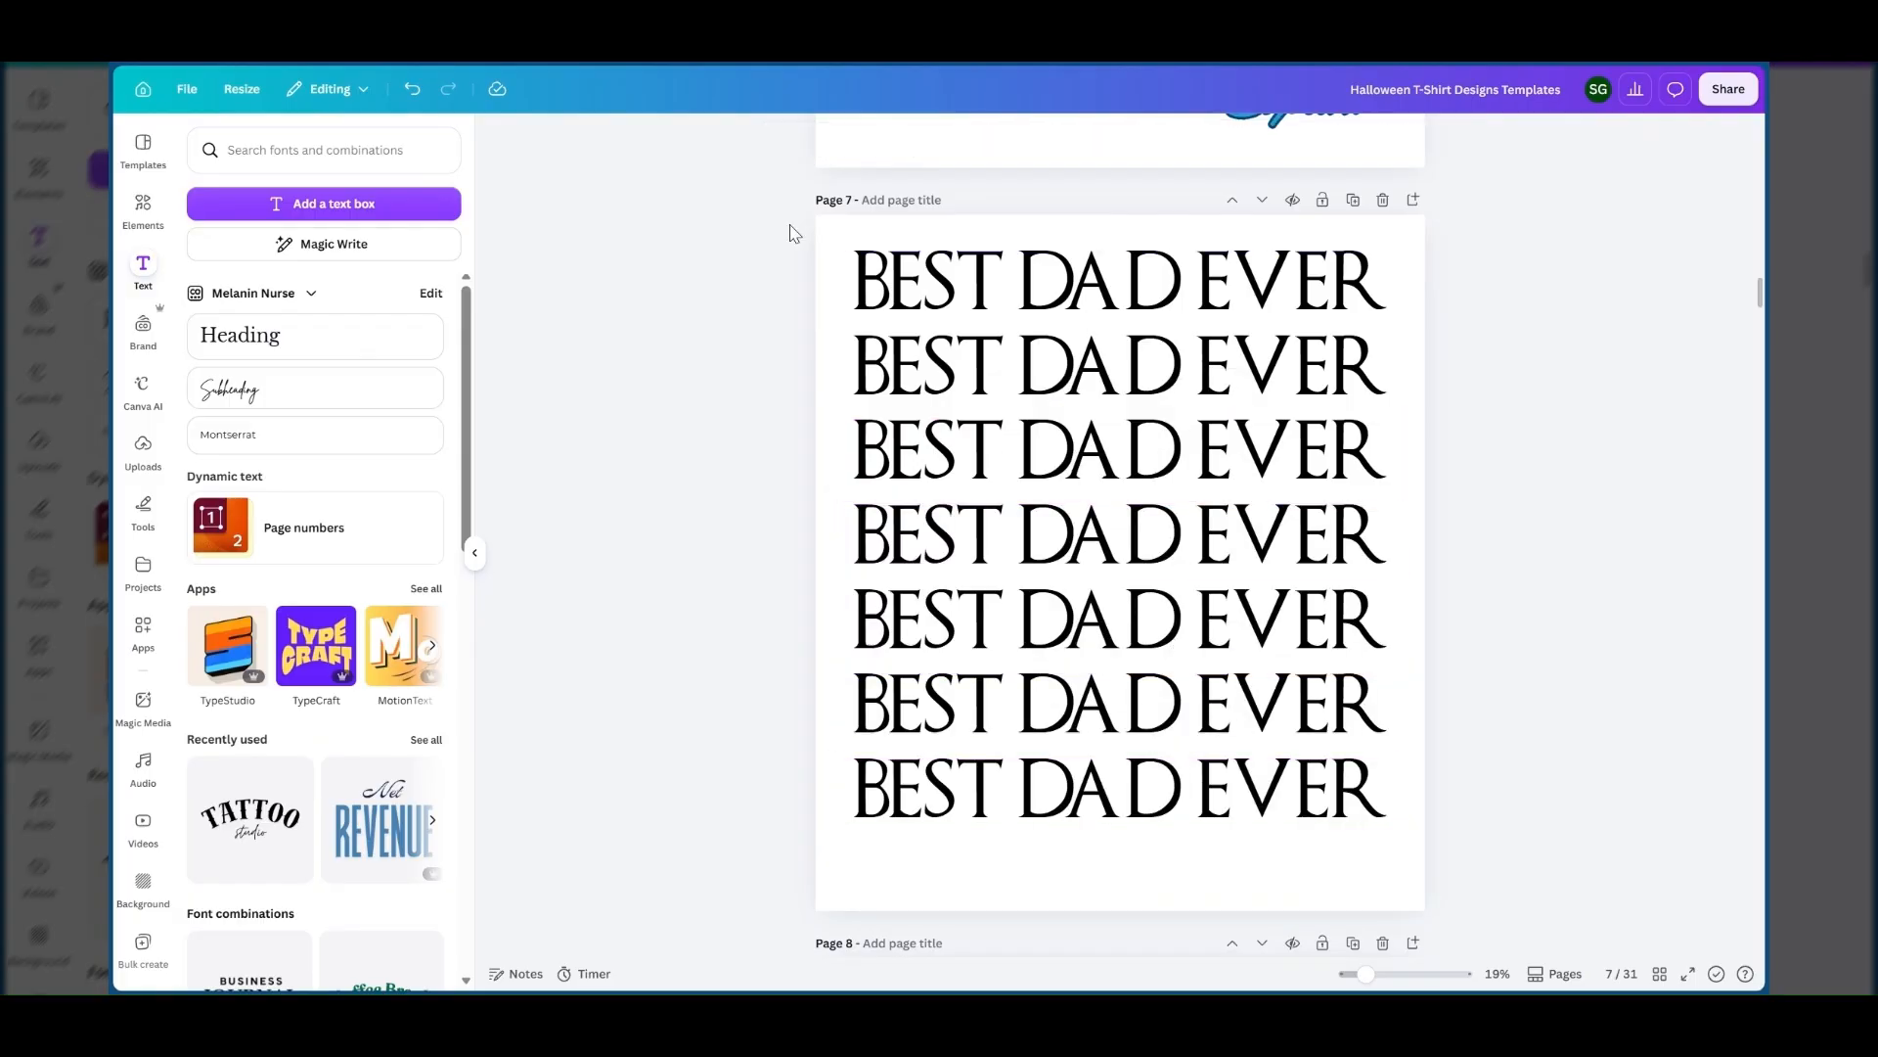
# Group all seven BEST DAD EVER lines and shift the group slightly down to centre it on page 7.
pyautogui.moveTo(790, 225); pyautogui.dragTo(1405, 794)
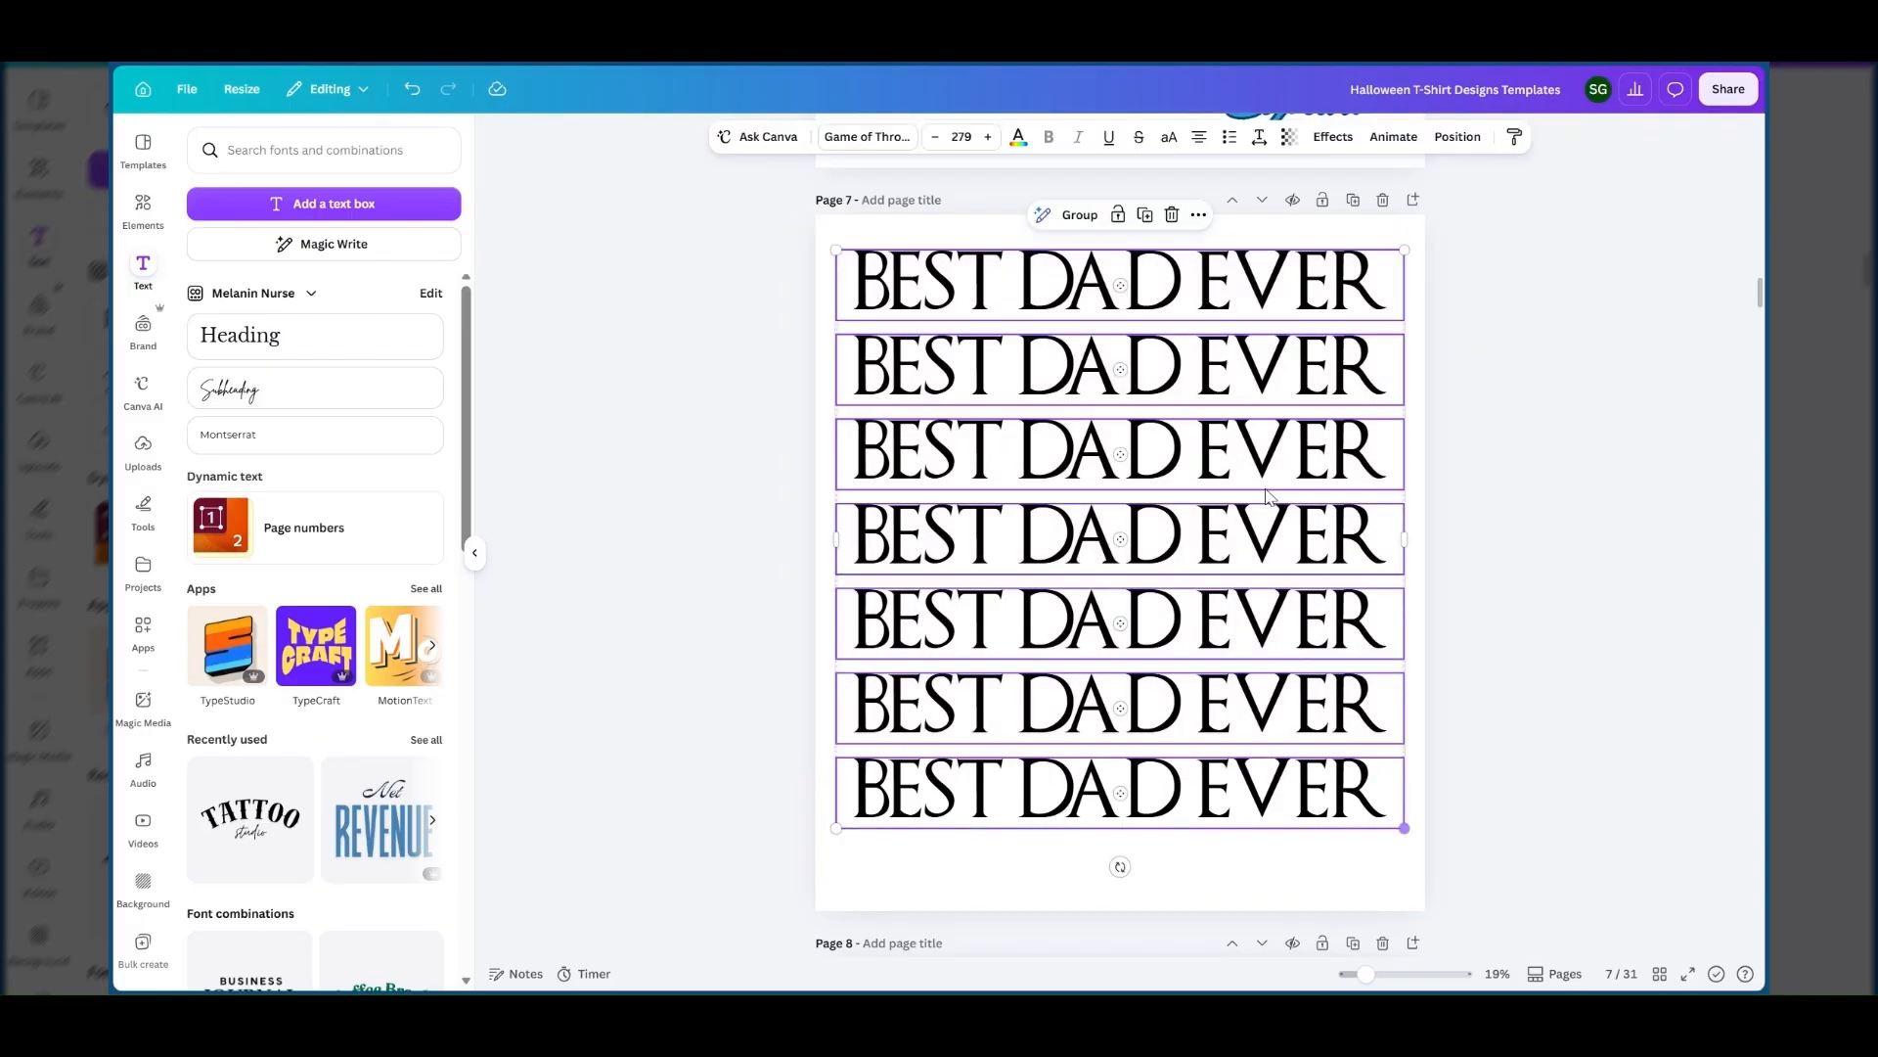
pyautogui.click(1080, 215)
pyautogui.moveTo(1192, 332); pyautogui.dragTo(1194, 356)
pyautogui.moveTo(1194, 357); pyautogui.dragTo(1196, 355)
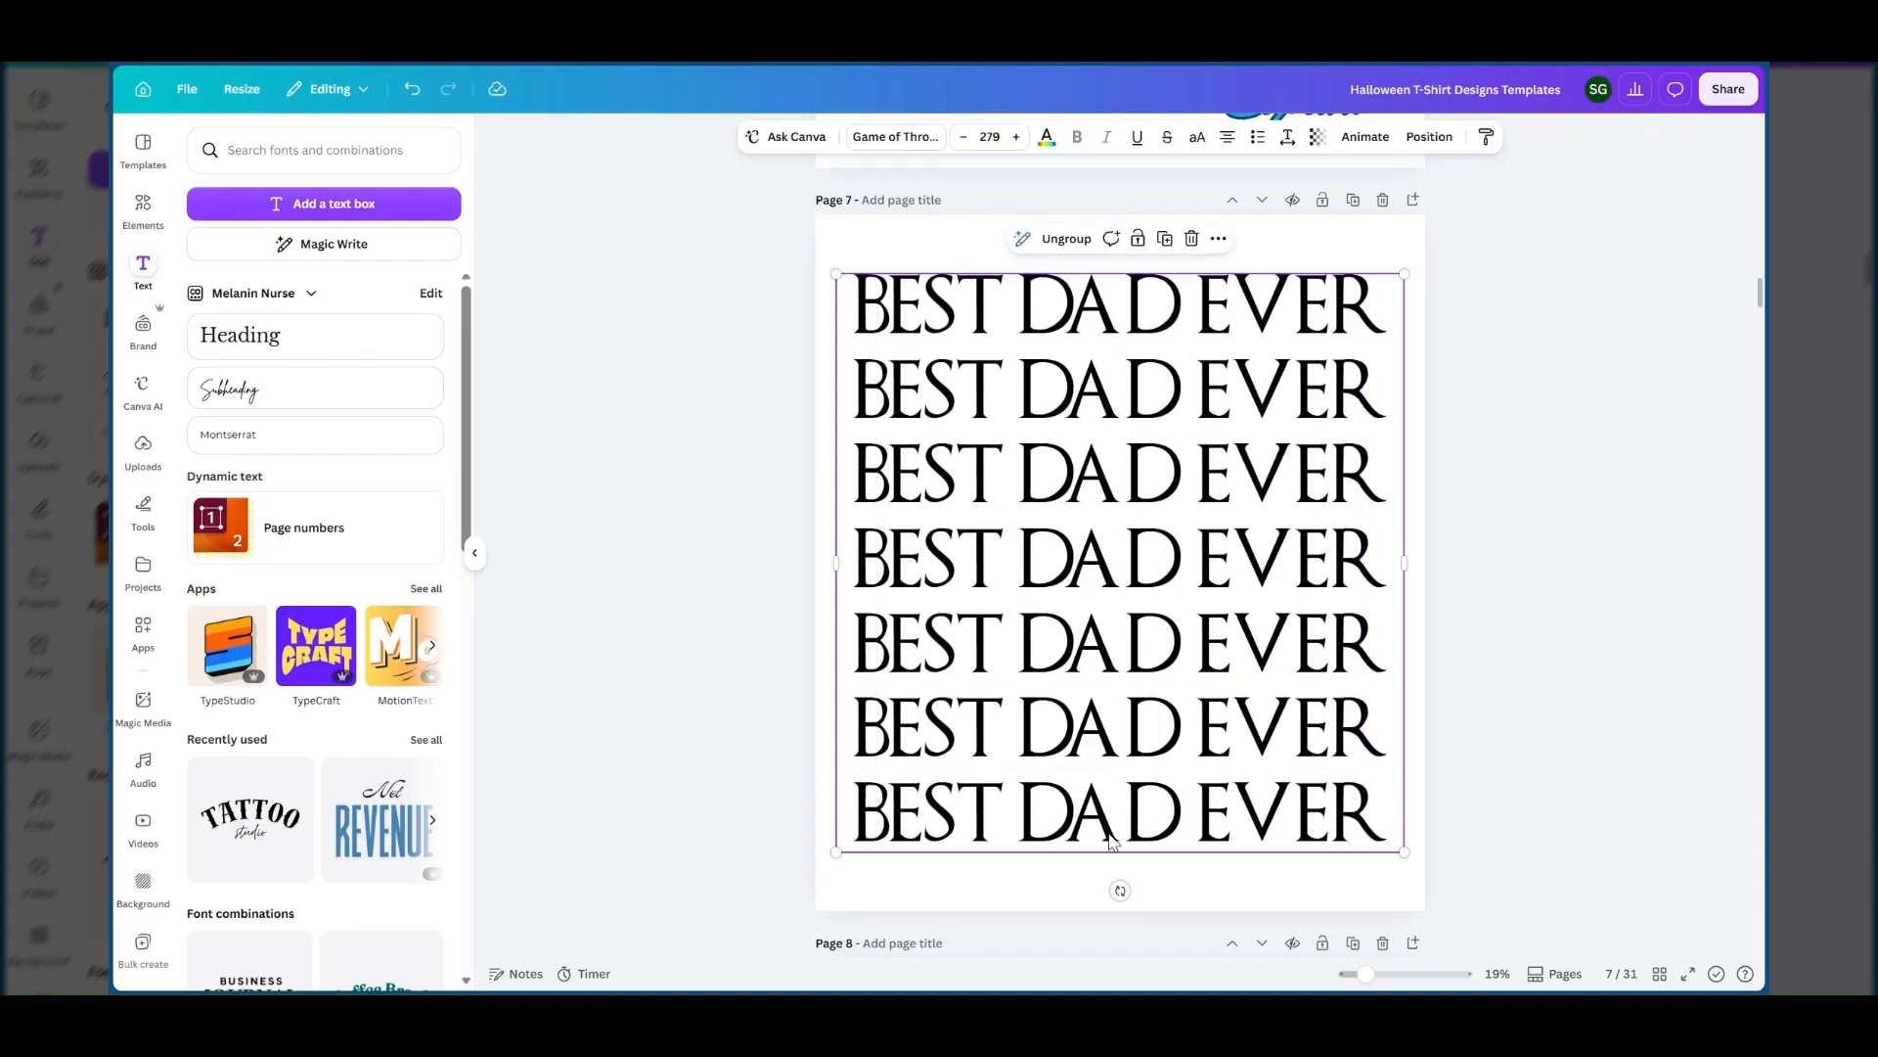
pyautogui.click(889, 247)
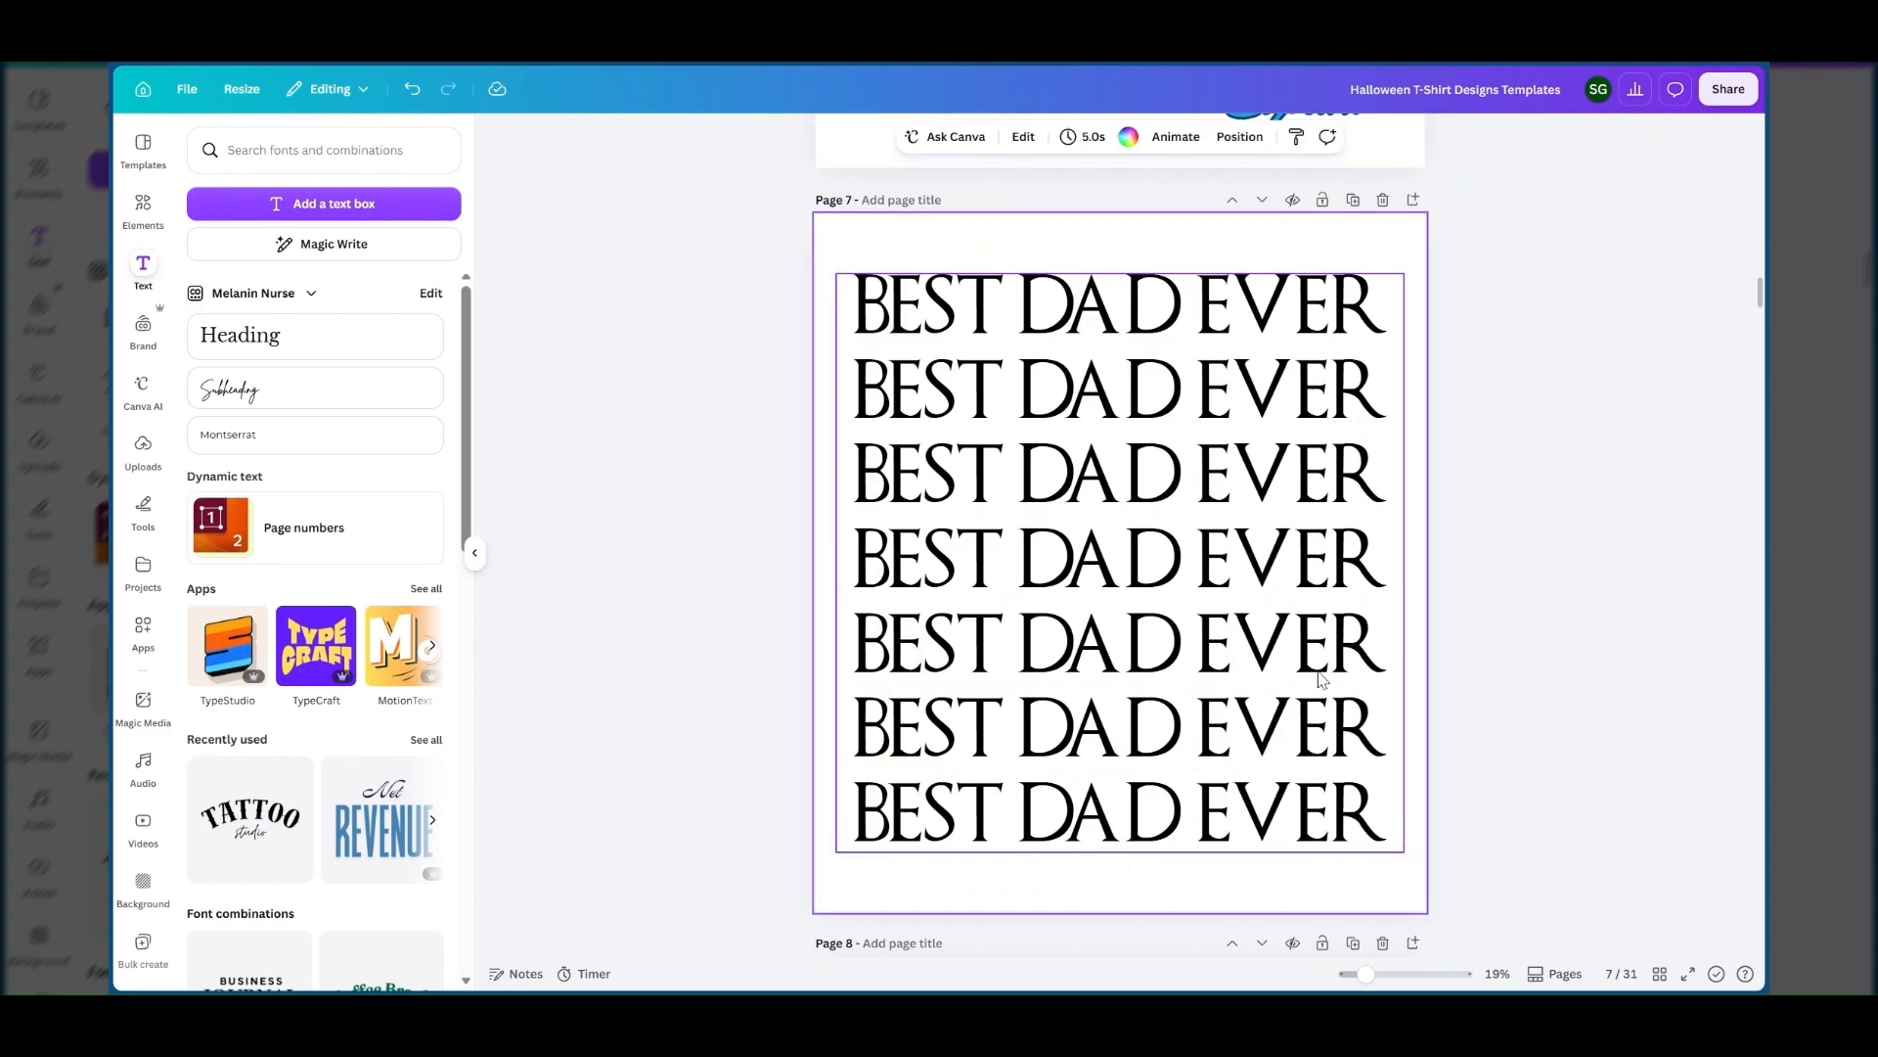
pyautogui.click(1274, 308)
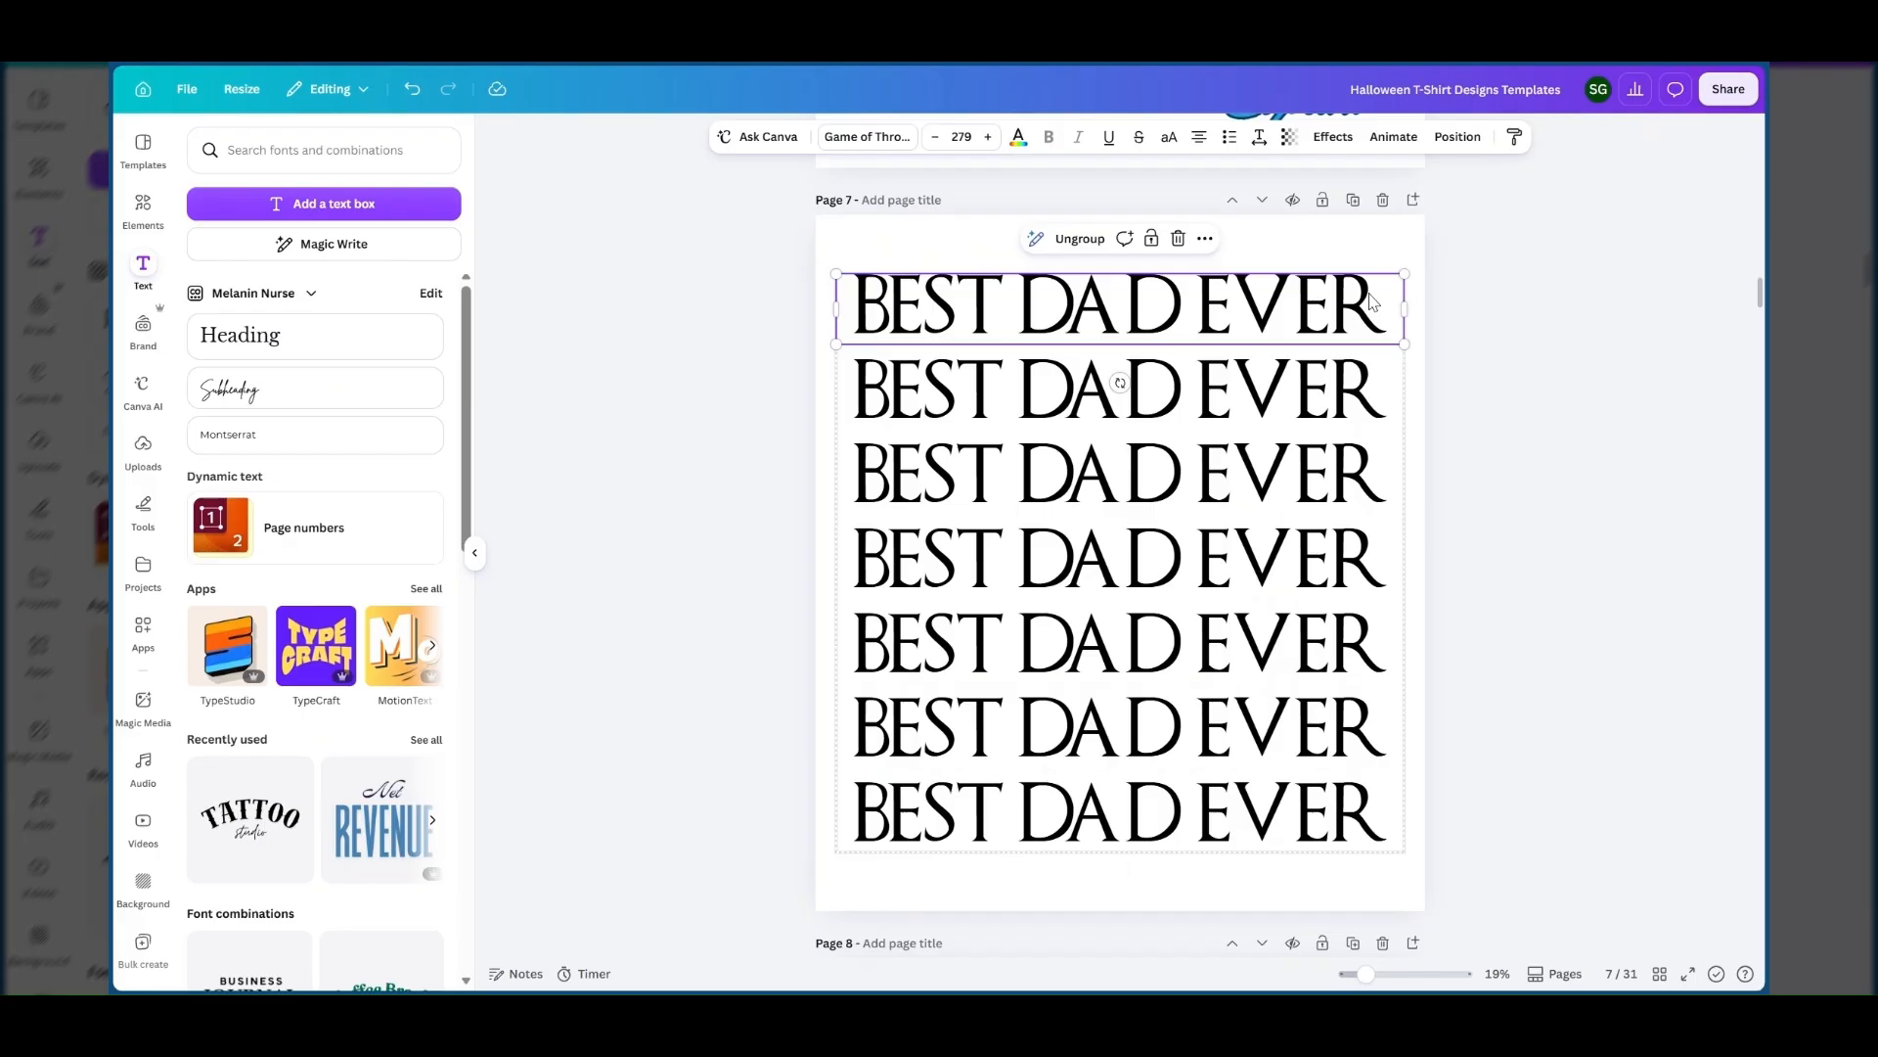
pyautogui.doubleClick(1372, 301)
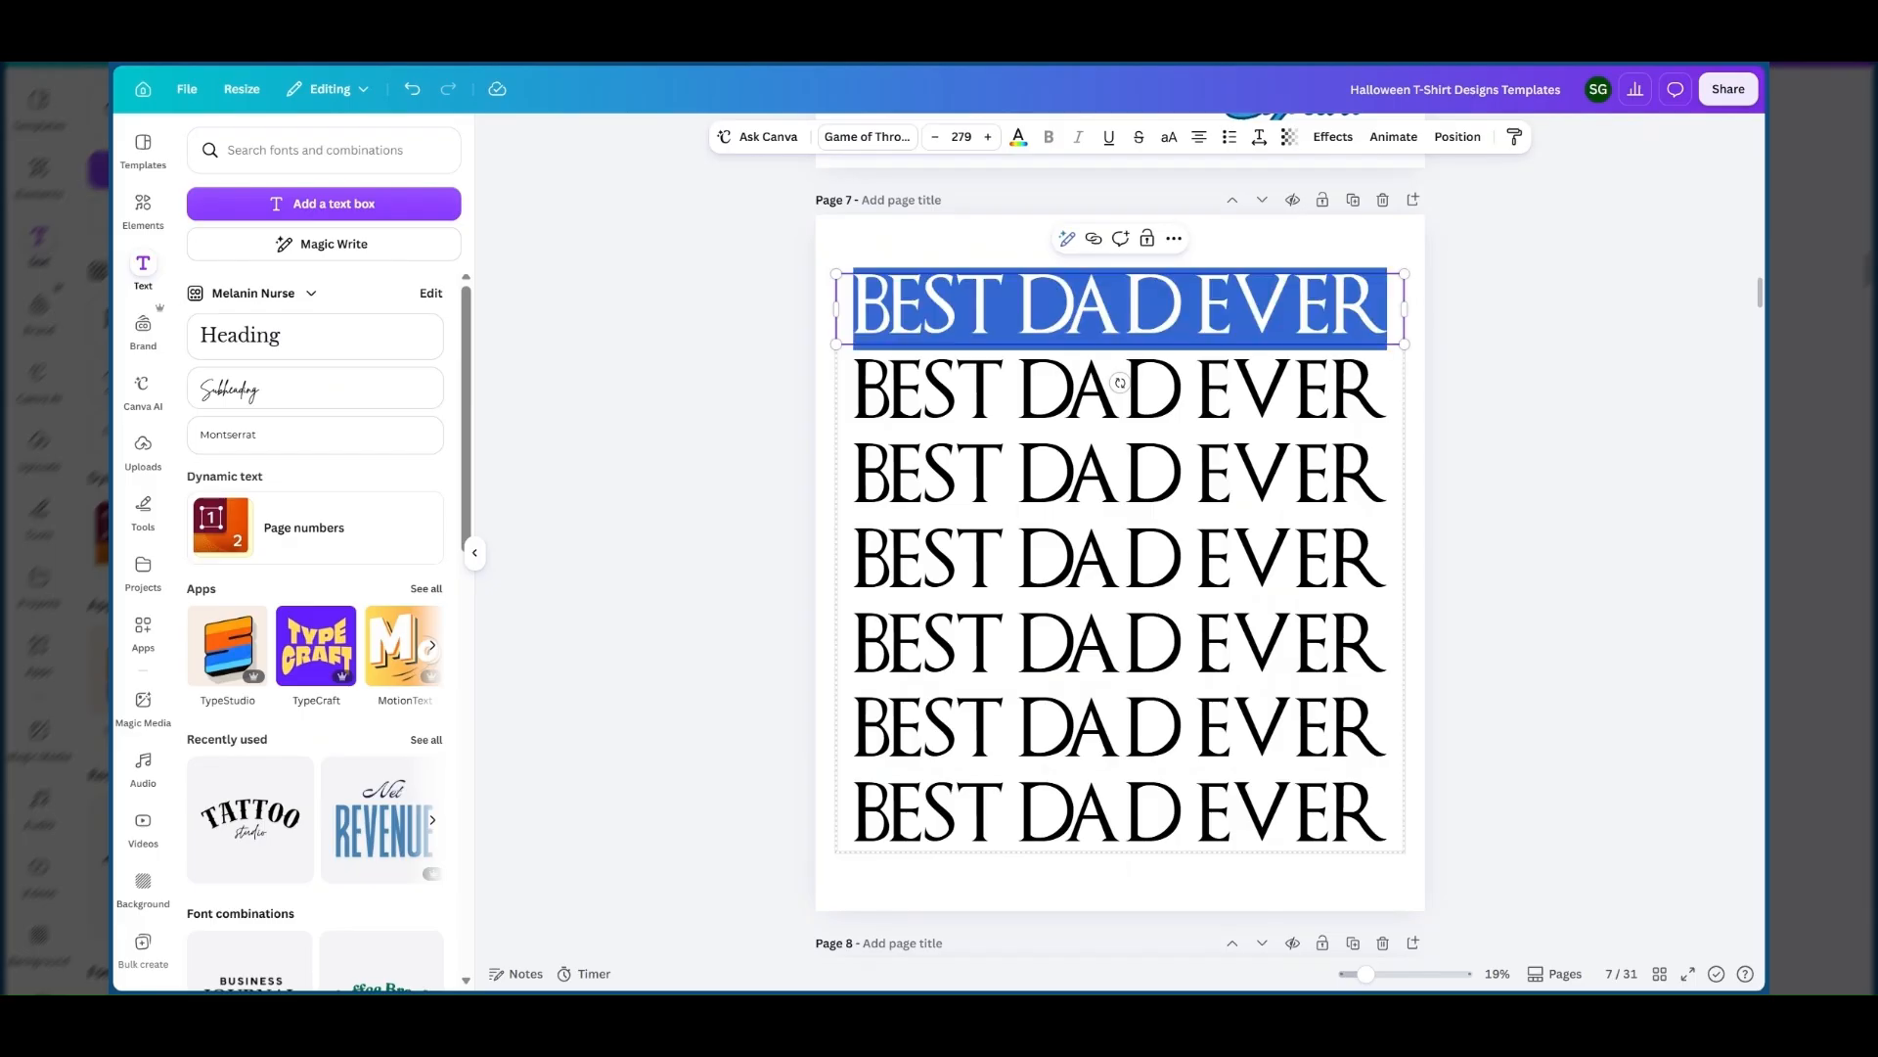
pyautogui.click(1019, 142)
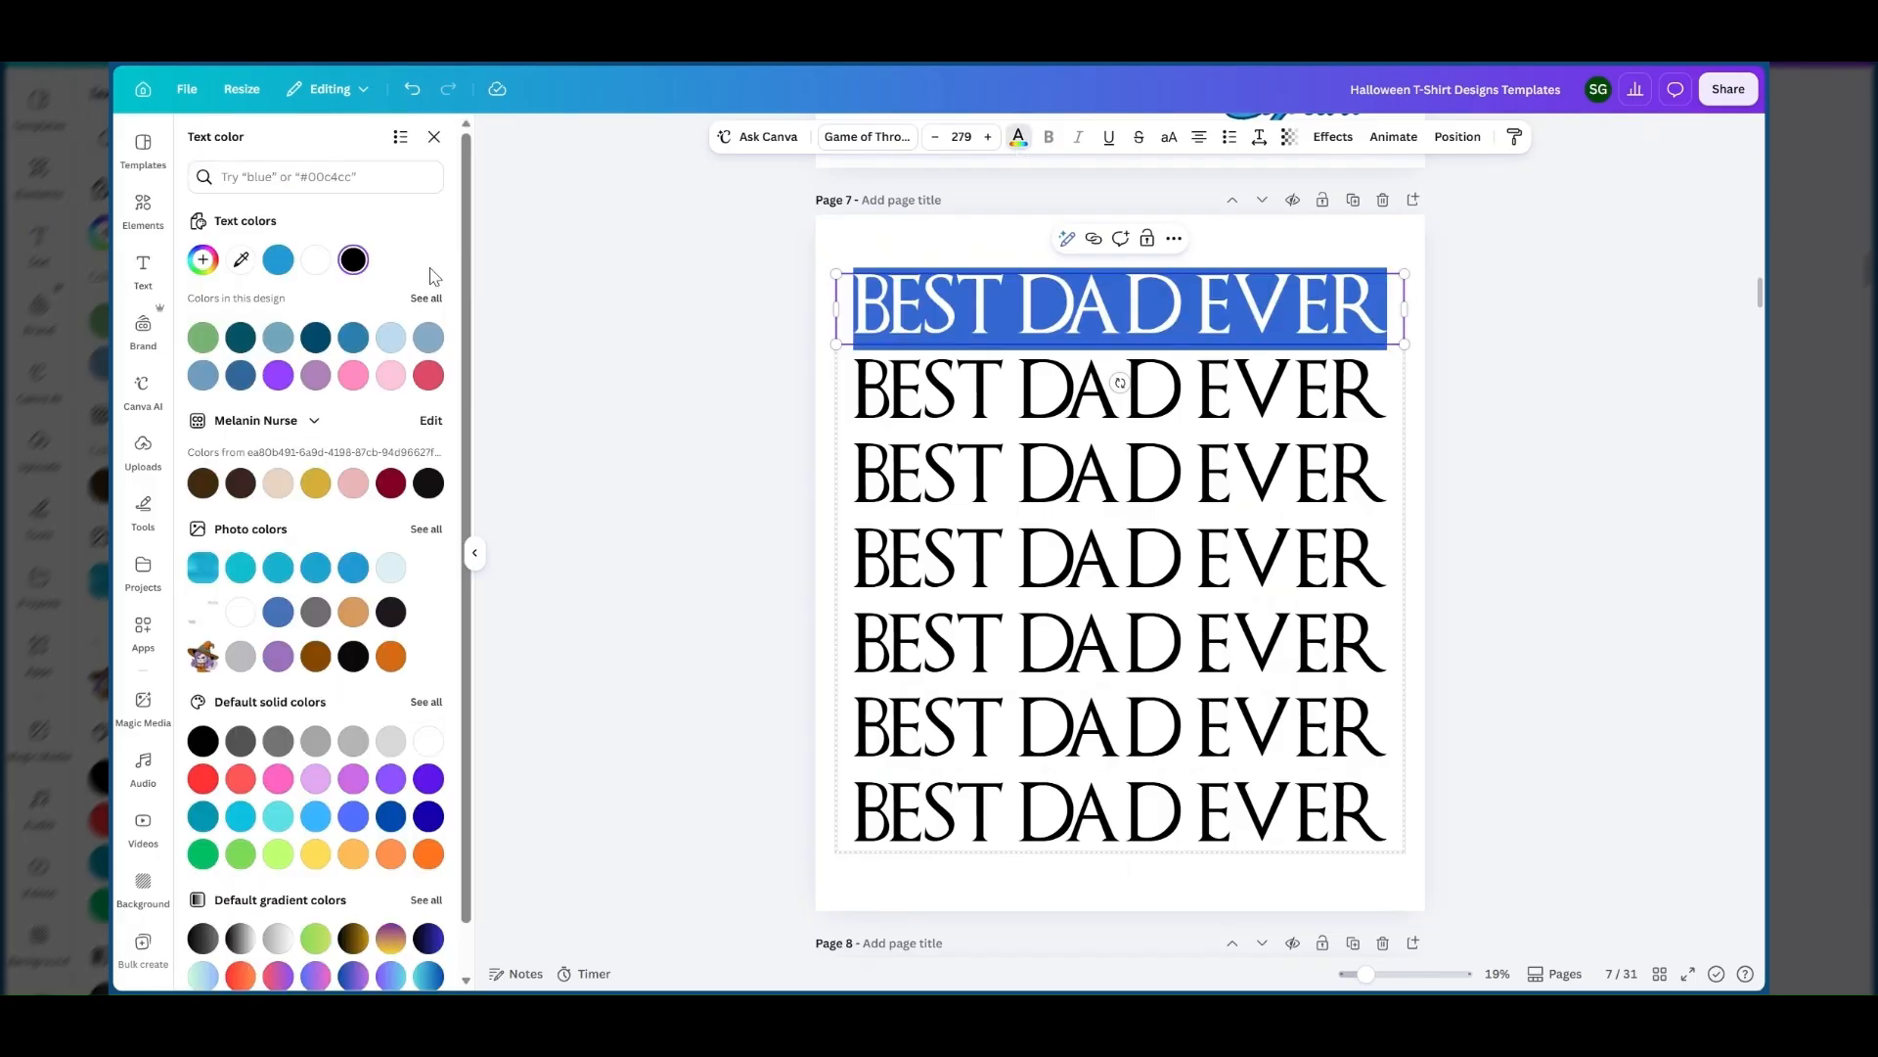
pyautogui.click(583, 285)
# Compare the finished blue design with the girl's photo on page 6 against the stacked text on page 7.
pyautogui.scroll(5, 960, 419)
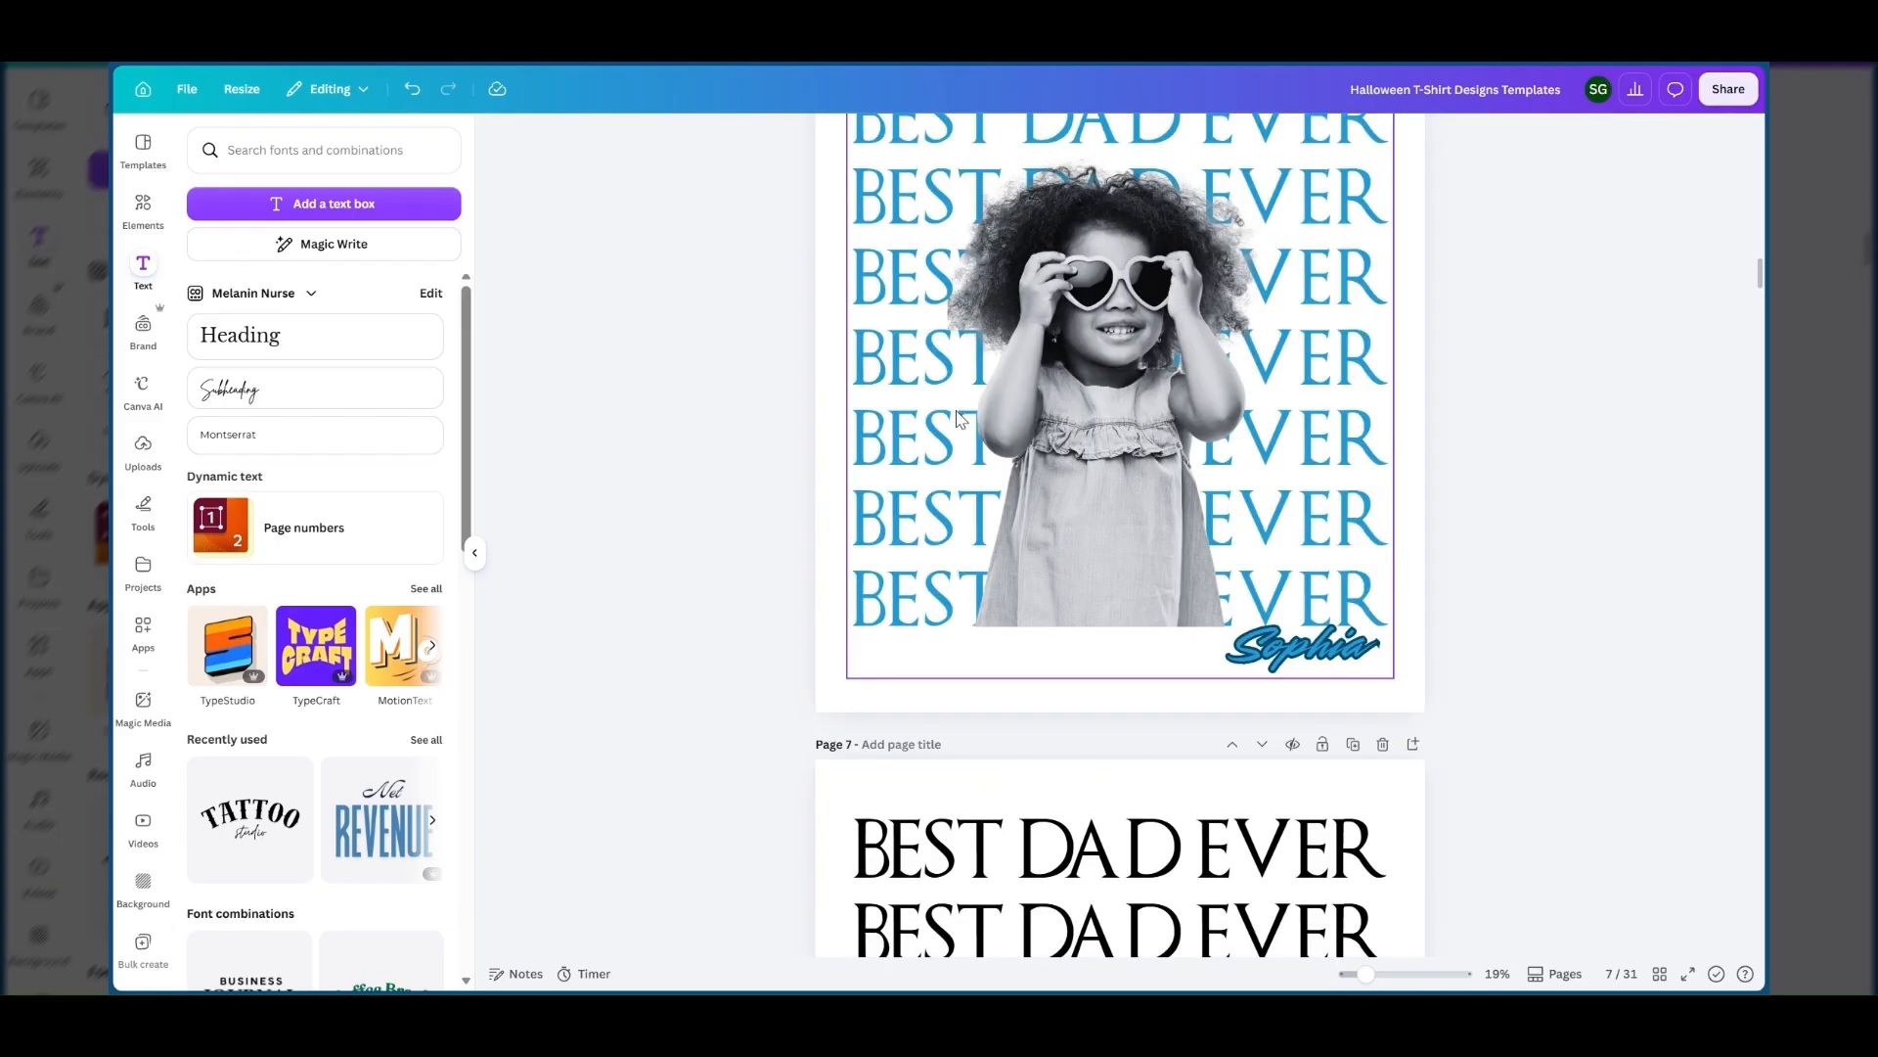
pyautogui.scroll(2, 960, 419)
pyautogui.scroll(-8, 931, 451)
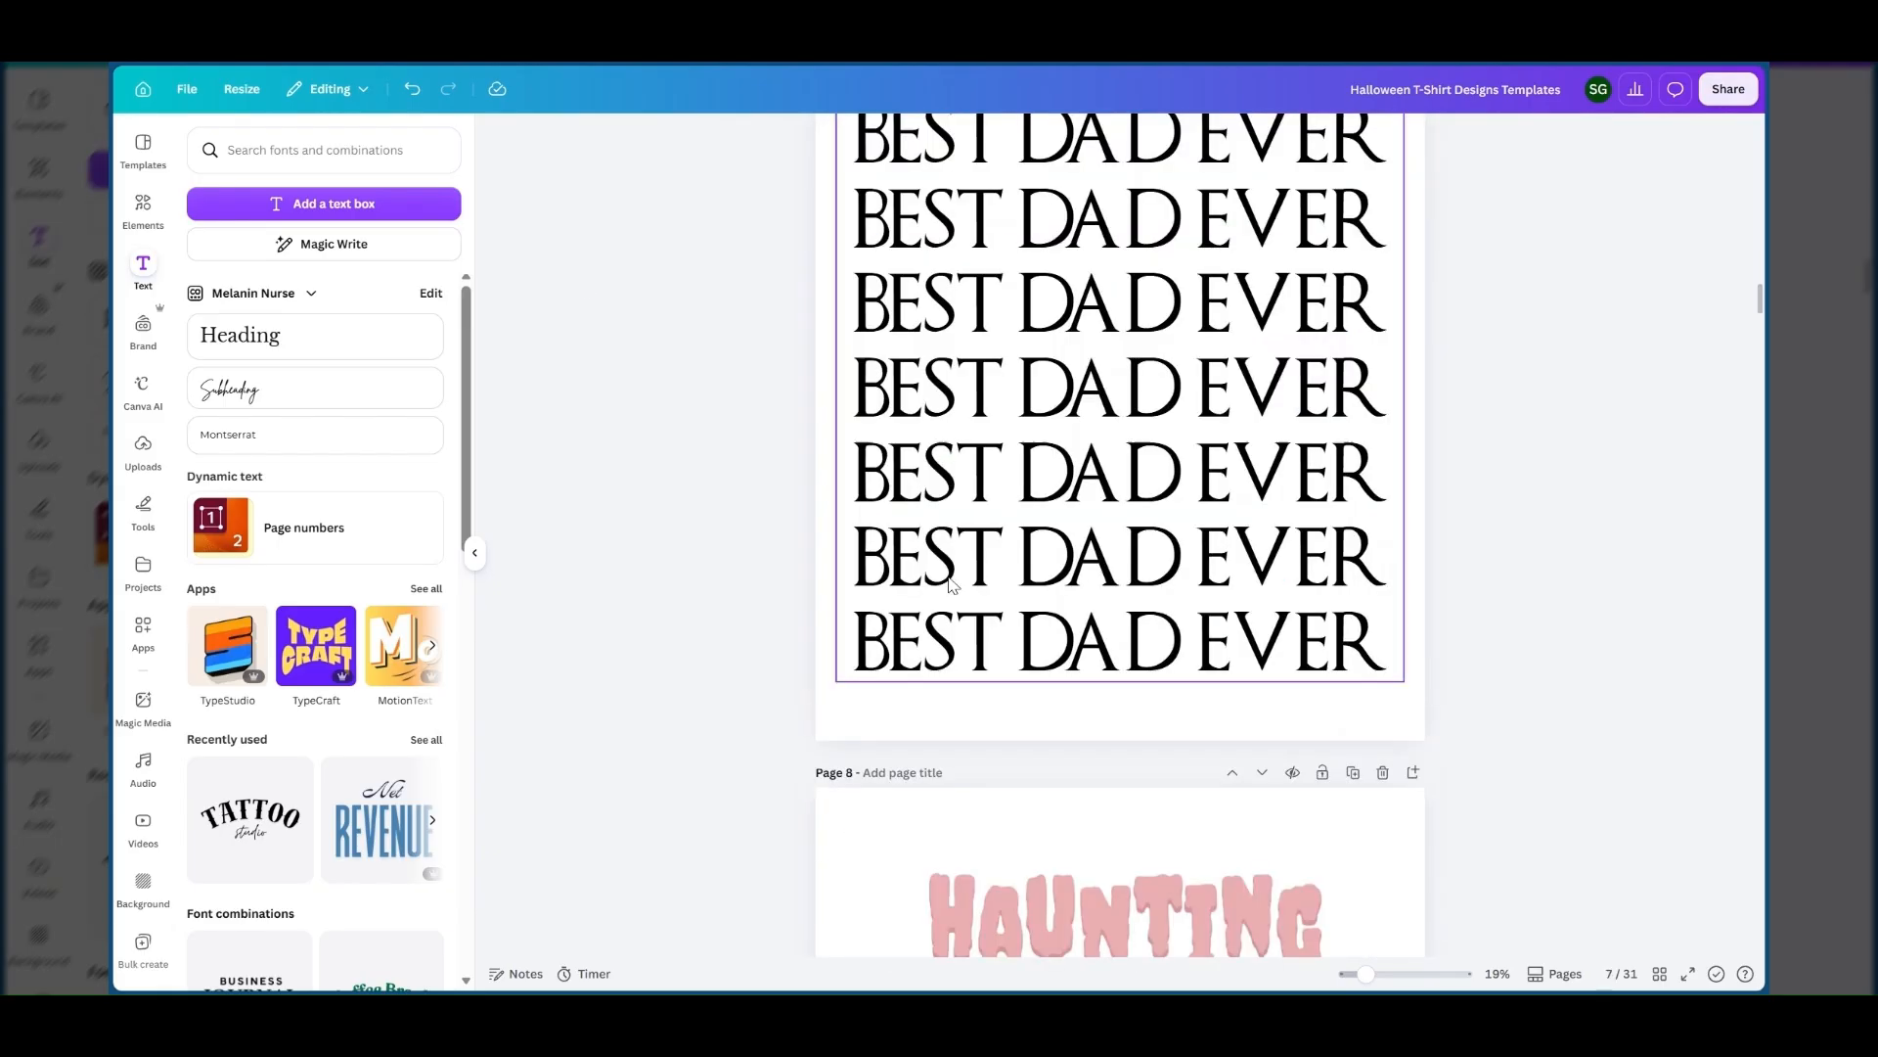
pyautogui.scroll(8, 983, 729)
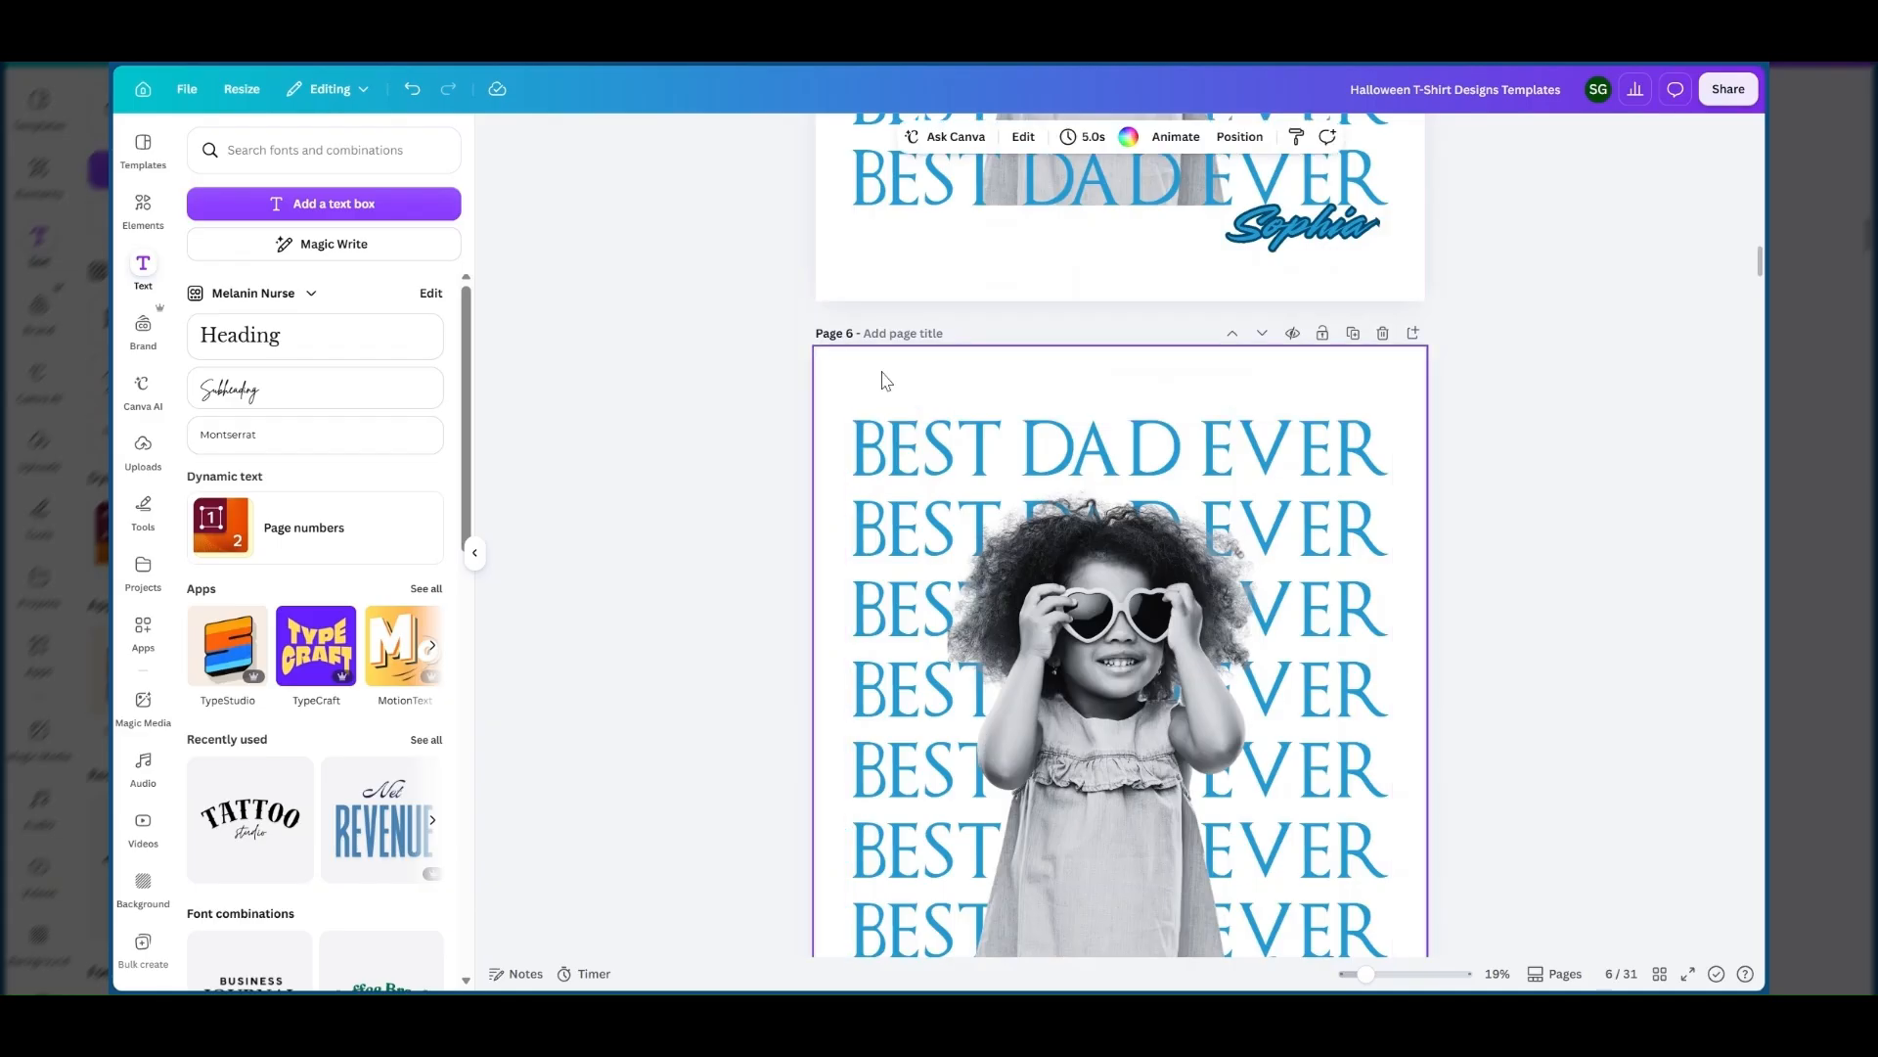
pyautogui.scroll(-5, 886, 380)
pyautogui.scroll(-5, 885, 379)
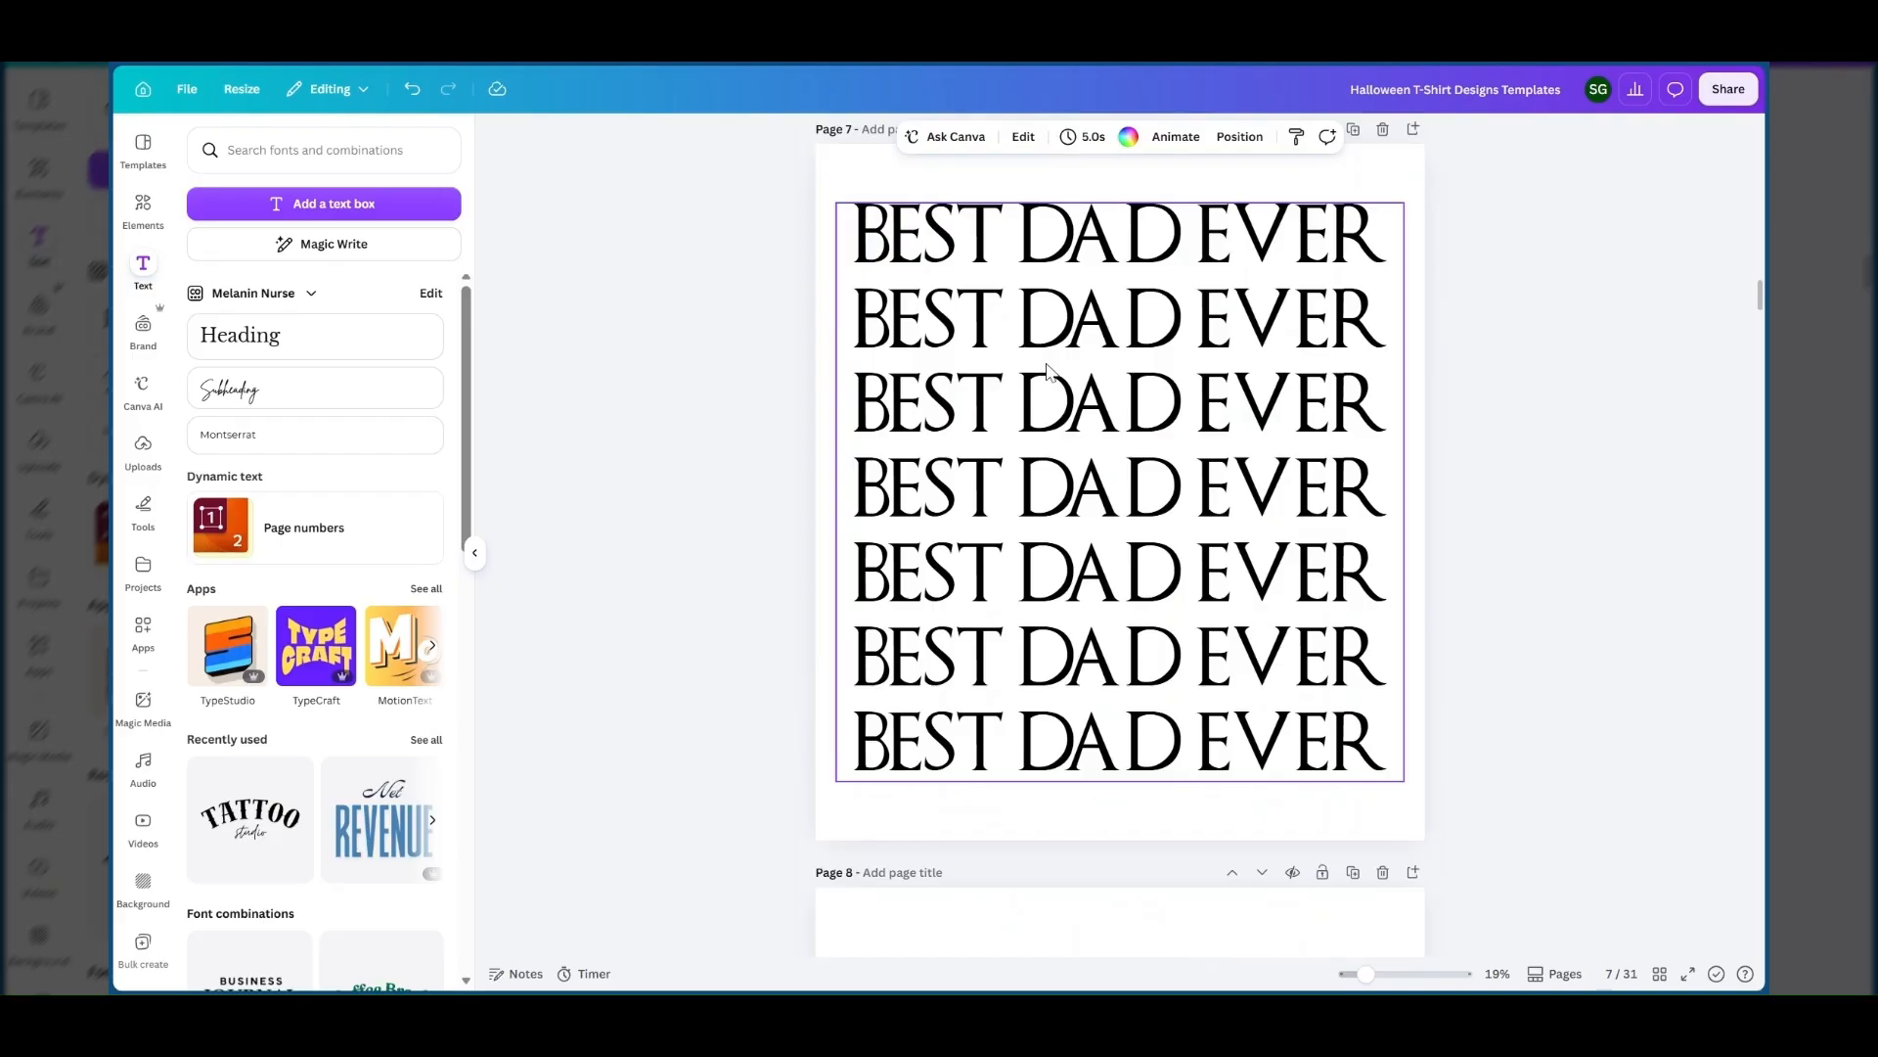
pyautogui.scroll(3, 1066, 366)
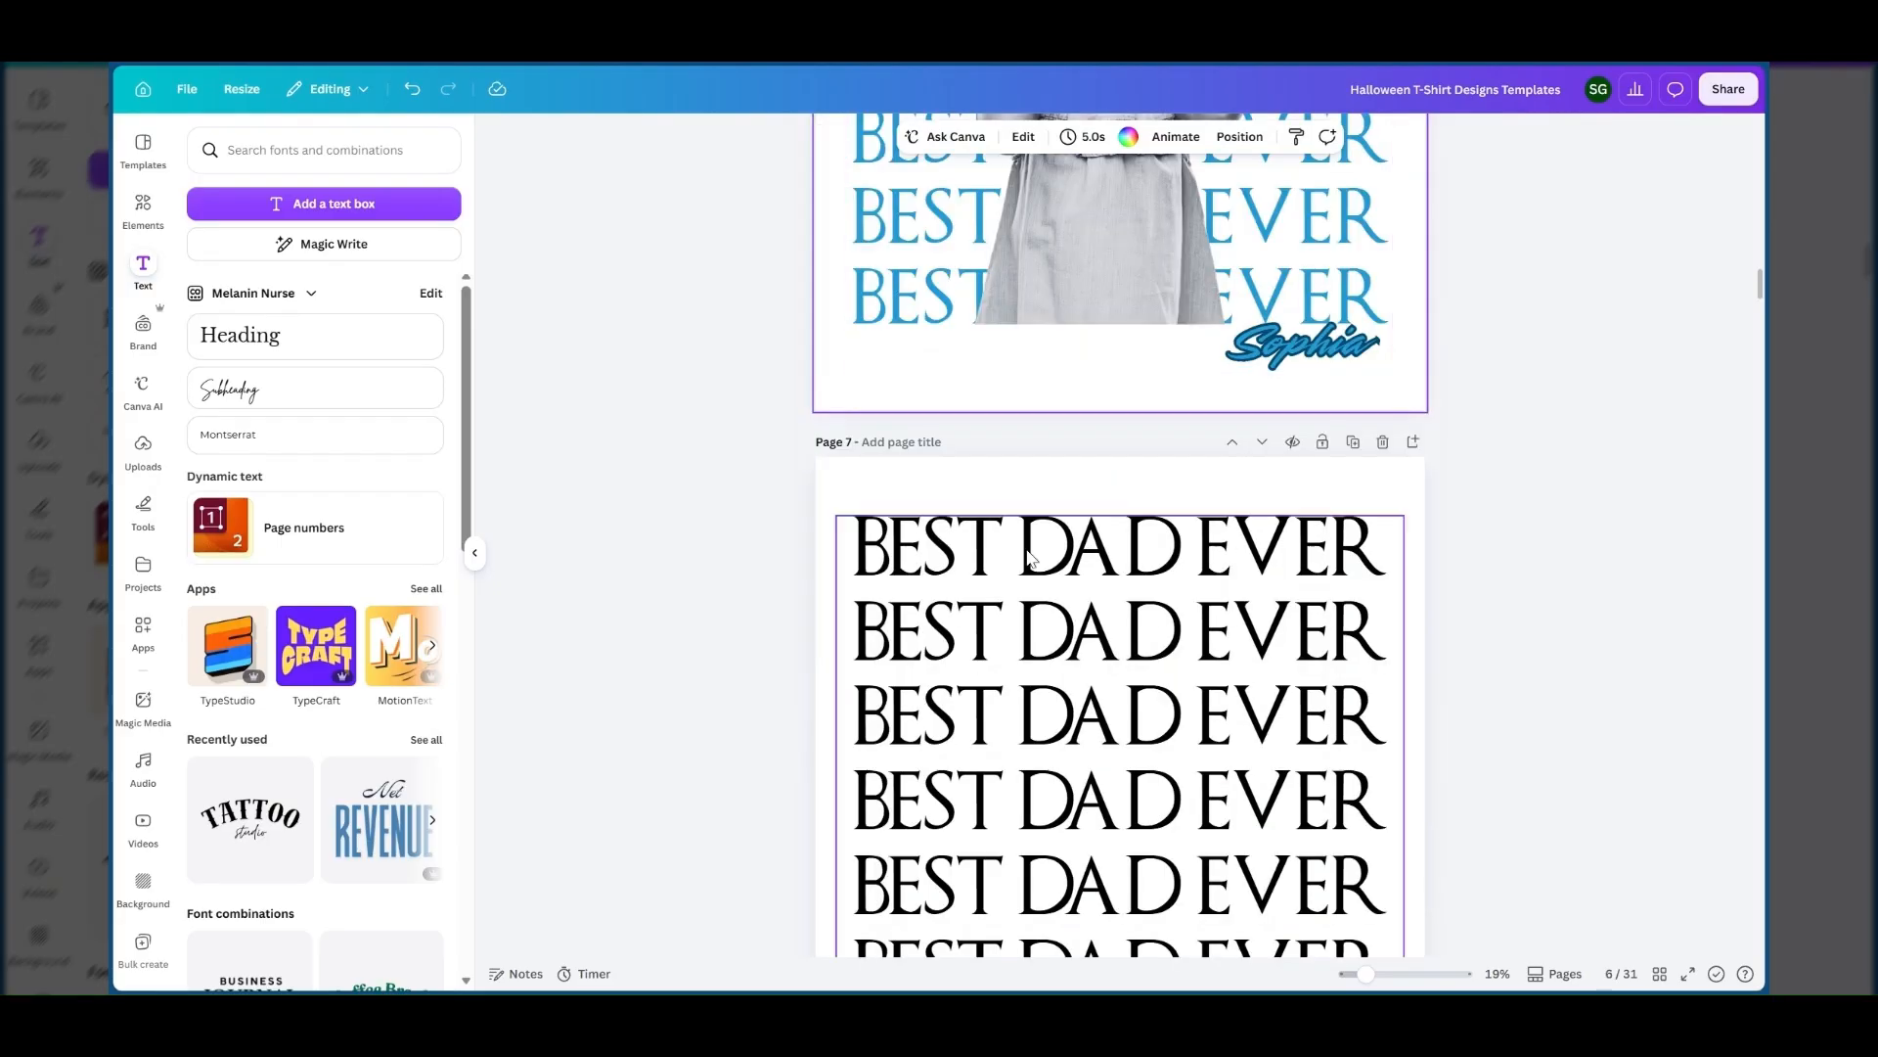
pyautogui.scroll(-1, 1029, 557)
pyautogui.scroll(-1, 1029, 557)
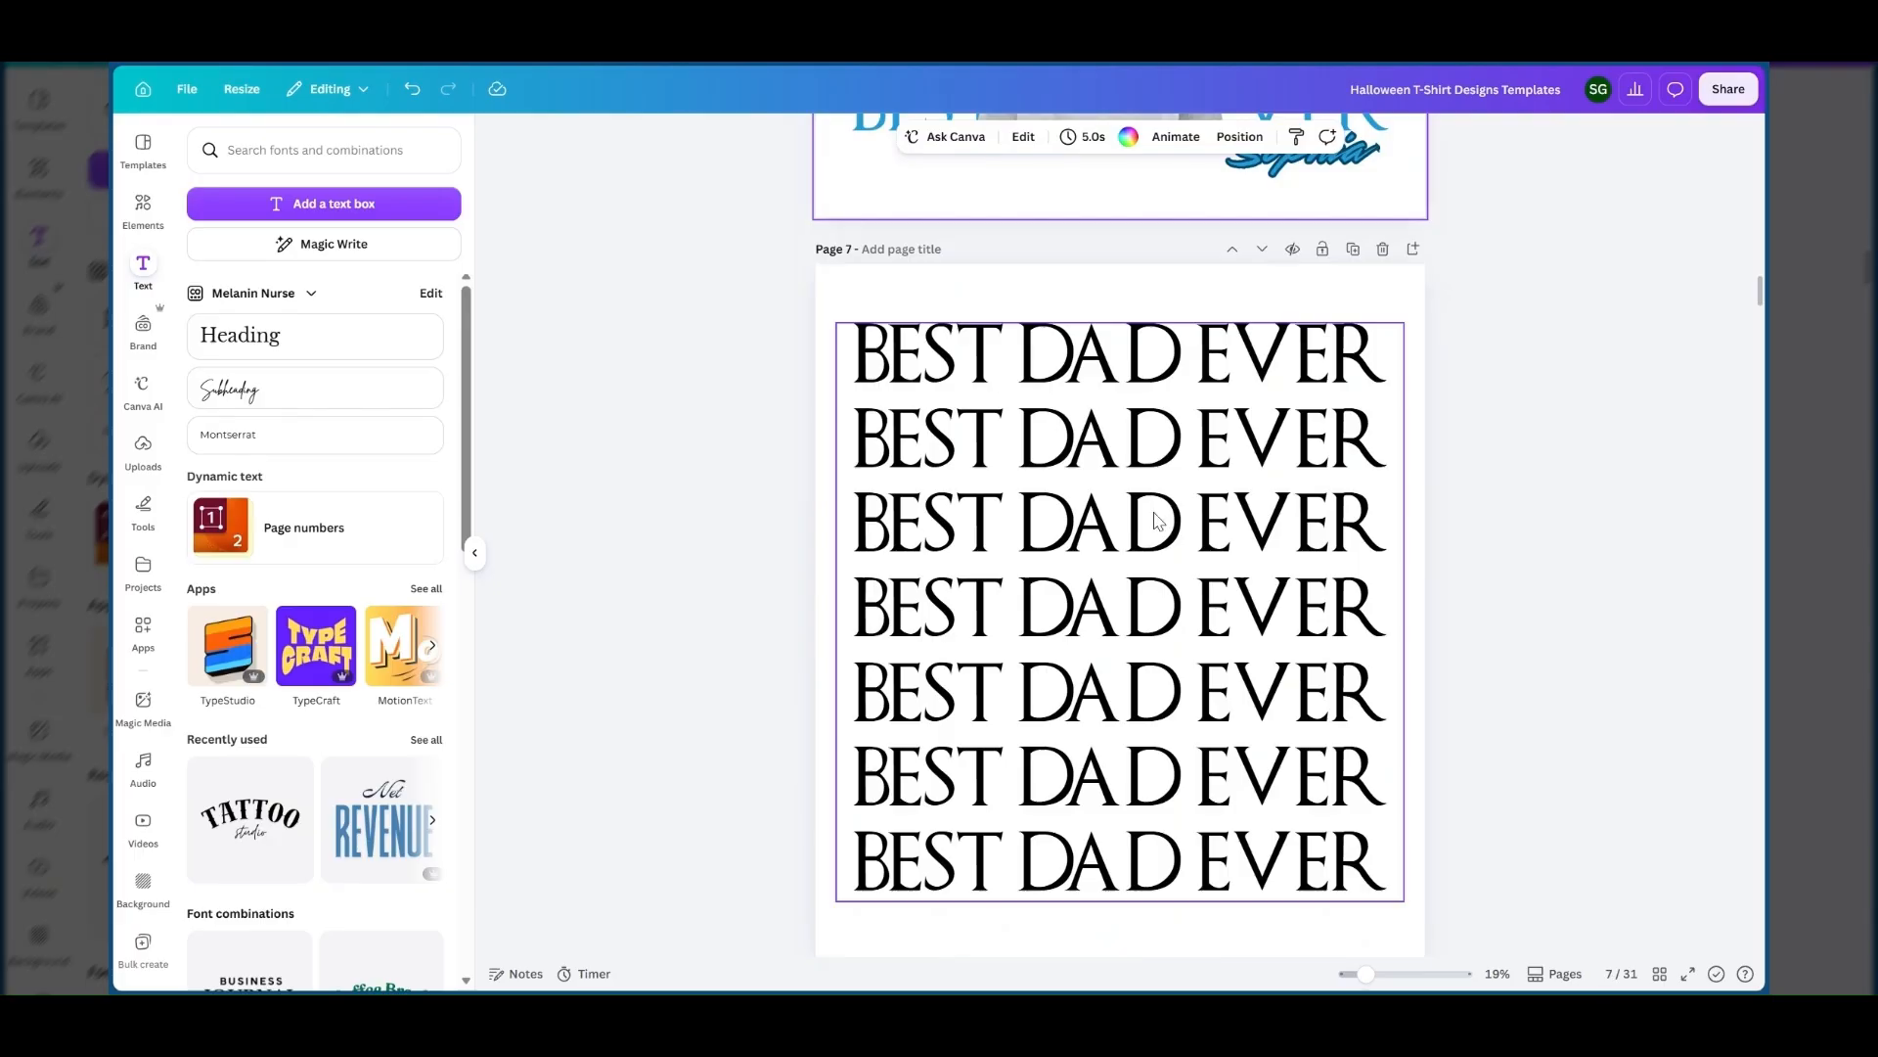
pyautogui.scroll(7, 1155, 520)
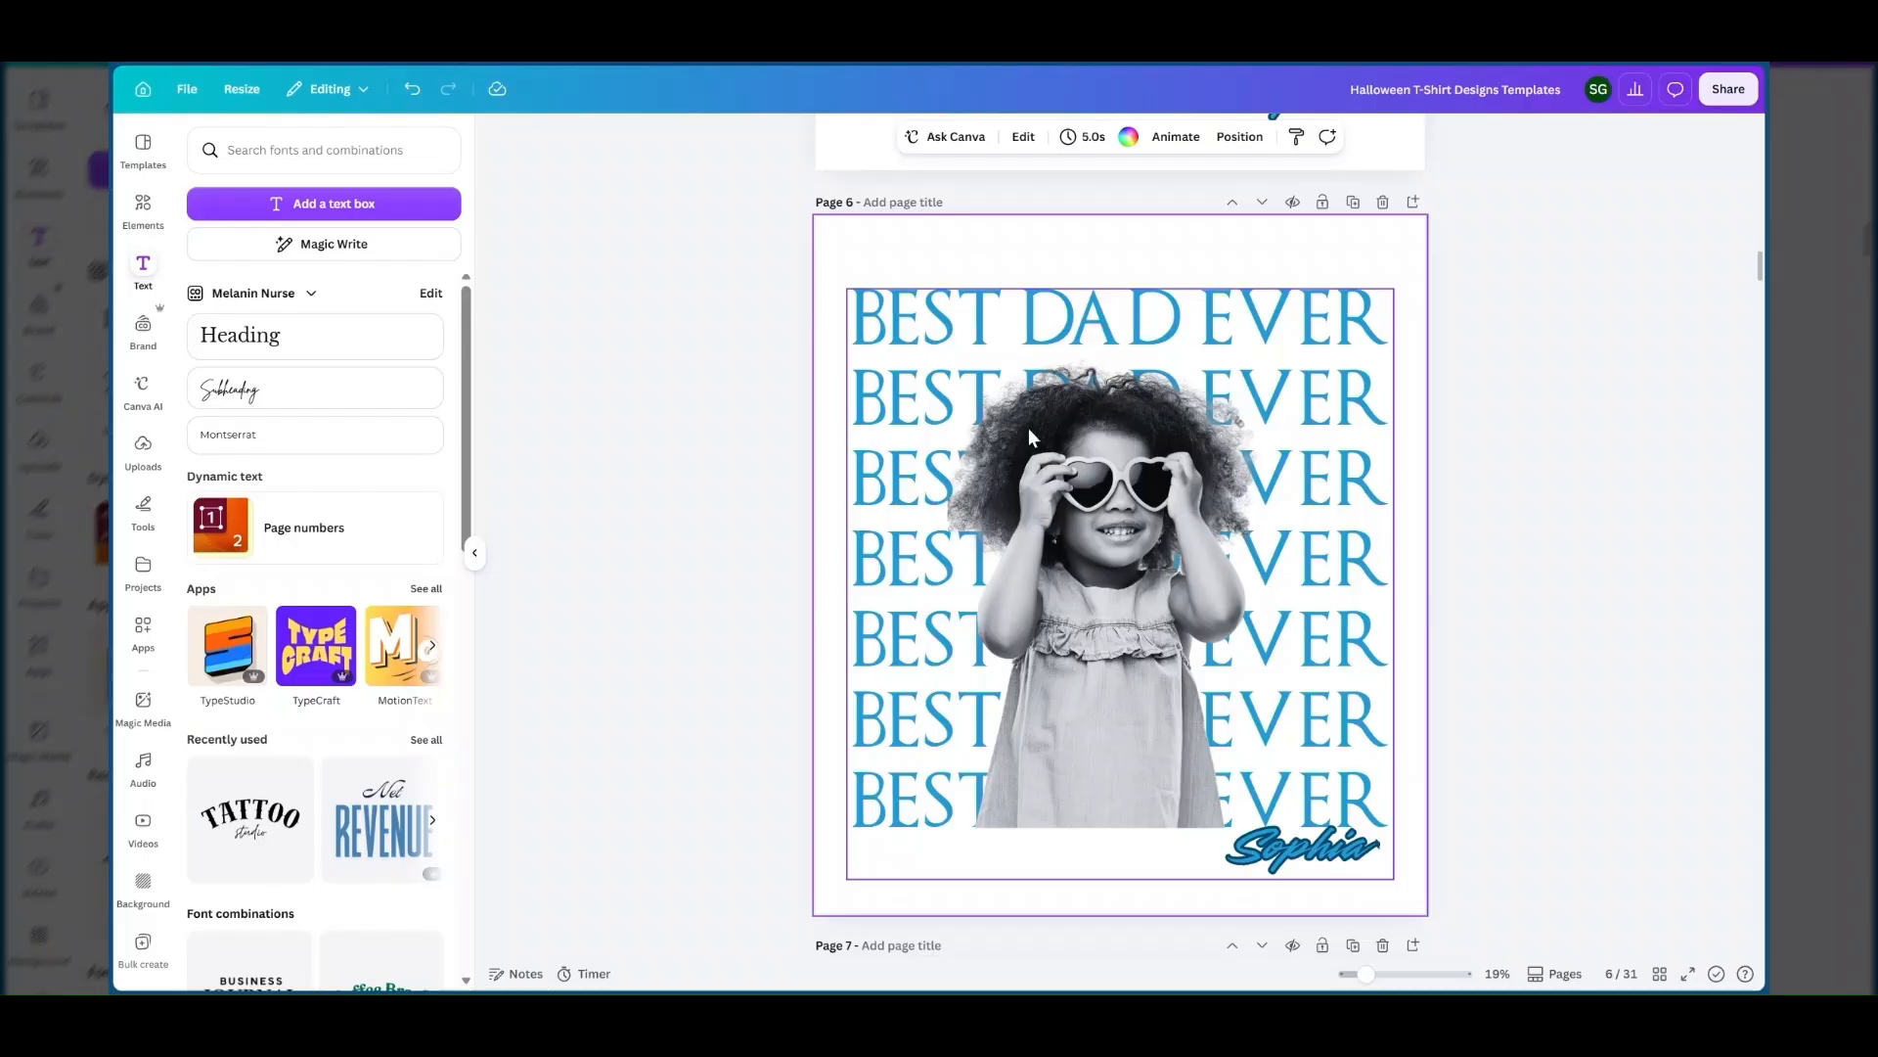
pyautogui.scroll(-2, 1029, 427)
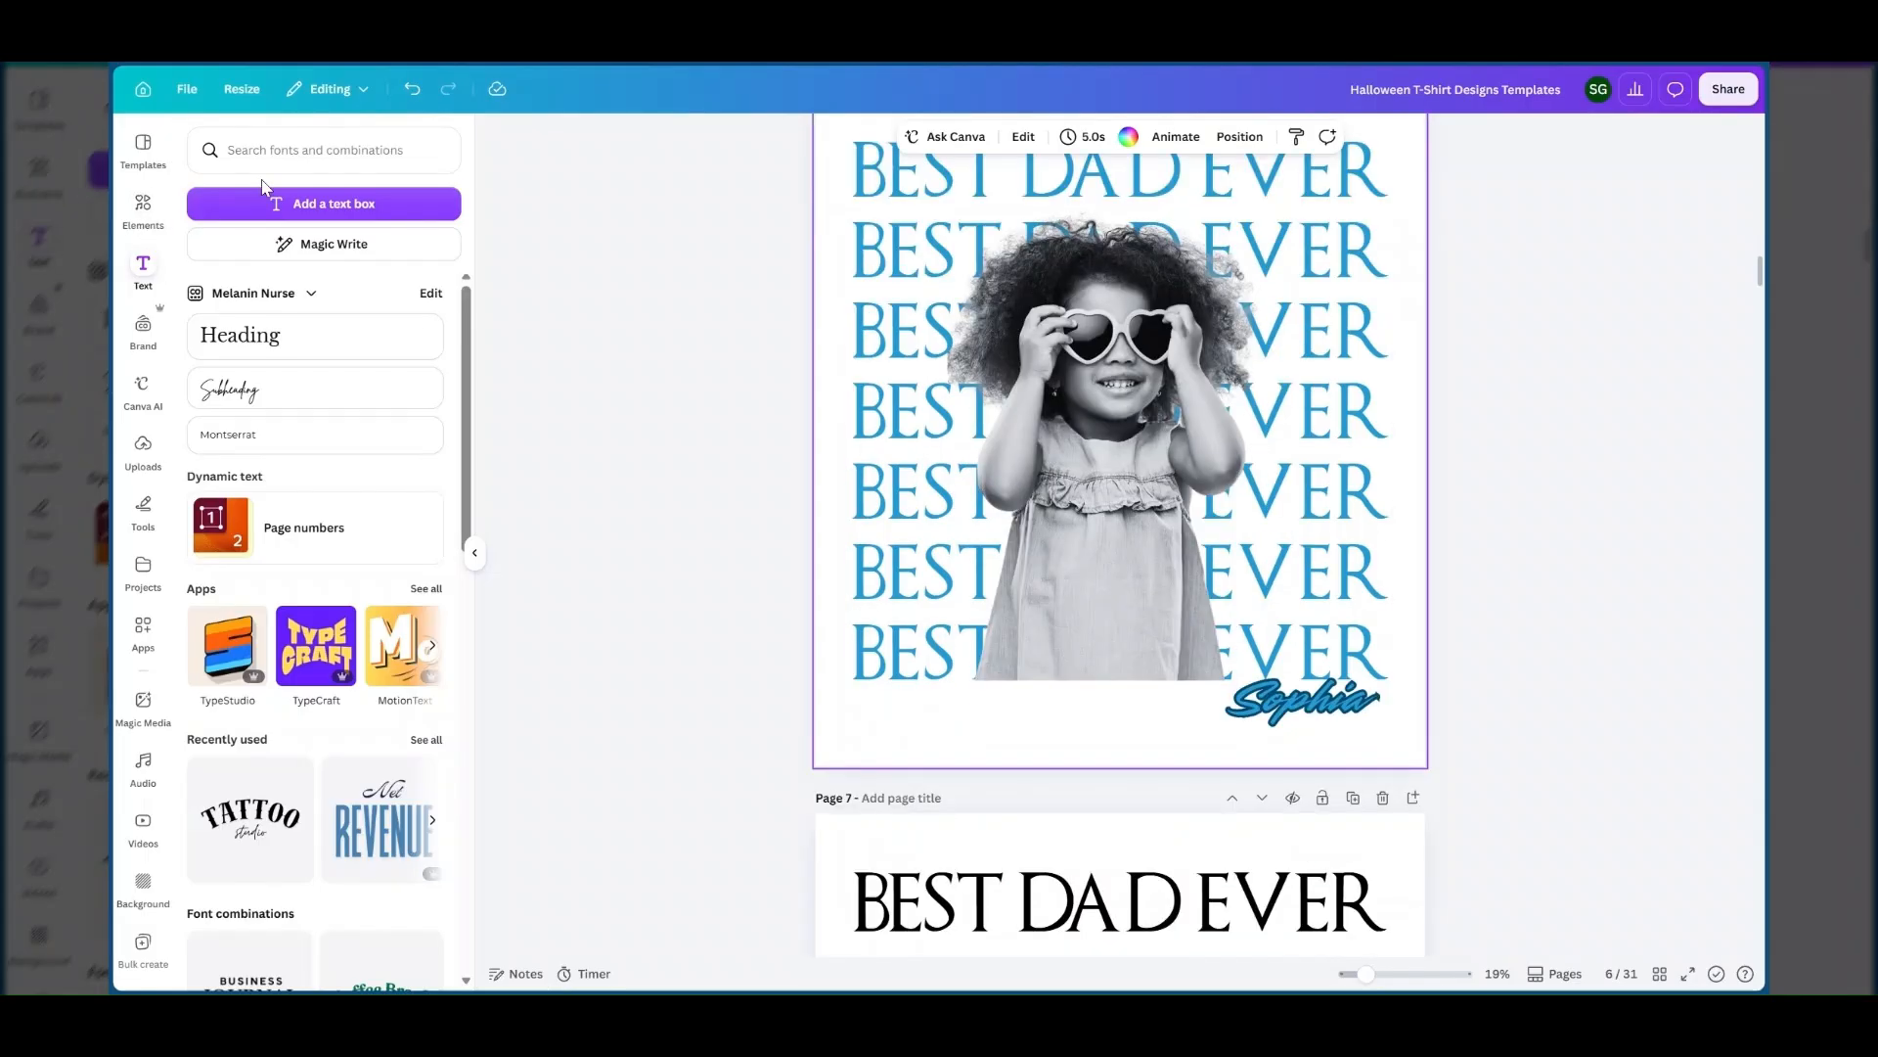
# Replace the cool dad element search with the recent LITTLE girl search and show all matching photos.
pyautogui.click(143, 207)
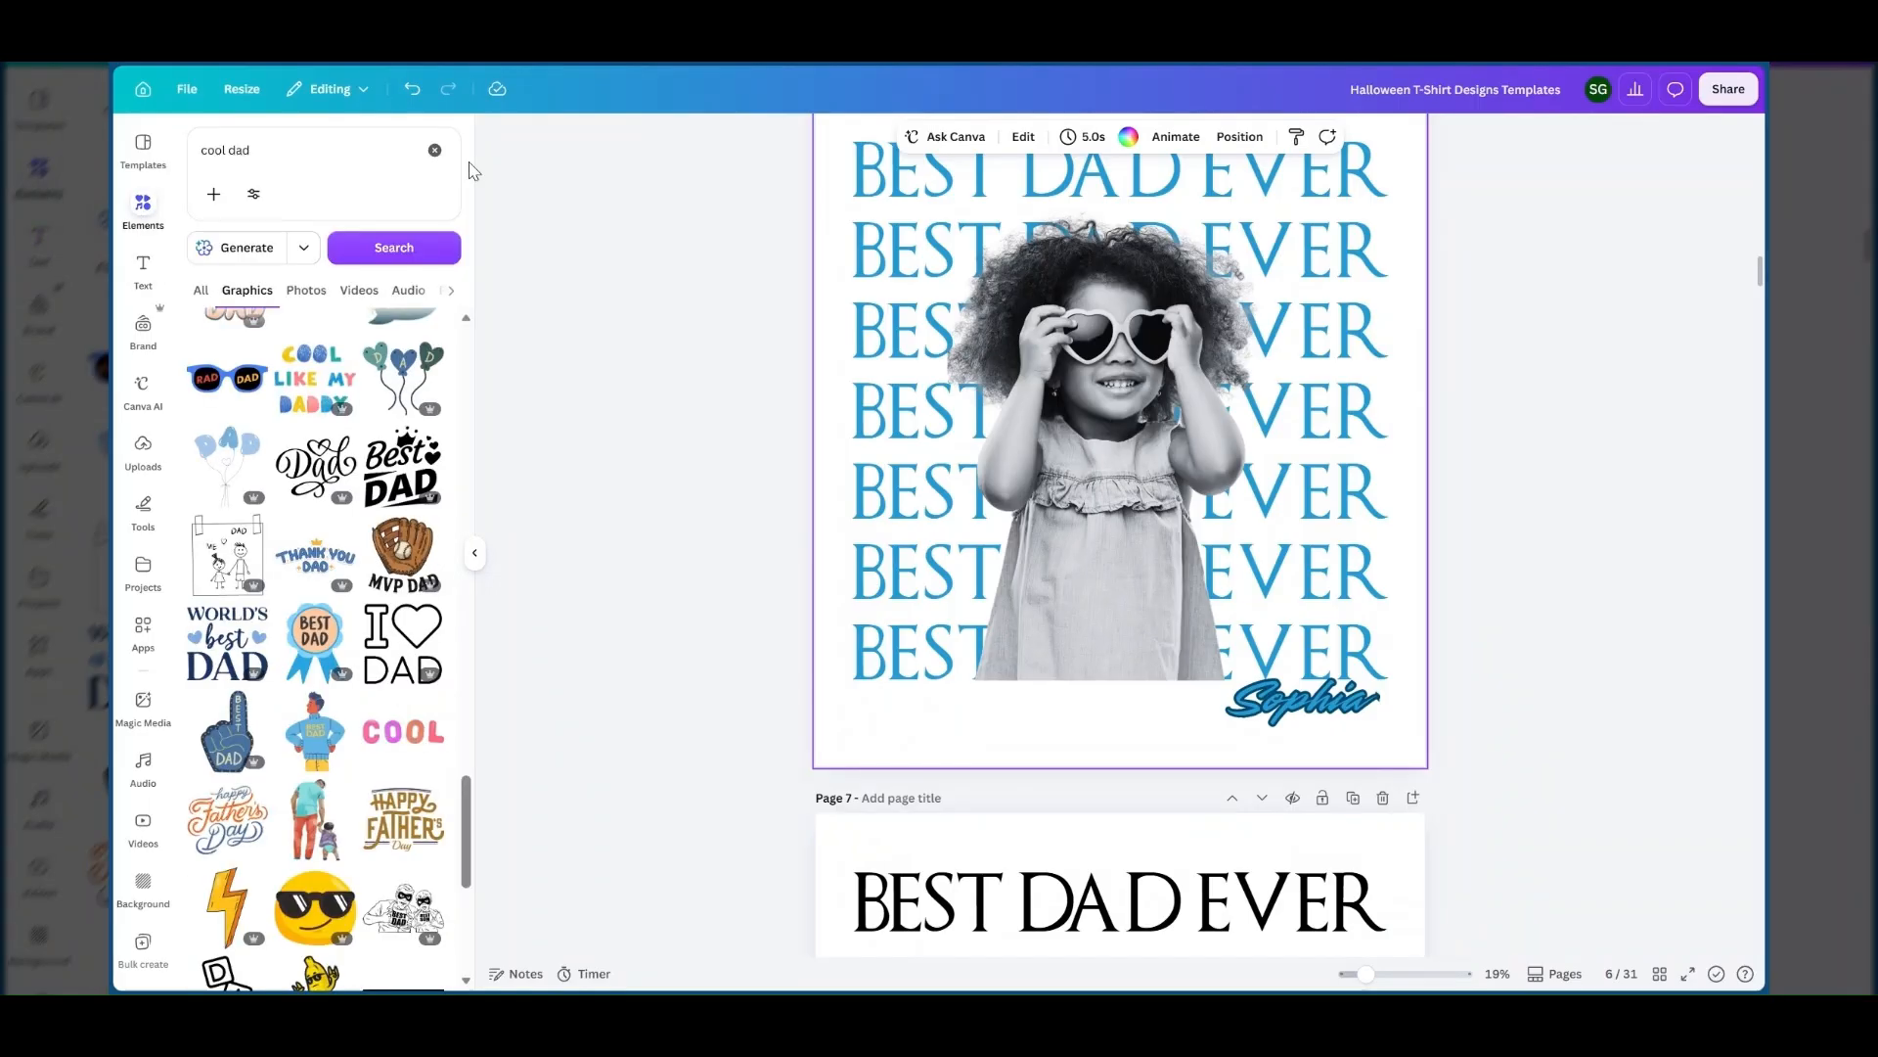
pyautogui.click(435, 152)
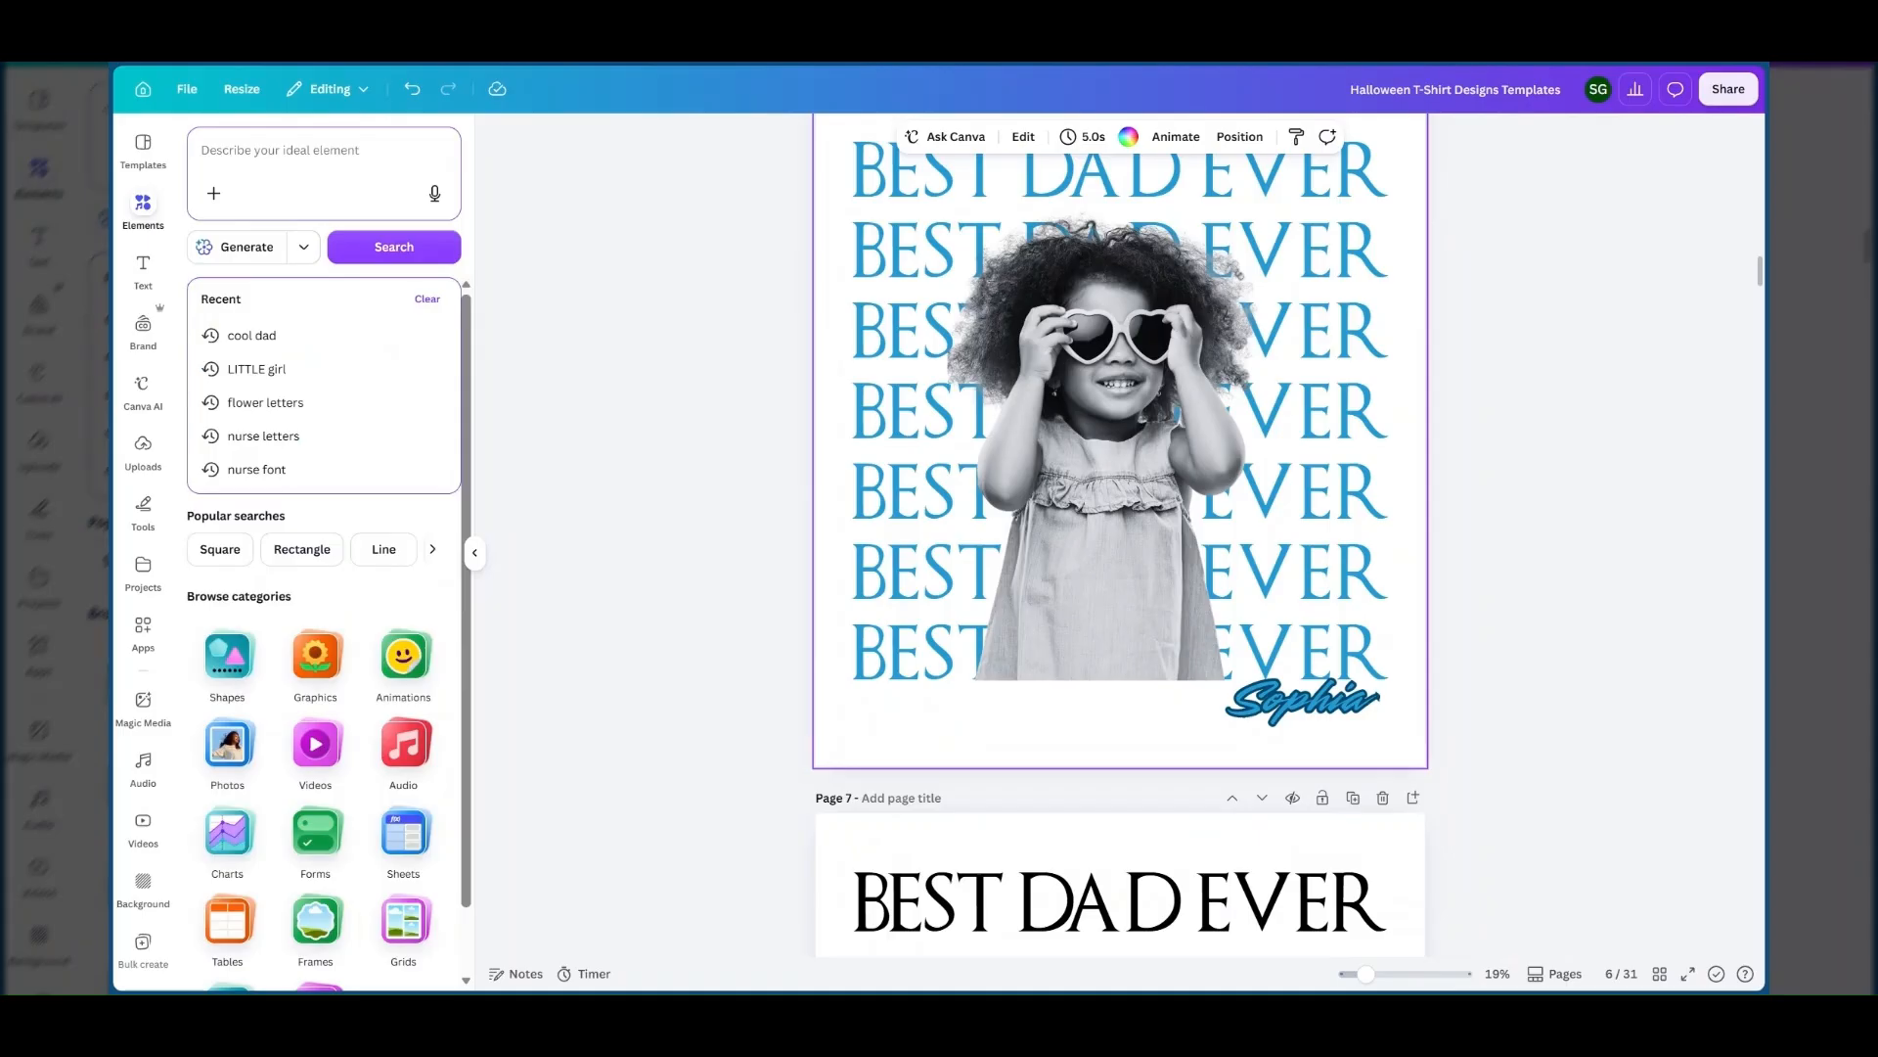
pyautogui.click(291, 373)
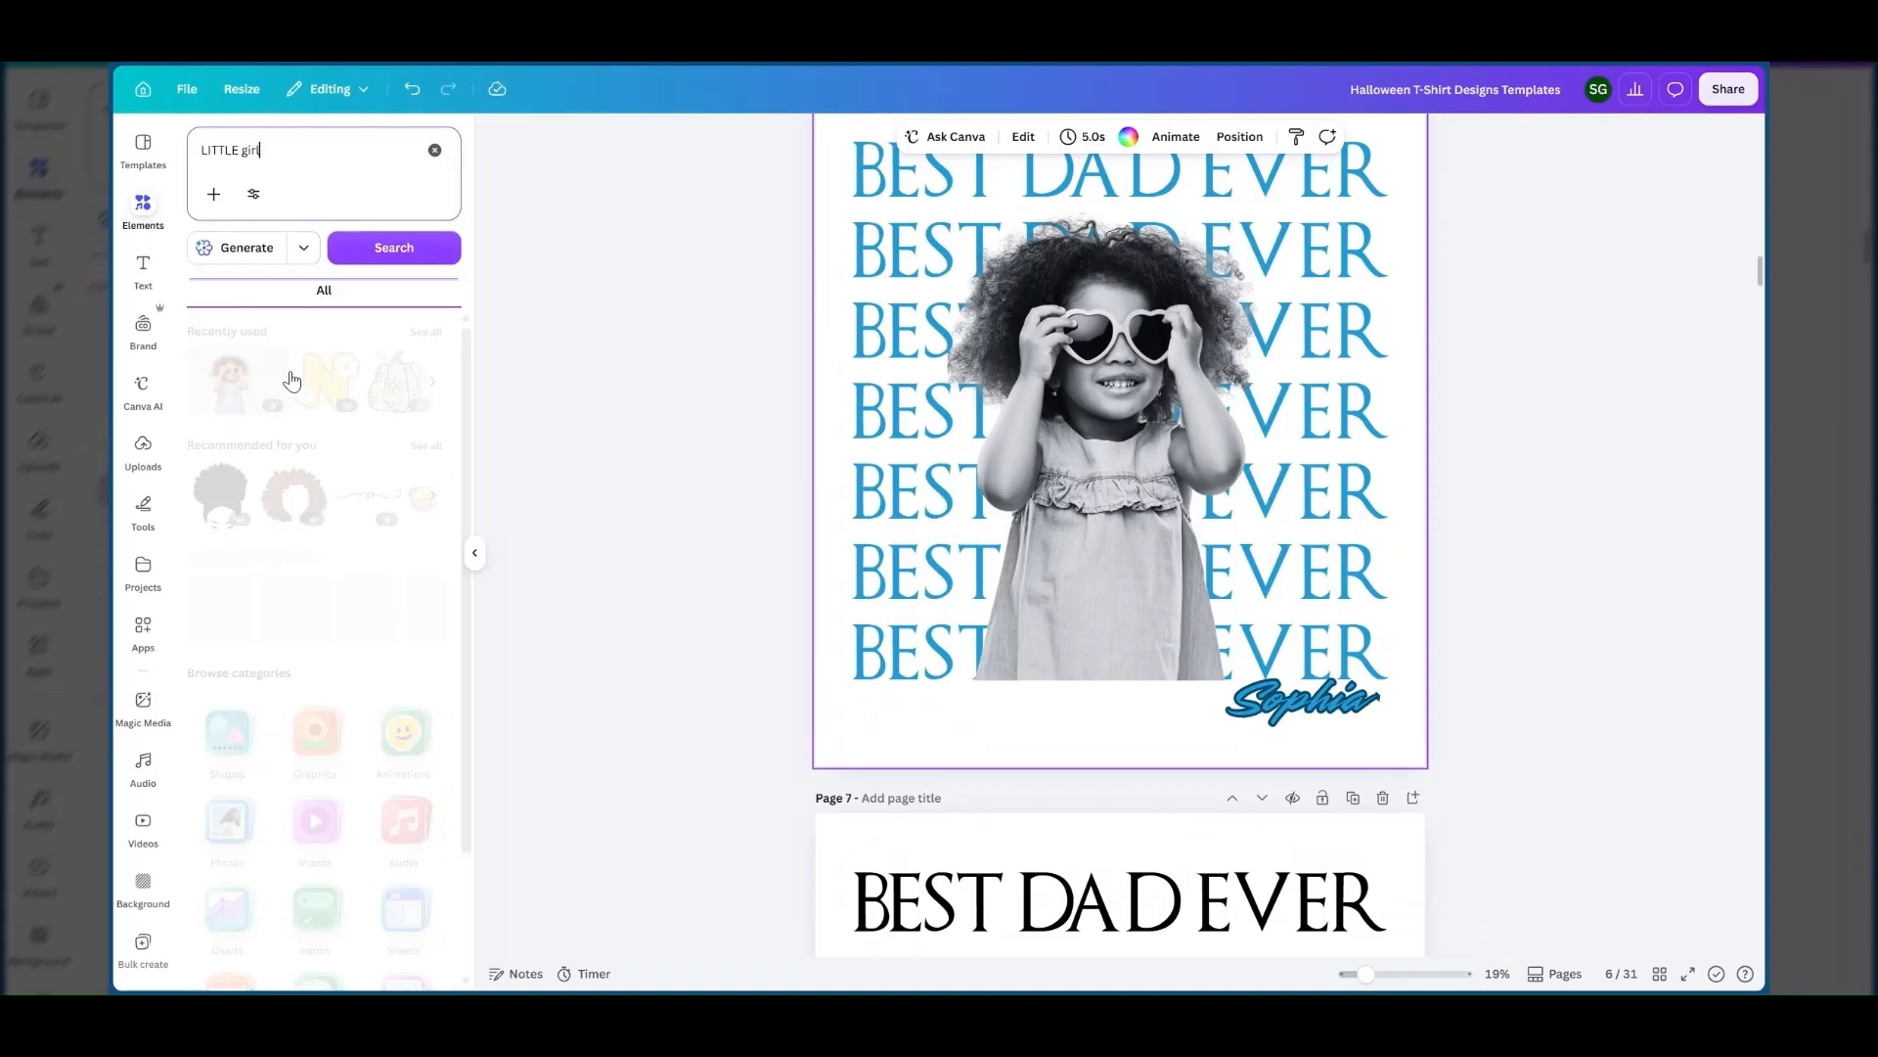
pyautogui.click(426, 445)
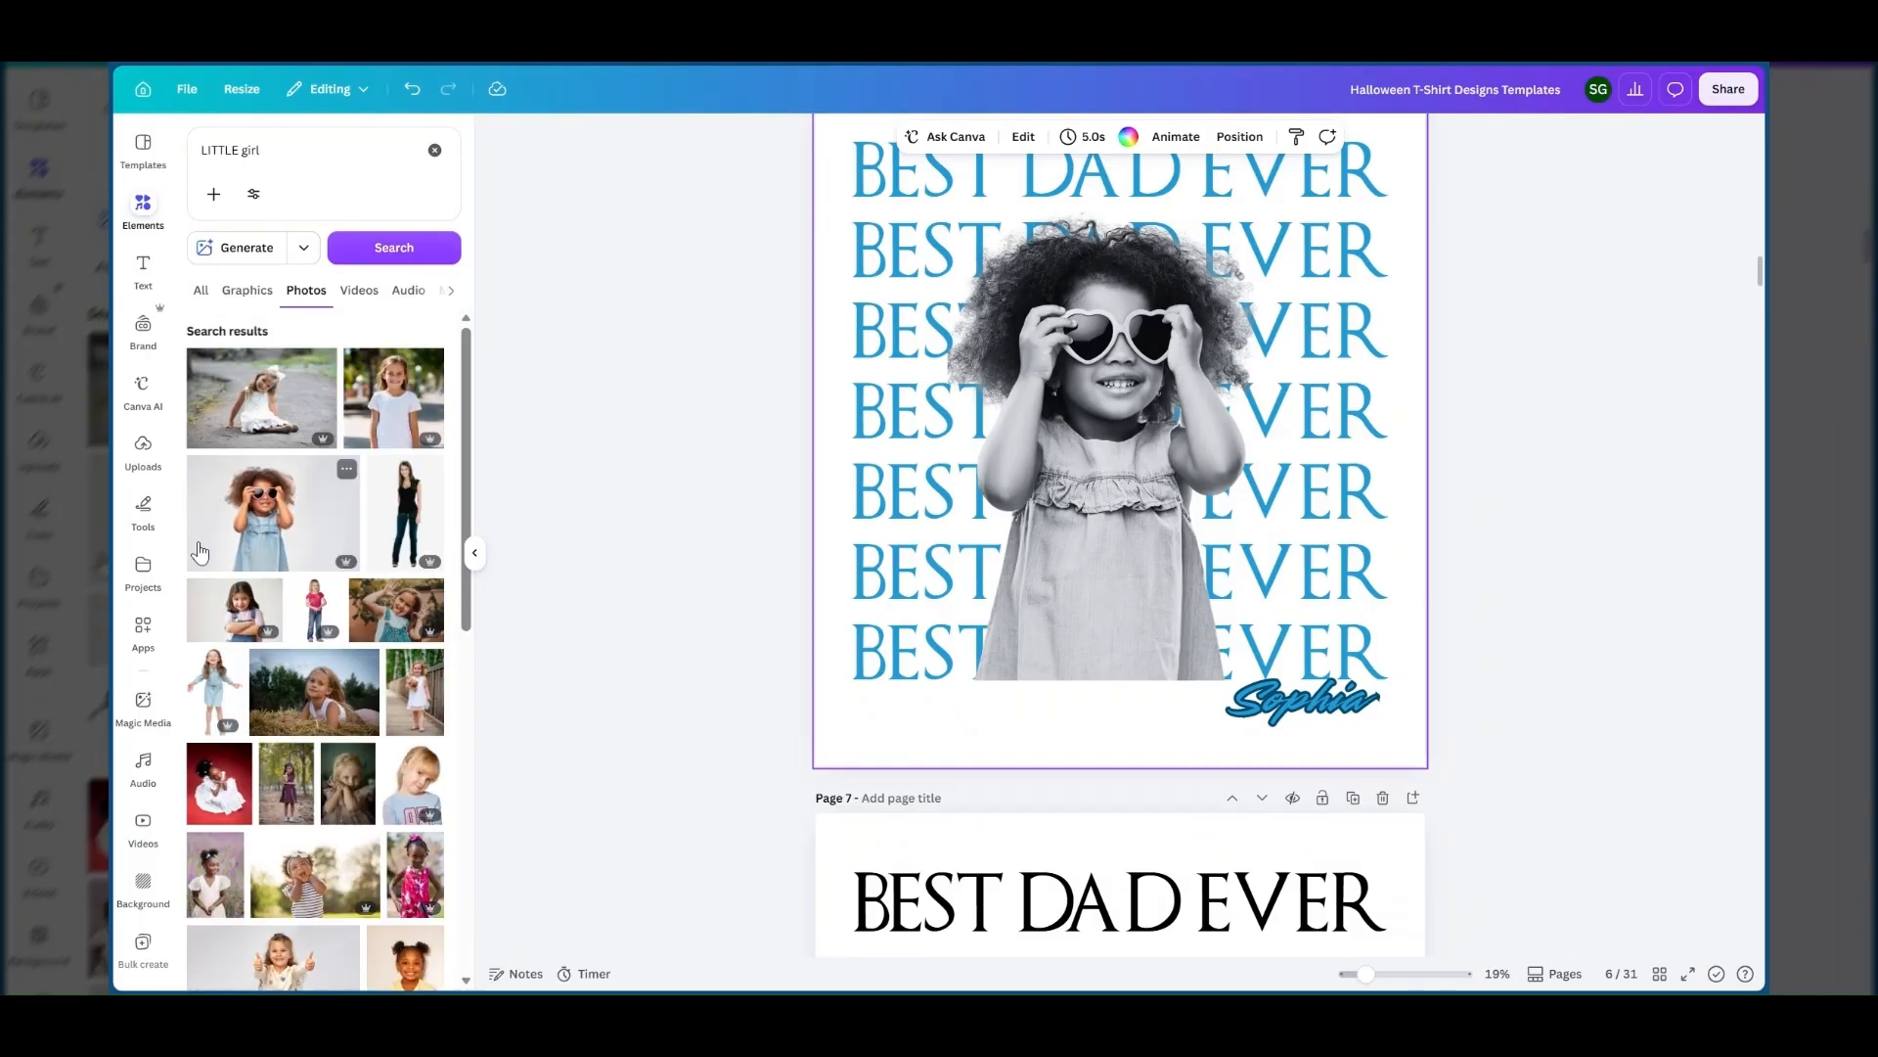
# Add the photo of the curly-haired girl in heart-shaped sunglasses over the stacked text on page 7.
pyautogui.scroll(-5, 1064, 584)
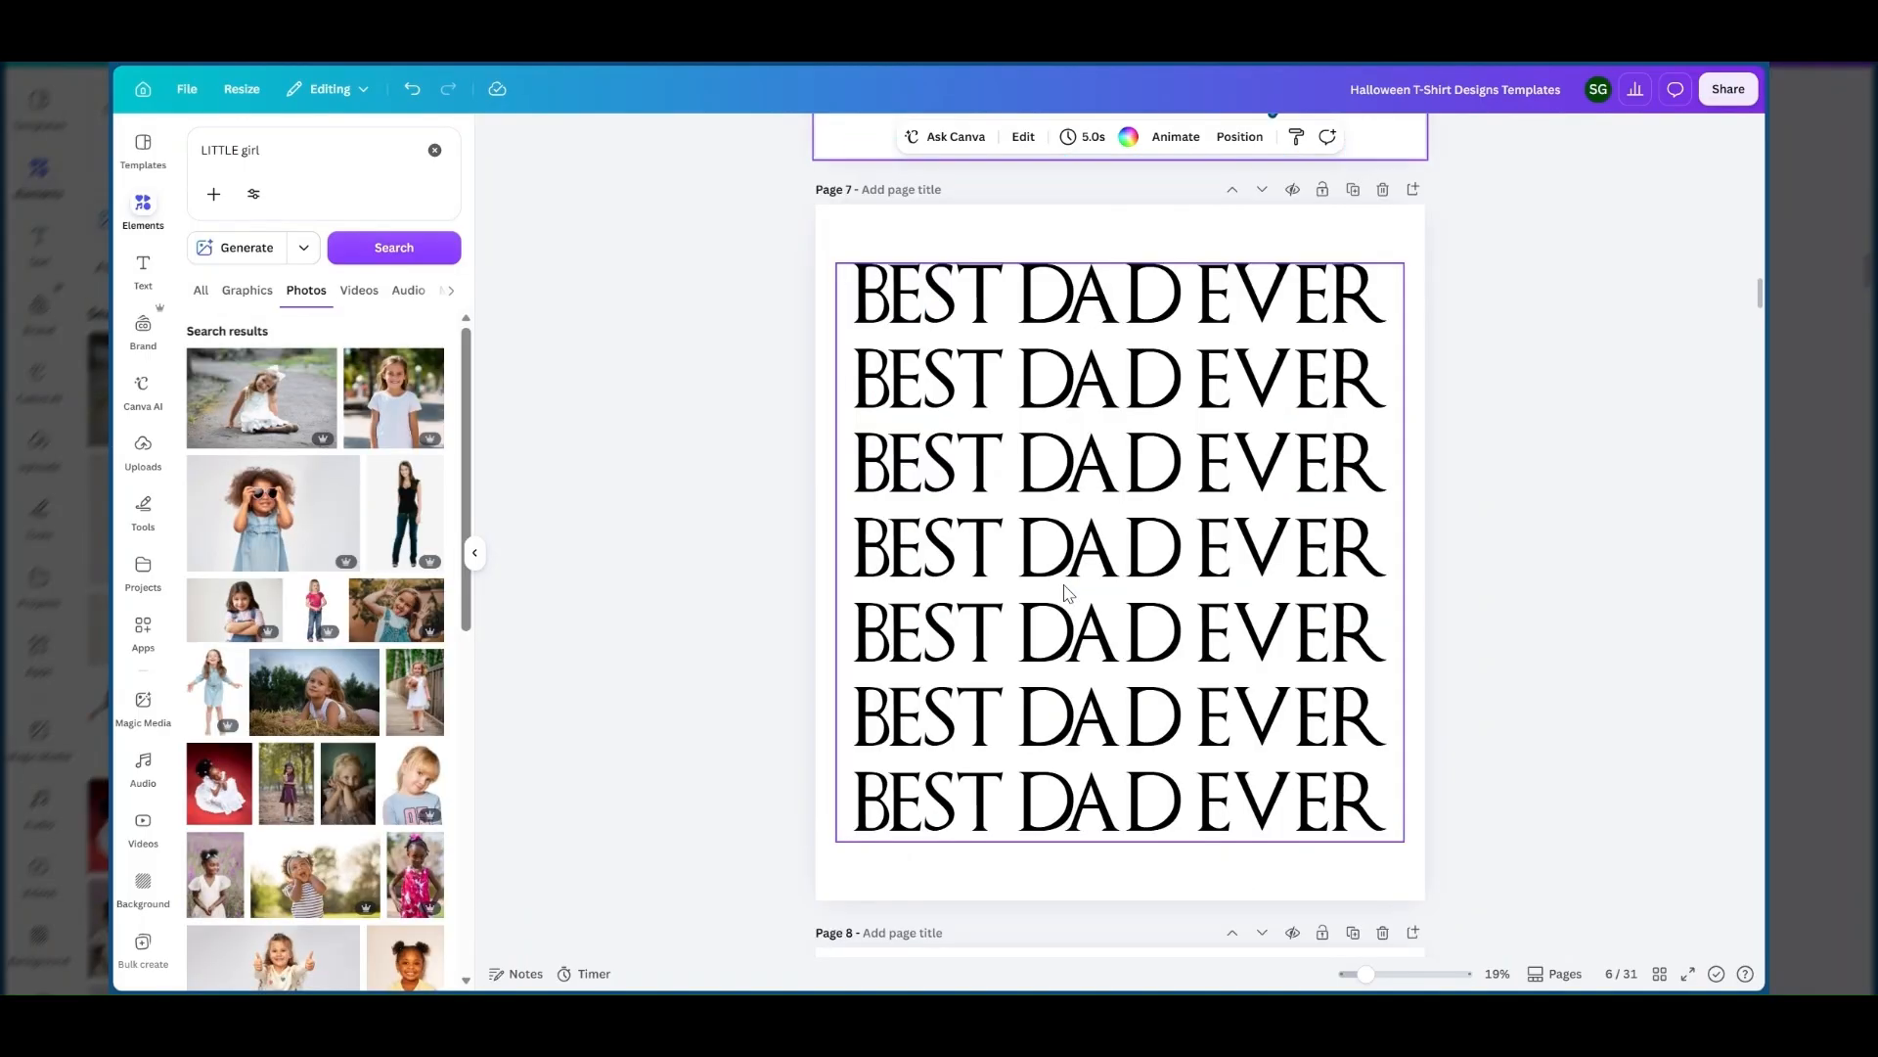
pyautogui.scroll(1, 1069, 594)
pyautogui.click(264, 536)
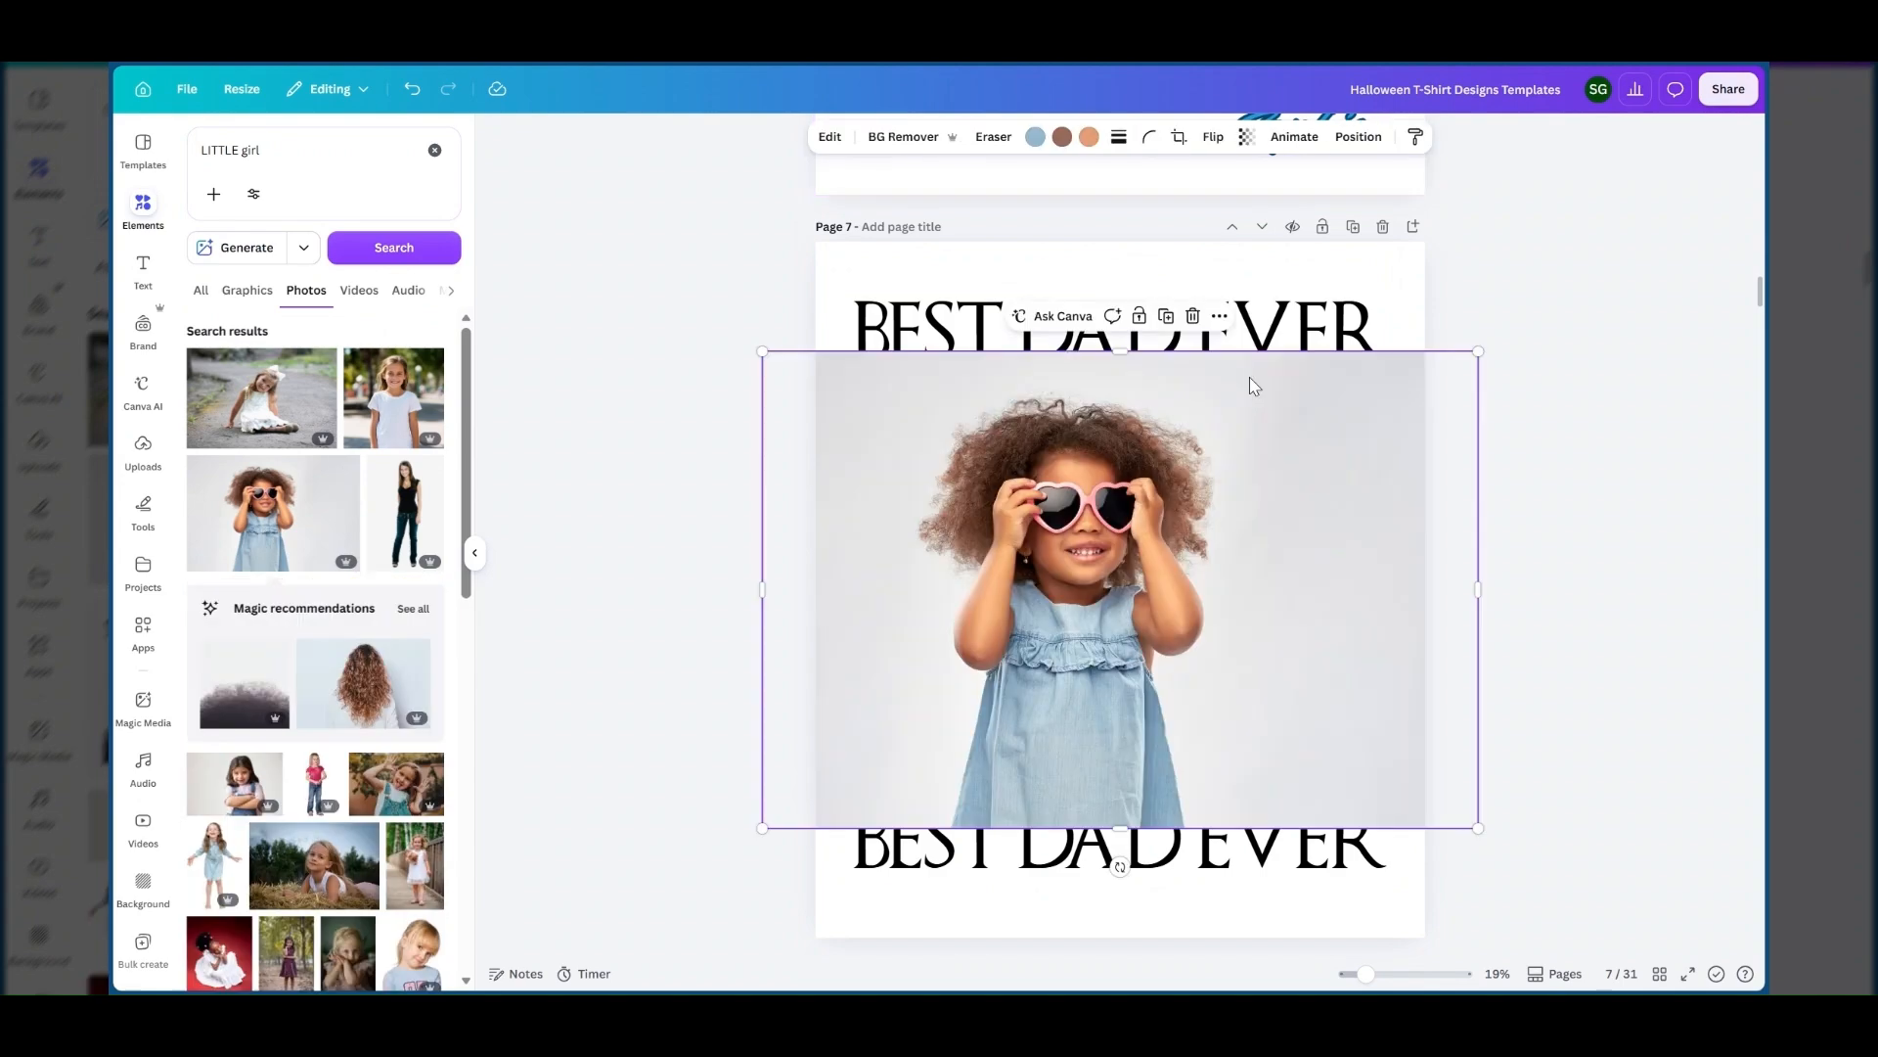
# Remove the background of the girl's photo and crop its left and right sides close to her figure.
pyautogui.click(898, 145)
pyautogui.moveTo(763, 589); pyautogui.dragTo(908, 581)
pyautogui.moveTo(1480, 575); pyautogui.dragTo(1227, 570)
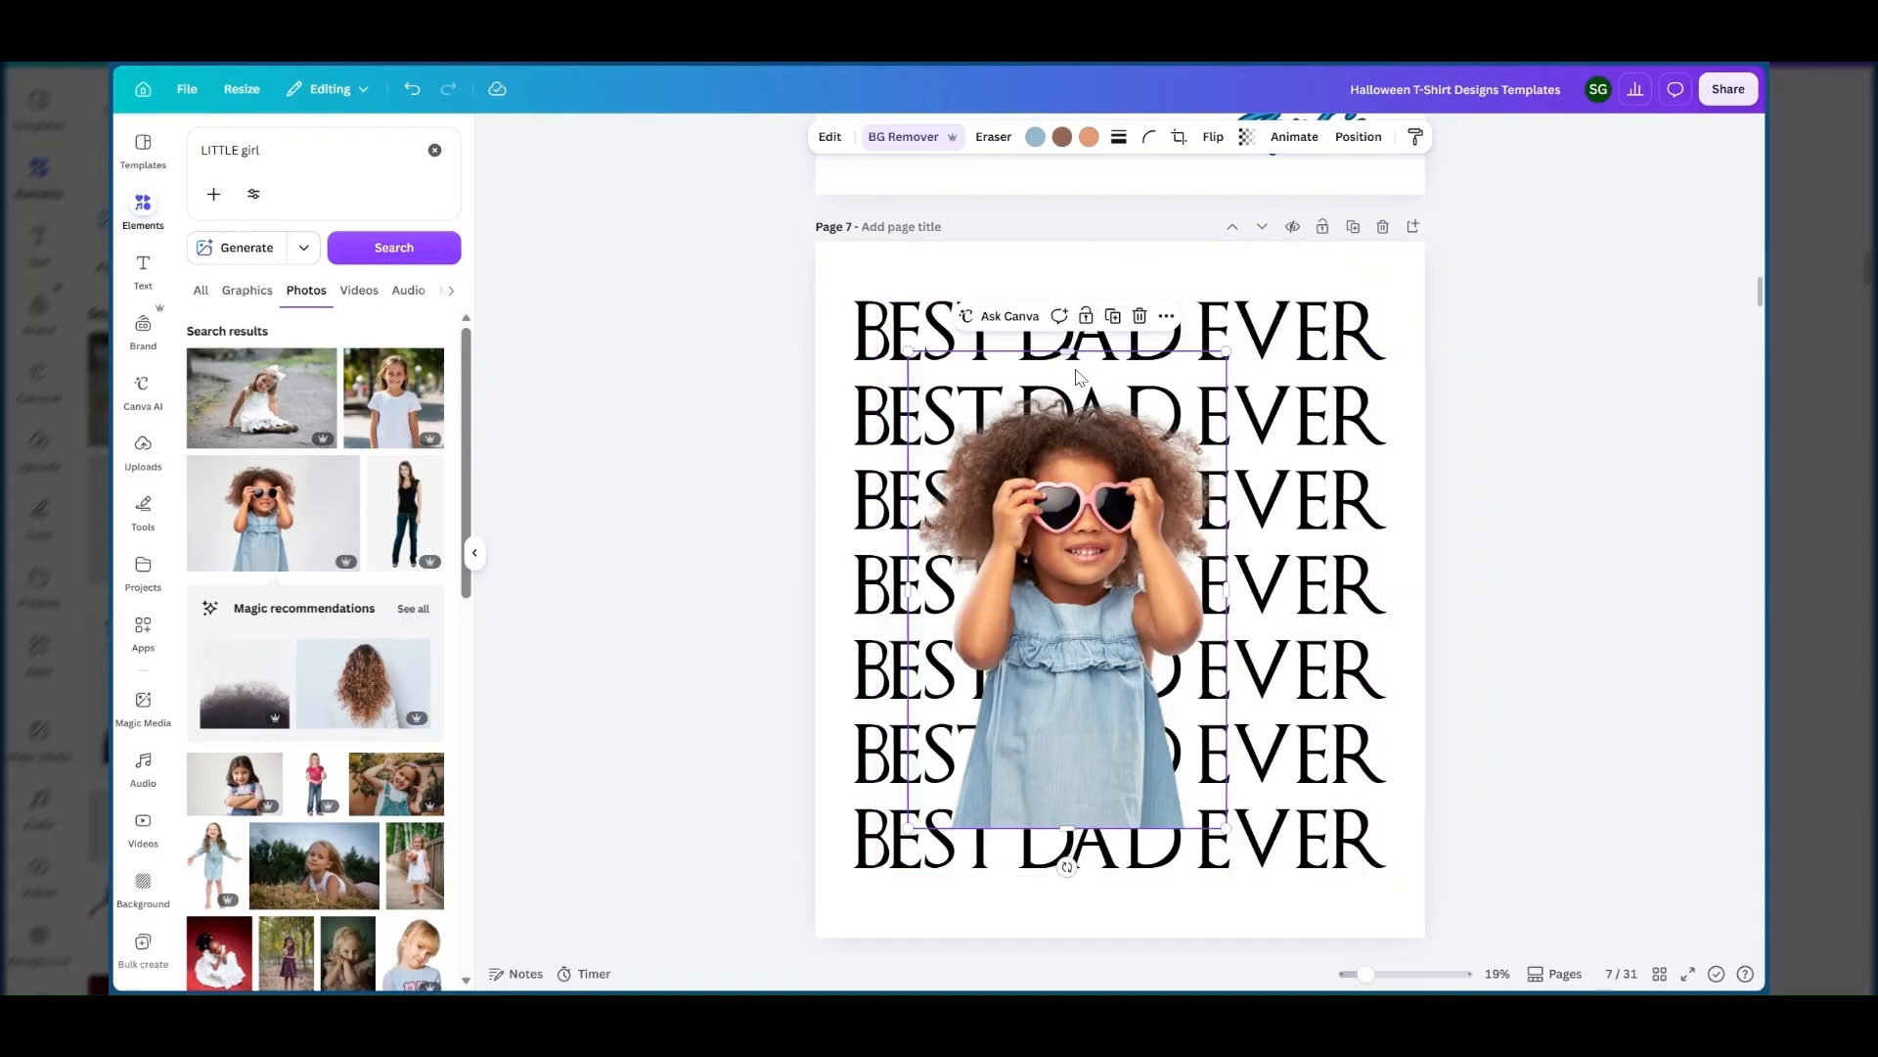
# Crop the top of the girl's photo close to her hair and enlarge it, with its lower edge on the last text line.
pyautogui.moveTo(1073, 363); pyautogui.dragTo(1067, 381)
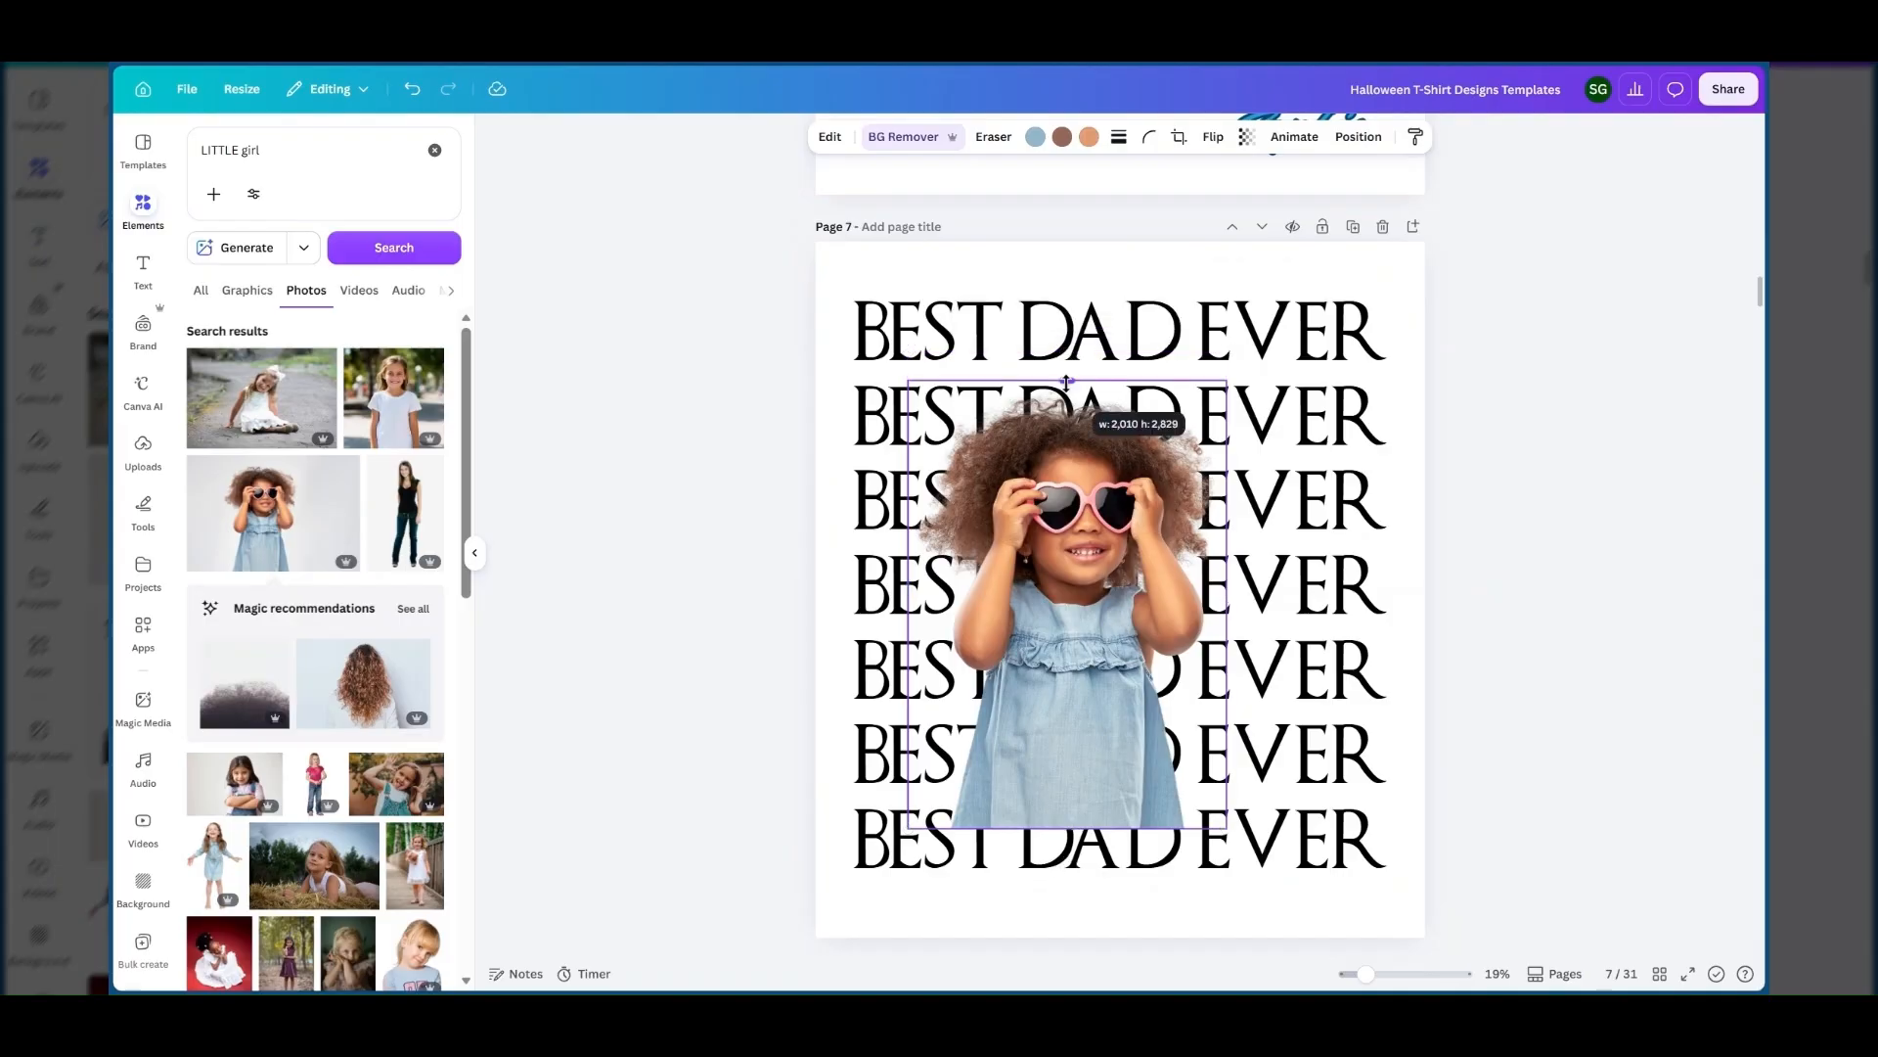
pyautogui.moveTo(1078, 565); pyautogui.dragTo(1121, 575)
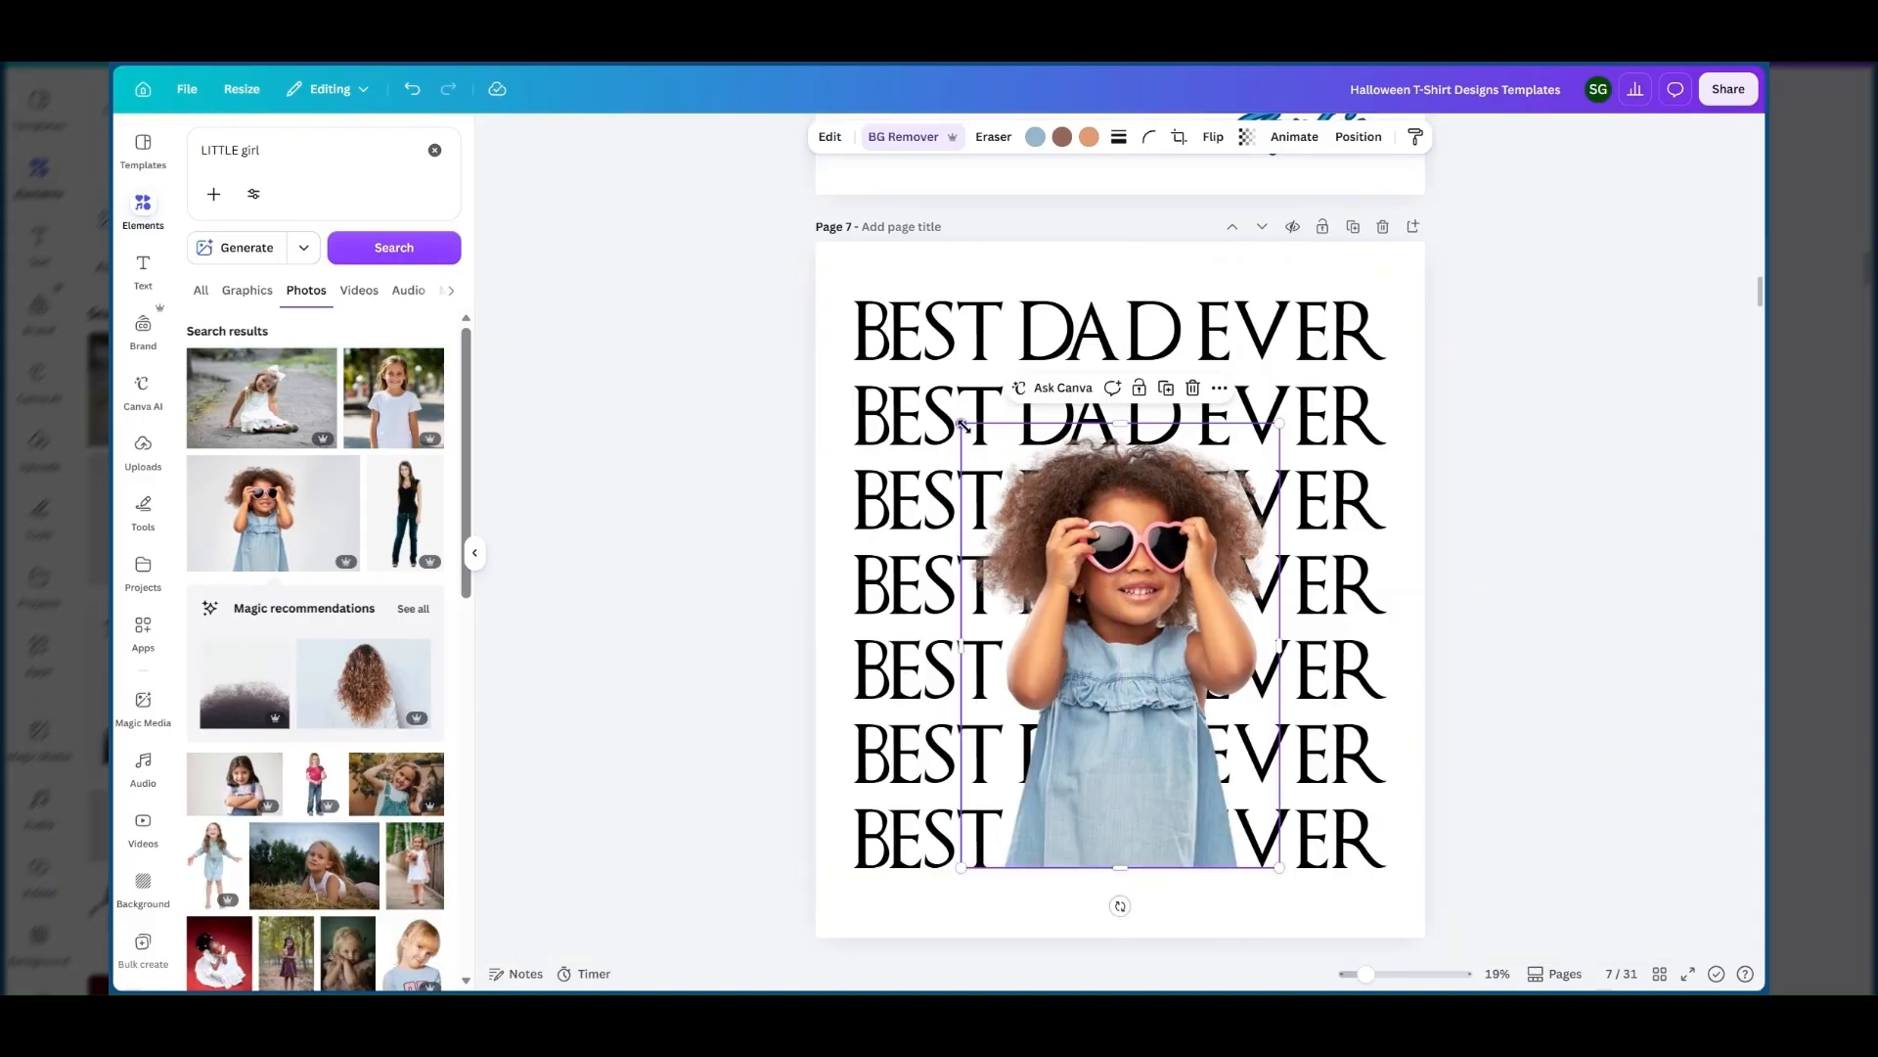
pyautogui.moveTo(963, 424); pyautogui.dragTo(936, 372)
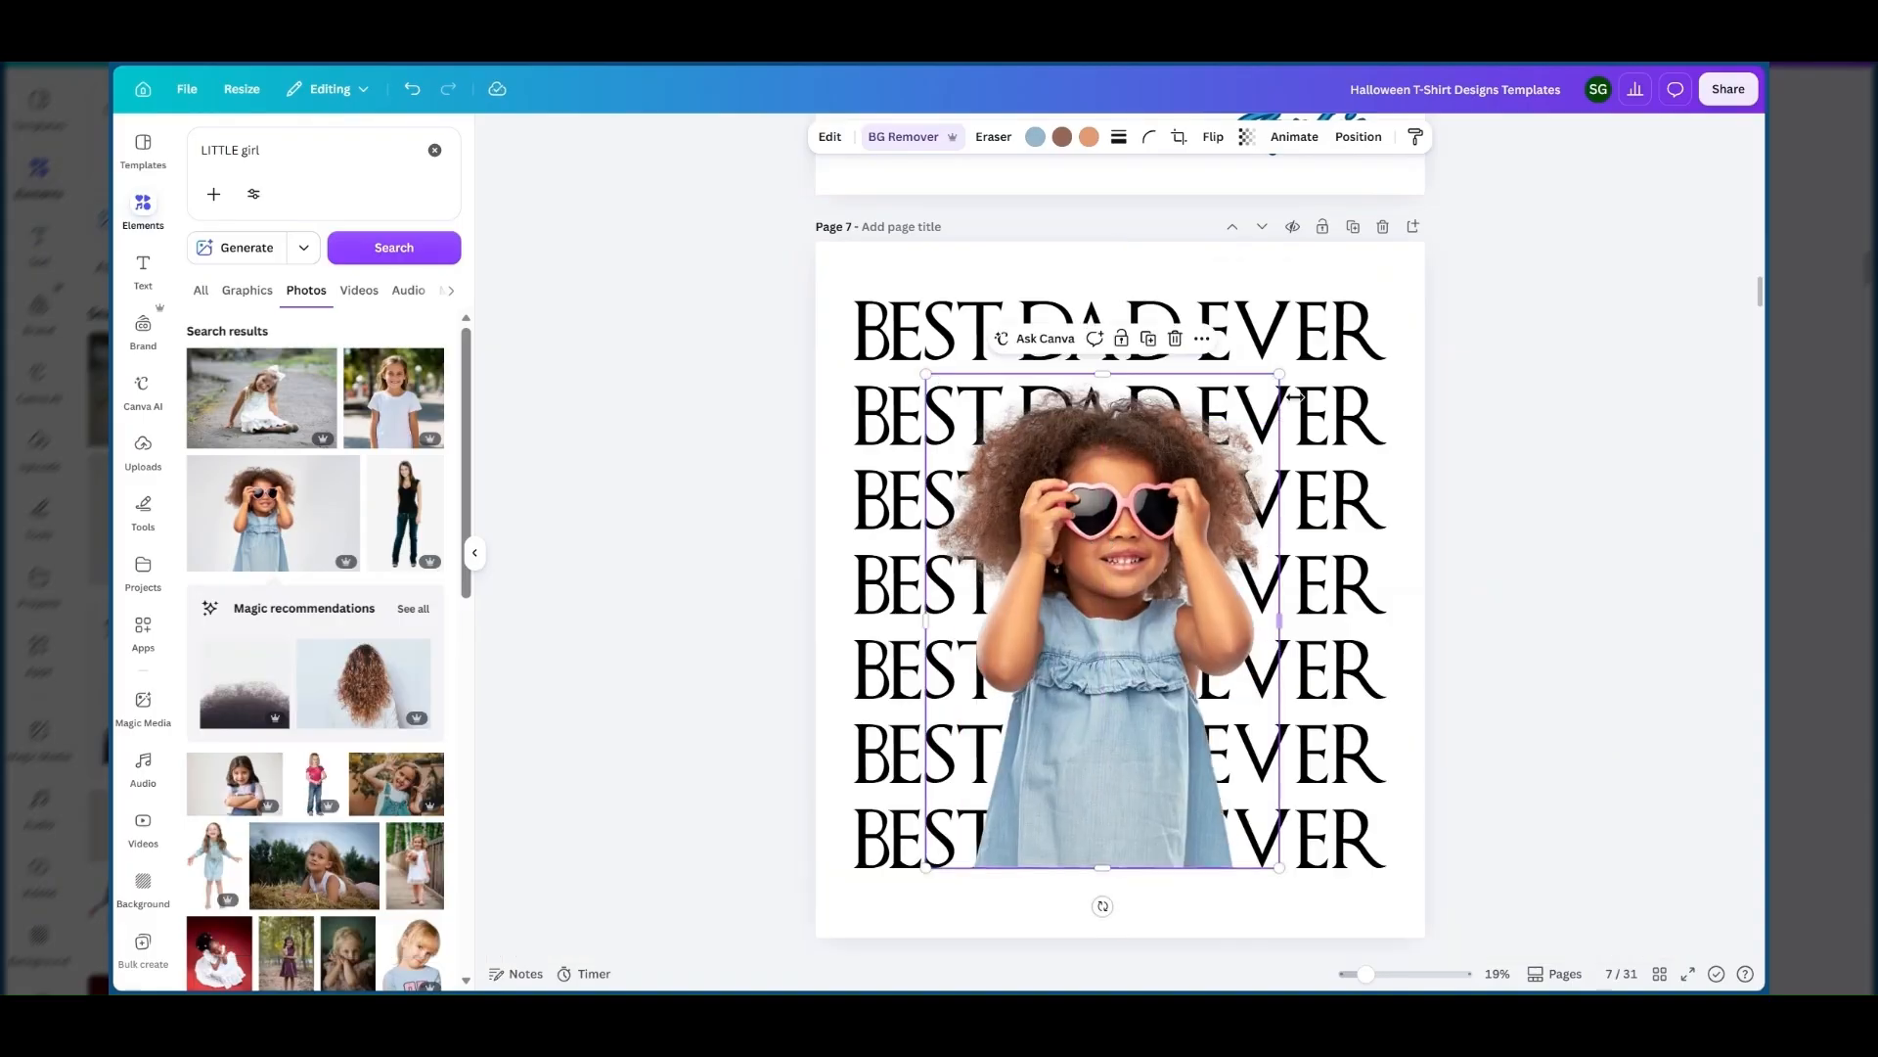
pyautogui.click(1232, 433)
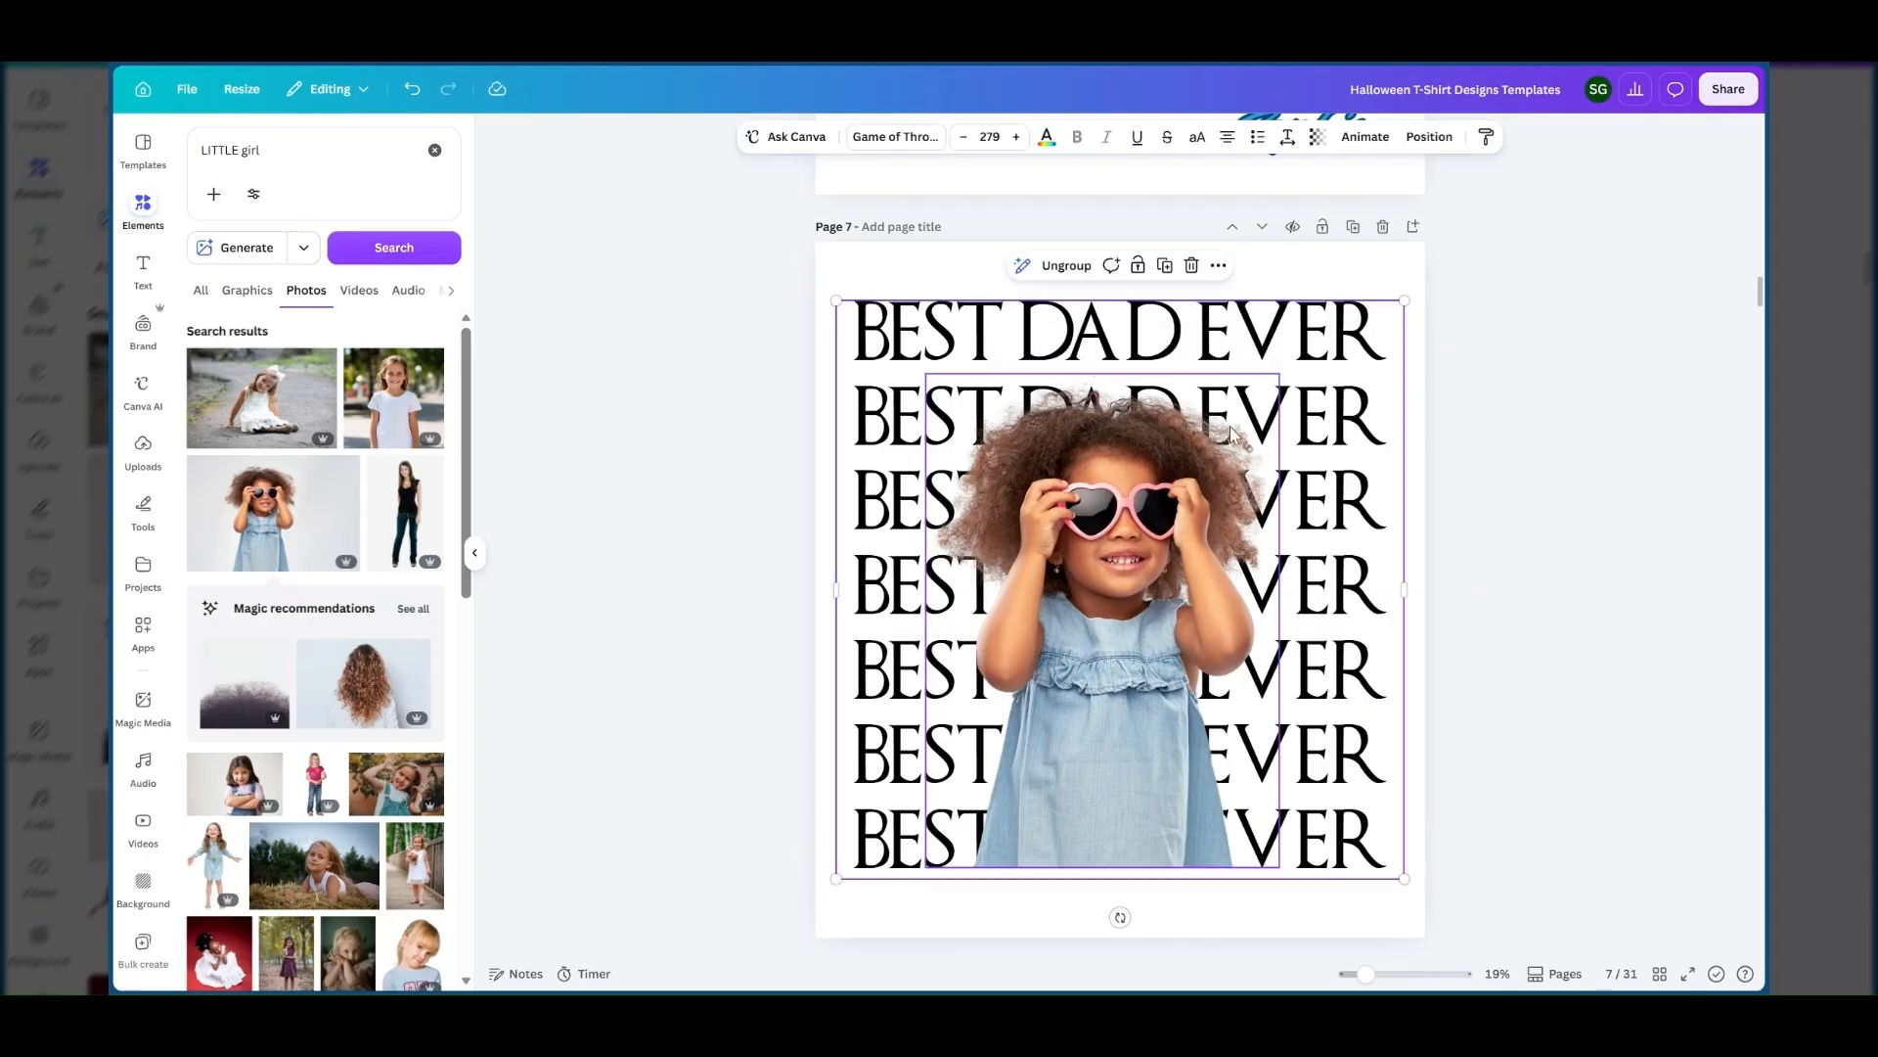
pyautogui.click(1232, 433)
pyautogui.moveTo(1278, 372); pyautogui.dragTo(1295, 359)
# Compare the colour photo on page 7 with the black-and-white girl in the finished blue designs on pages 5 and 6.
pyautogui.scroll(10, 1205, 471)
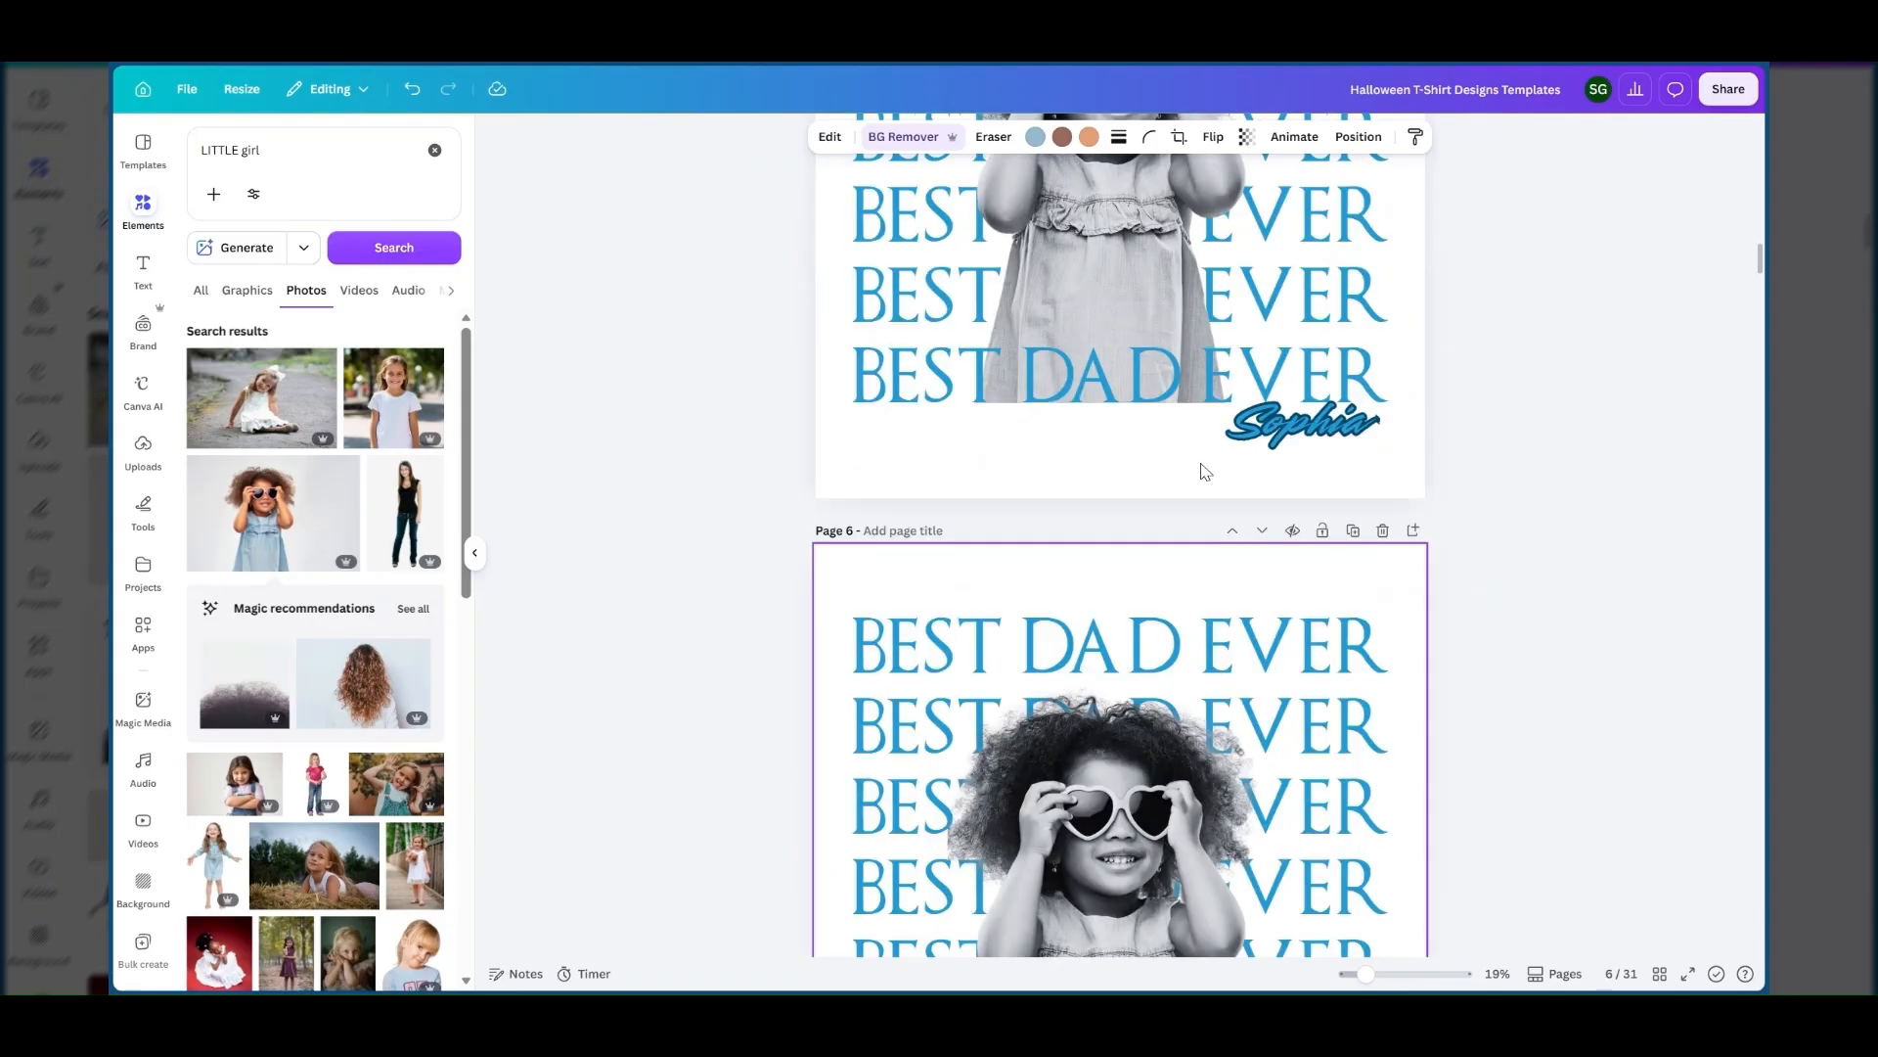
pyautogui.scroll(5, 1205, 471)
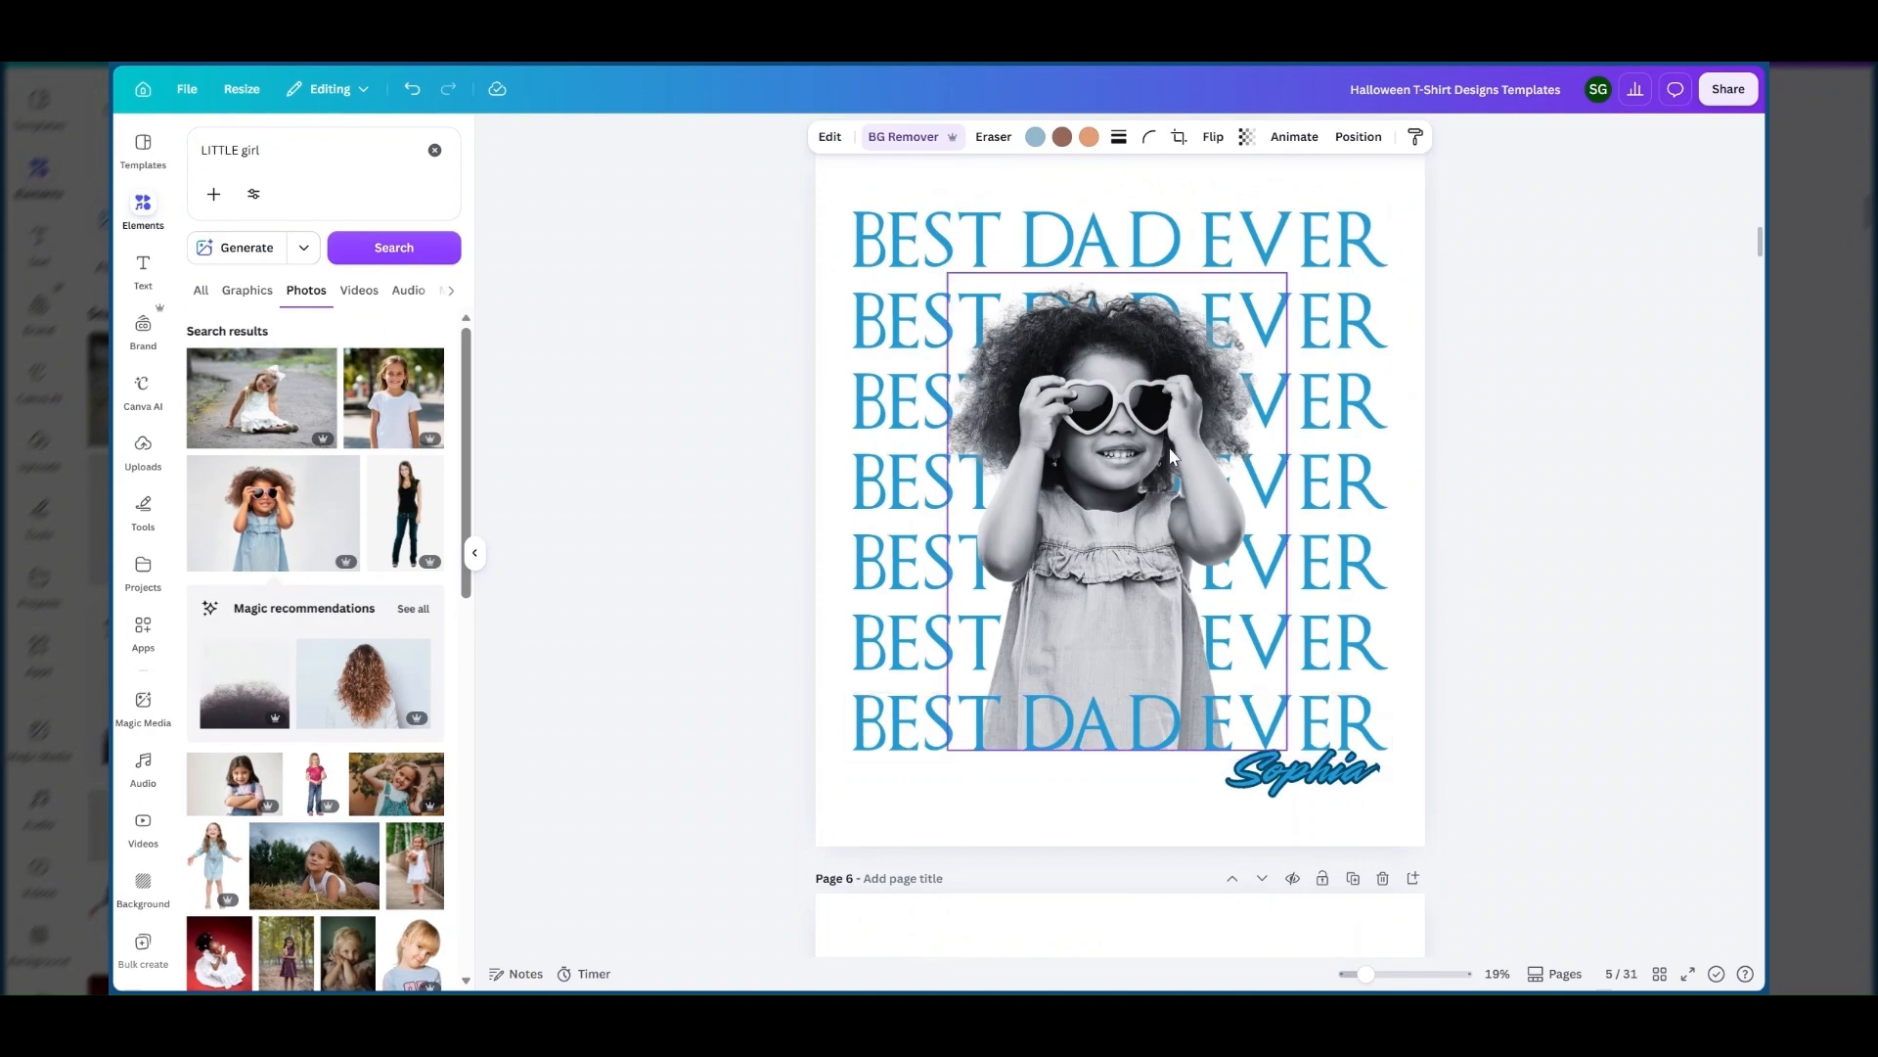
pyautogui.scroll(-5, 1171, 456)
pyautogui.scroll(-5, 1140, 614)
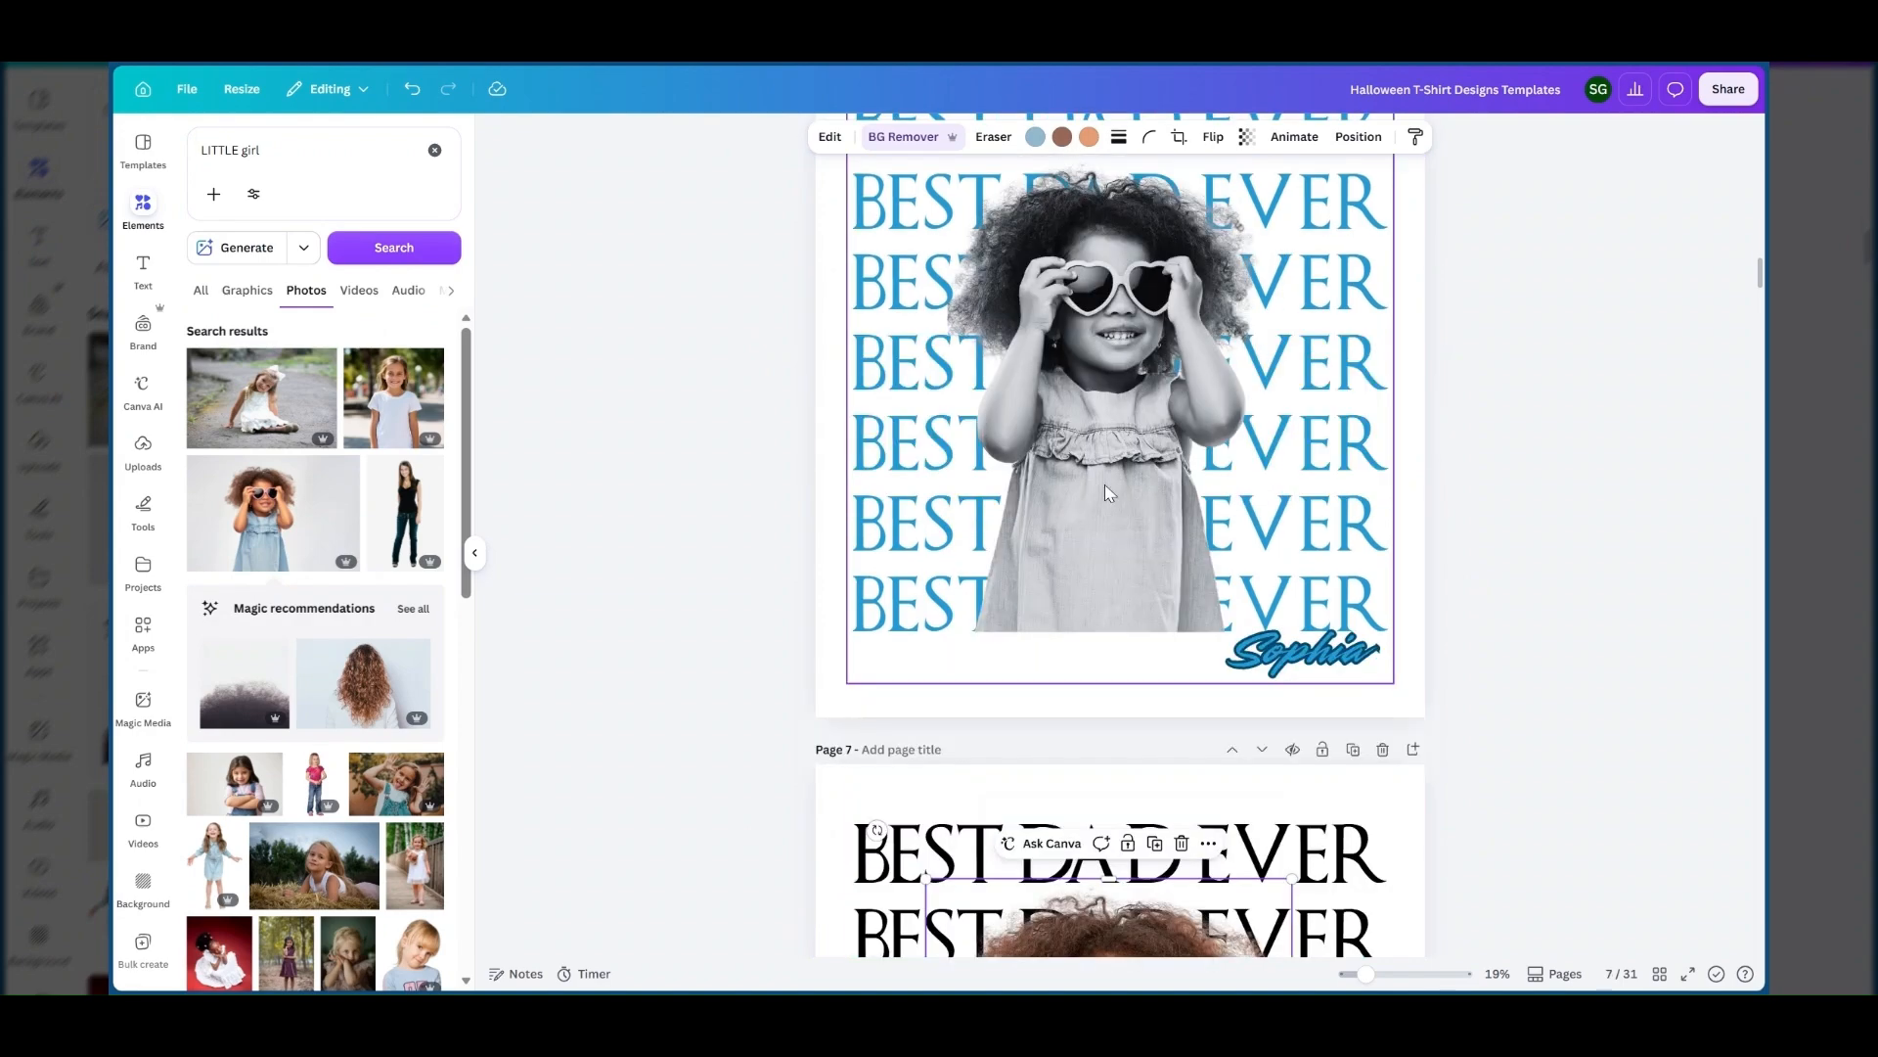
pyautogui.scroll(-8, 1020, 530)
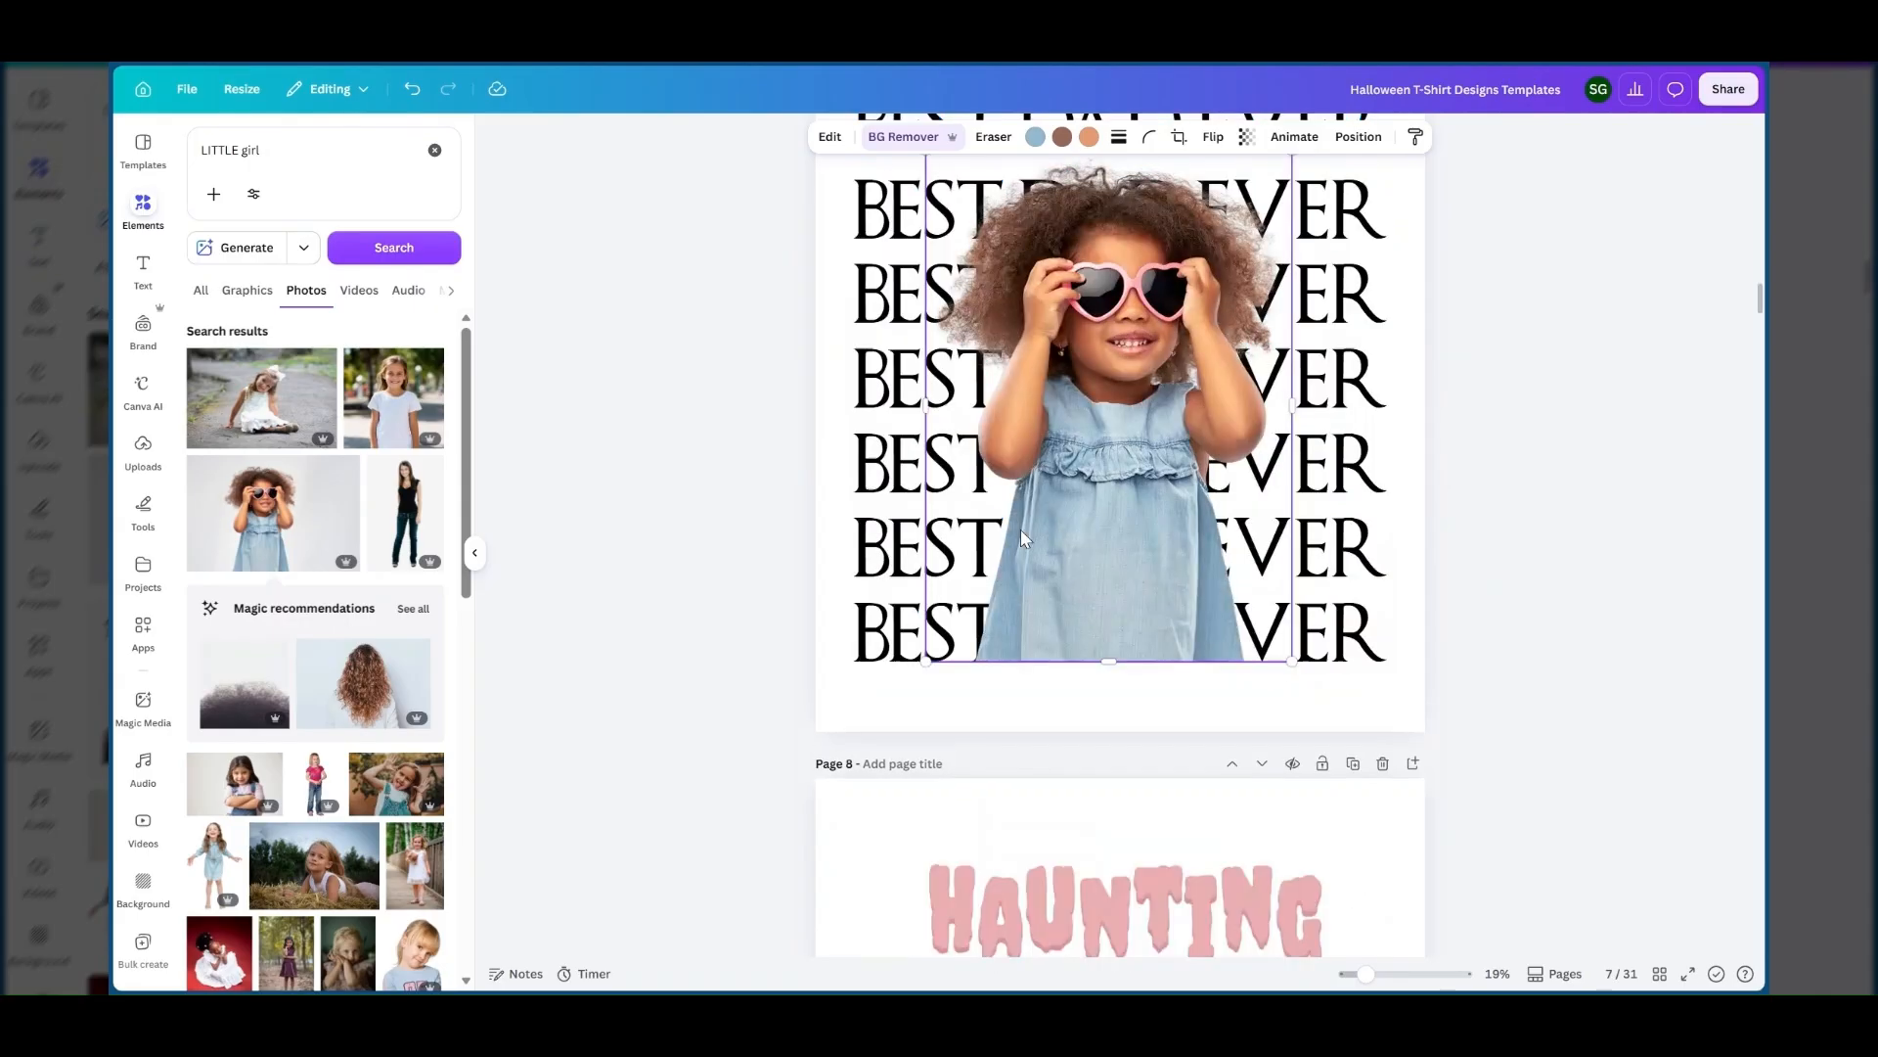
pyautogui.scroll(2, 1020, 530)
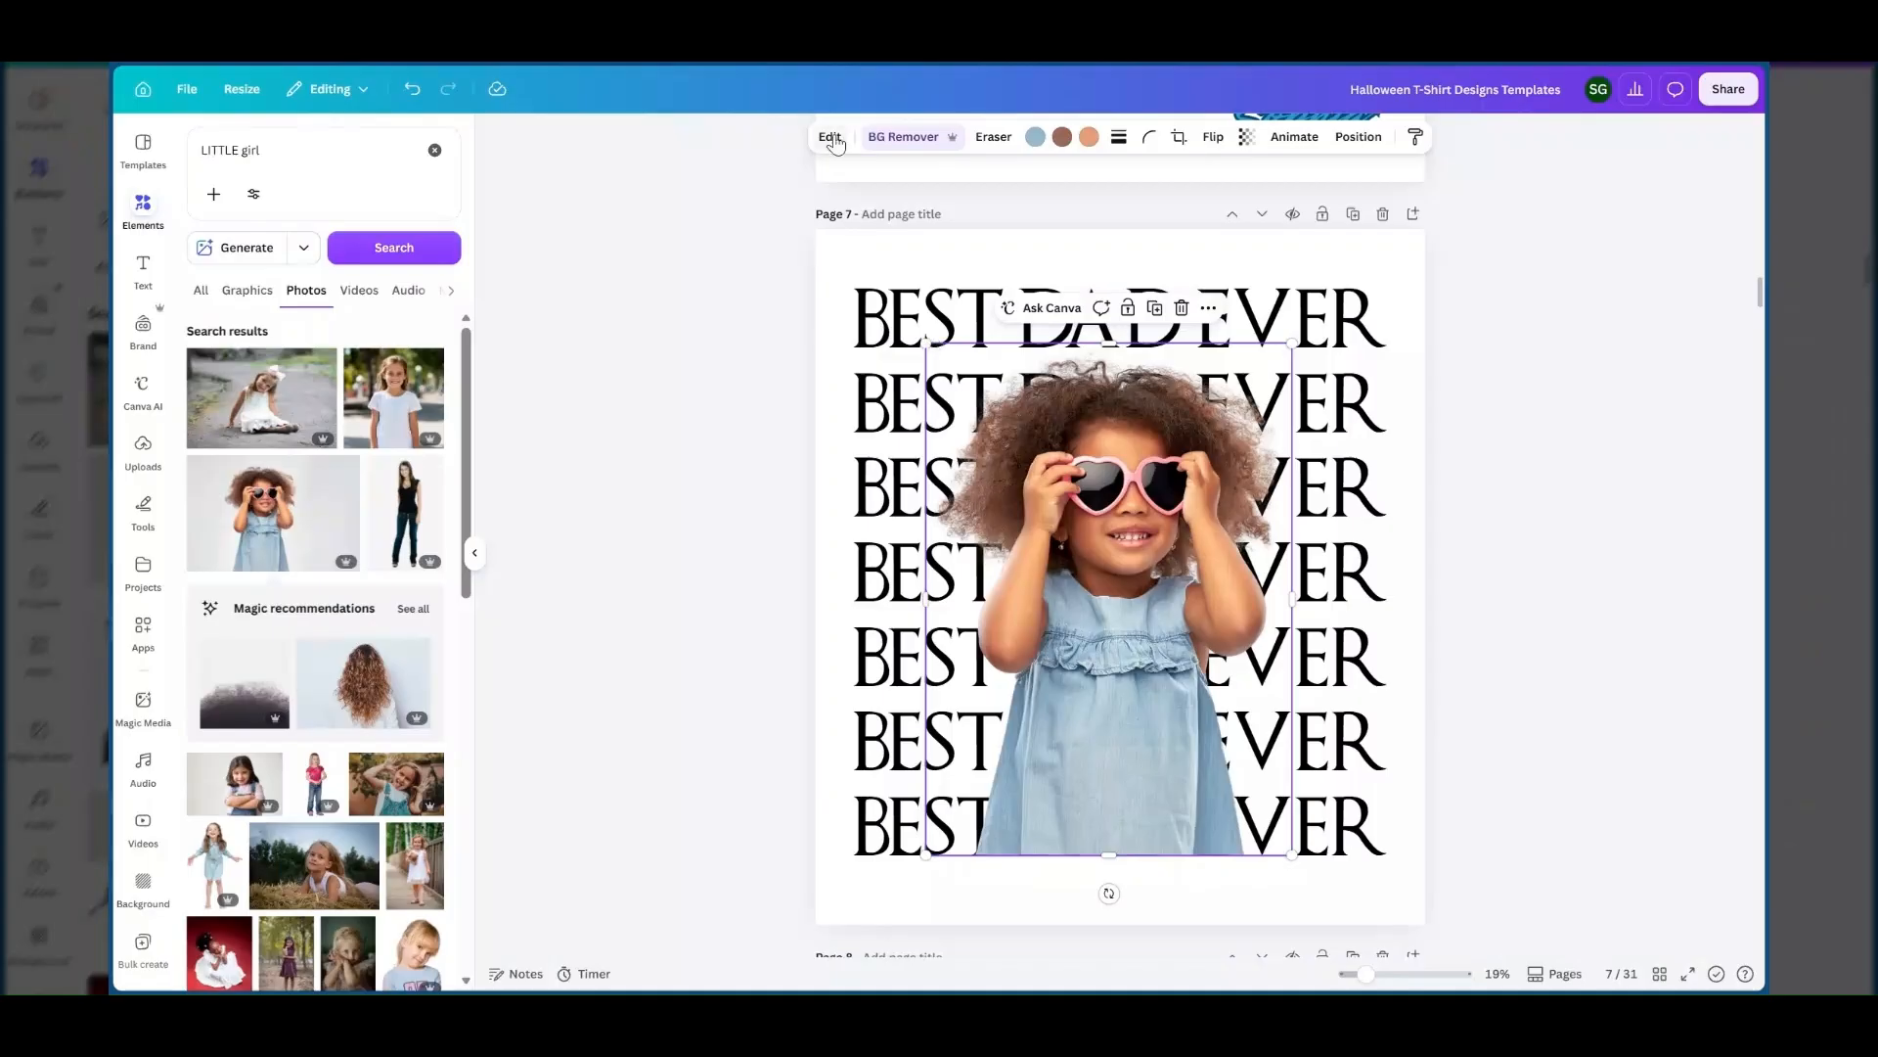
# Apply the Noir filter from the Mono group to the girl's photo on page 7.
pyautogui.click(833, 140)
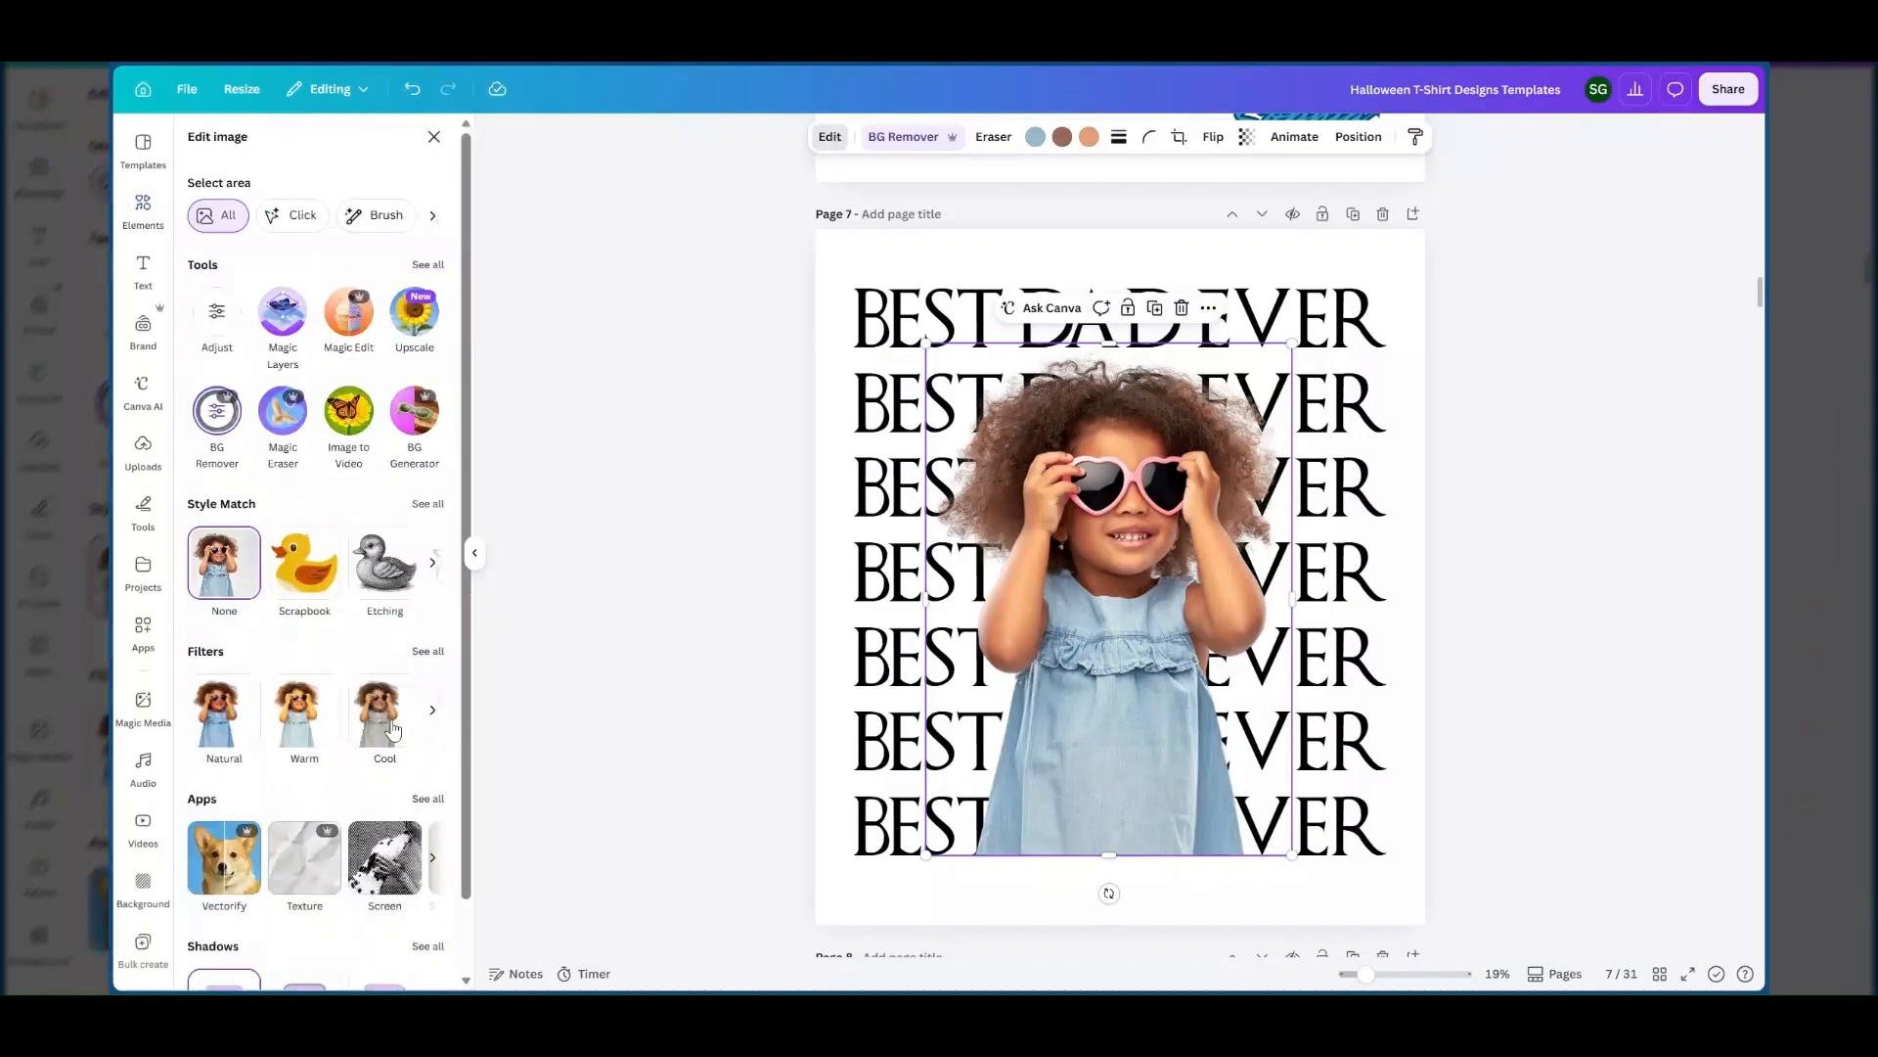
pyautogui.scroll(-1, 392, 729)
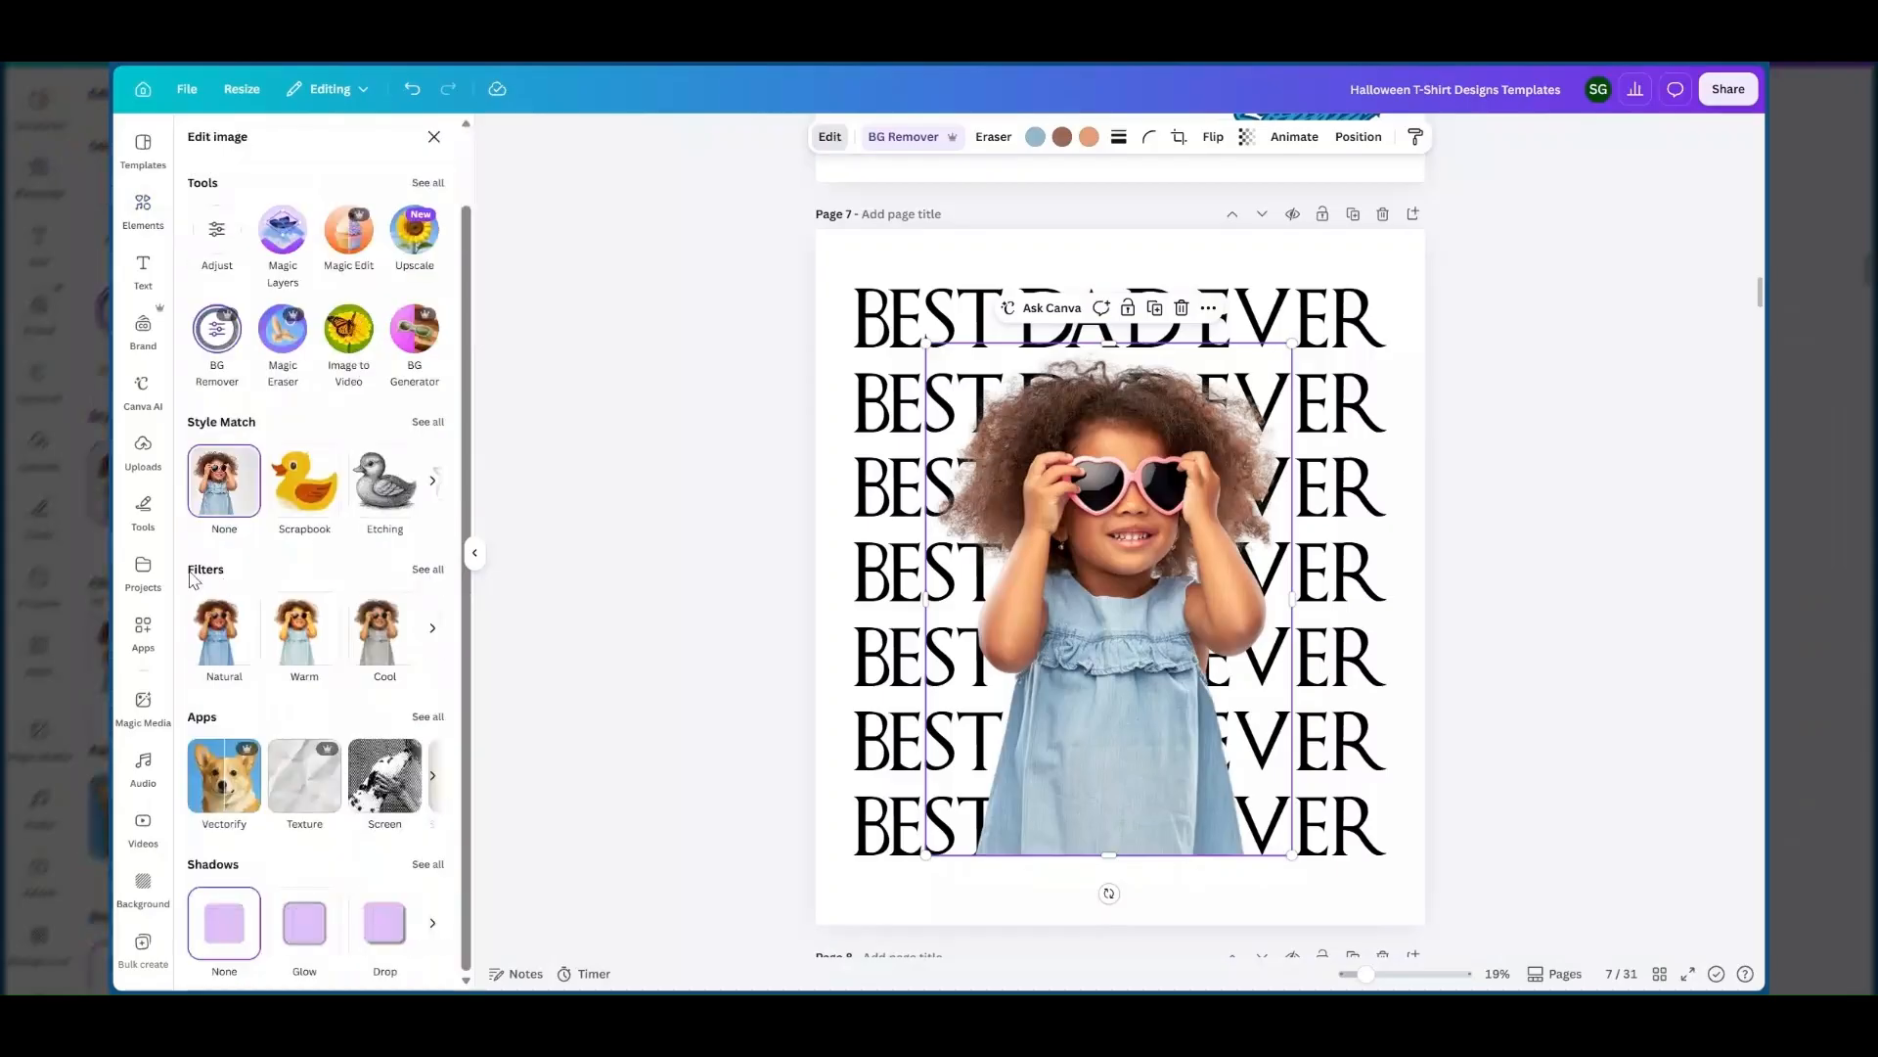
pyautogui.scroll(1, 437, 581)
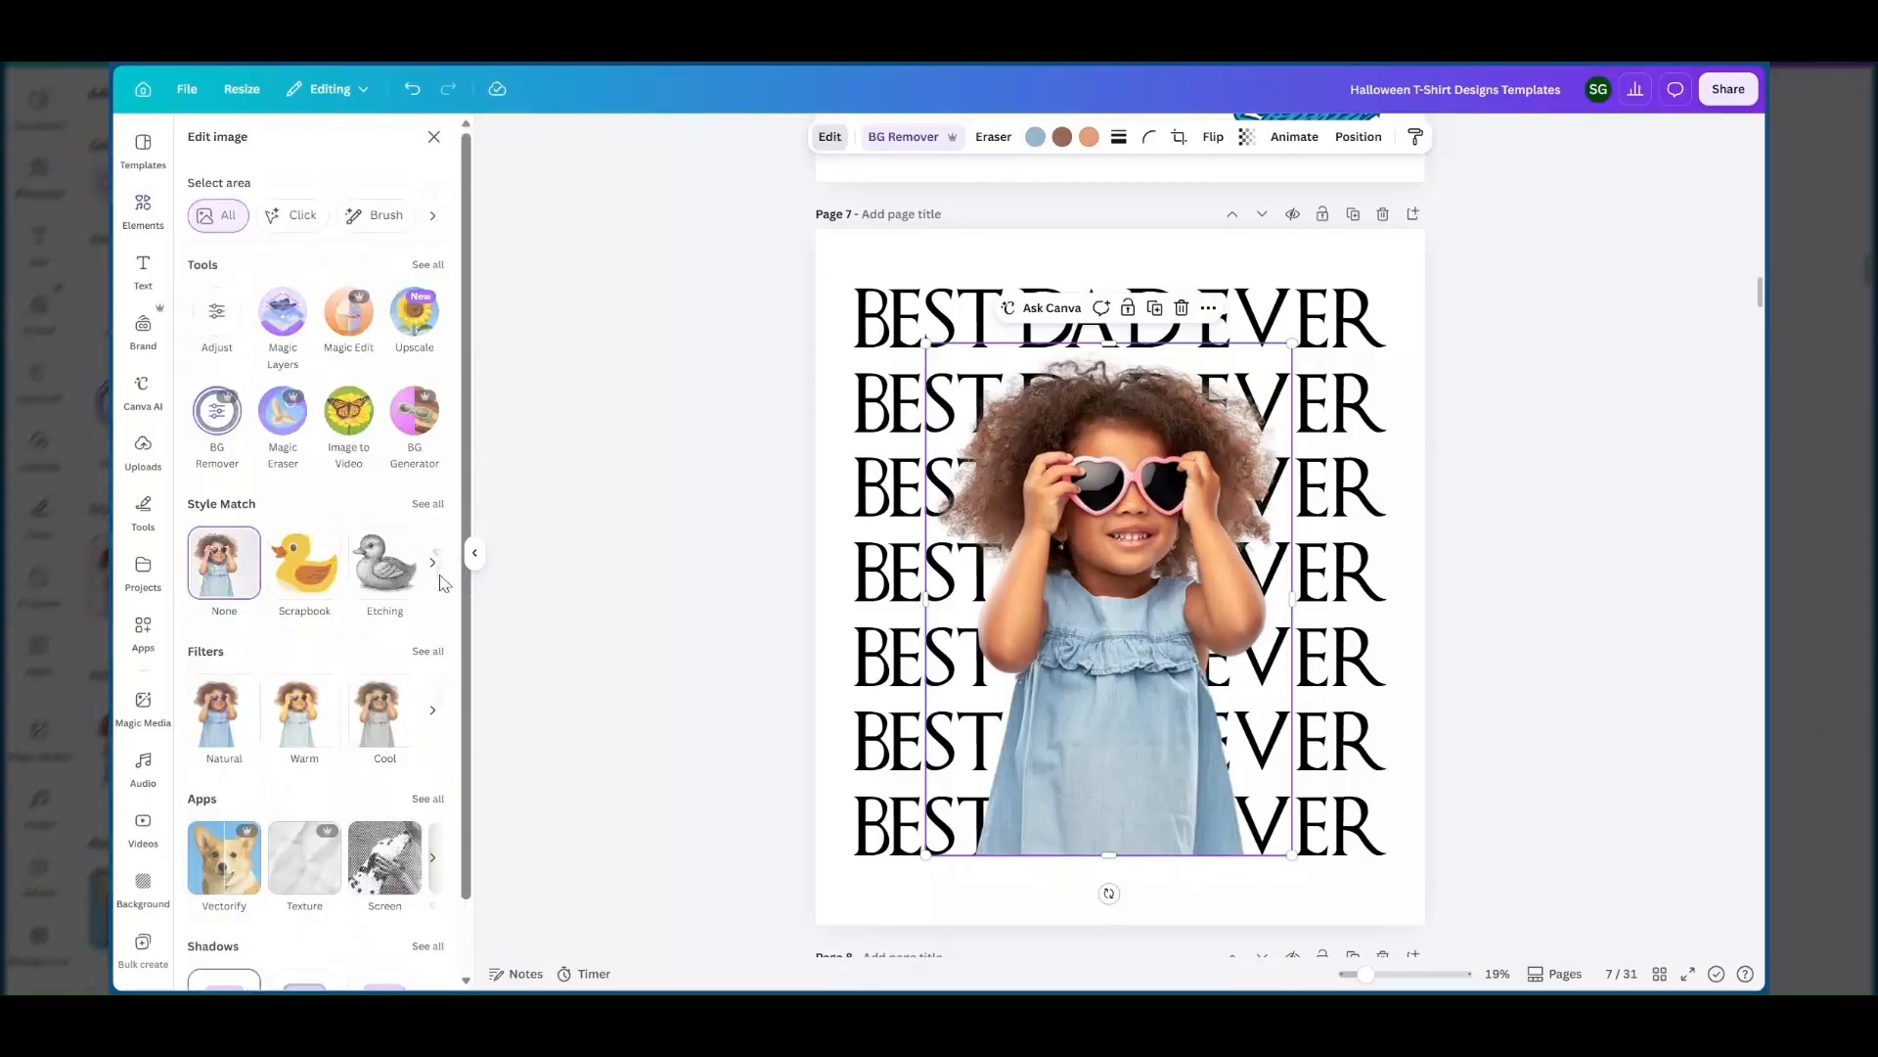
pyautogui.click(428, 650)
pyautogui.scroll(-5, 314, 649)
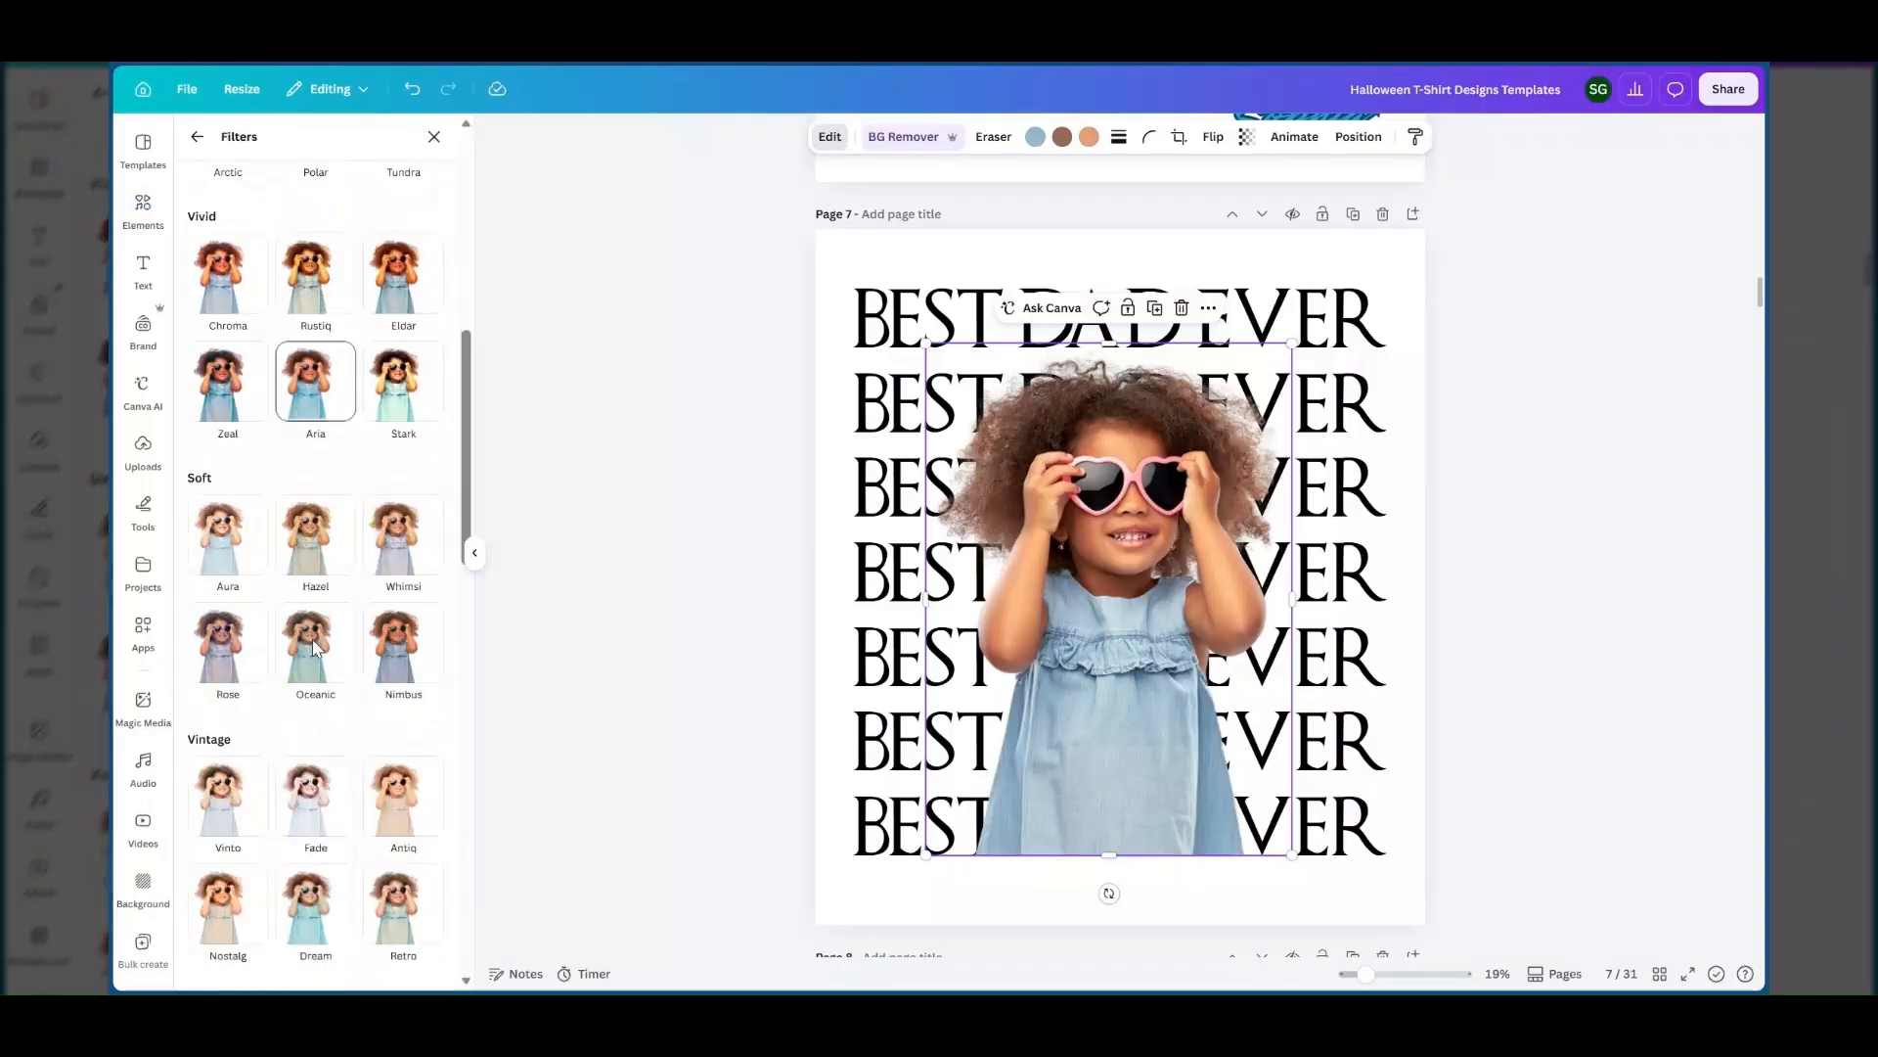
pyautogui.scroll(-4, 314, 648)
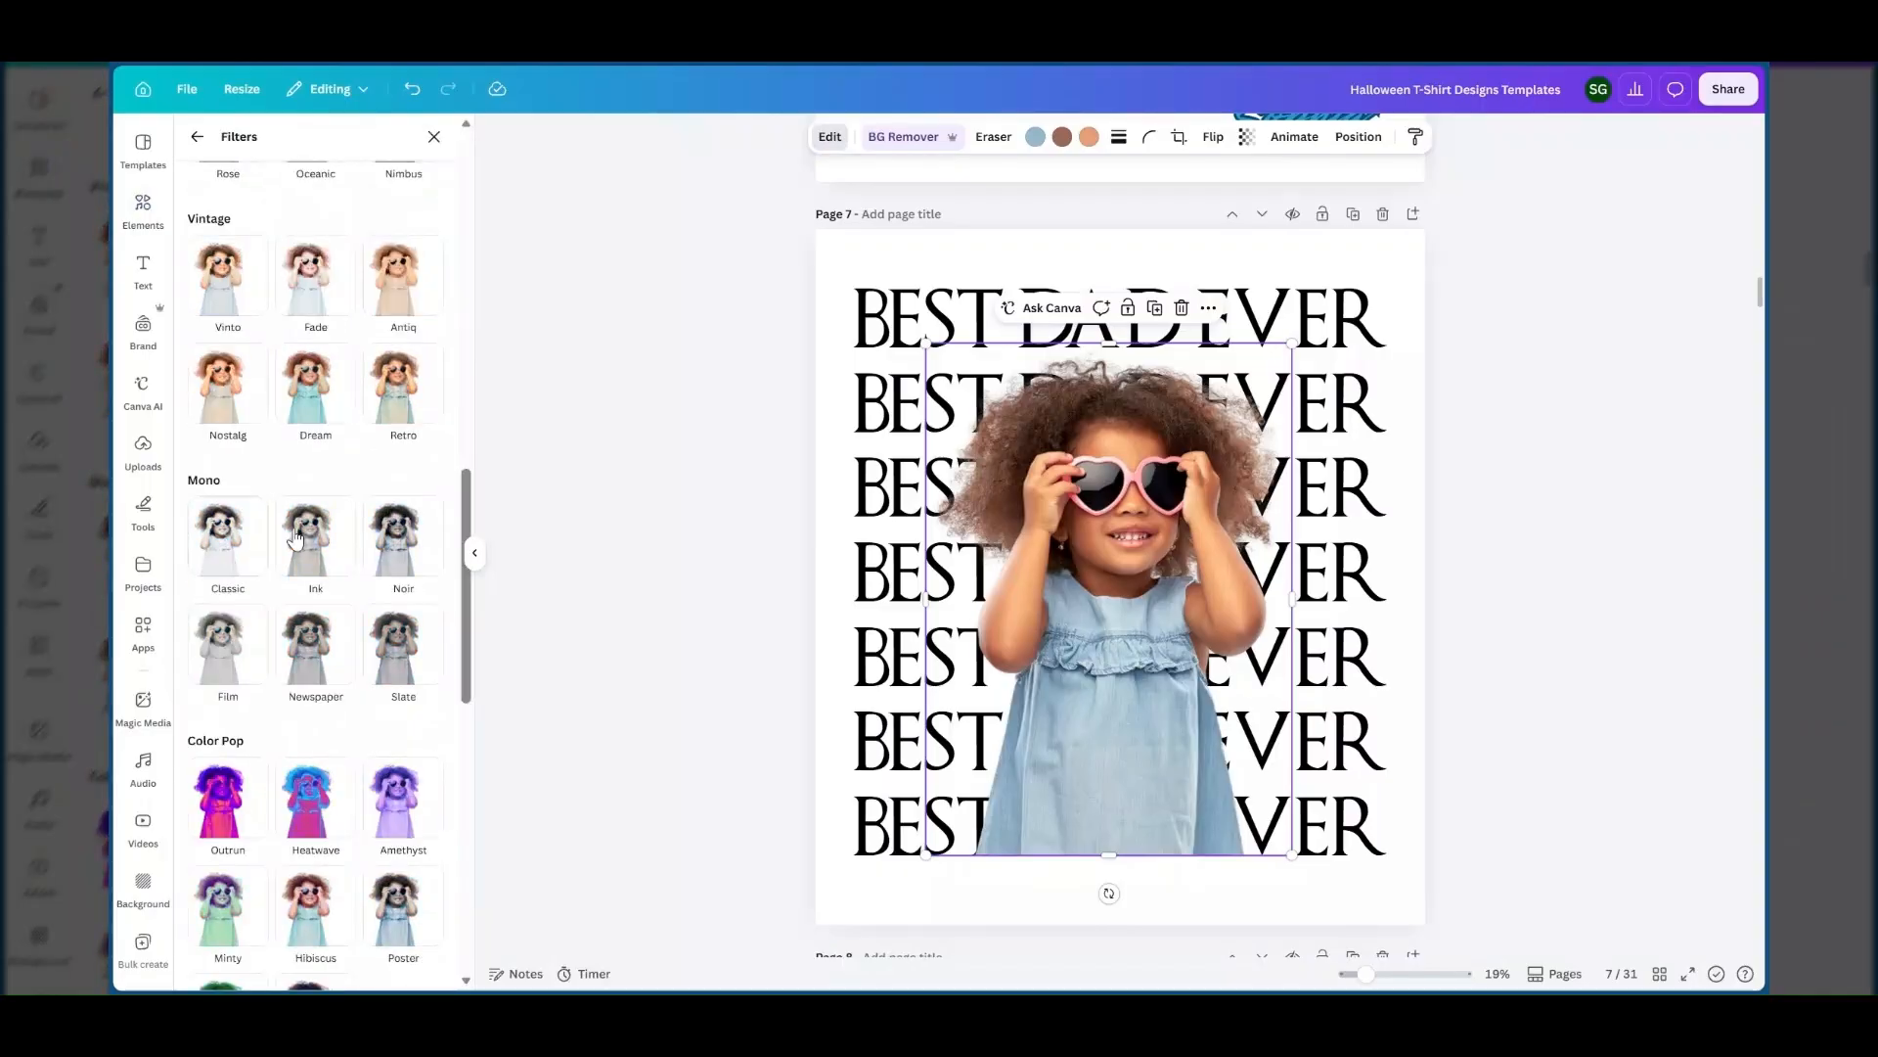
pyautogui.click(396, 557)
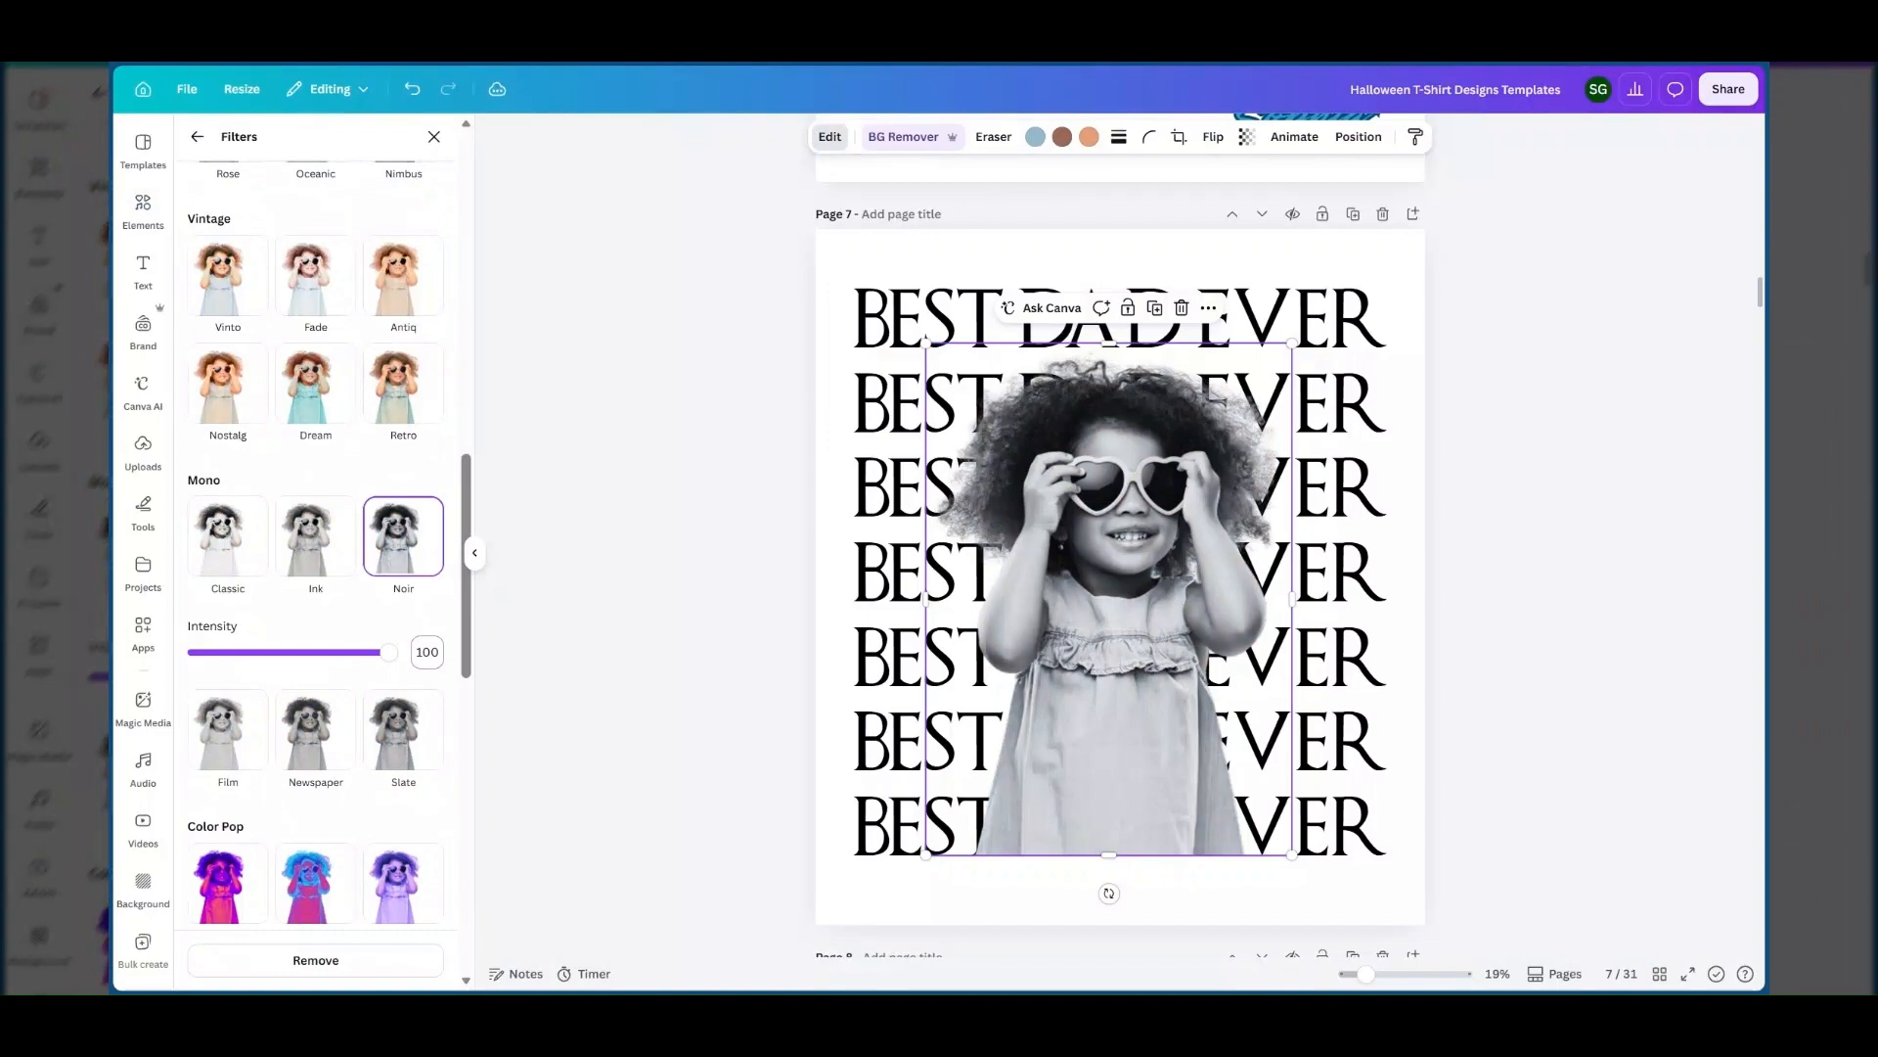
# Try the Slate, Newspaper, Film and Ink filters on the girl's photo and go back to Noir.
pyautogui.moveTo(388, 651); pyautogui.dragTo(455, 661)
pyautogui.click(402, 749)
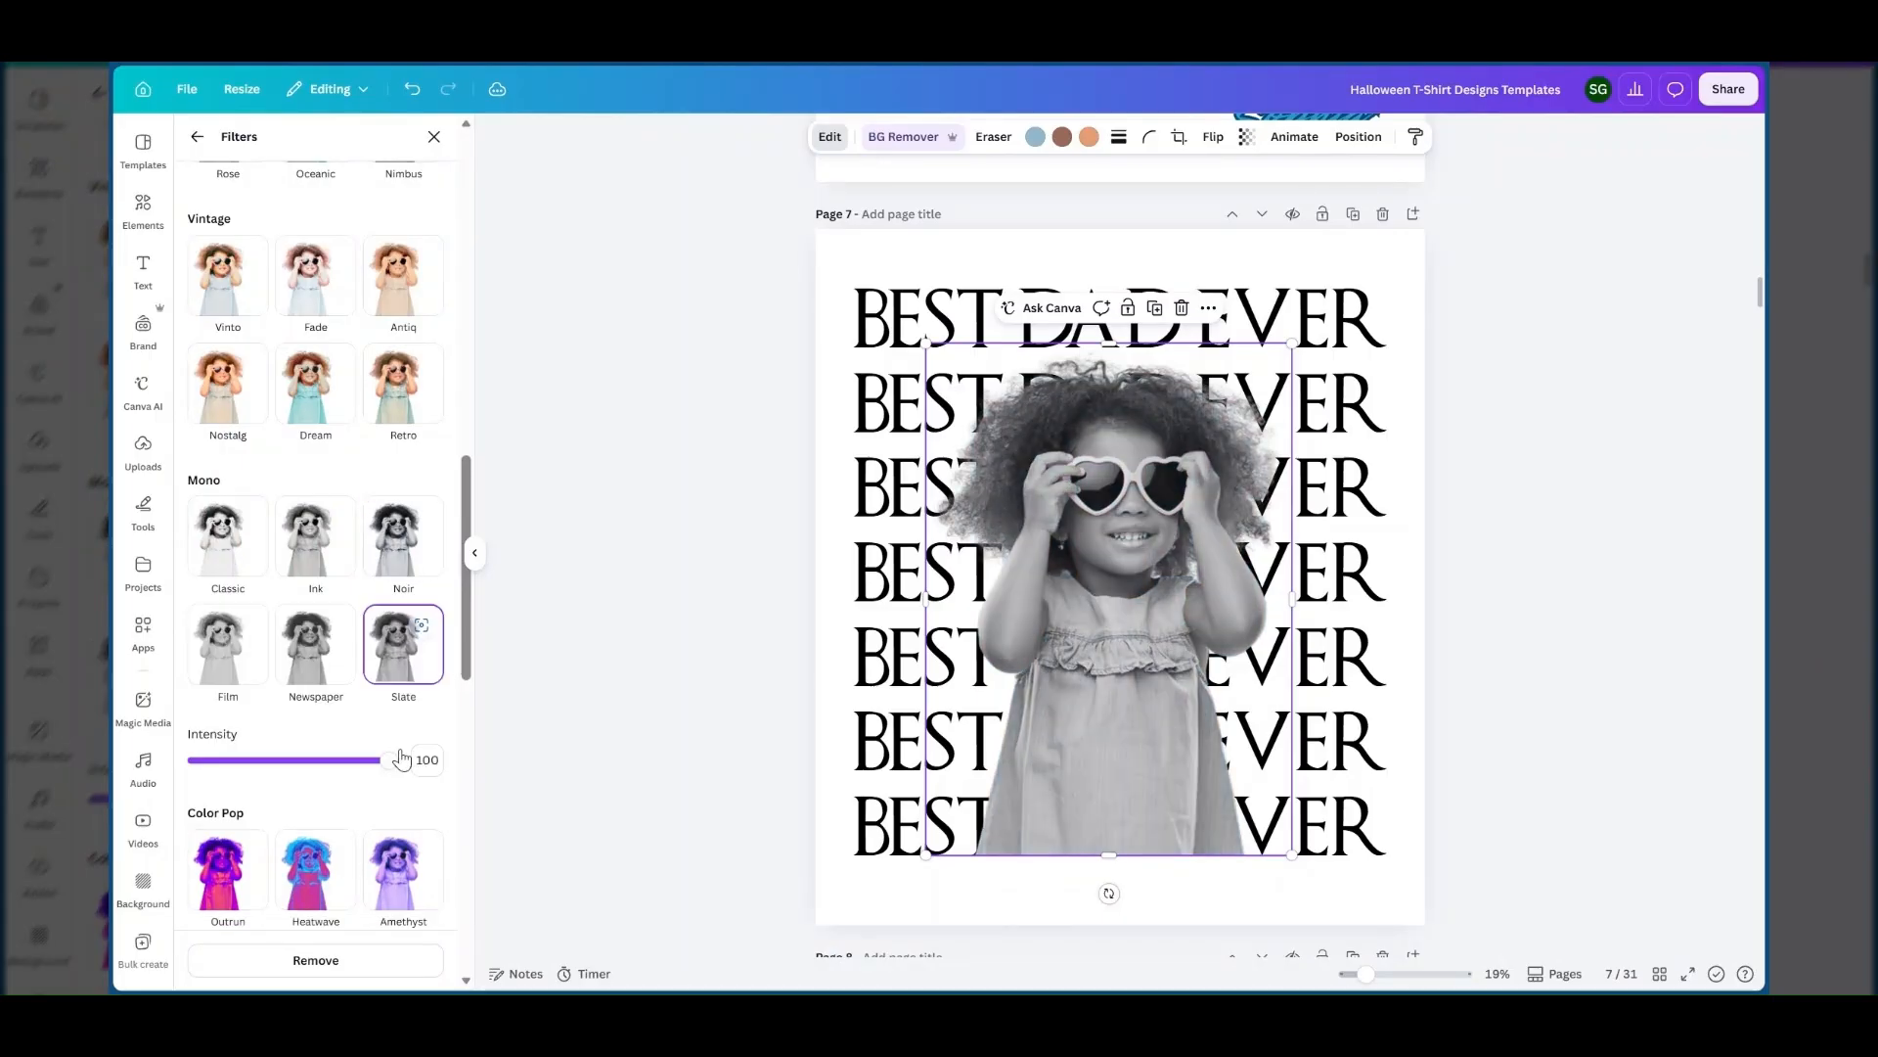
pyautogui.click(308, 669)
pyautogui.click(228, 631)
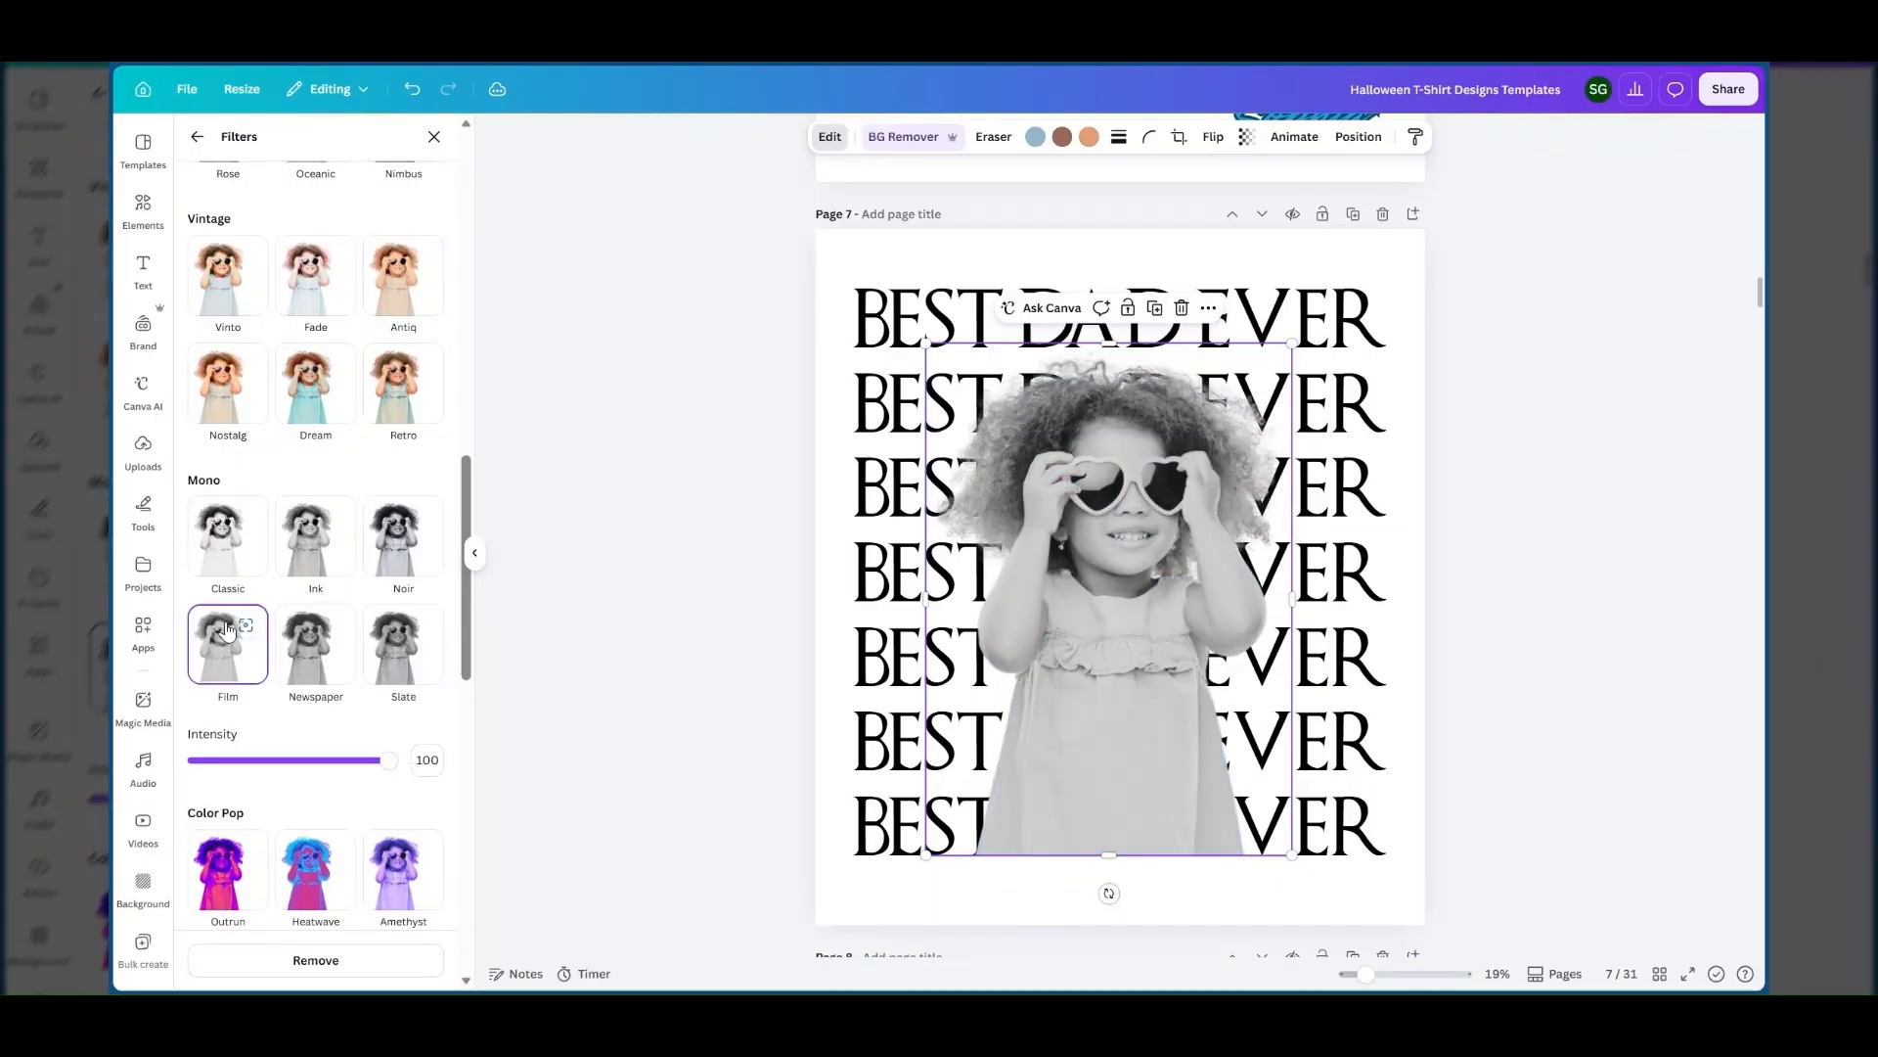
pyautogui.click(332, 547)
pyautogui.click(408, 548)
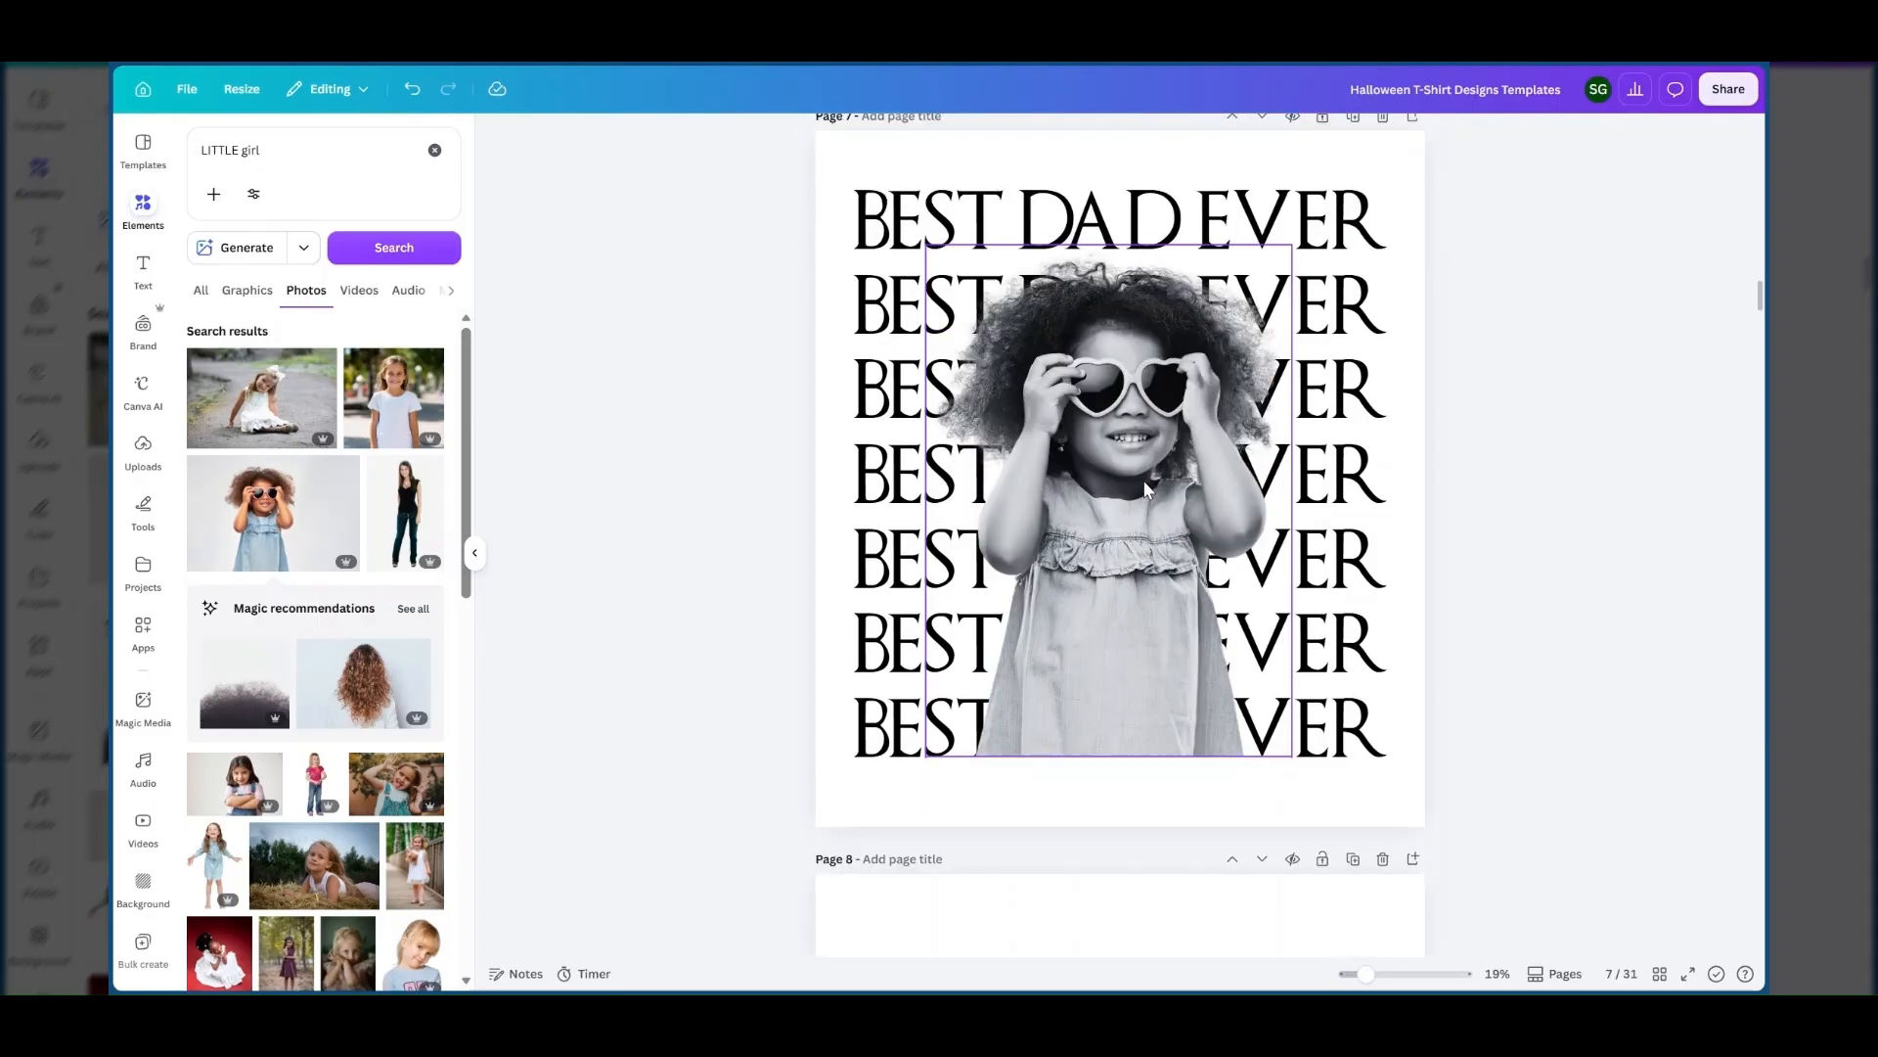
# Inspect the script name lettering below the stacked text of the finished design on page 6.
pyautogui.scroll(3, 1219, 496)
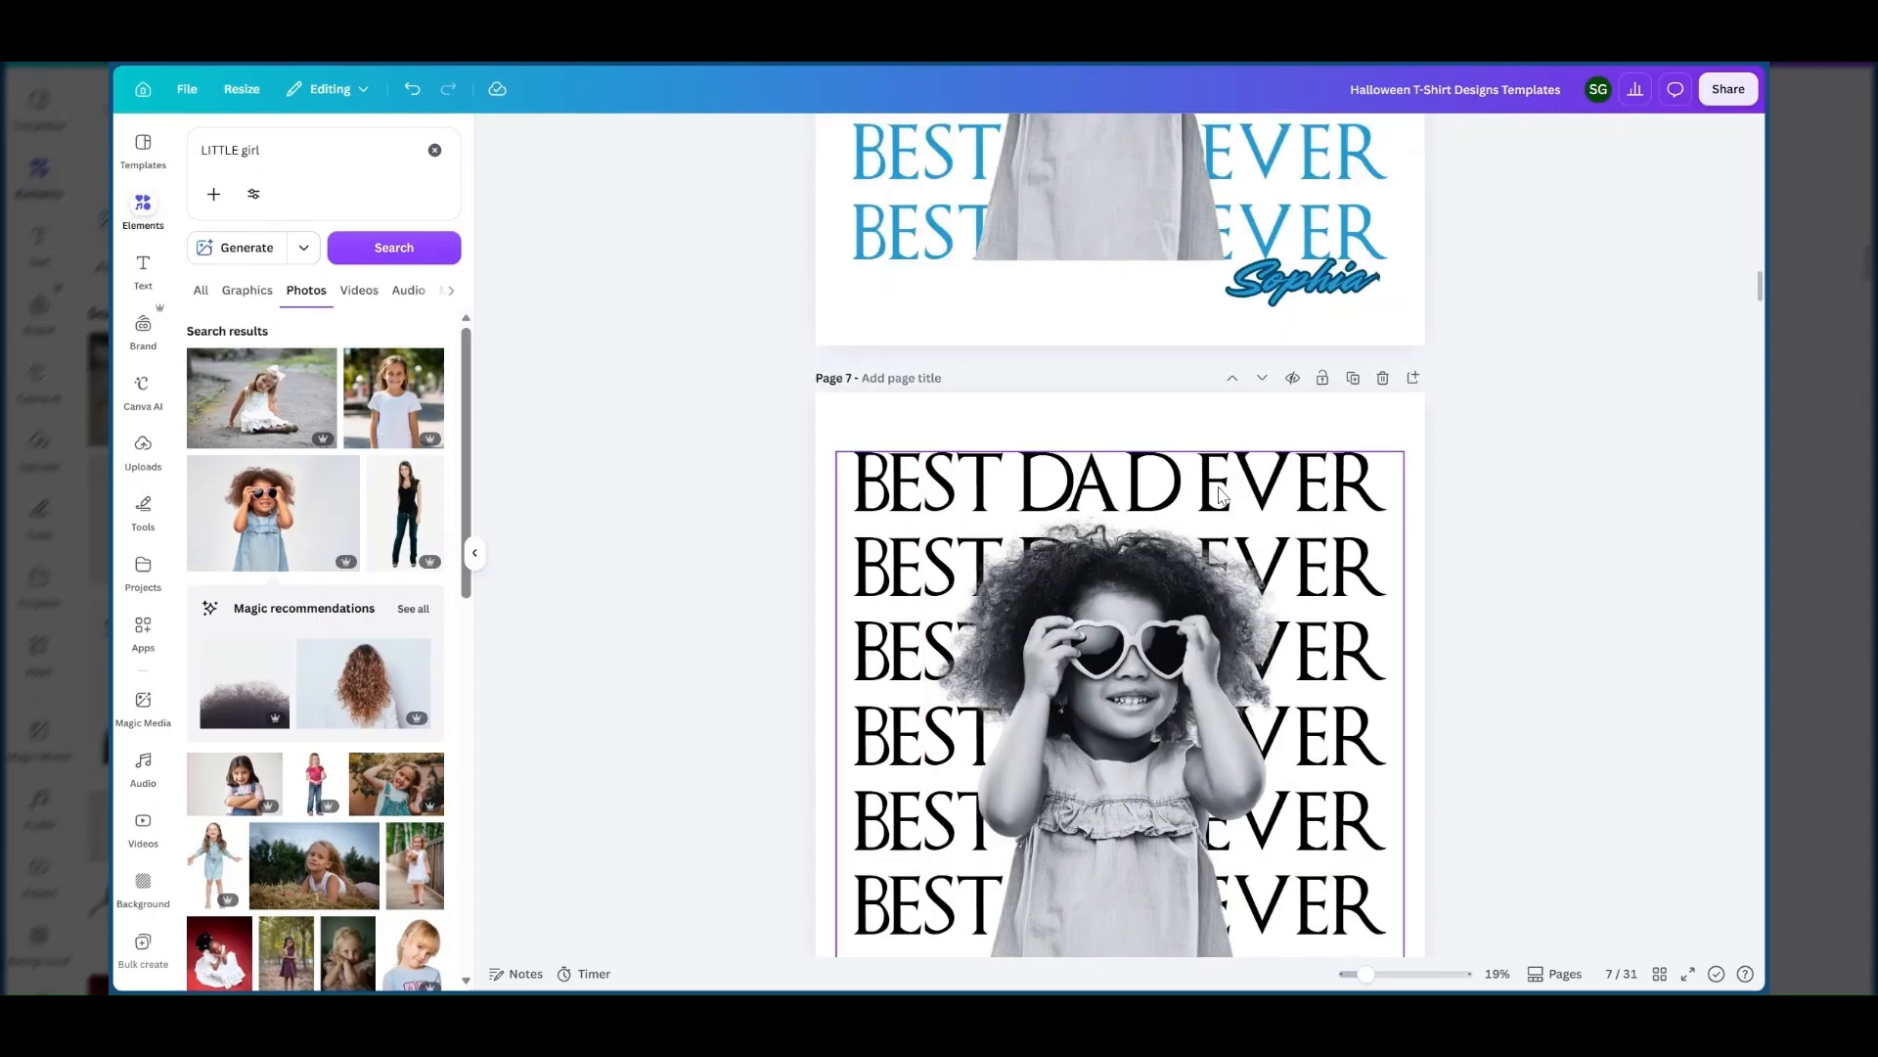
pyautogui.scroll(1, 1220, 496)
pyautogui.click(1323, 325)
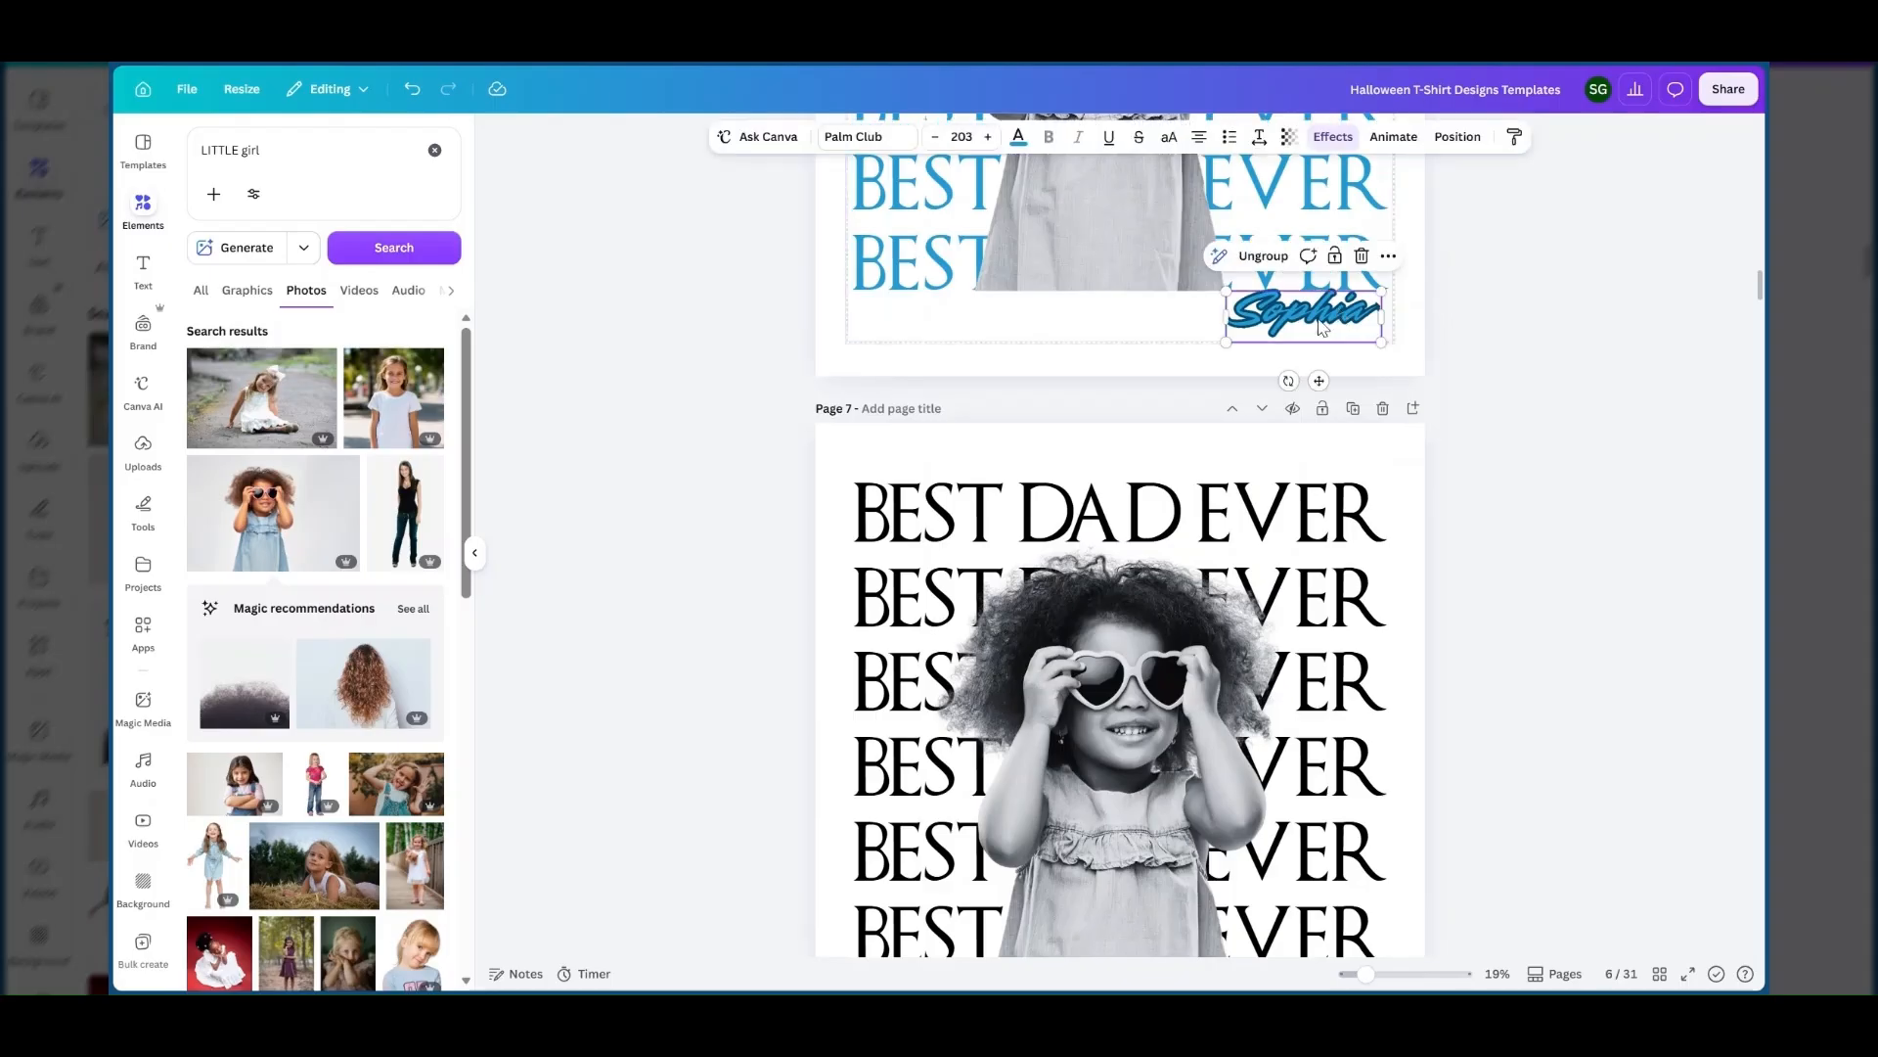
pyautogui.scroll(-5, 1311, 326)
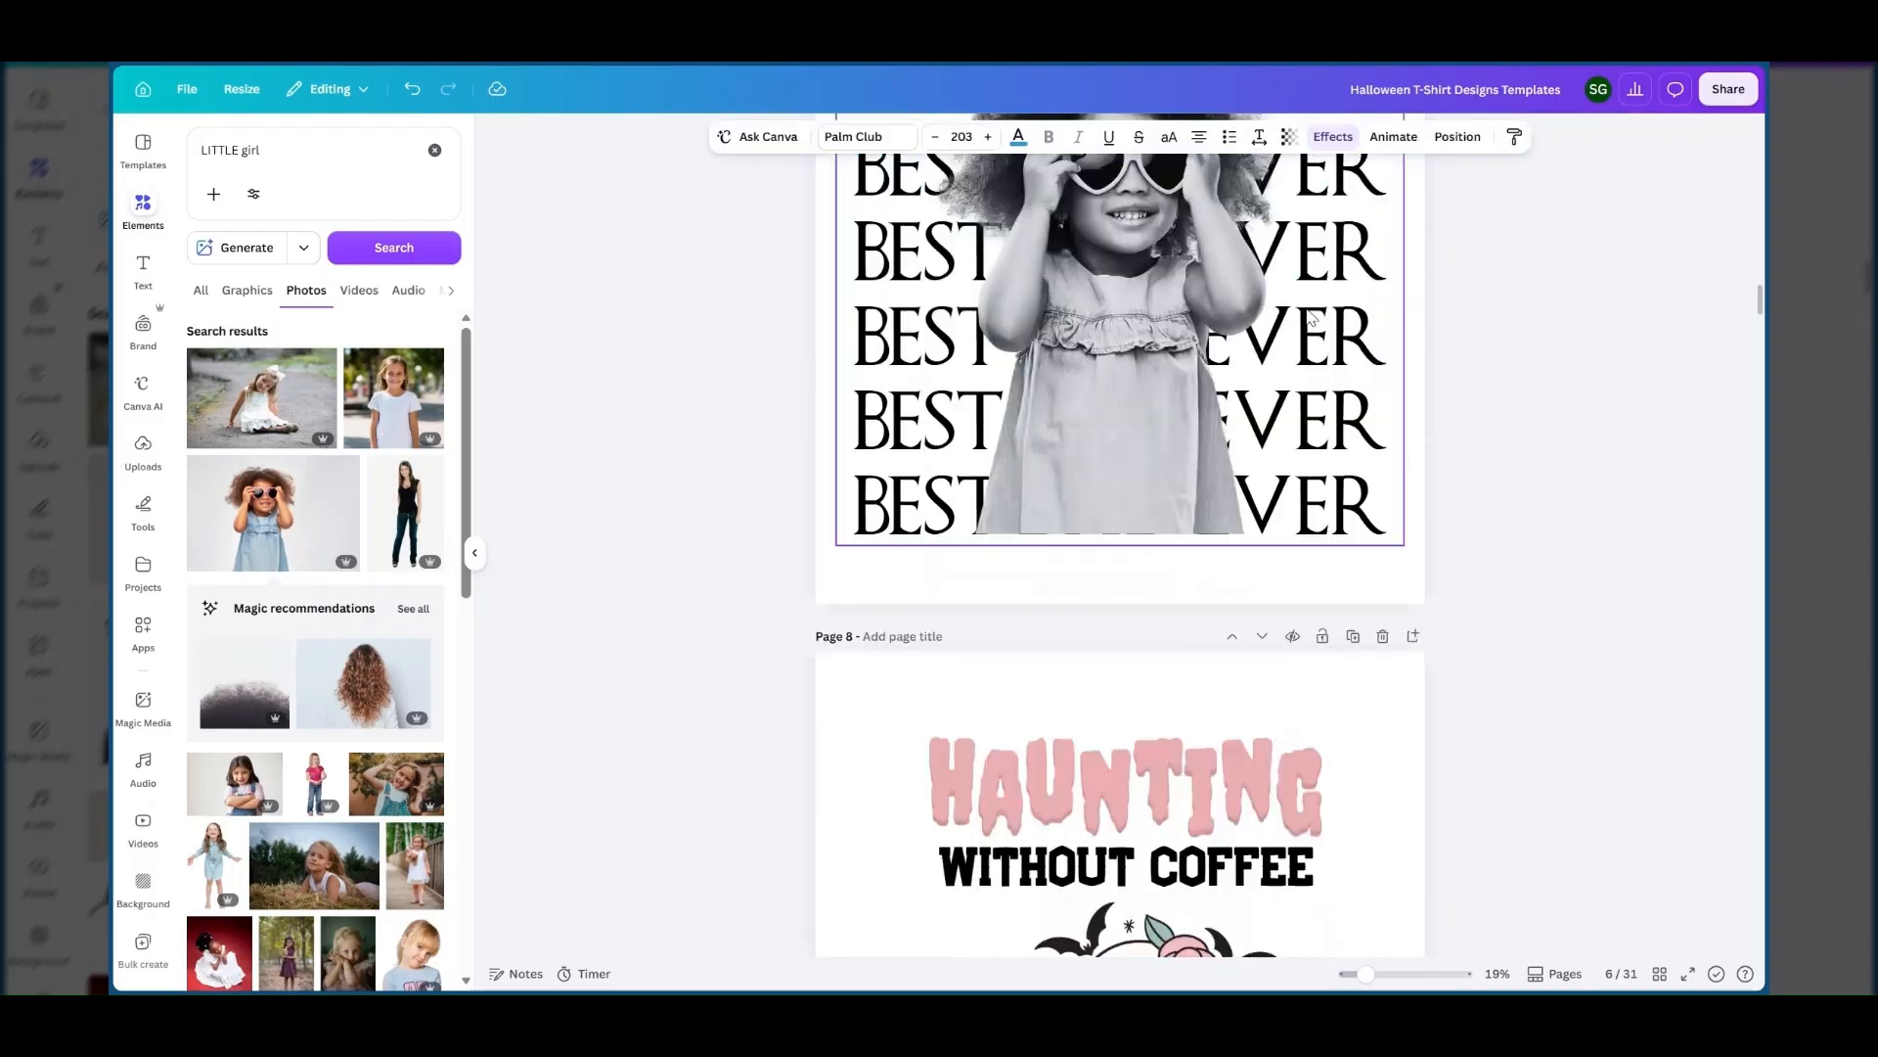
pyautogui.scroll(2, 1311, 317)
pyautogui.scroll(2, 1284, 350)
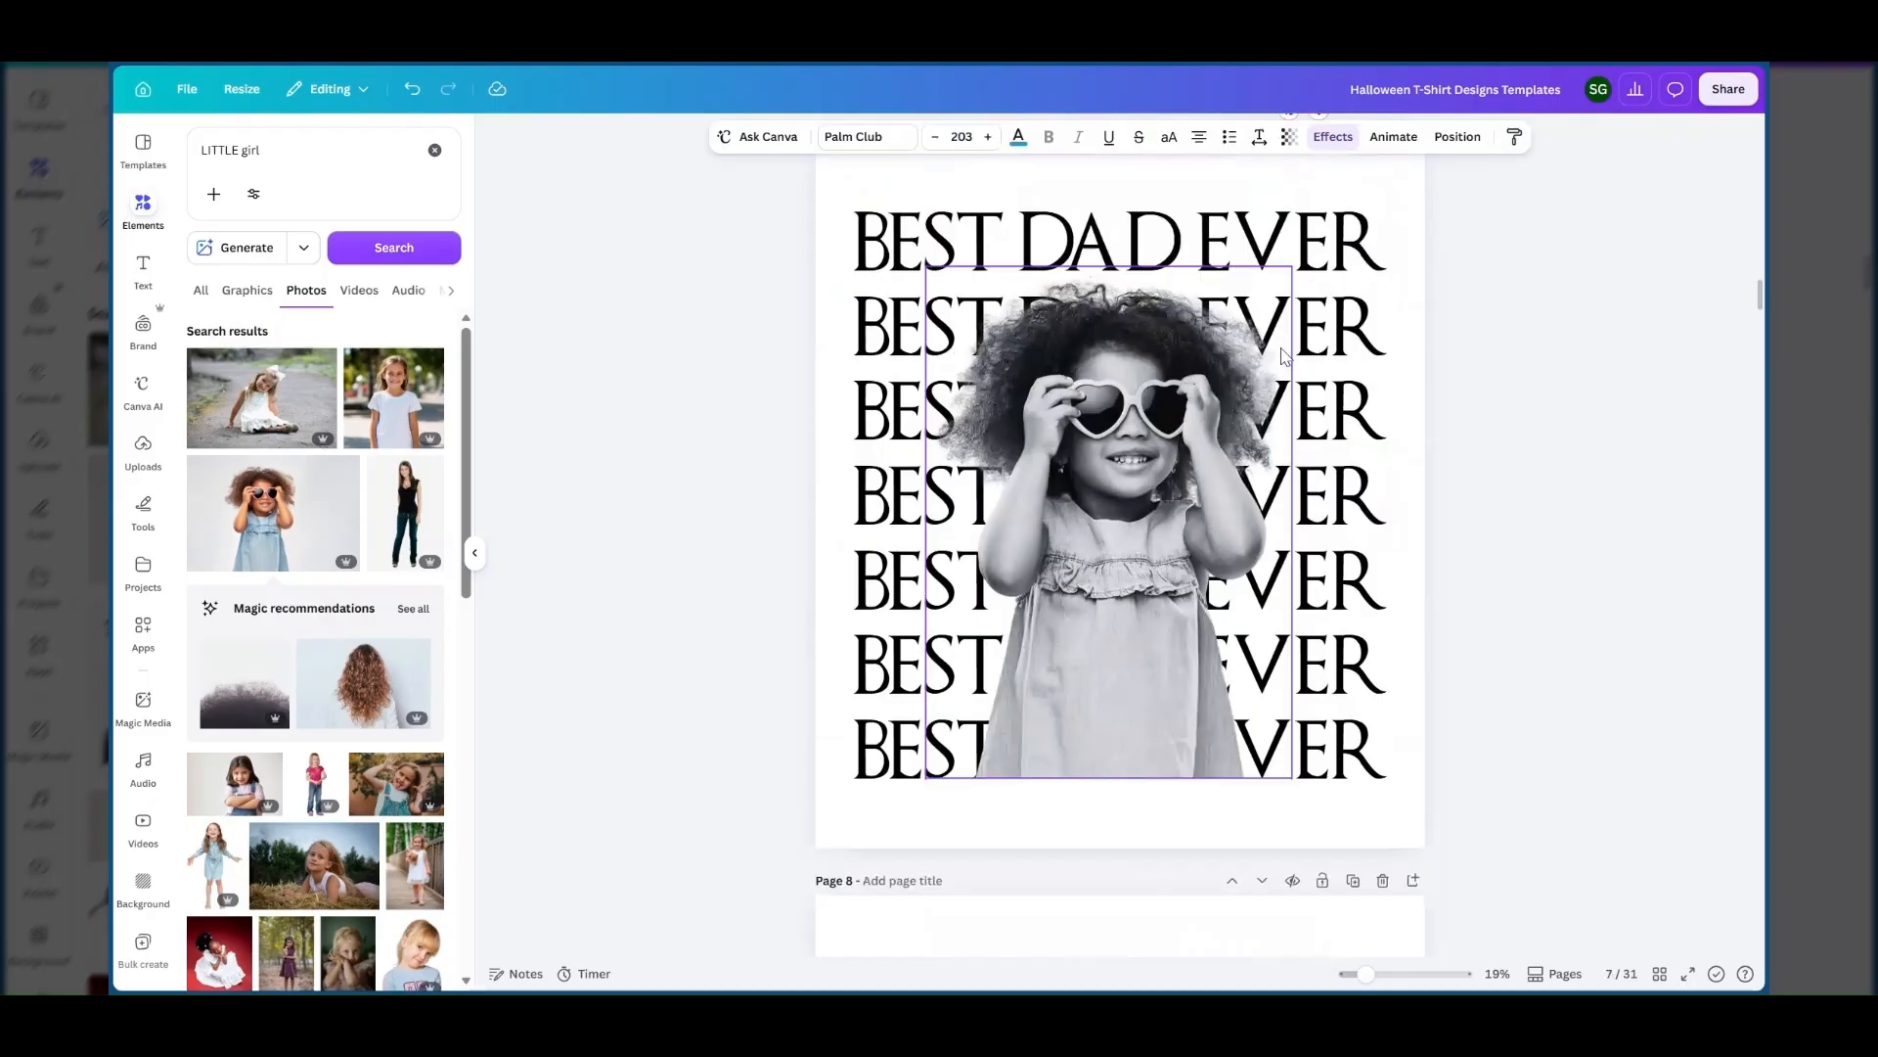
pyautogui.scroll(1, 1285, 354)
# Add a heading with the girl's first name at size 196 and place it below the EVER of the last text line.
pyautogui.click(143, 270)
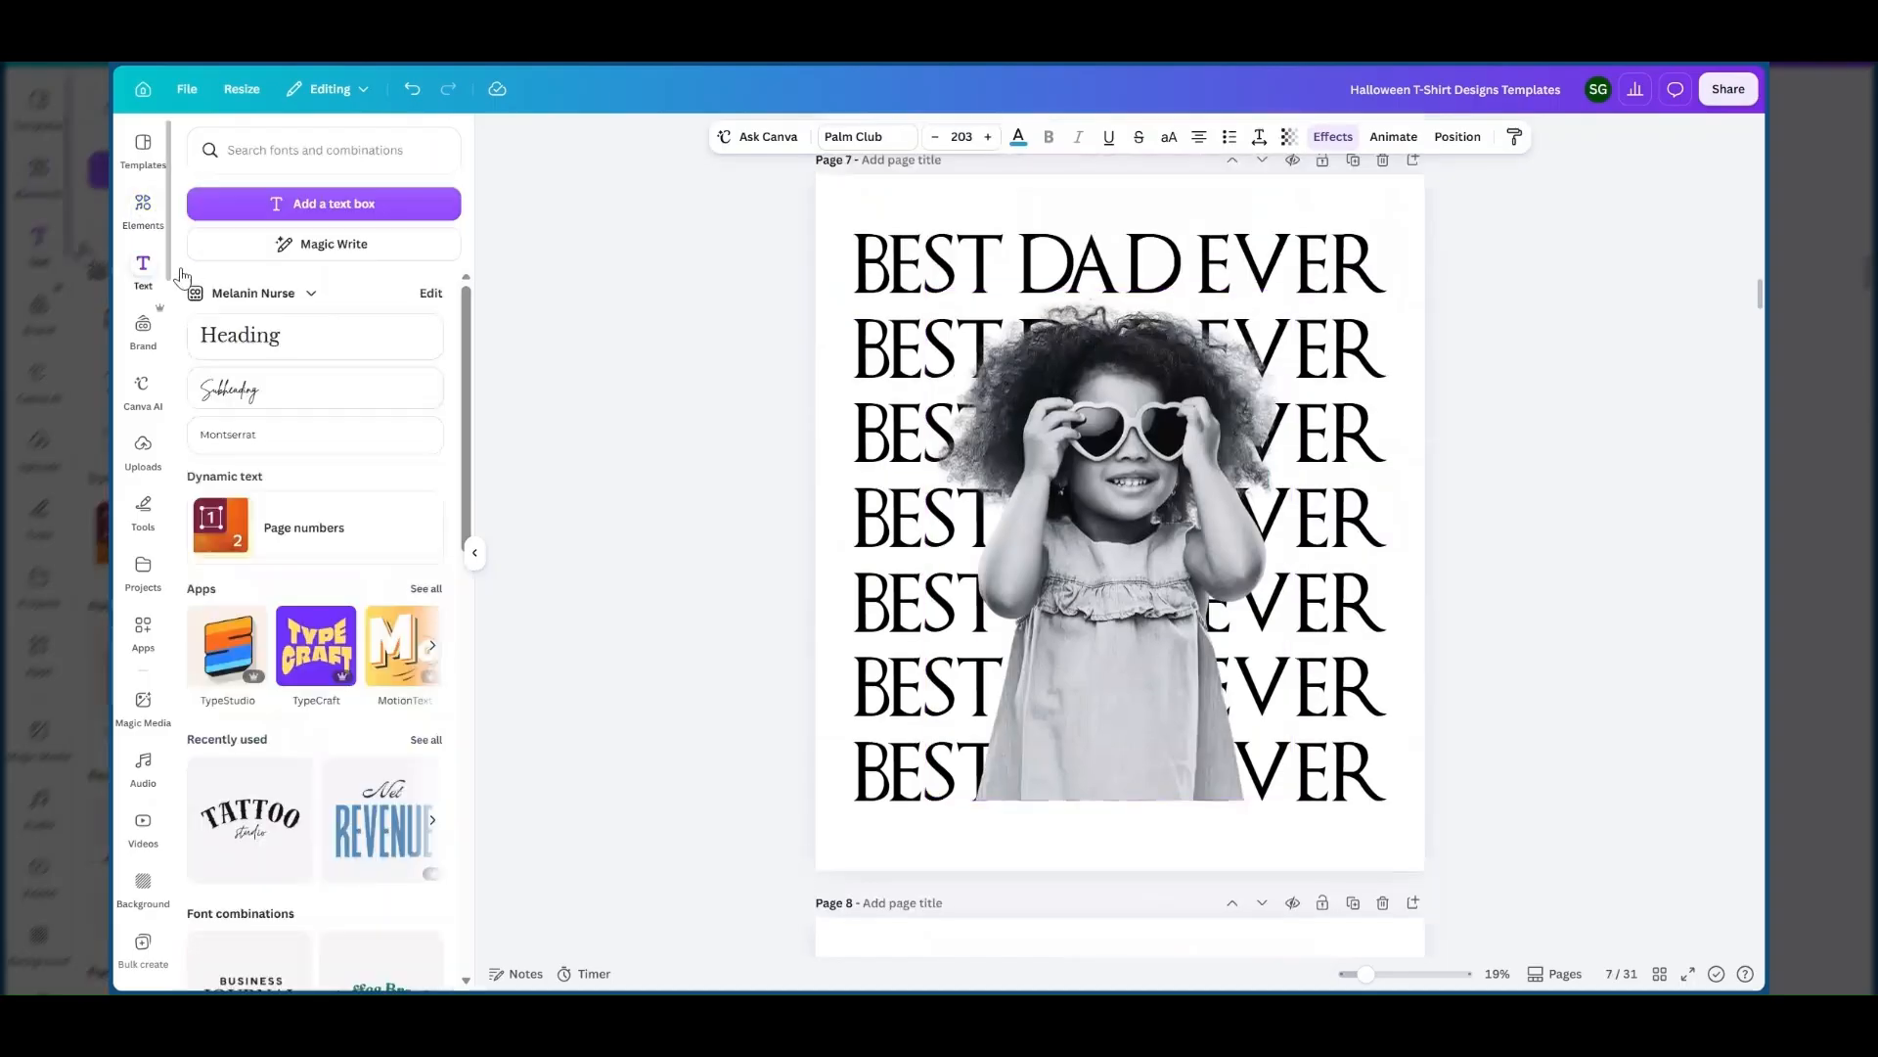
pyautogui.click(239, 335)
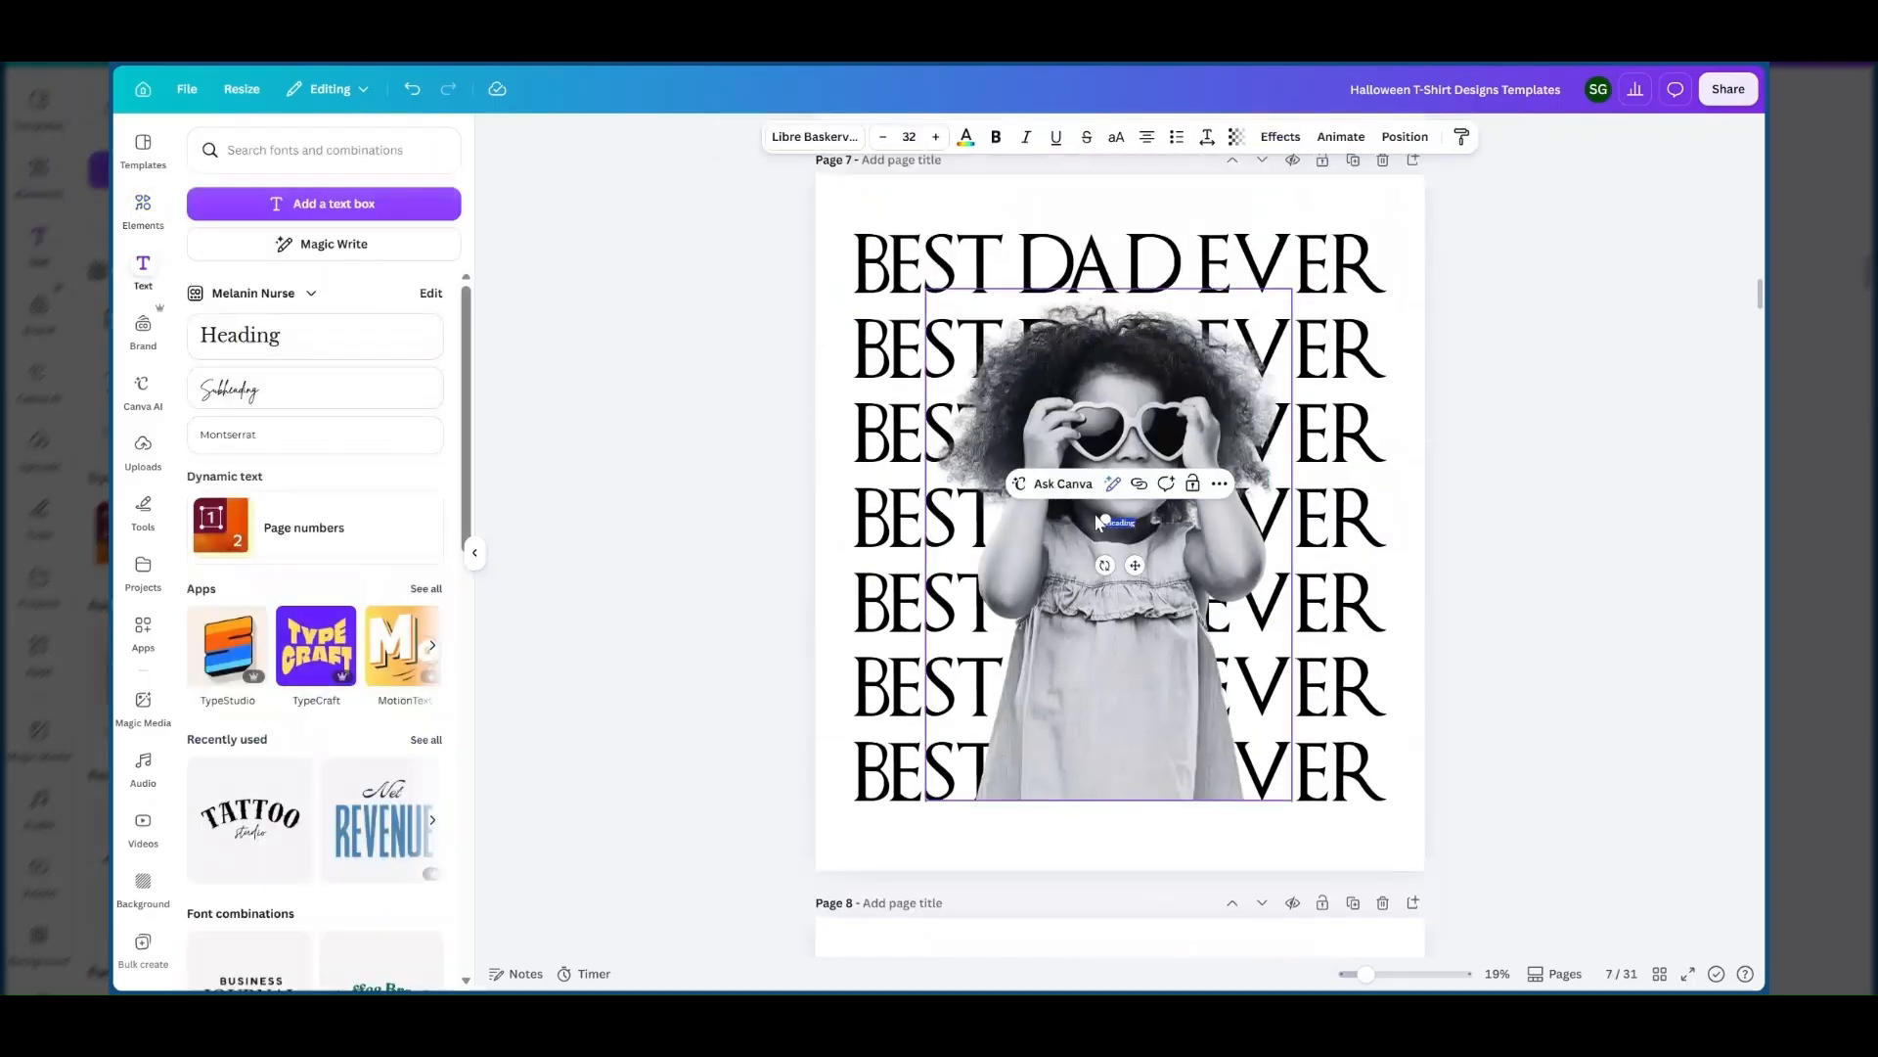
pyautogui.moveTo(1097, 521); pyautogui.dragTo(958, 460)
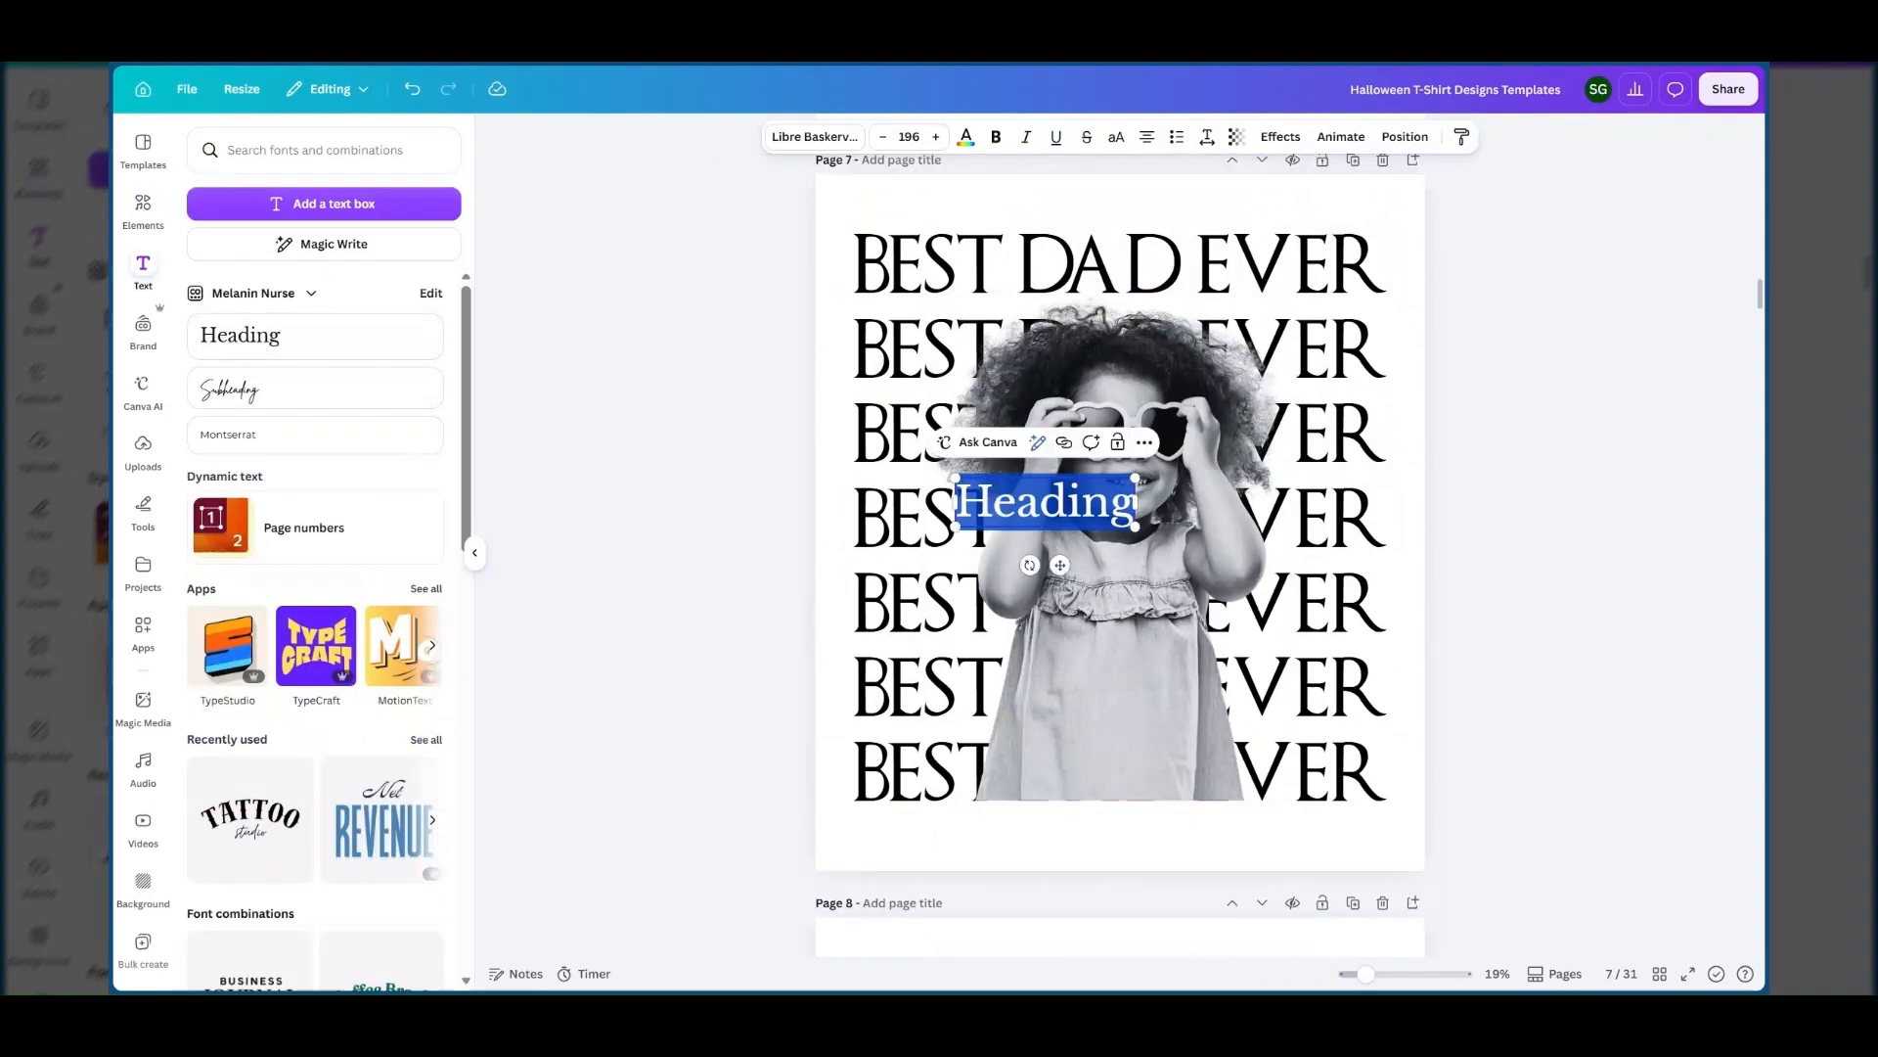
pyautogui.write('S')
pyautogui.press('BackSpace')
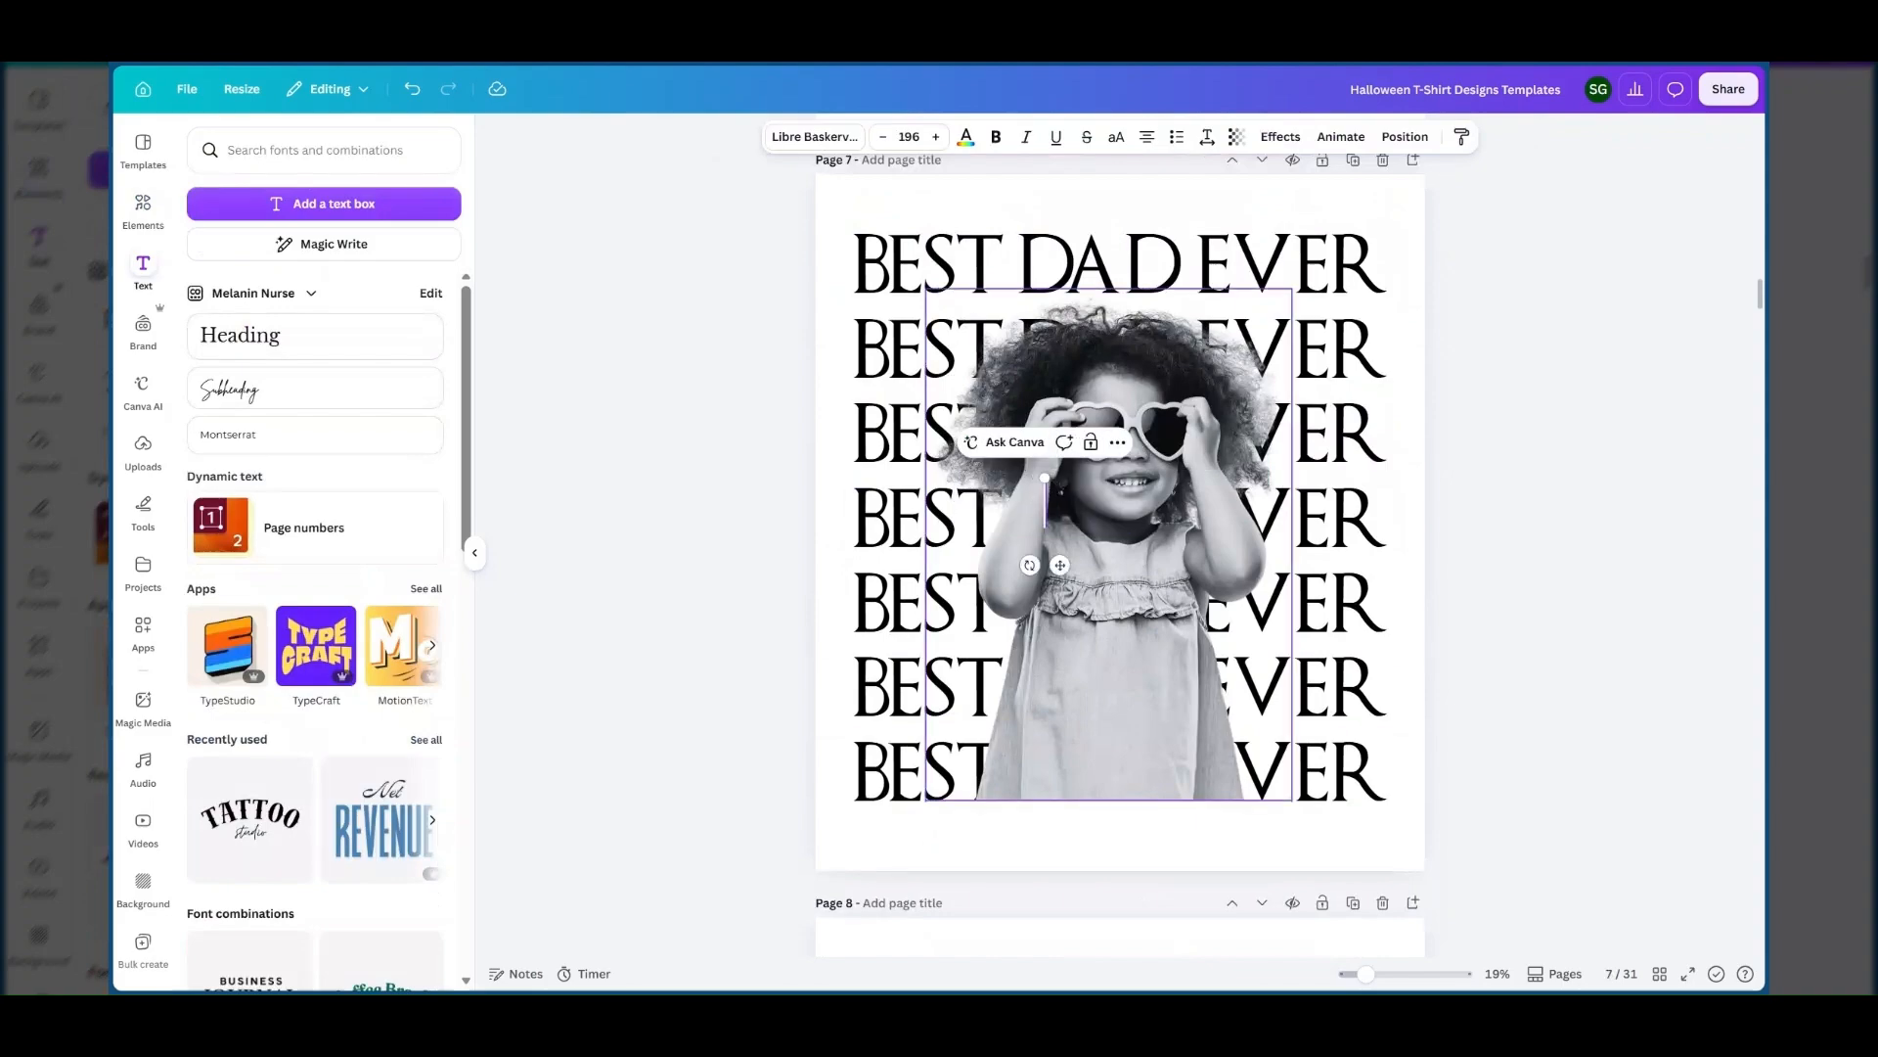
pyautogui.write('Sophia')
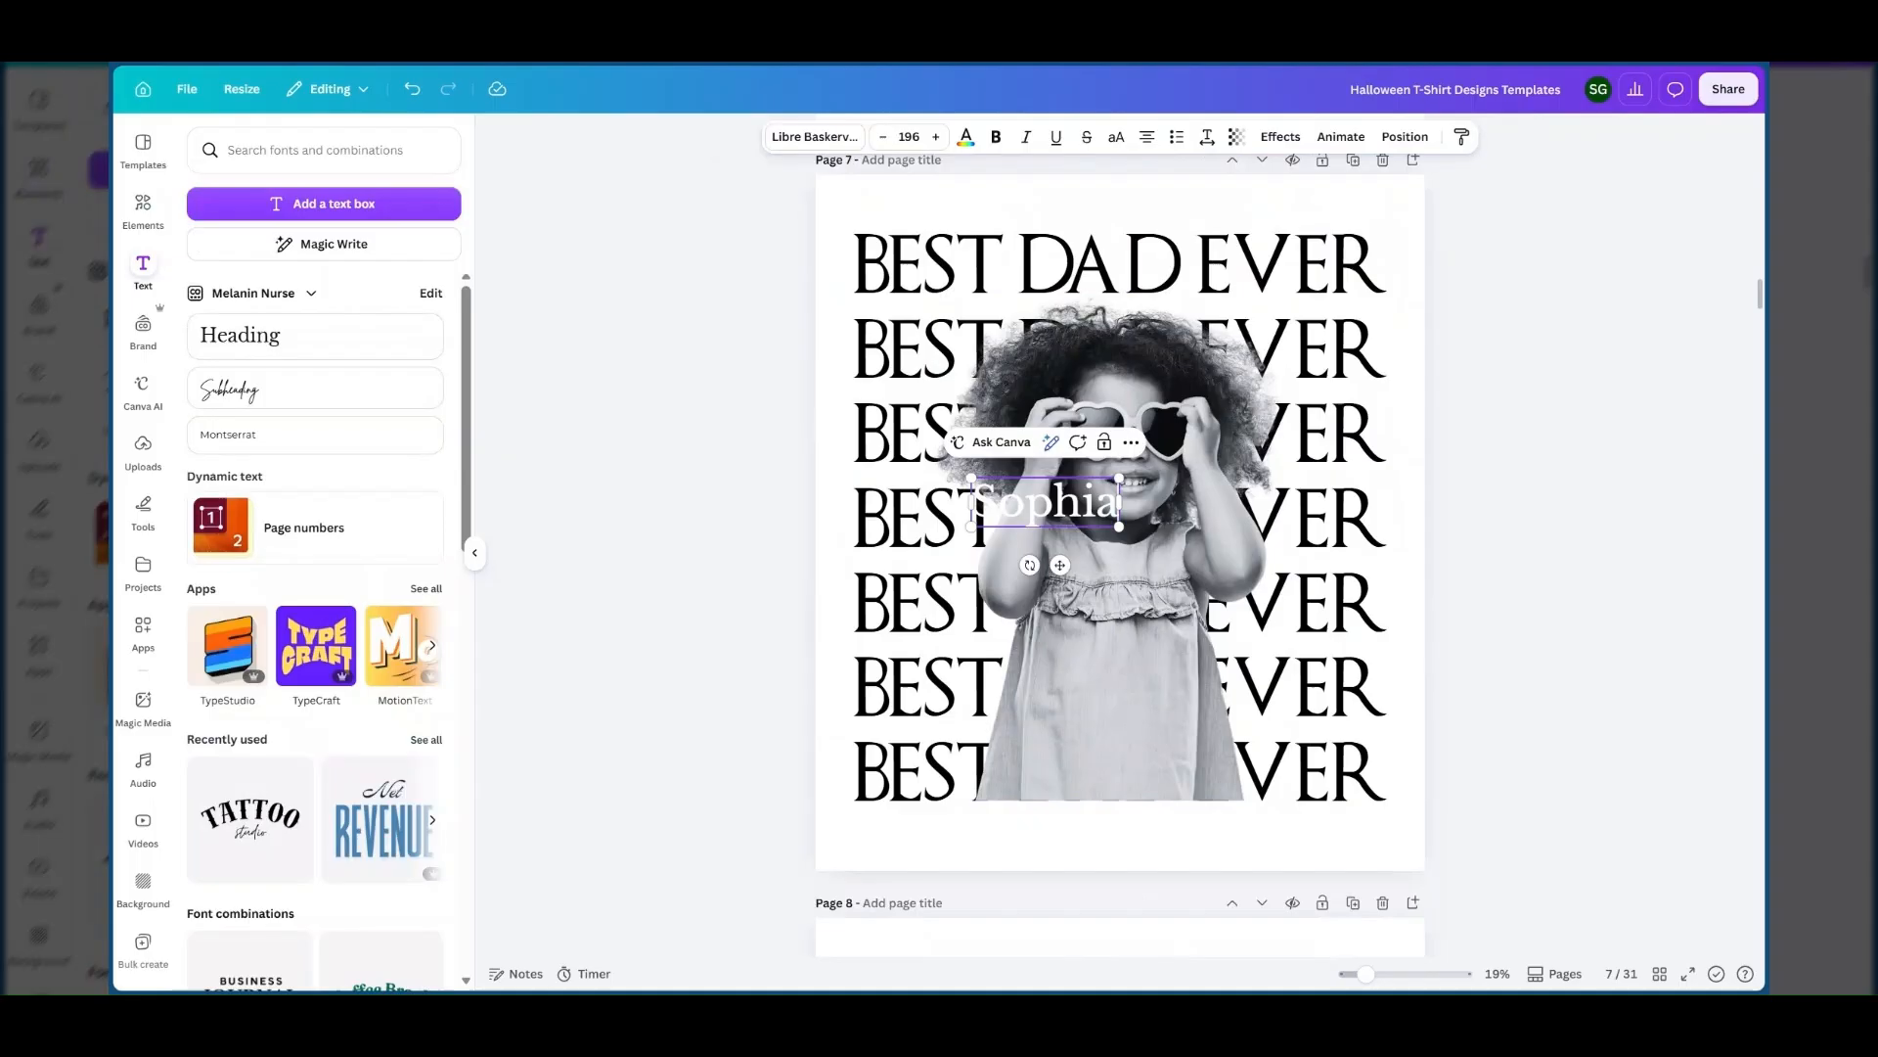
pyautogui.moveTo(1071, 569); pyautogui.dragTo(1316, 886)
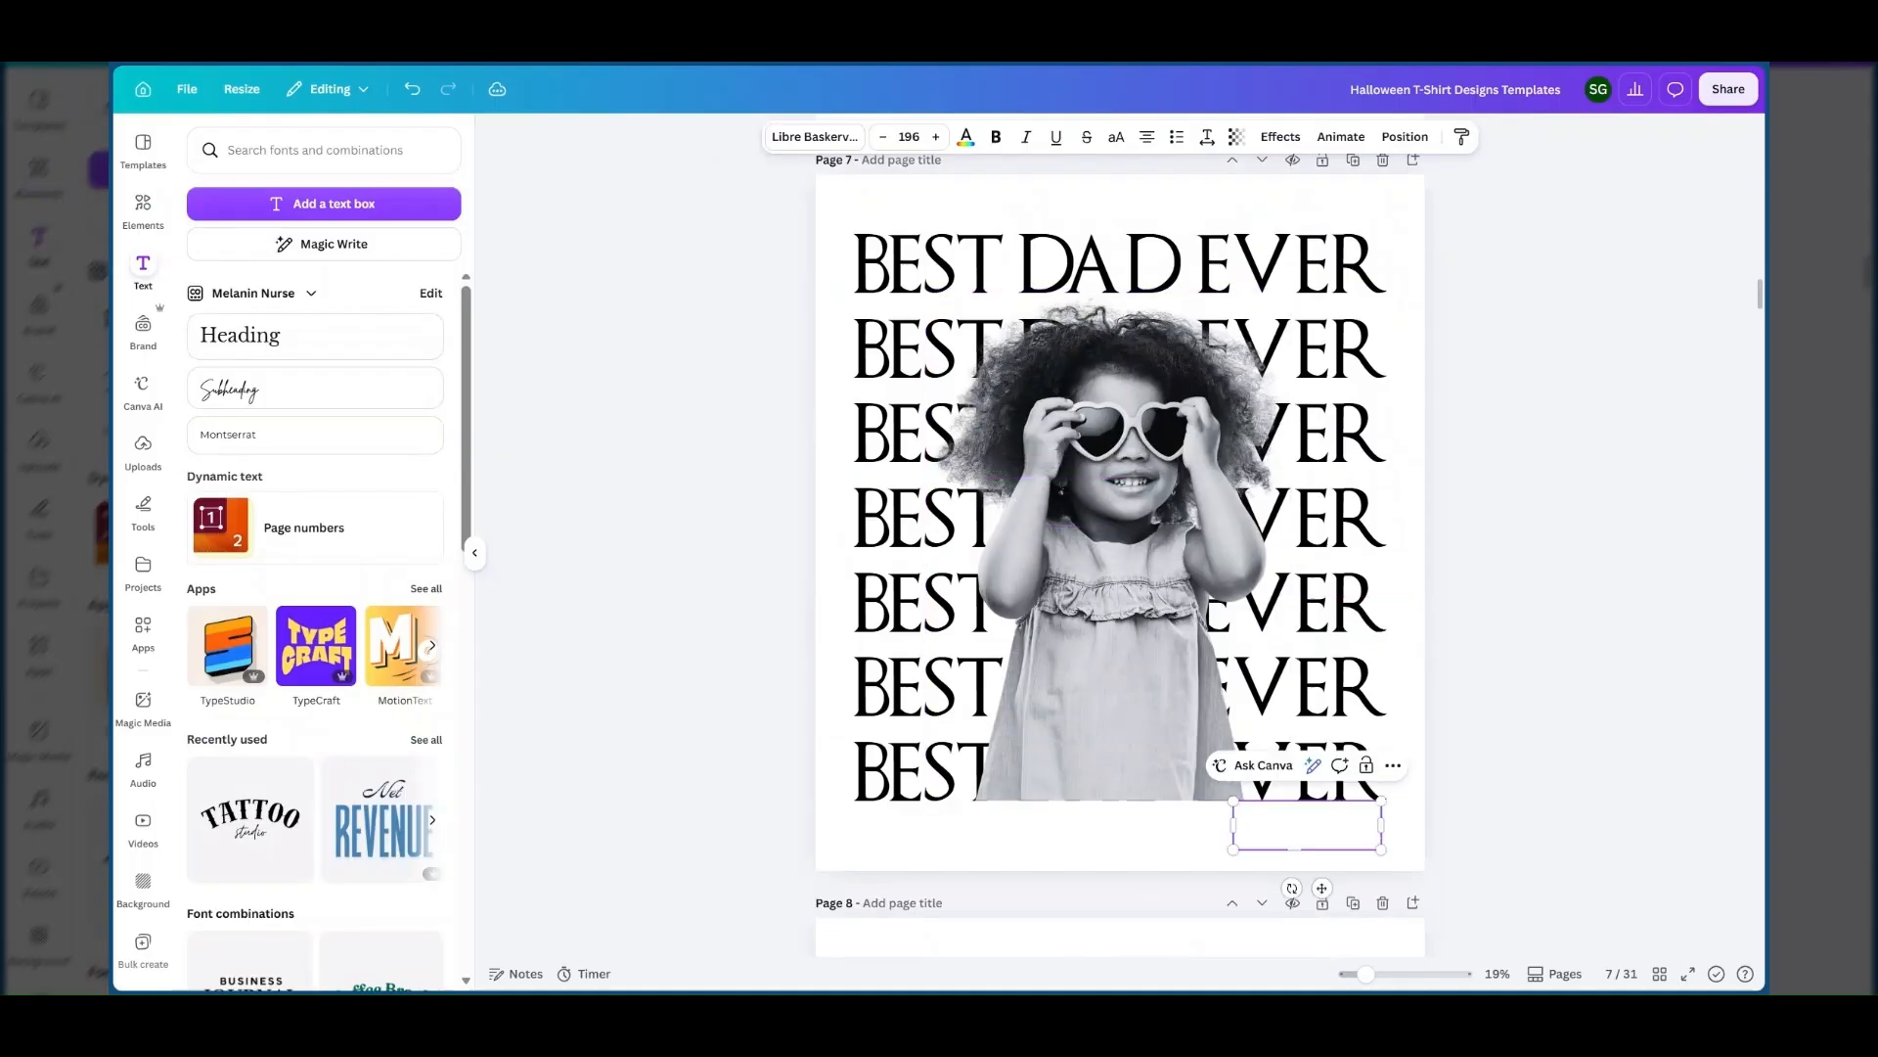
# Change the colour of the name text below the stacked lines to black.
pyautogui.doubleClick(1301, 827)
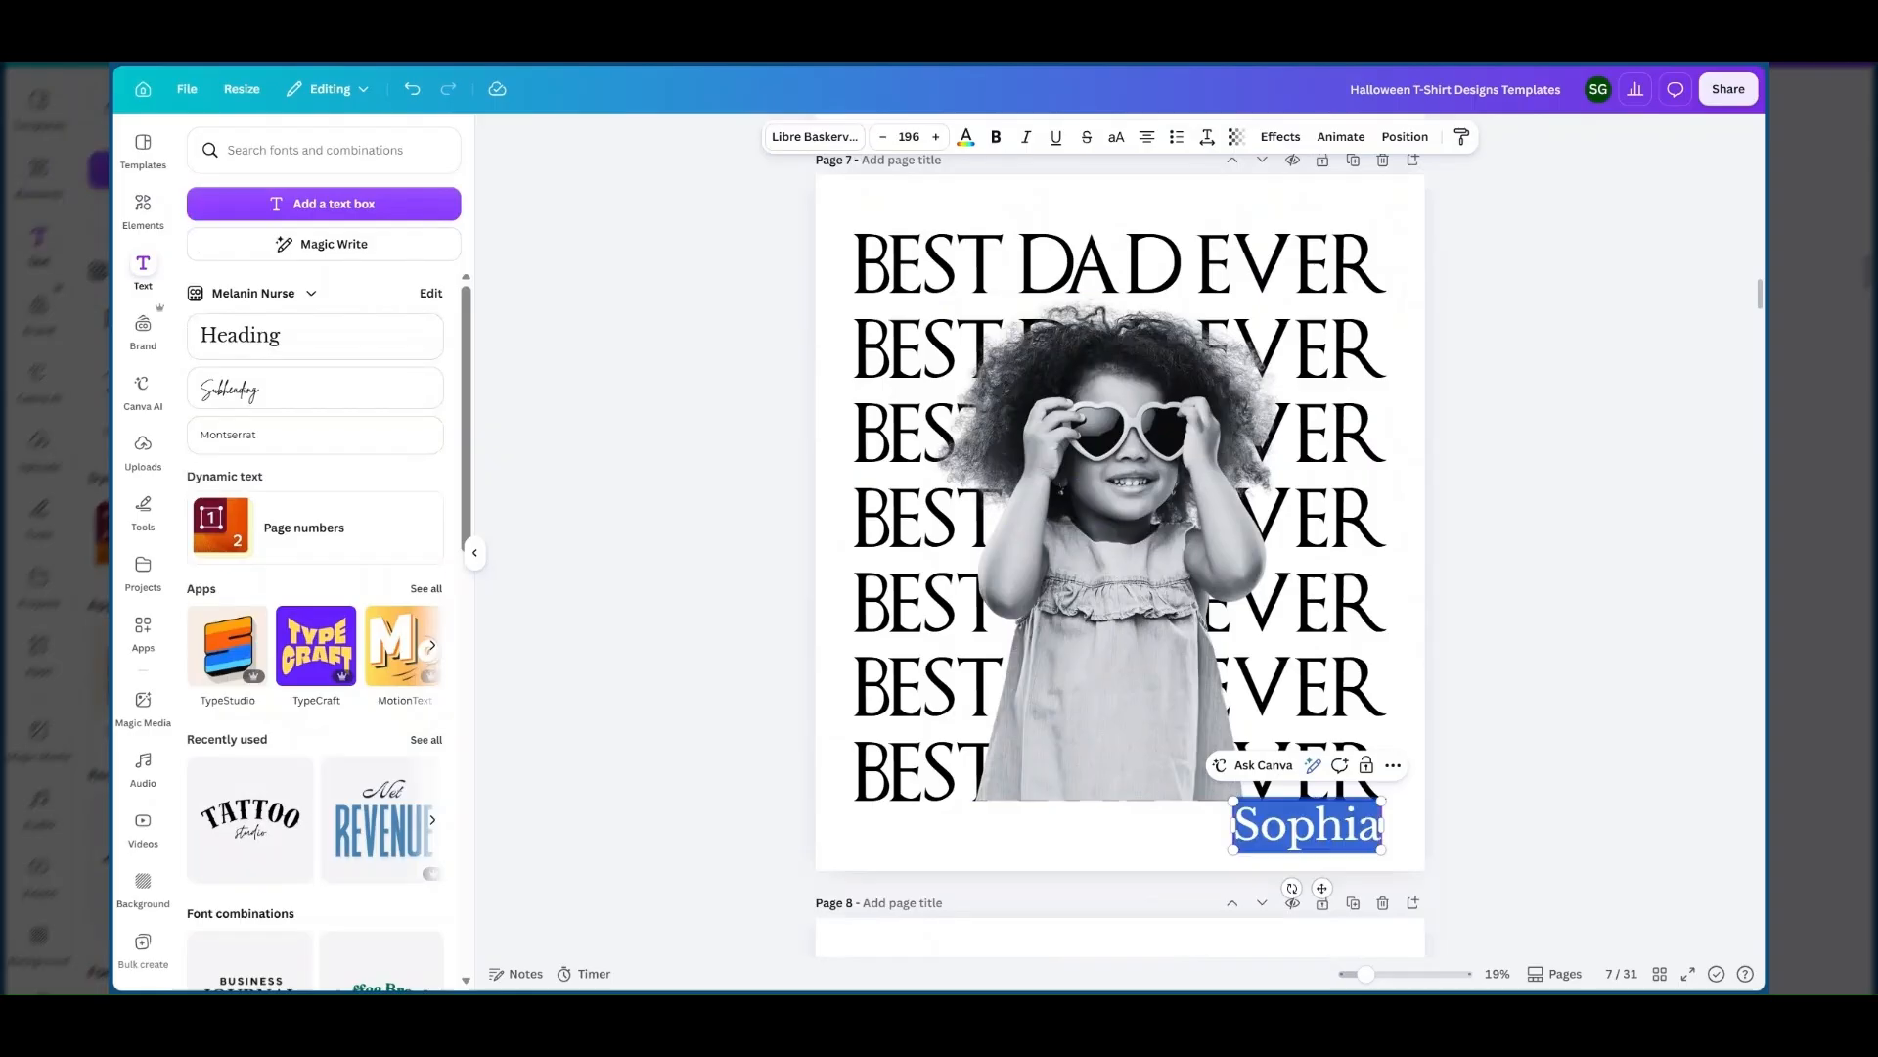
pyautogui.click(966, 140)
pyautogui.click(353, 263)
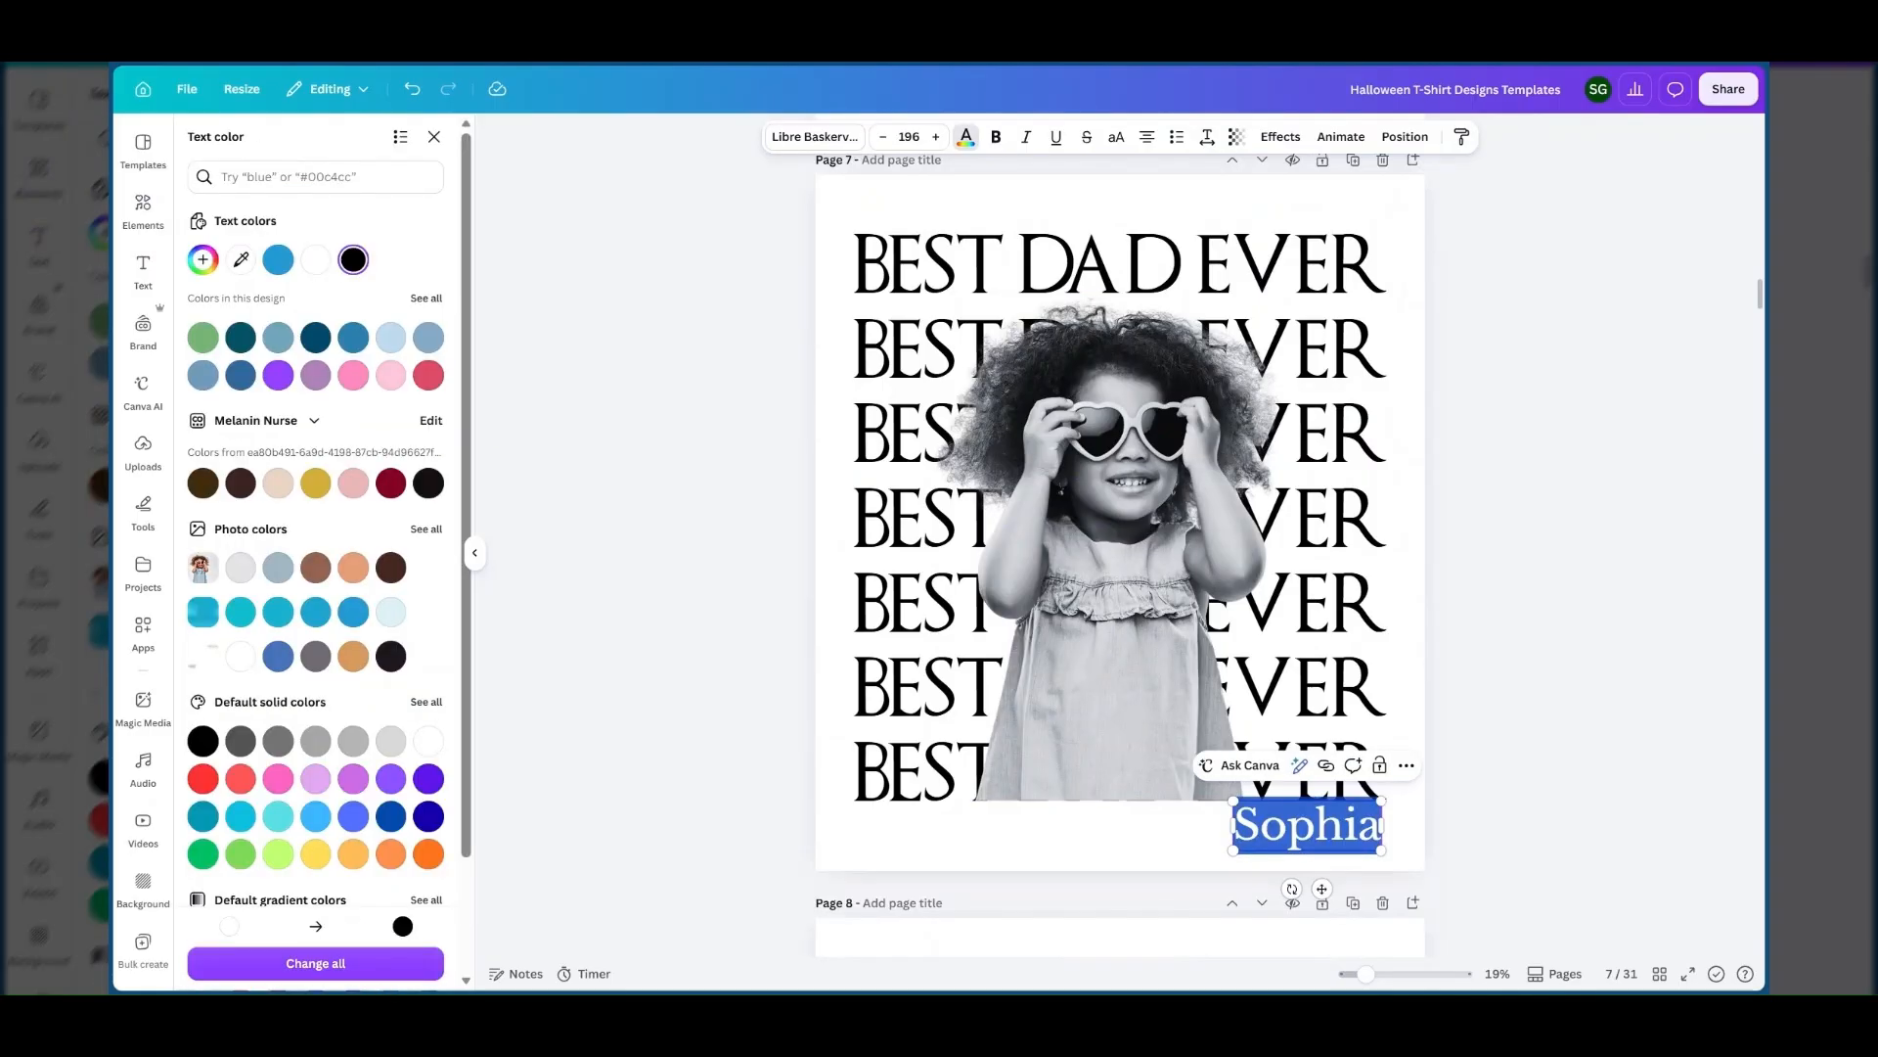
pyautogui.click(1415, 847)
# Set the name text to the Mistrully font from the Handwriting fonts.
pyautogui.click(1347, 843)
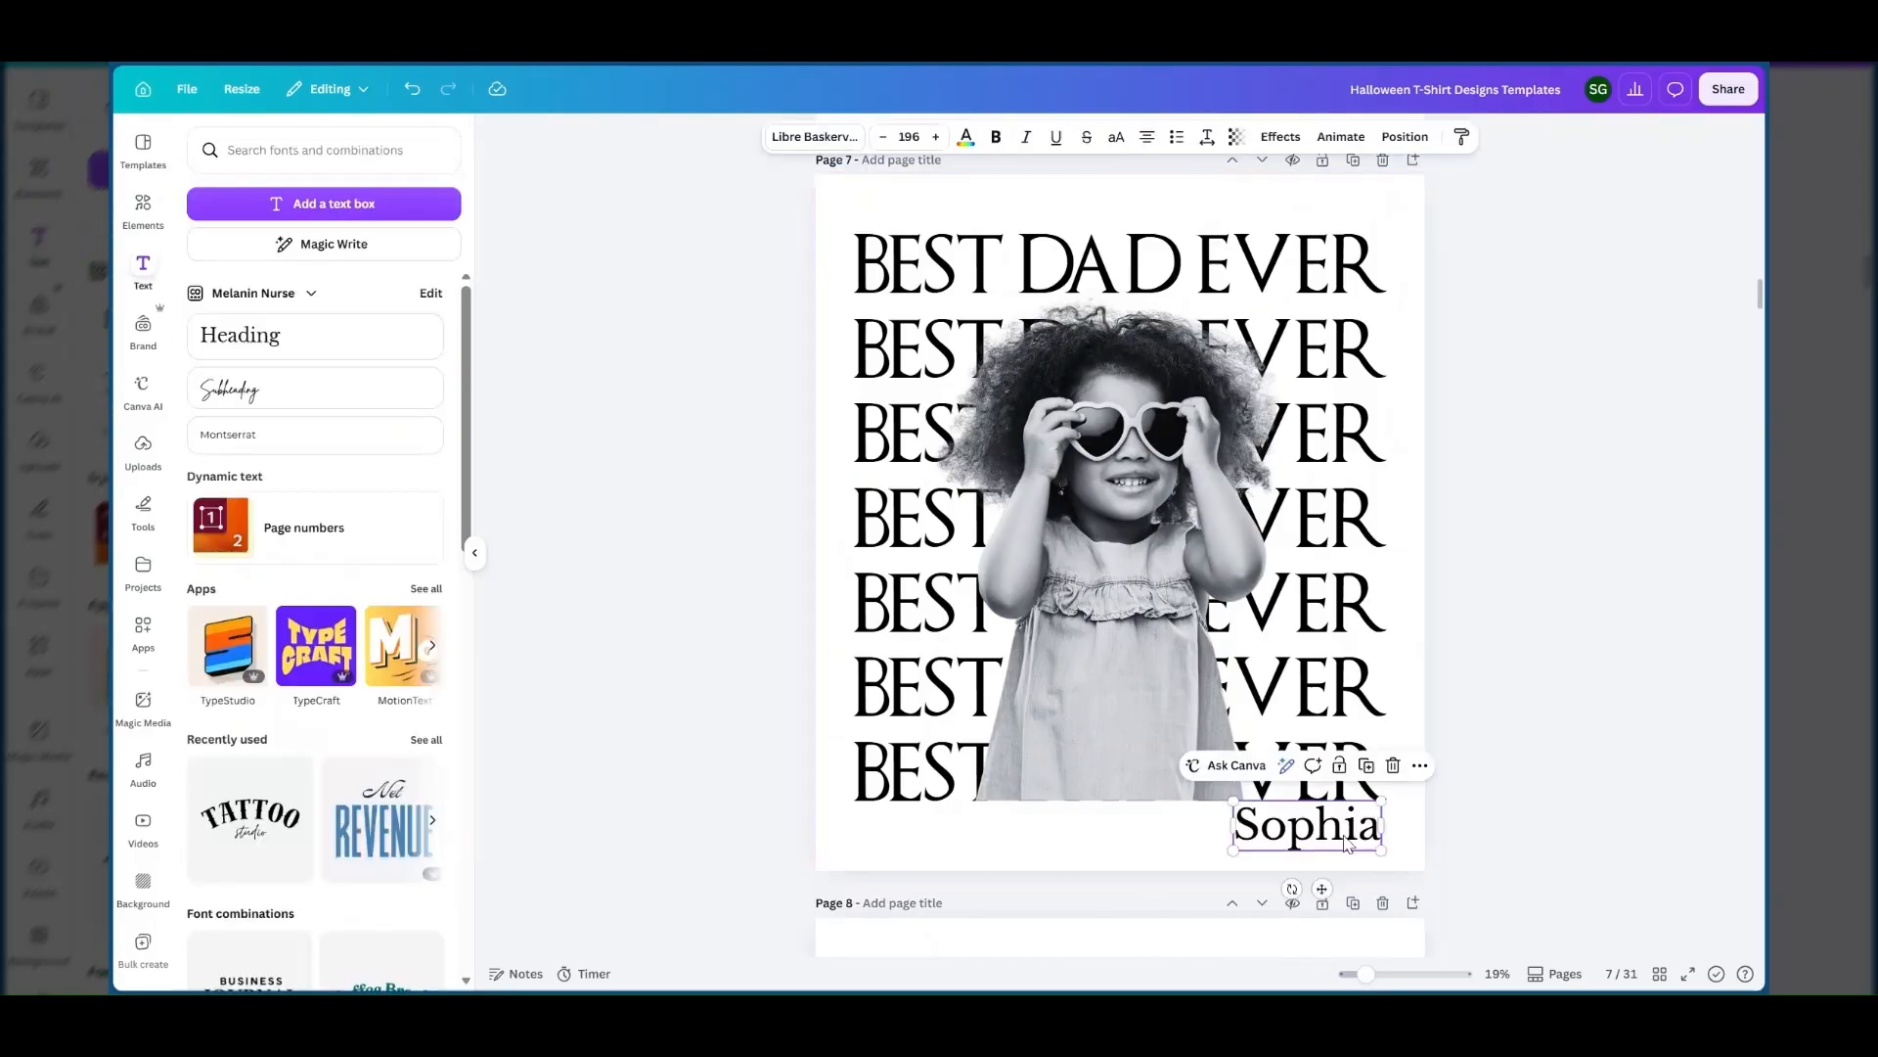
pyautogui.click(1348, 843)
pyautogui.hotkey('ctrl', 'a')
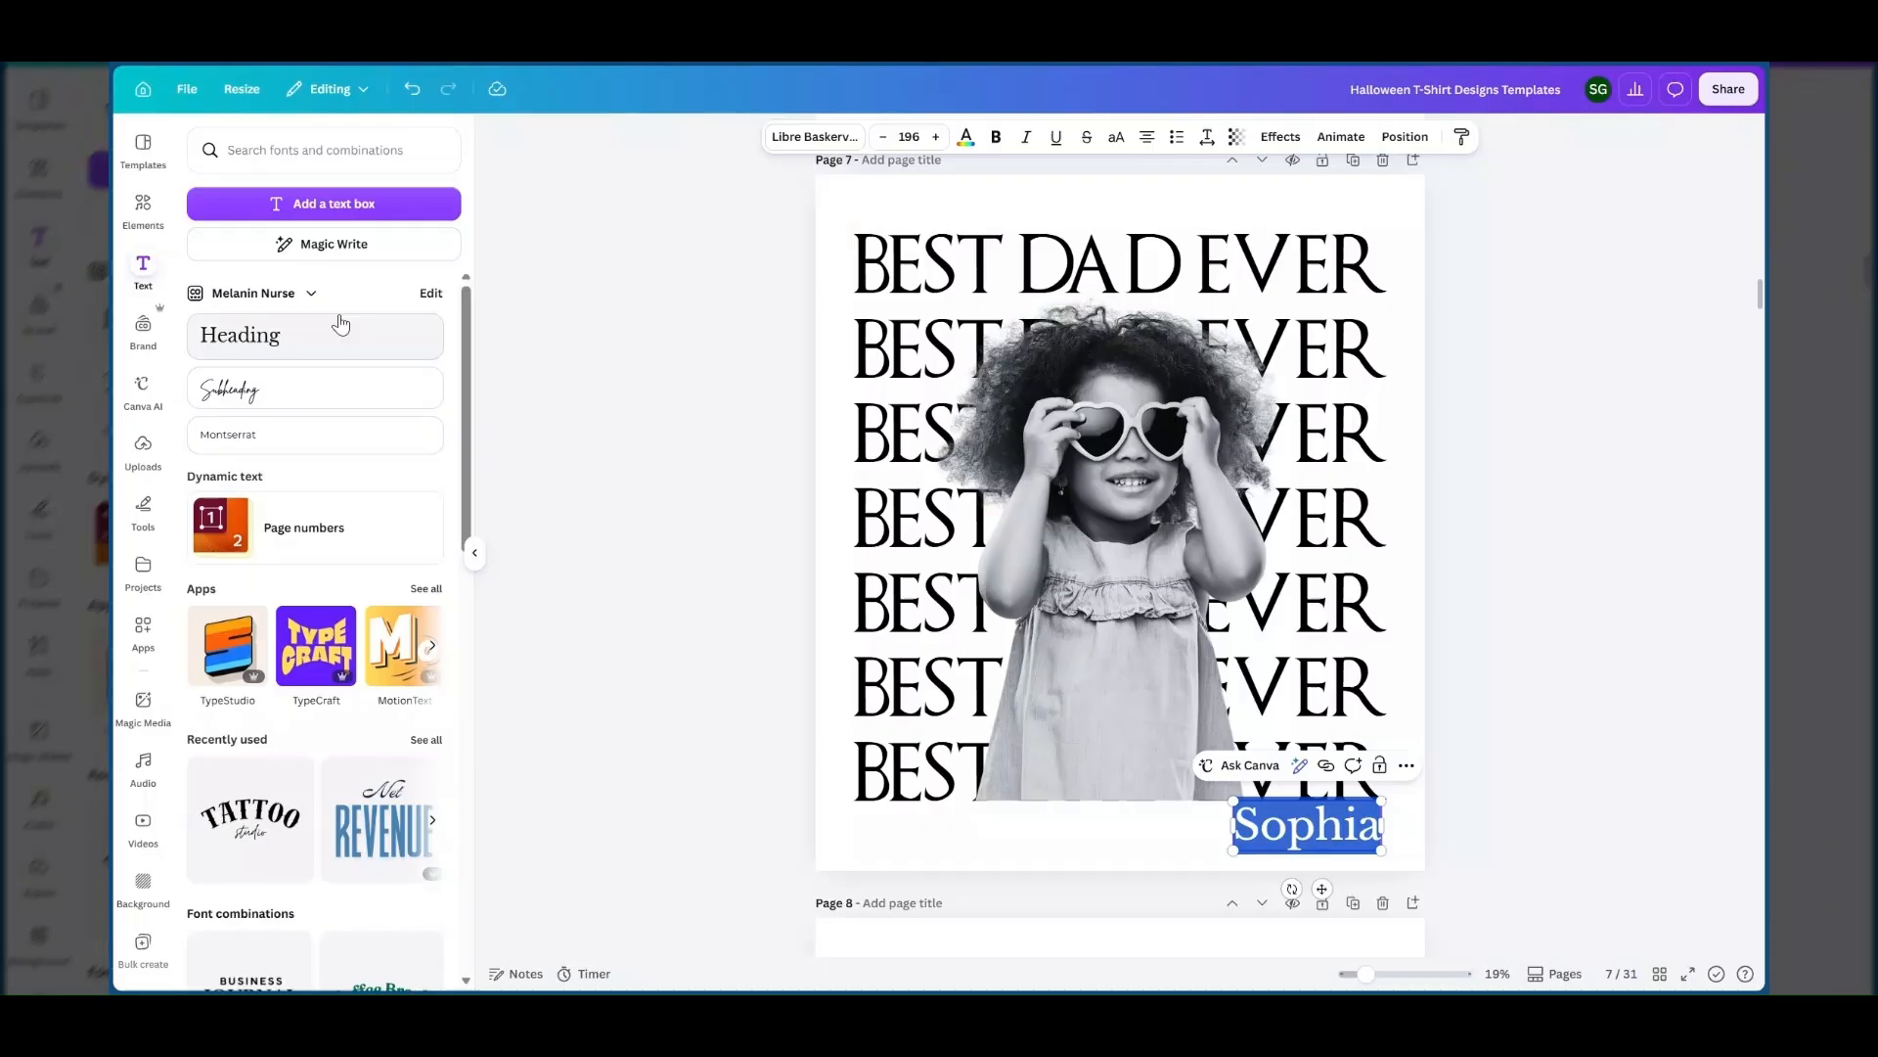
pyautogui.click(798, 138)
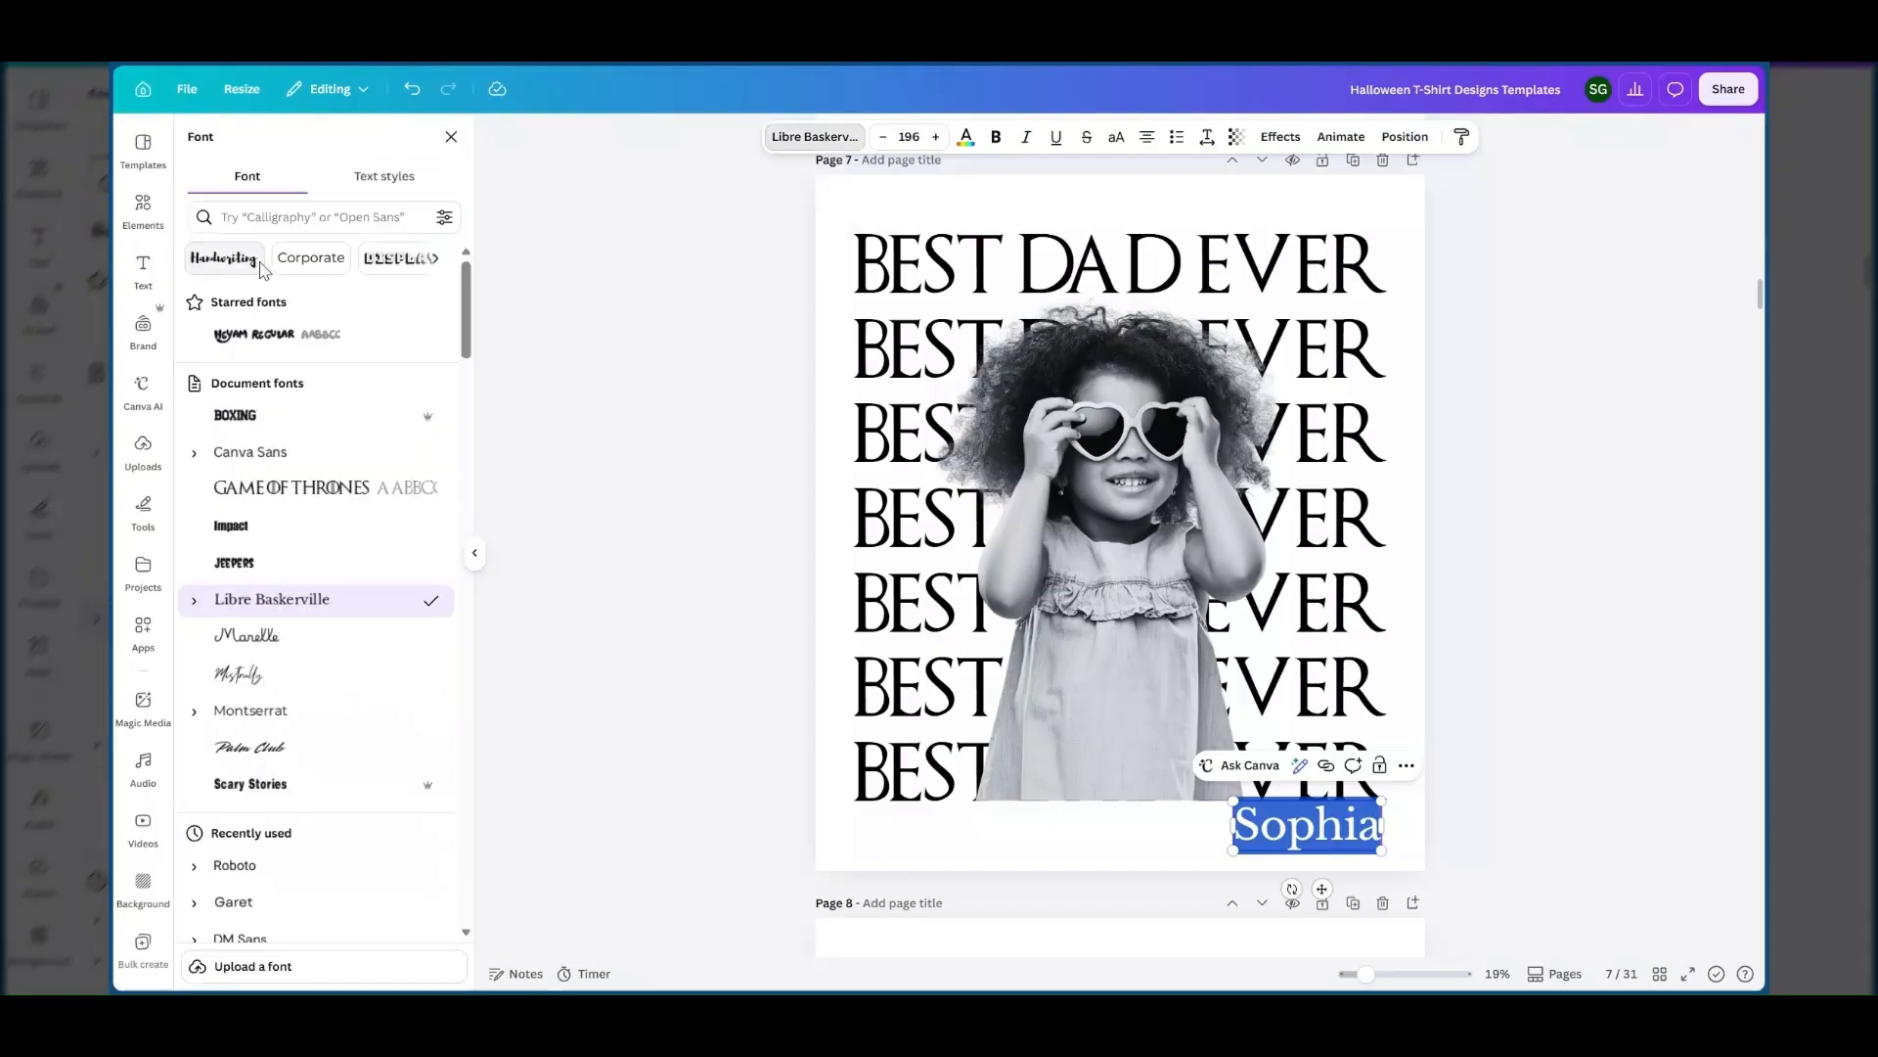
pyautogui.click(249, 262)
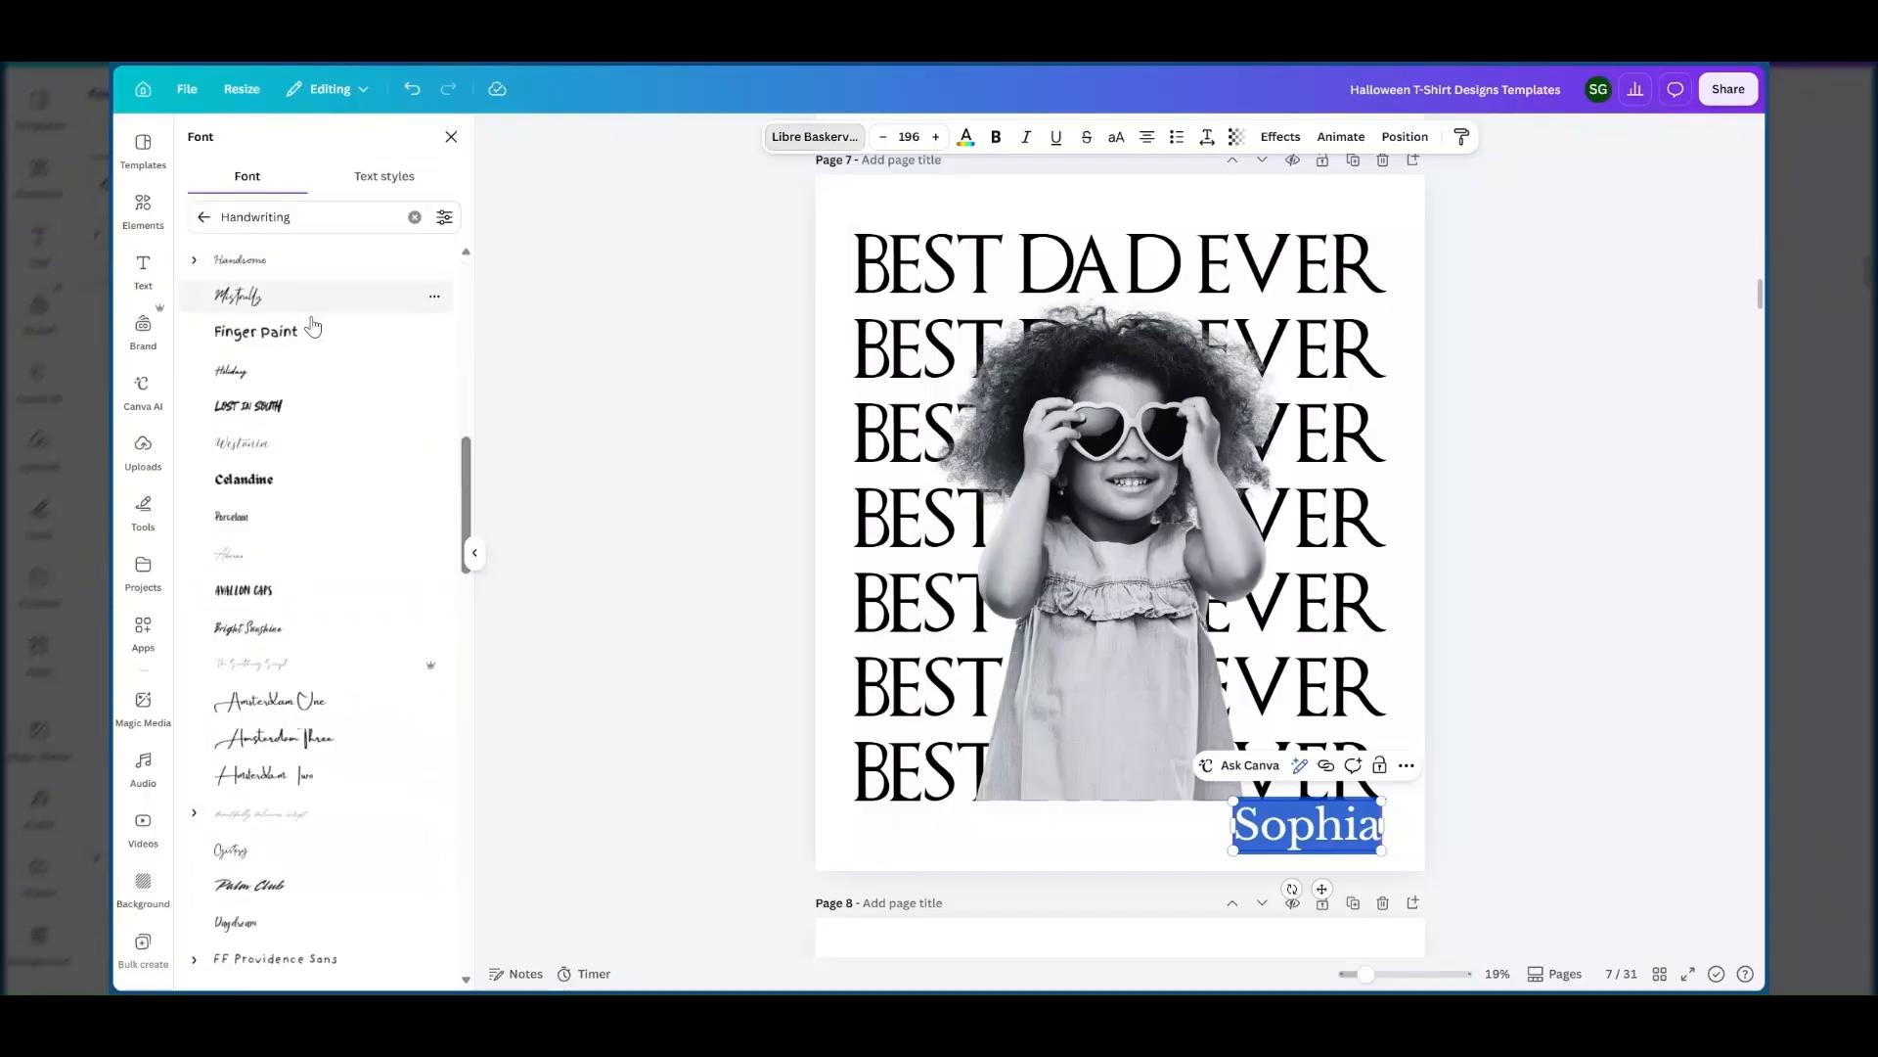
pyautogui.click(254, 301)
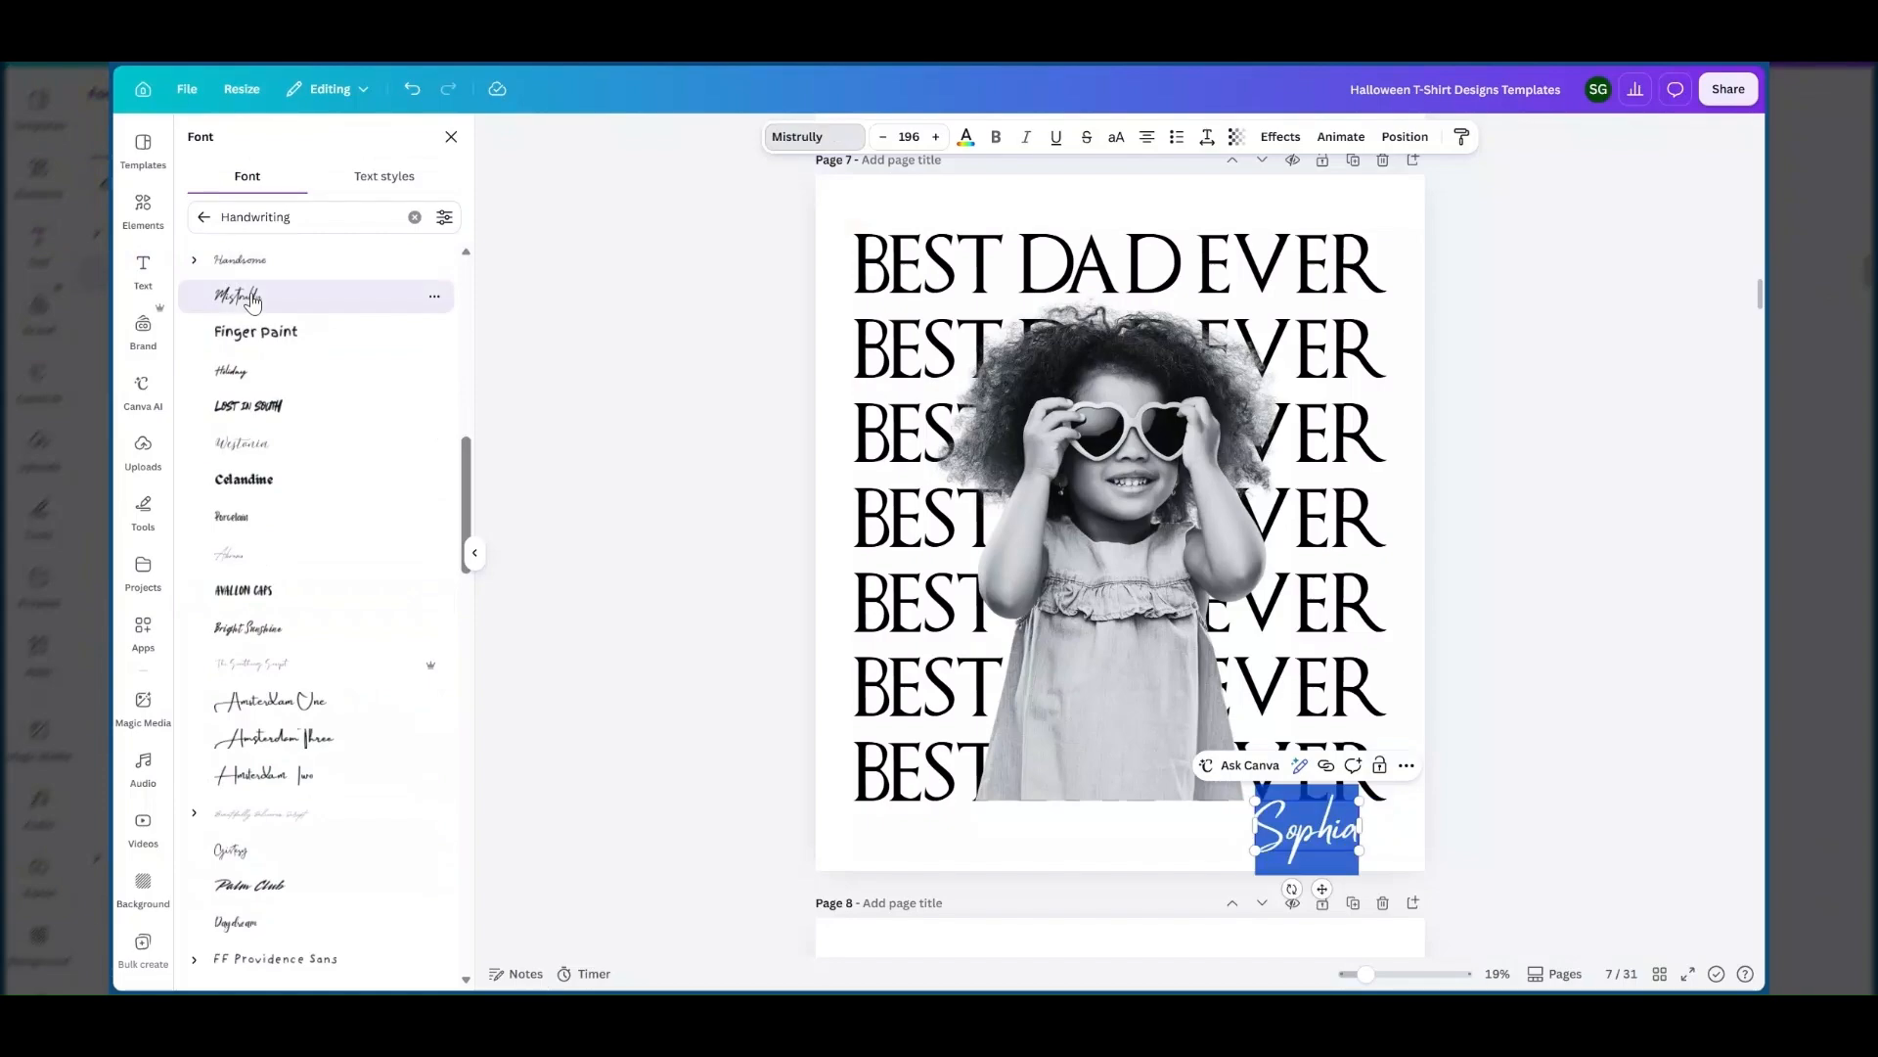
# Set the name text to the Holiday font and enlarge it to size 287 below the last EVER.
pyautogui.click(1236, 842)
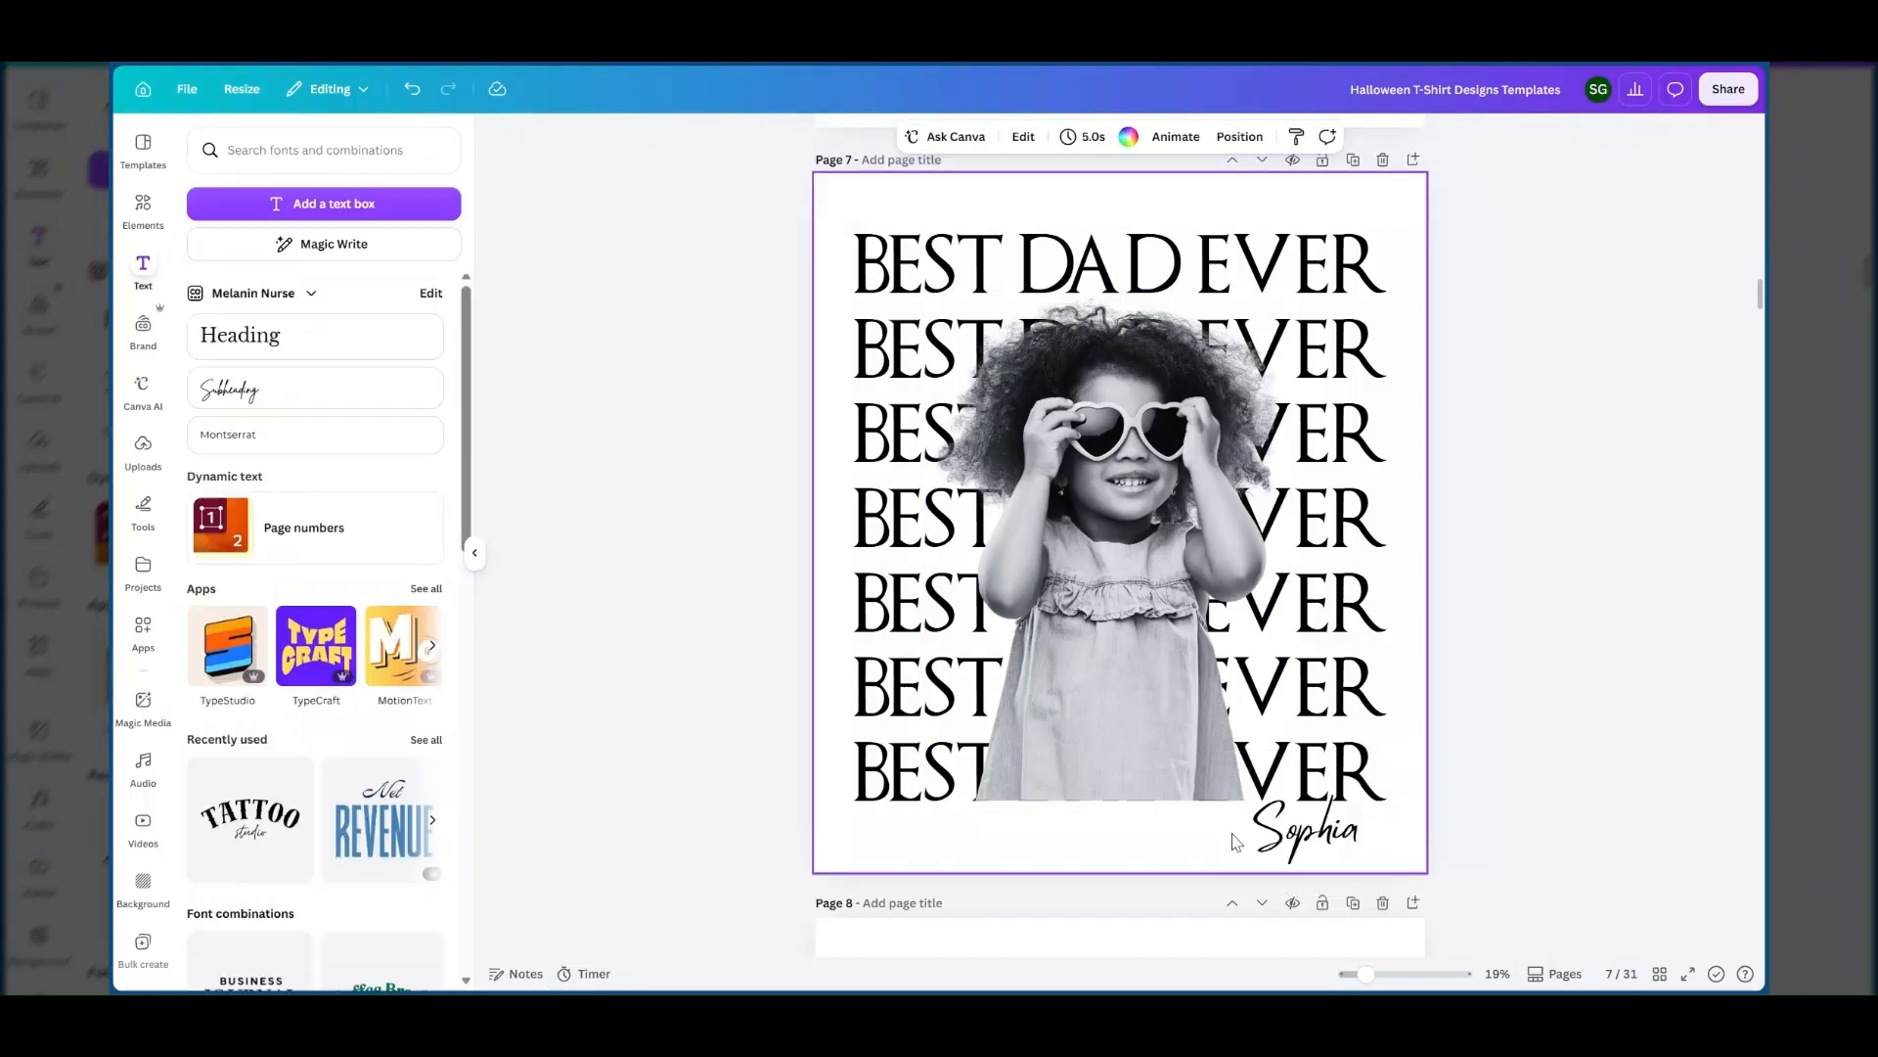
pyautogui.click(1262, 853)
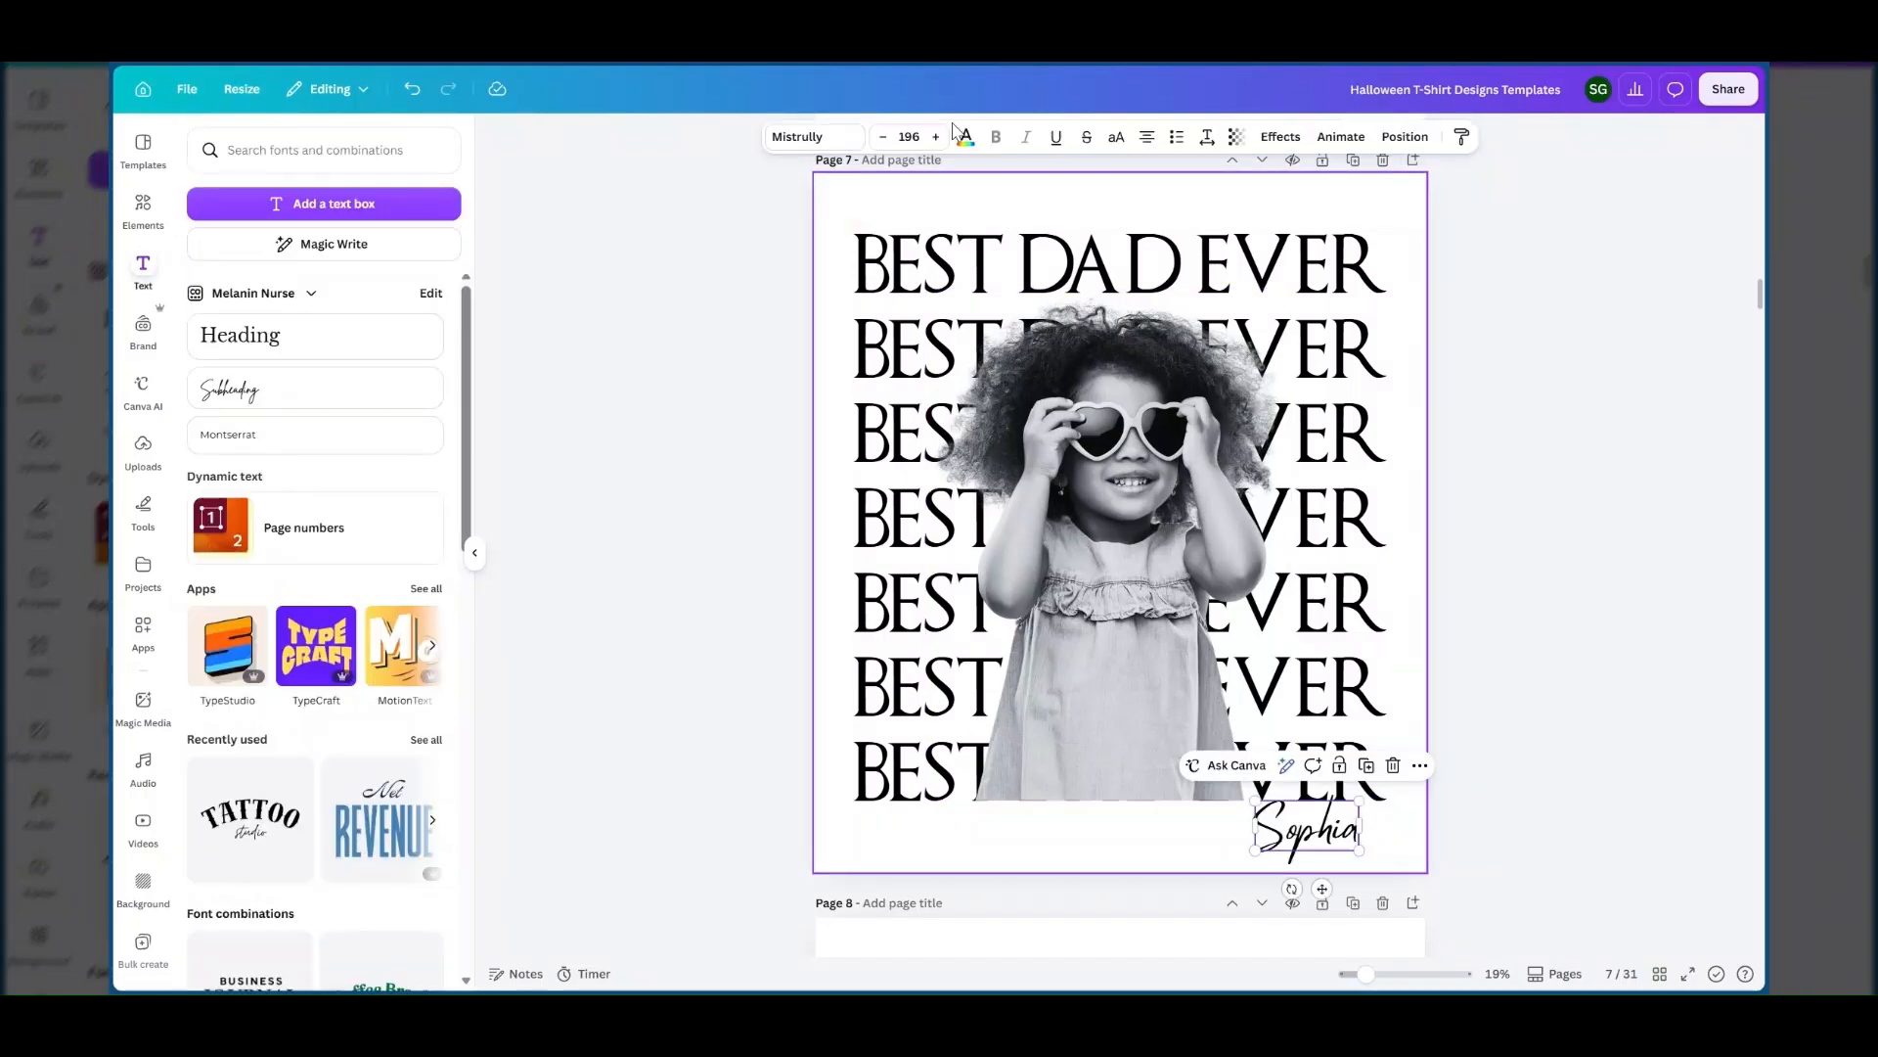
pyautogui.click(820, 137)
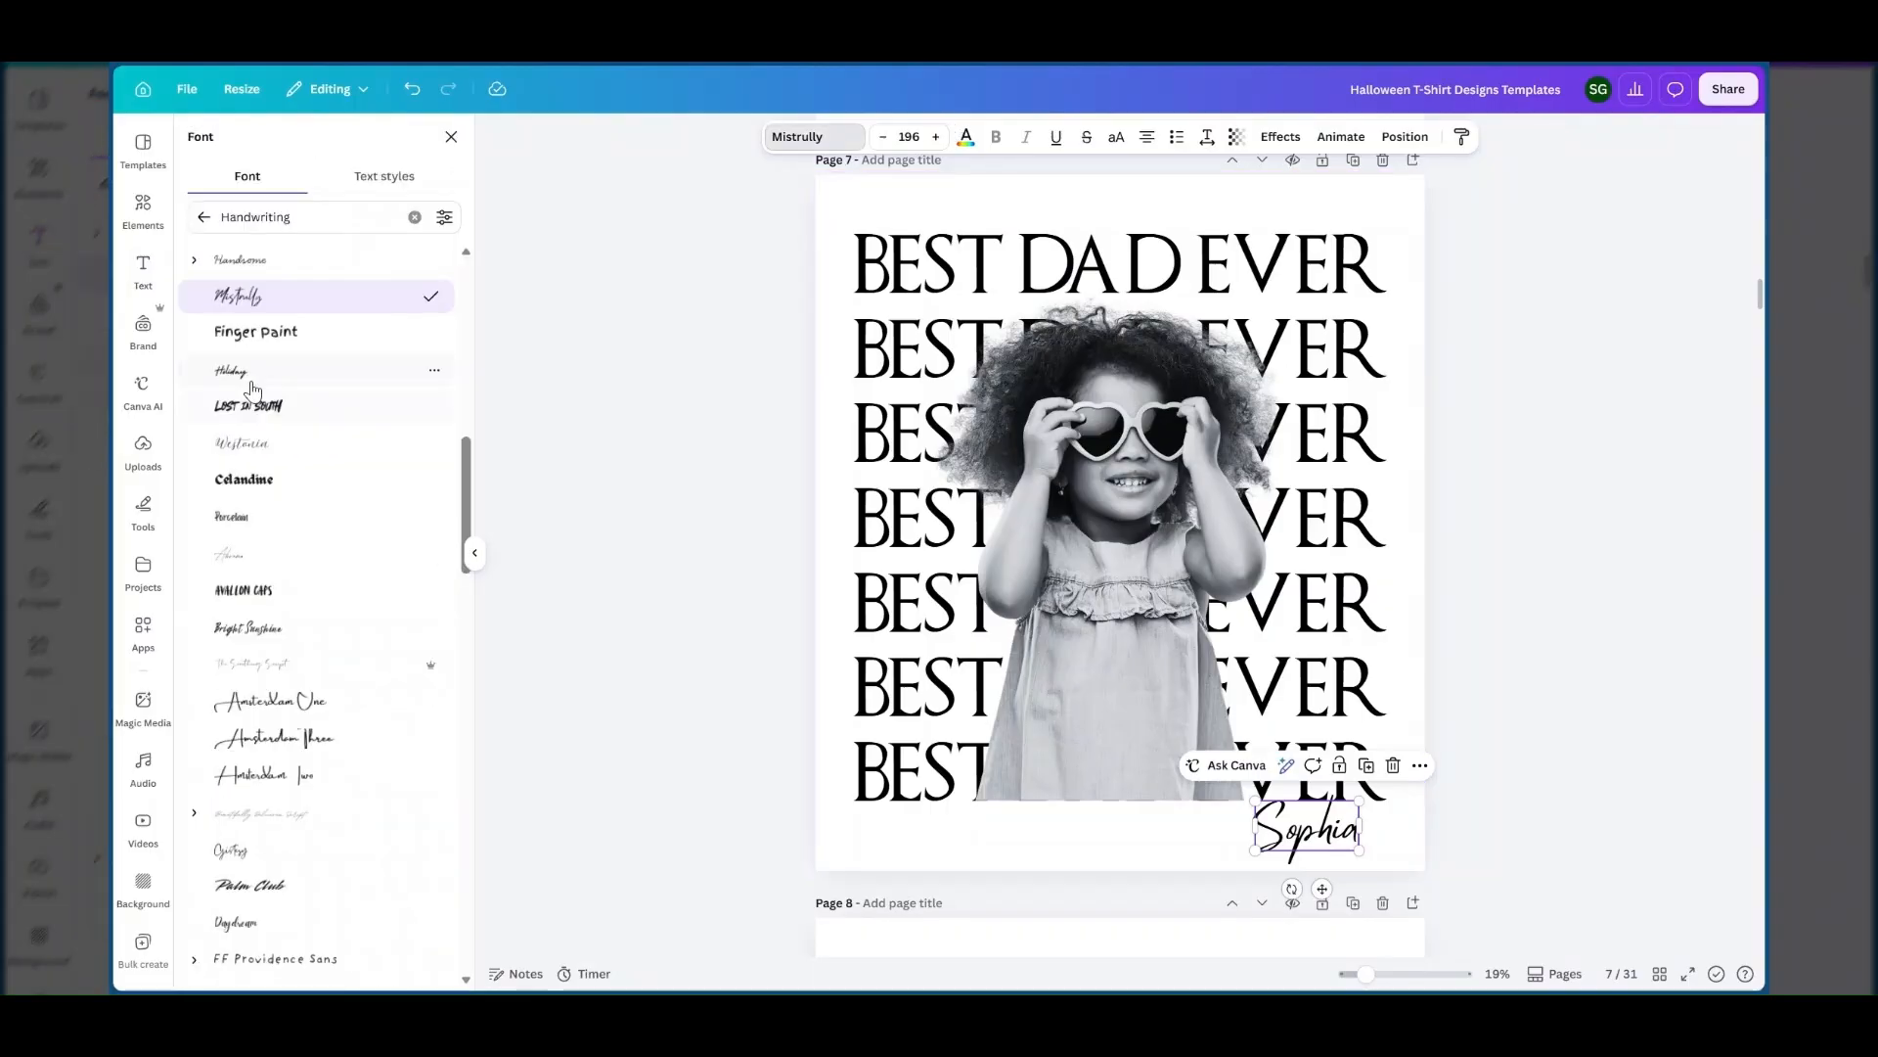
pyautogui.click(249, 381)
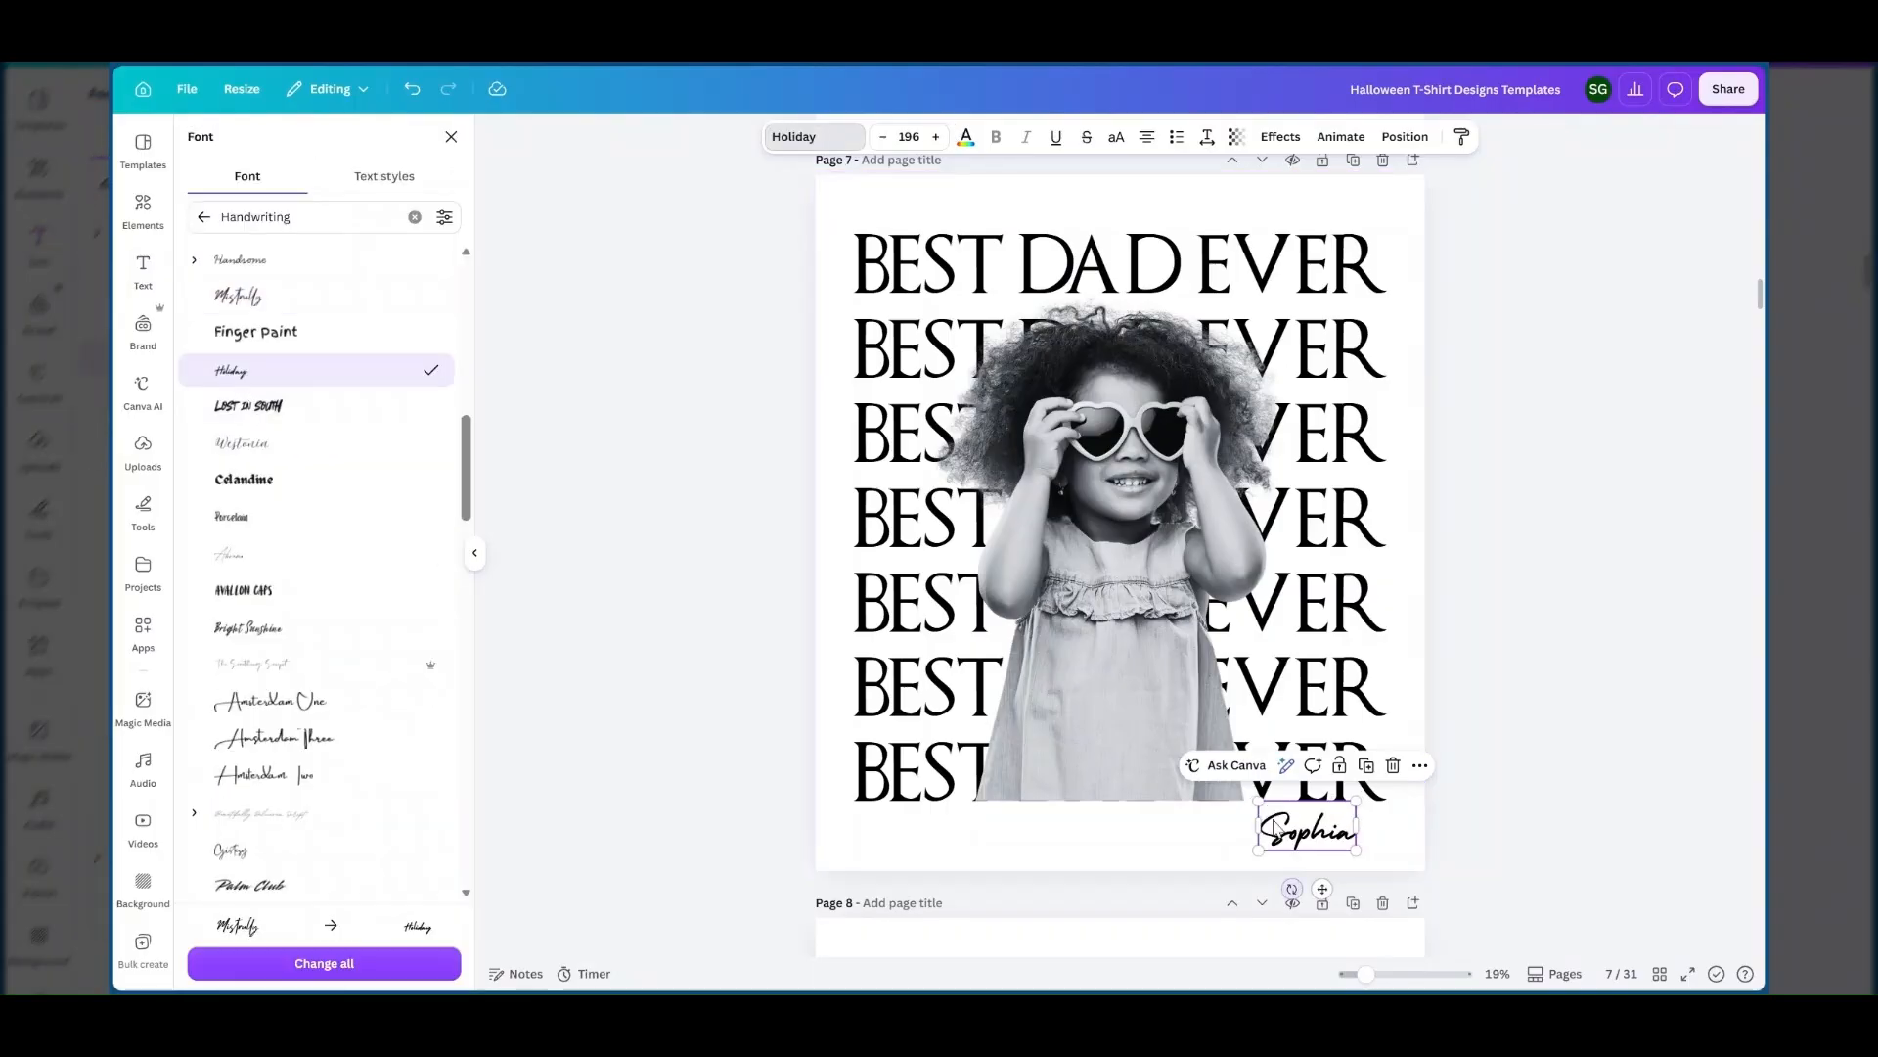
pyautogui.moveTo(1259, 802); pyautogui.dragTo(1213, 778)
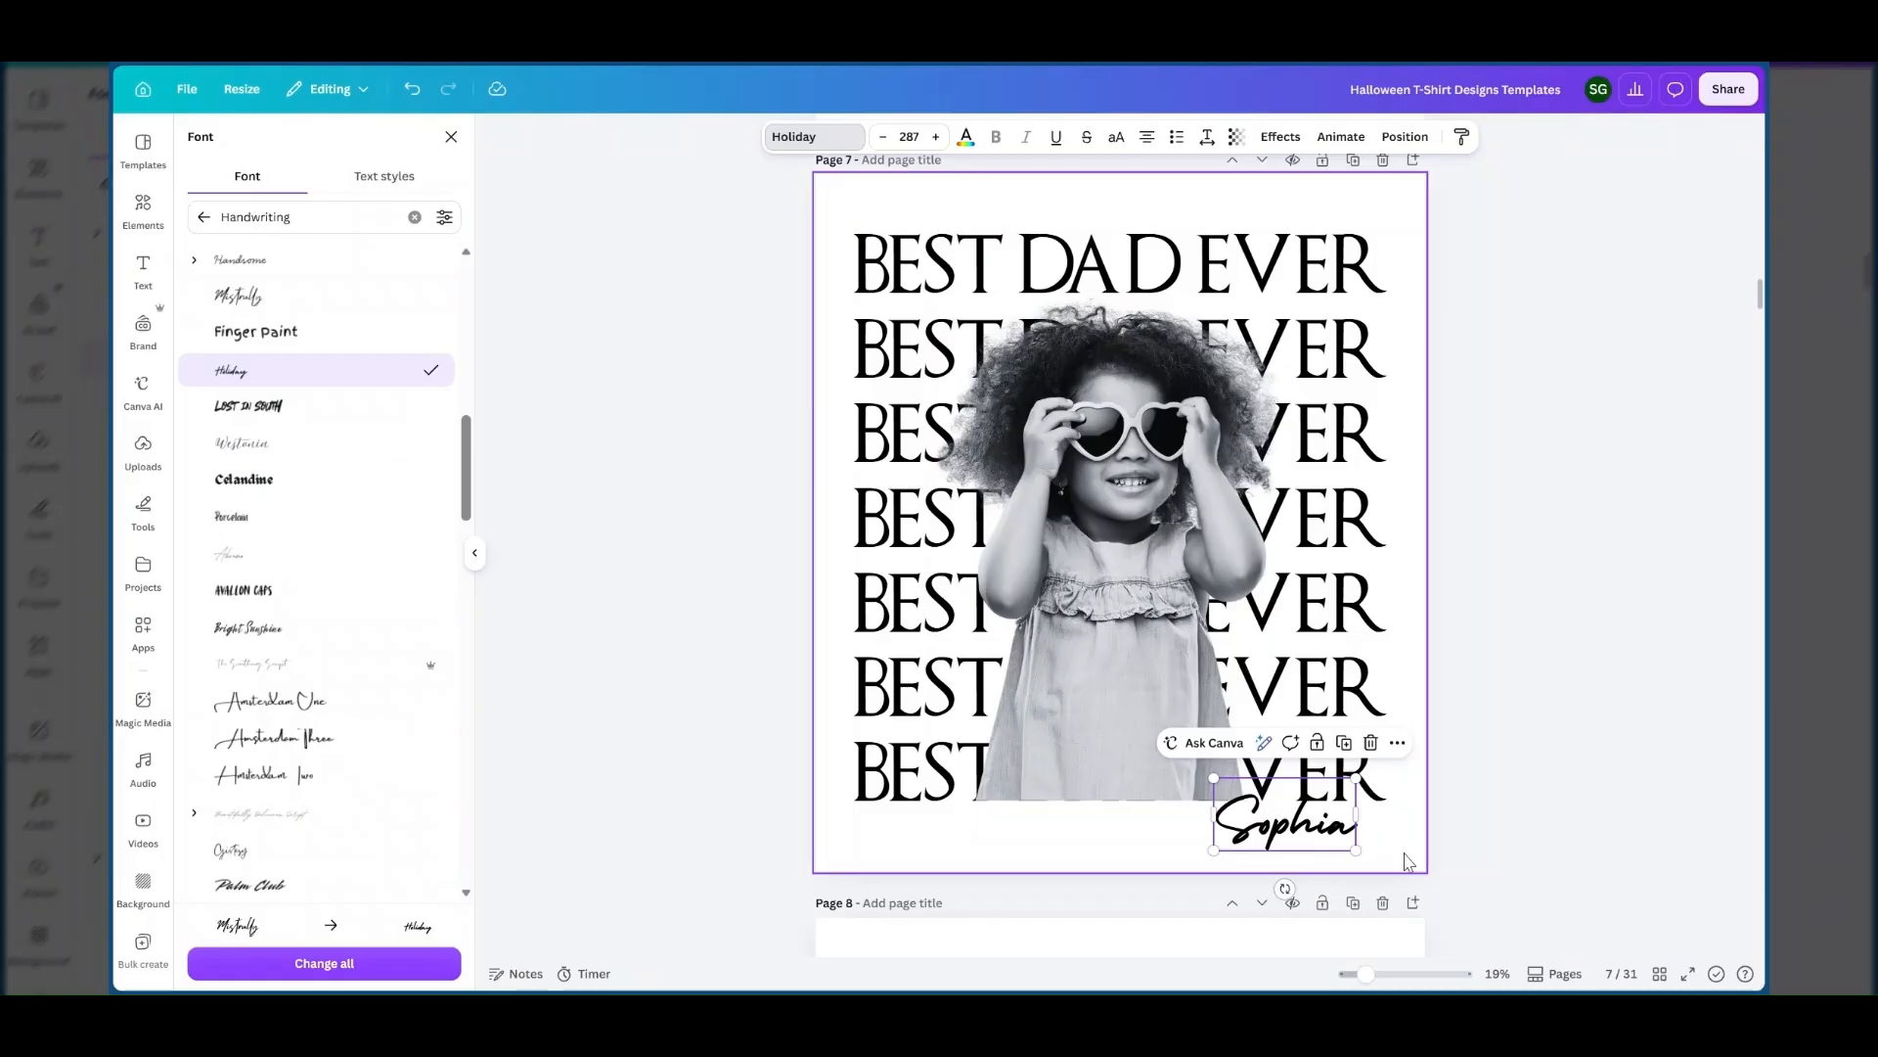
pyautogui.click(1279, 851)
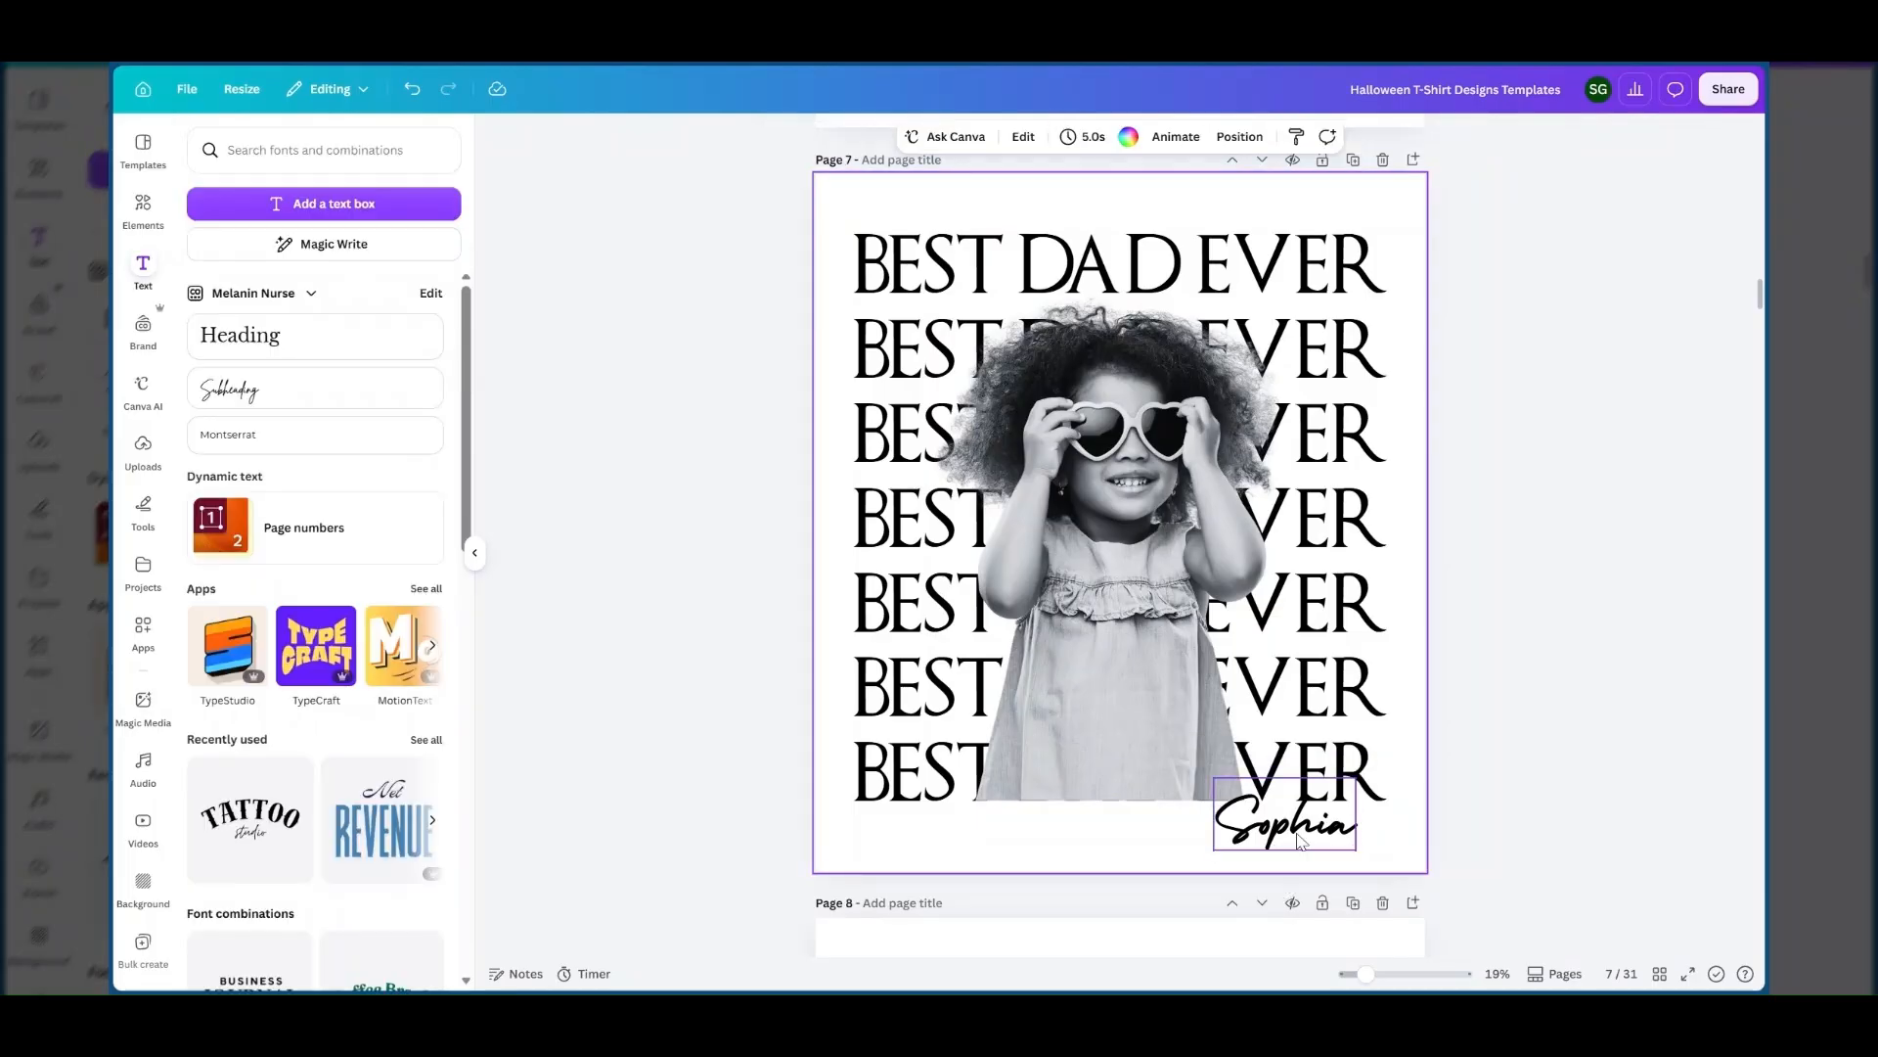
pyautogui.moveTo(1298, 836); pyautogui.dragTo(1293, 834)
# Examine which text effect and settings the script name on page 6 uses.
pyautogui.scroll(2, 1240, 386)
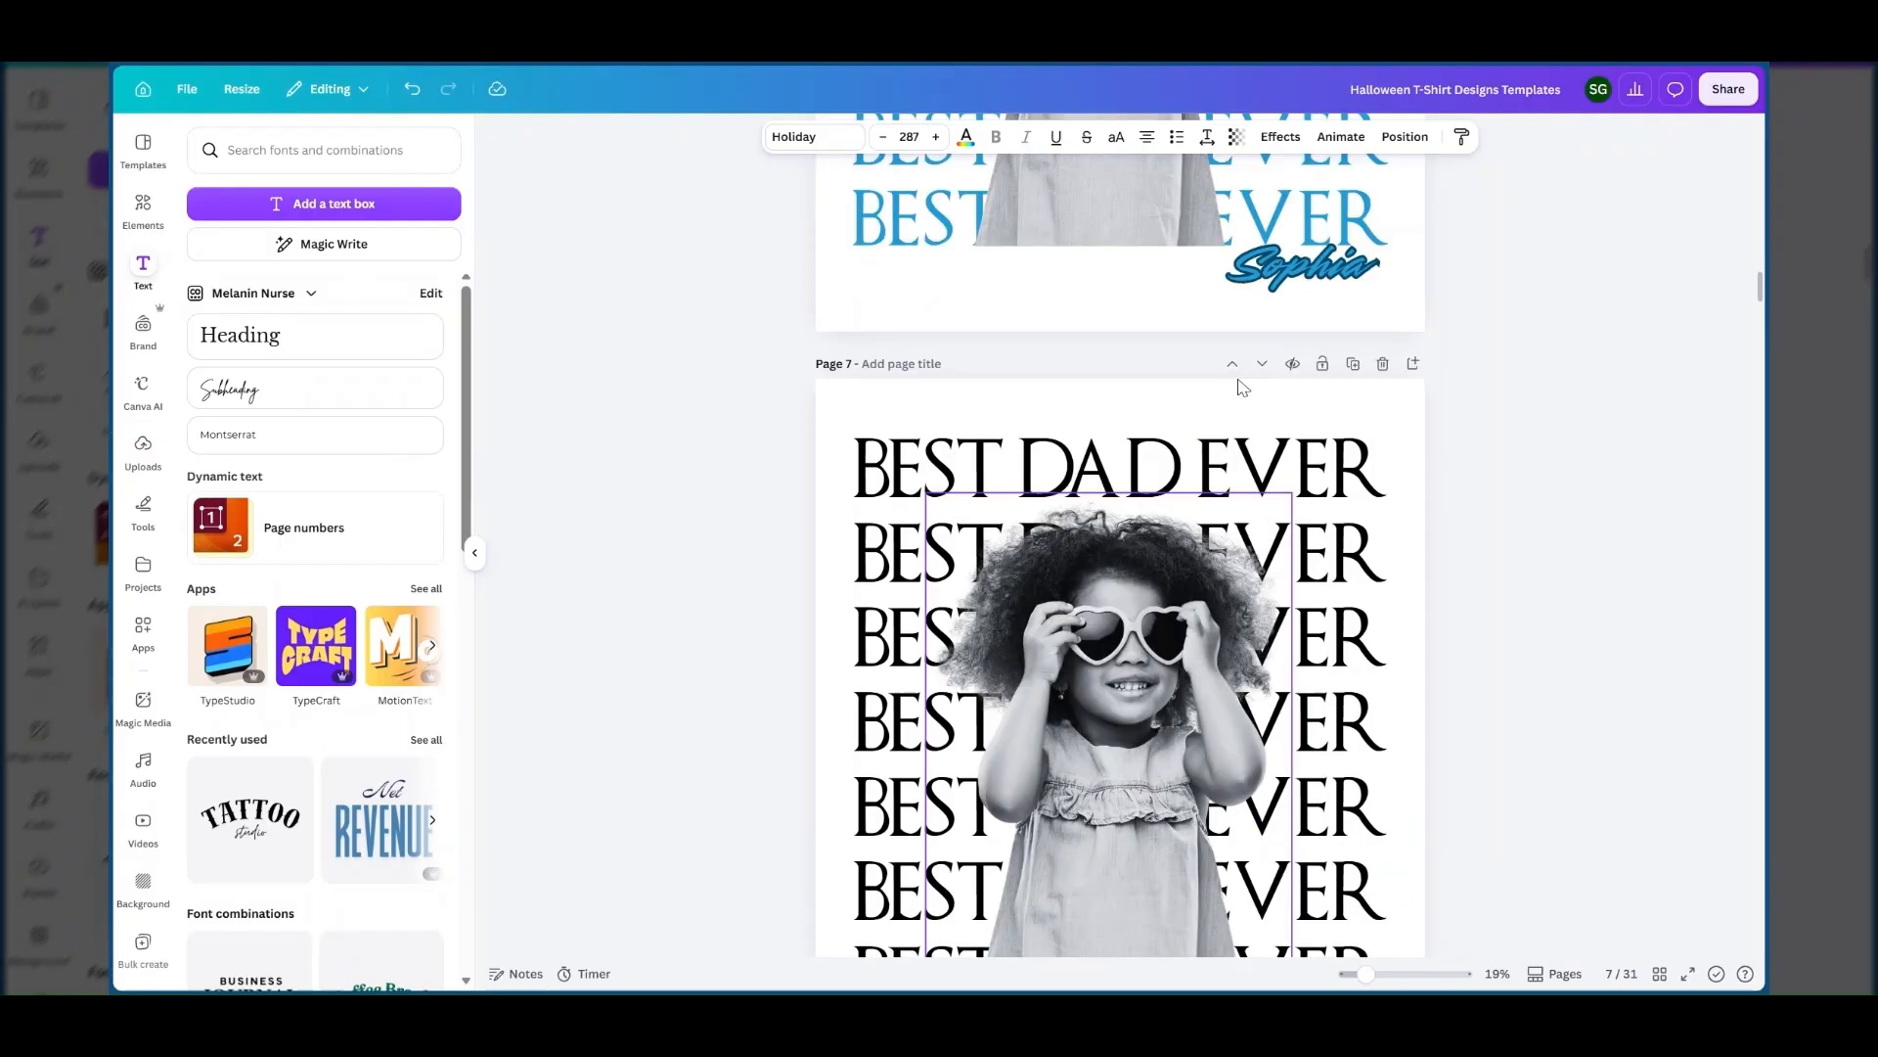
pyautogui.doubleClick(1309, 282)
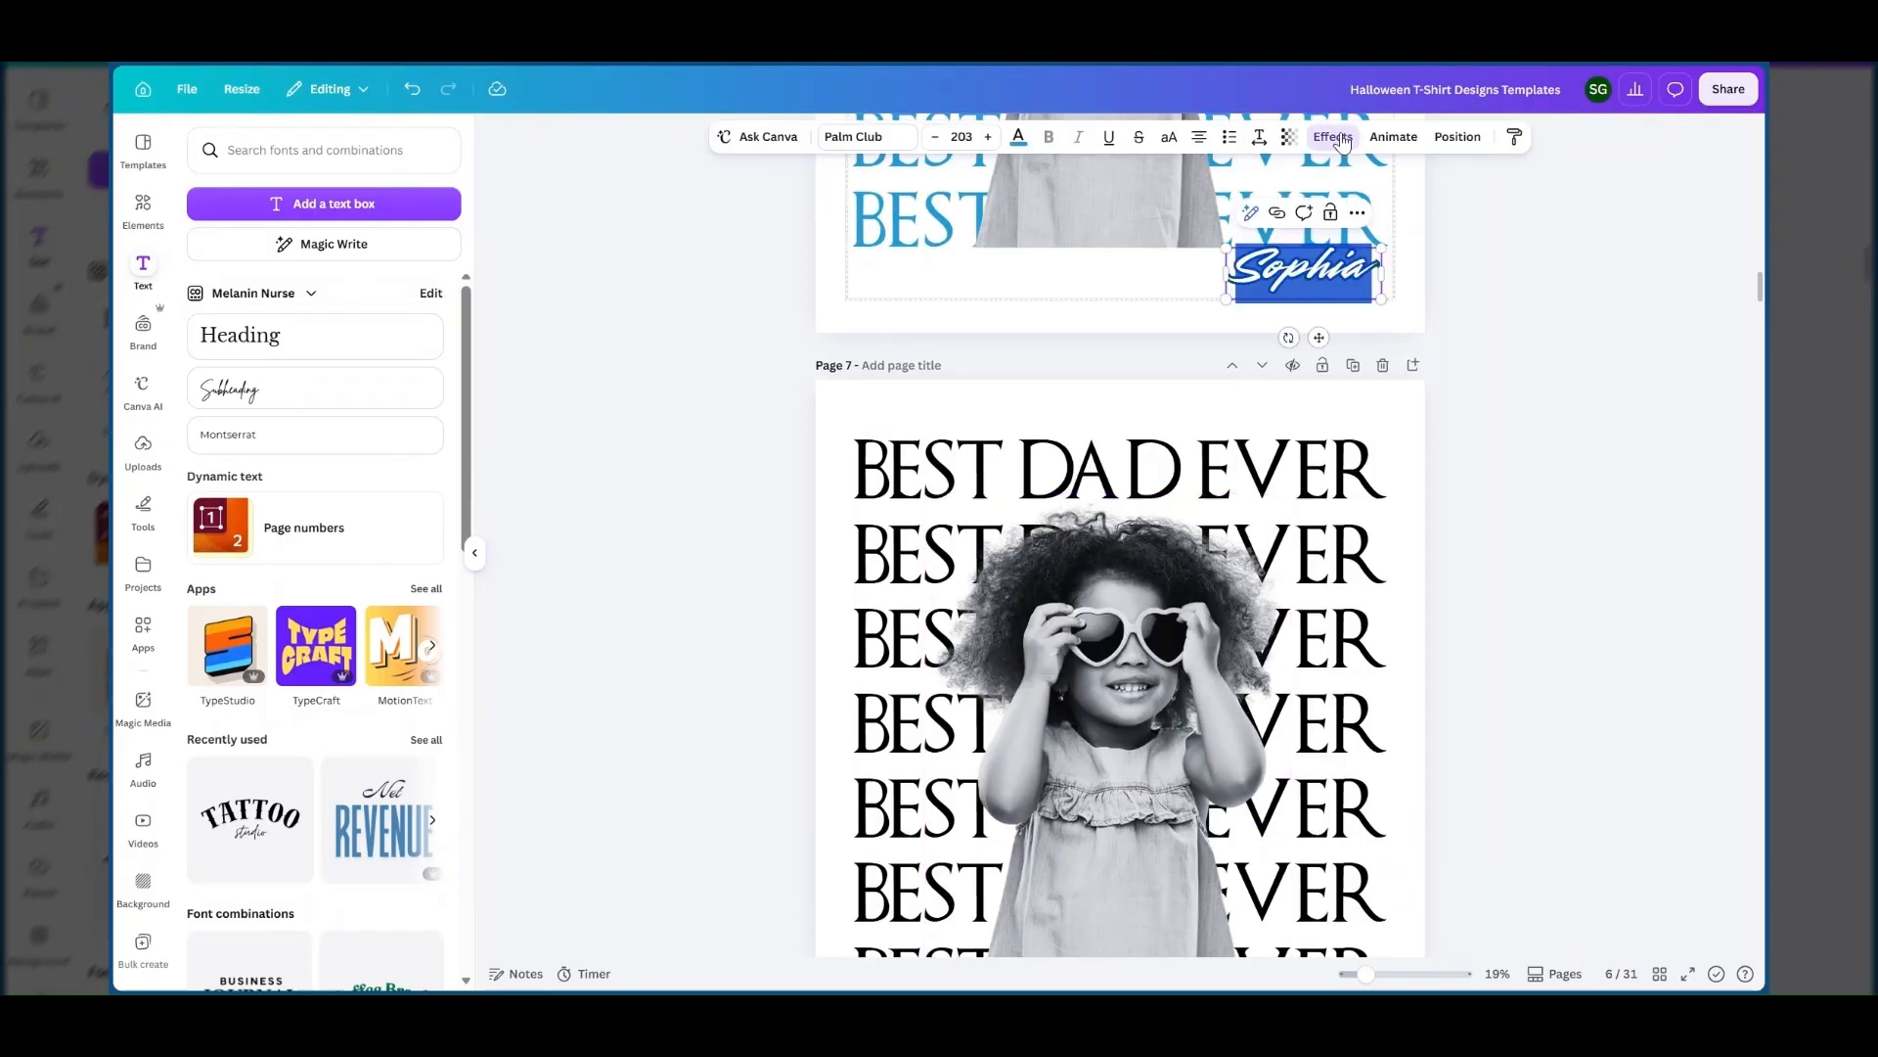
pyautogui.click(1336, 137)
pyautogui.scroll(2, 191, 311)
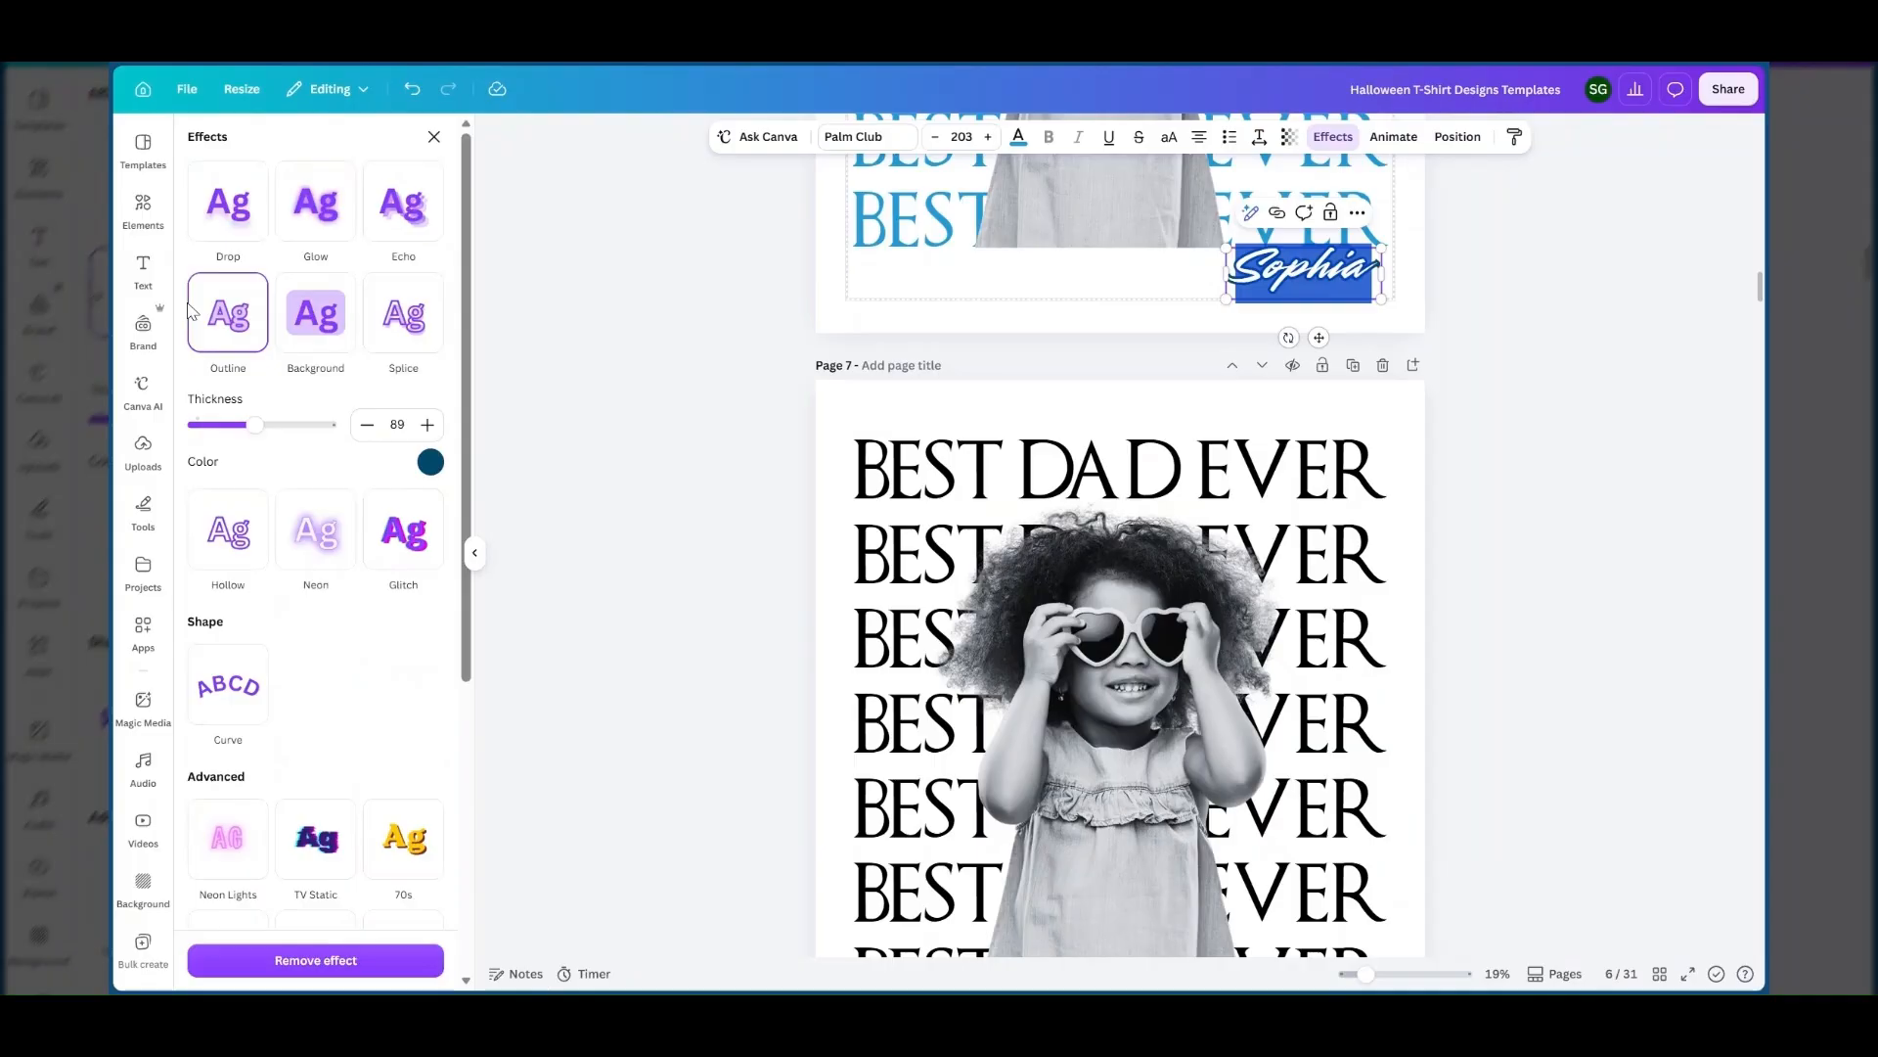
pyautogui.scroll(-4, 1023, 504)
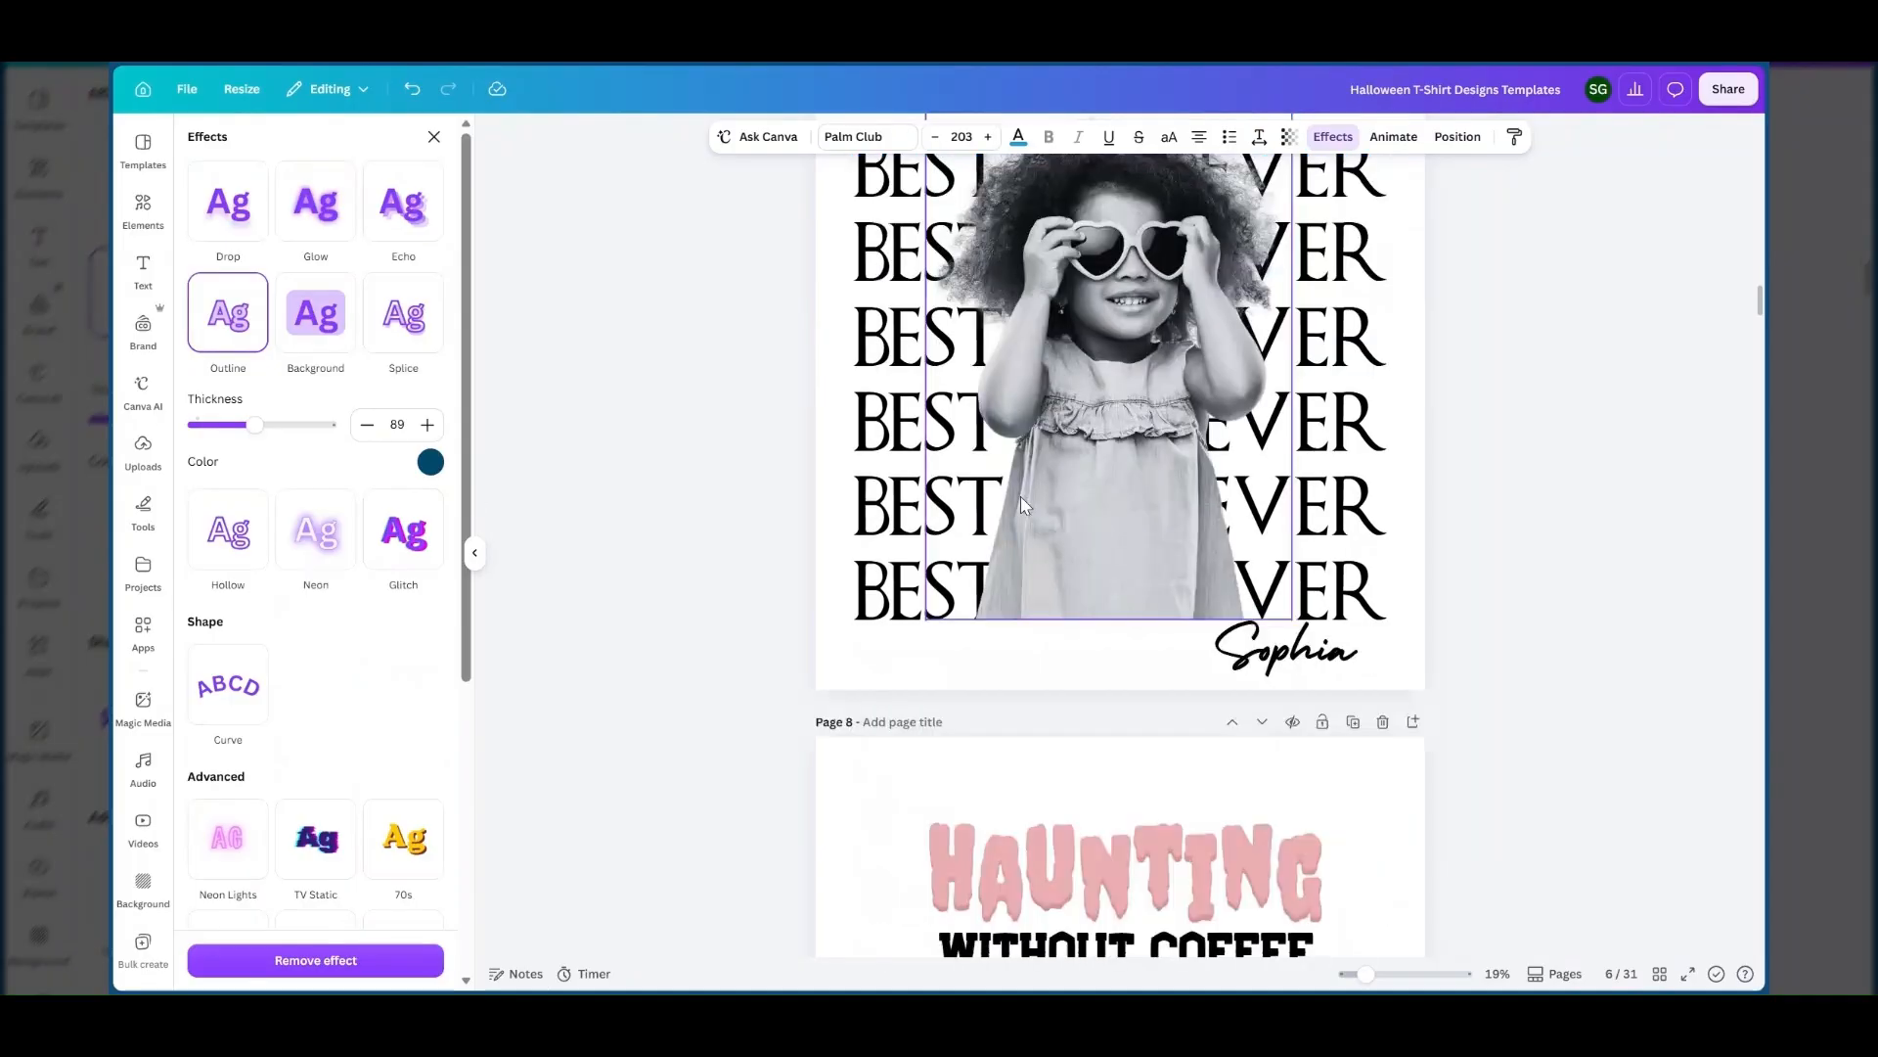
# Try the Drop, Glow and Echo effects on page 7's name text, giving the echo dark azure #045164 and offset 15.
pyautogui.click(1287, 649)
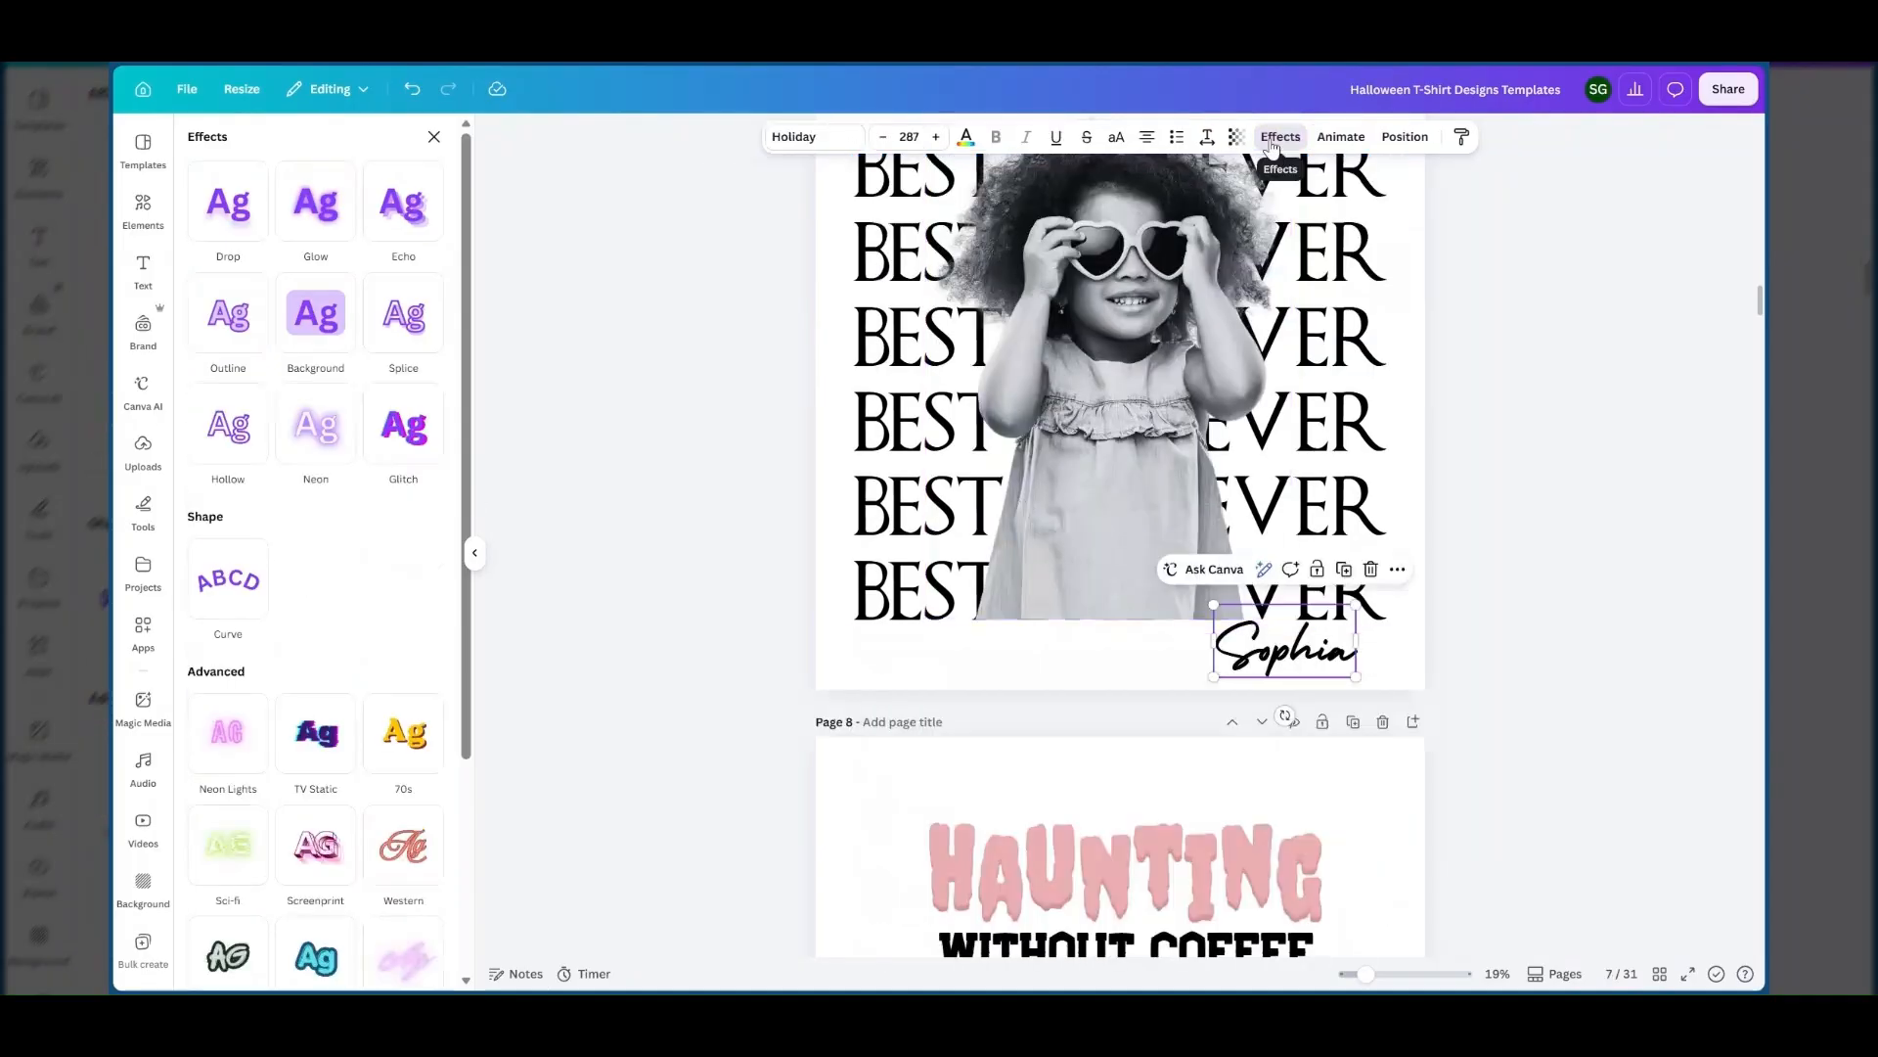
pyautogui.click(231, 209)
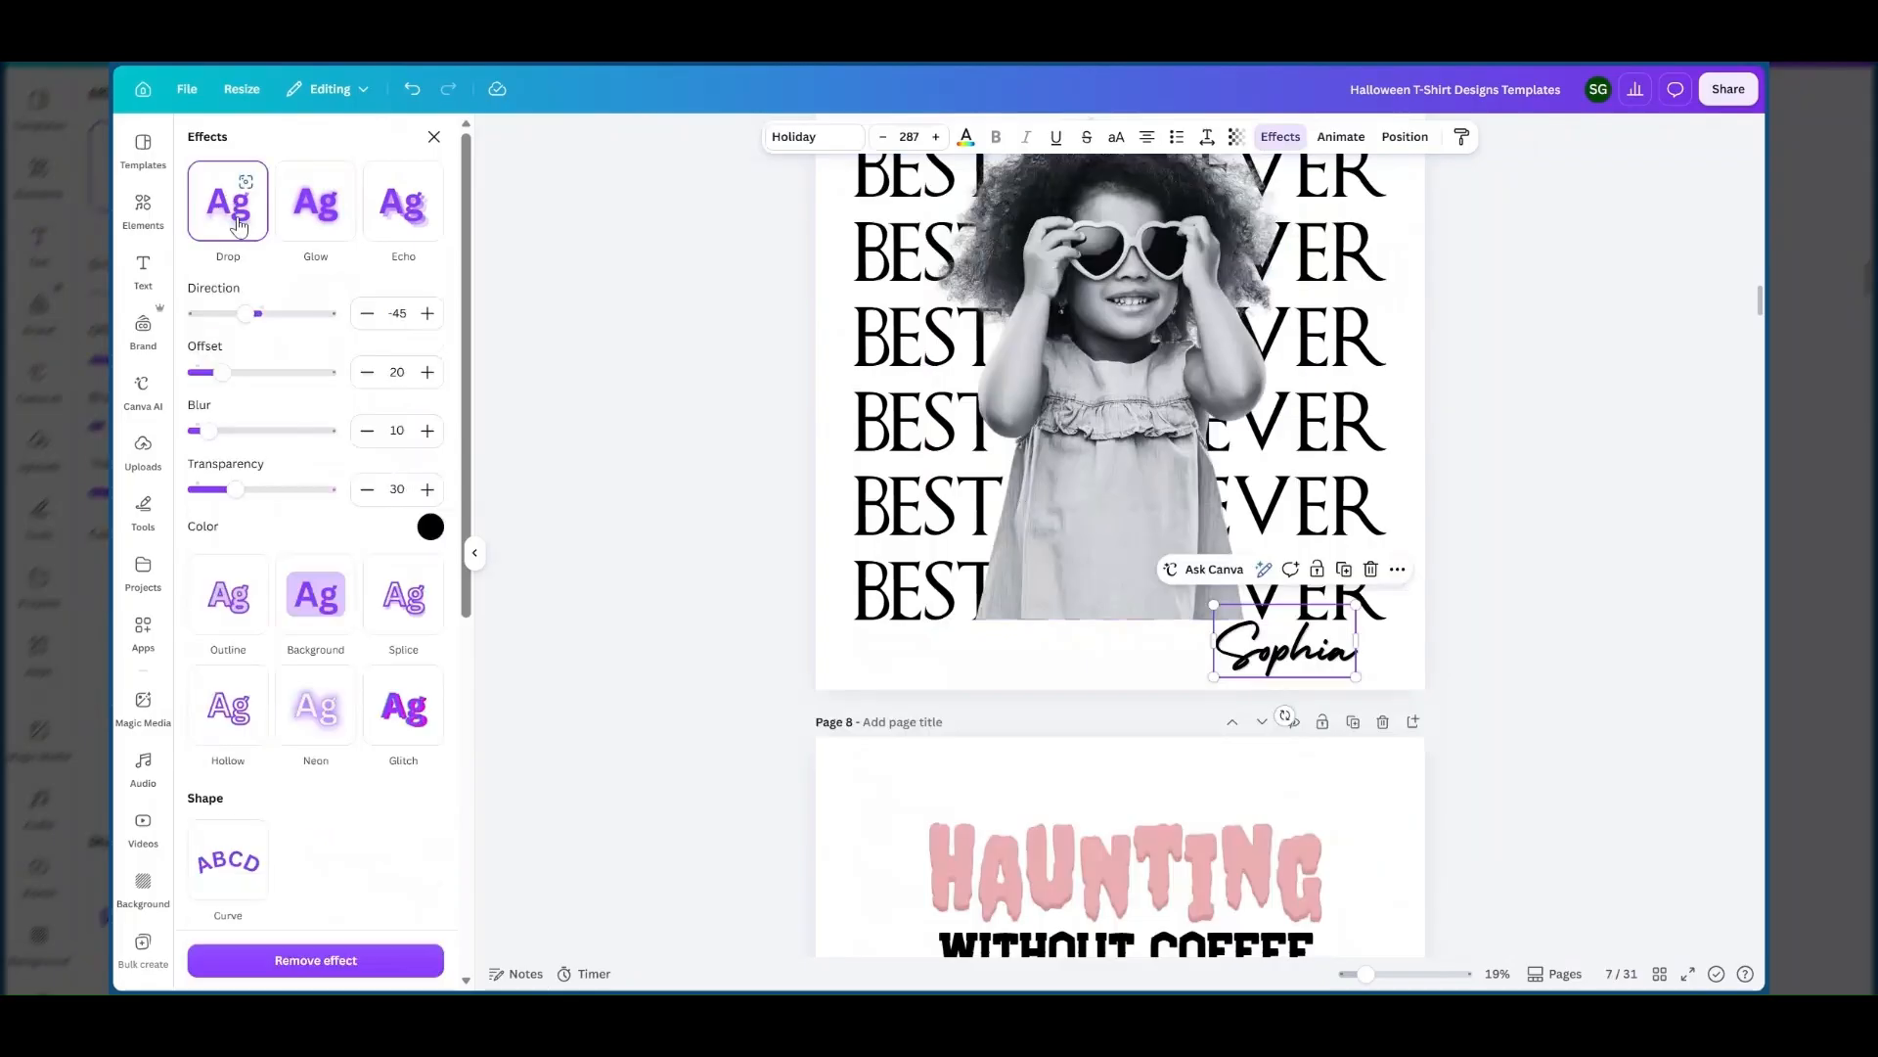
pyautogui.click(314, 231)
pyautogui.click(399, 233)
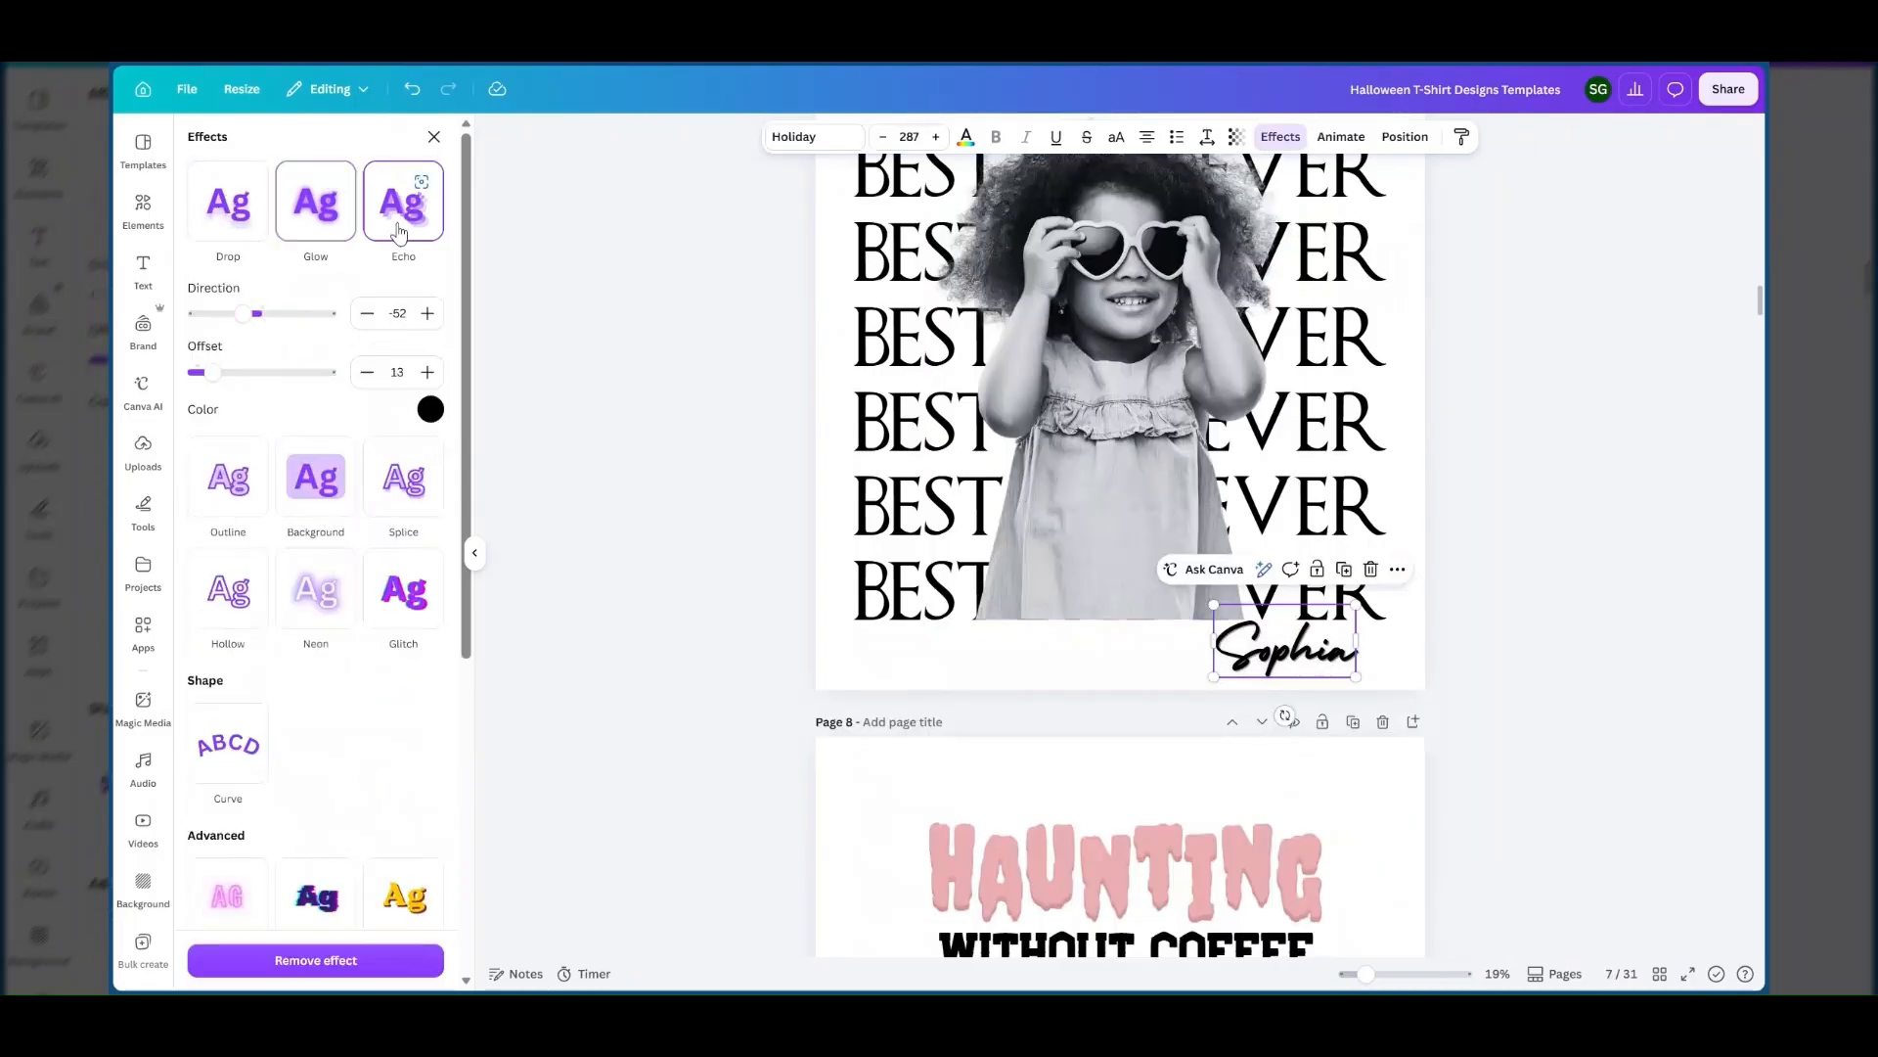
pyautogui.click(431, 410)
pyautogui.click(298, 491)
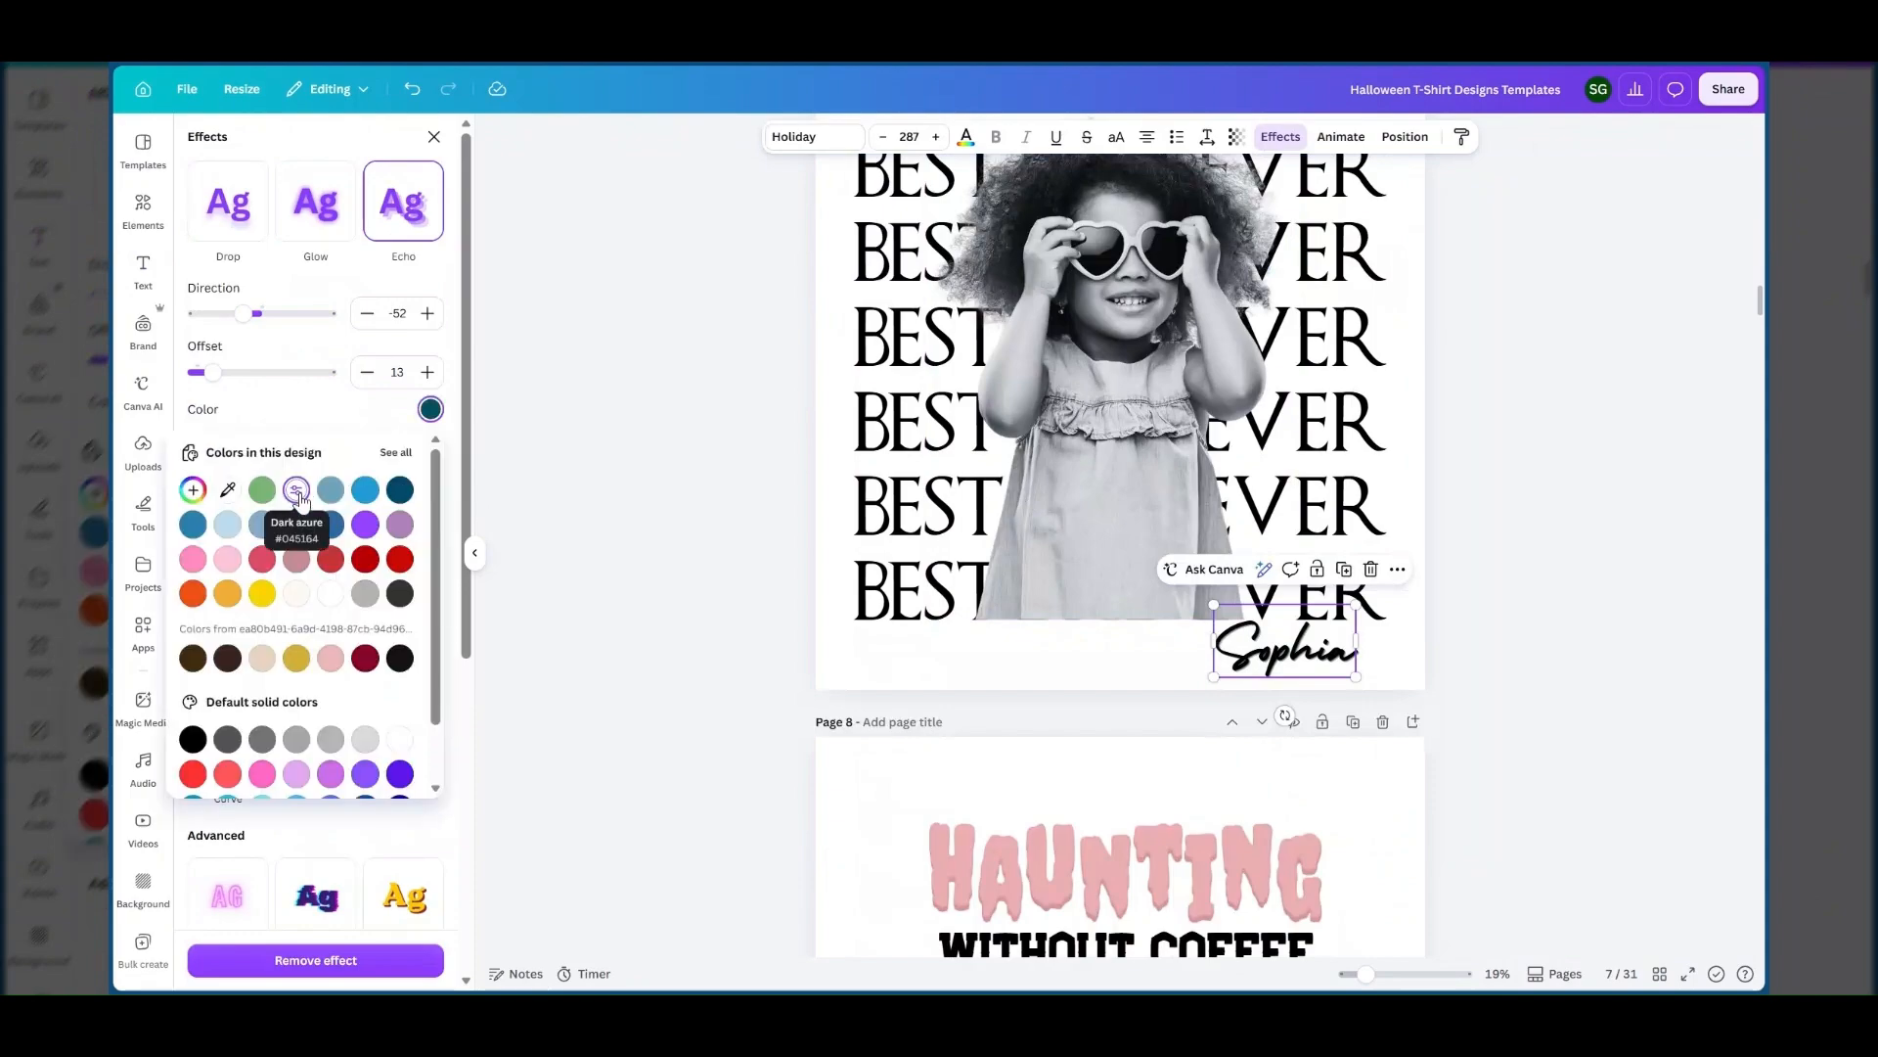
pyautogui.moveTo(213, 373)
pyautogui.mouseDown()
pyautogui.moveTo(289, 391)
pyautogui.moveTo(206, 381)
pyautogui.mouseUp()
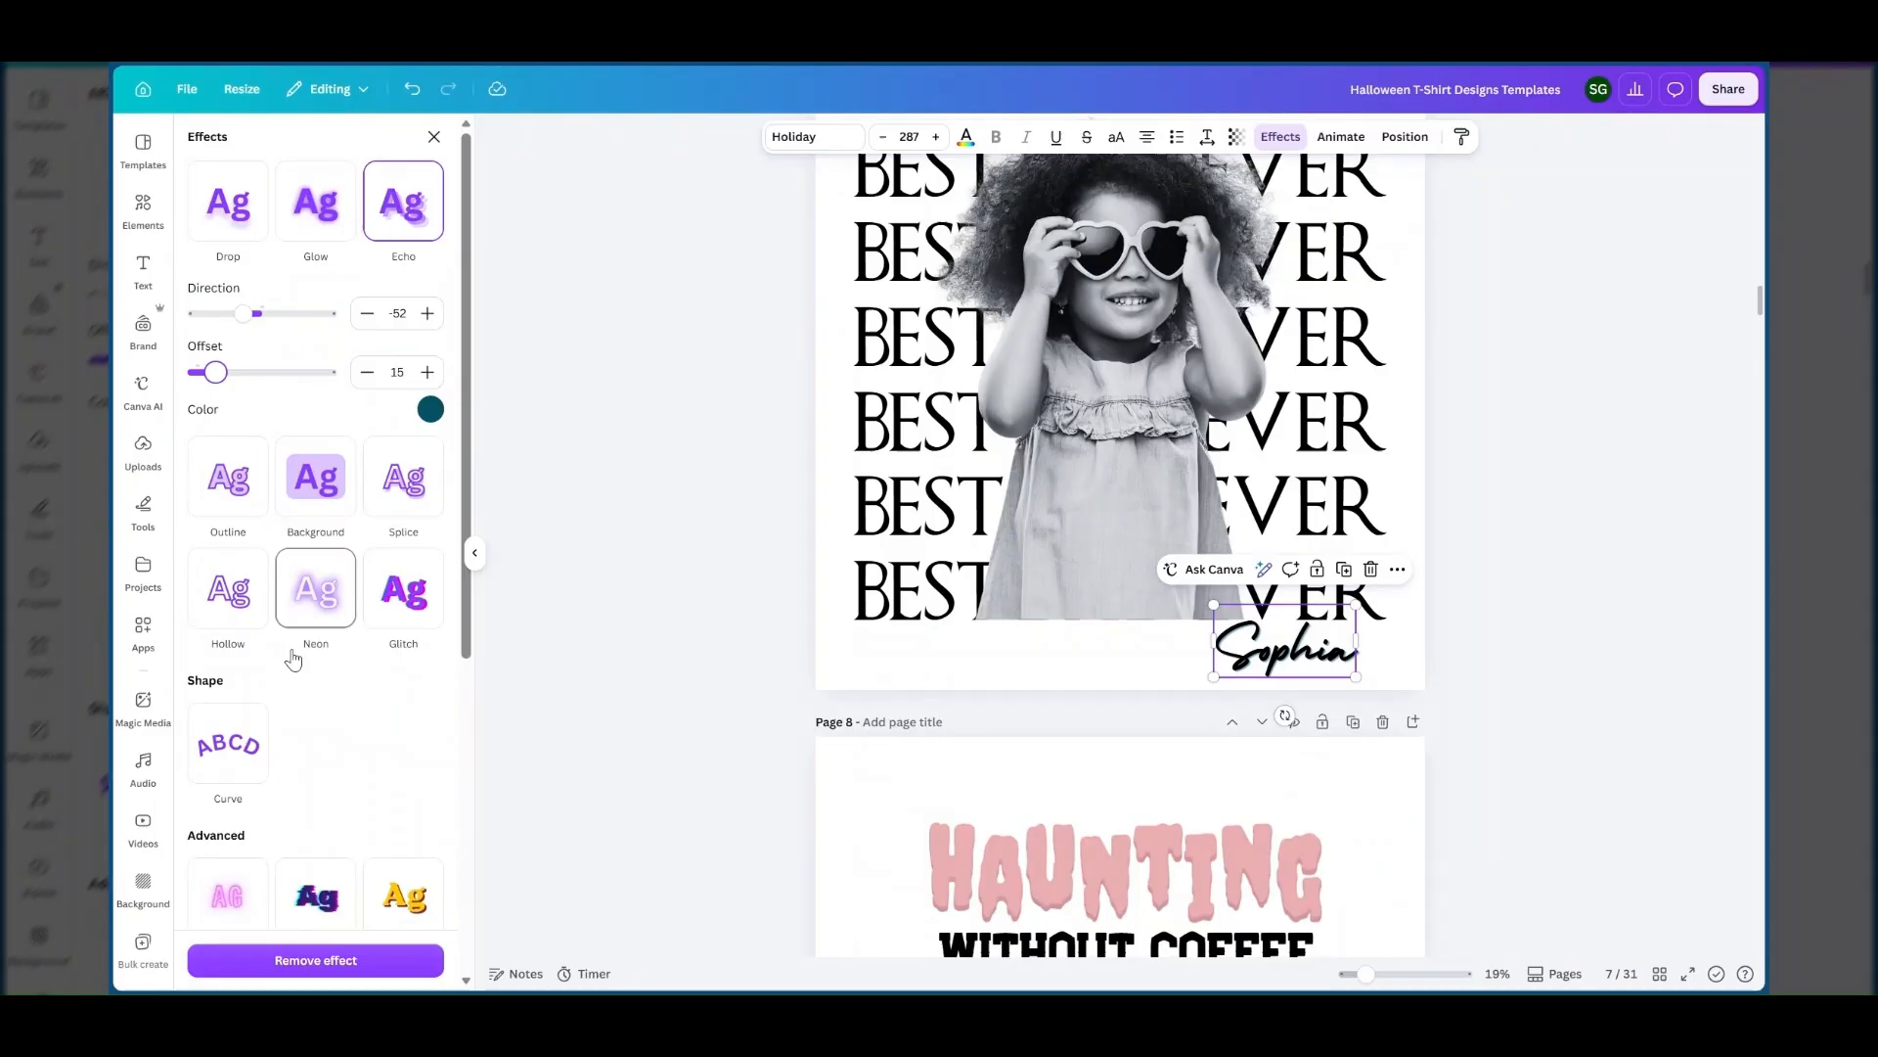
# Try an Outline effect on the name text in several colours, ending with dark azure #045164 at thickness 34, and remove the effect.
pyautogui.click(230, 501)
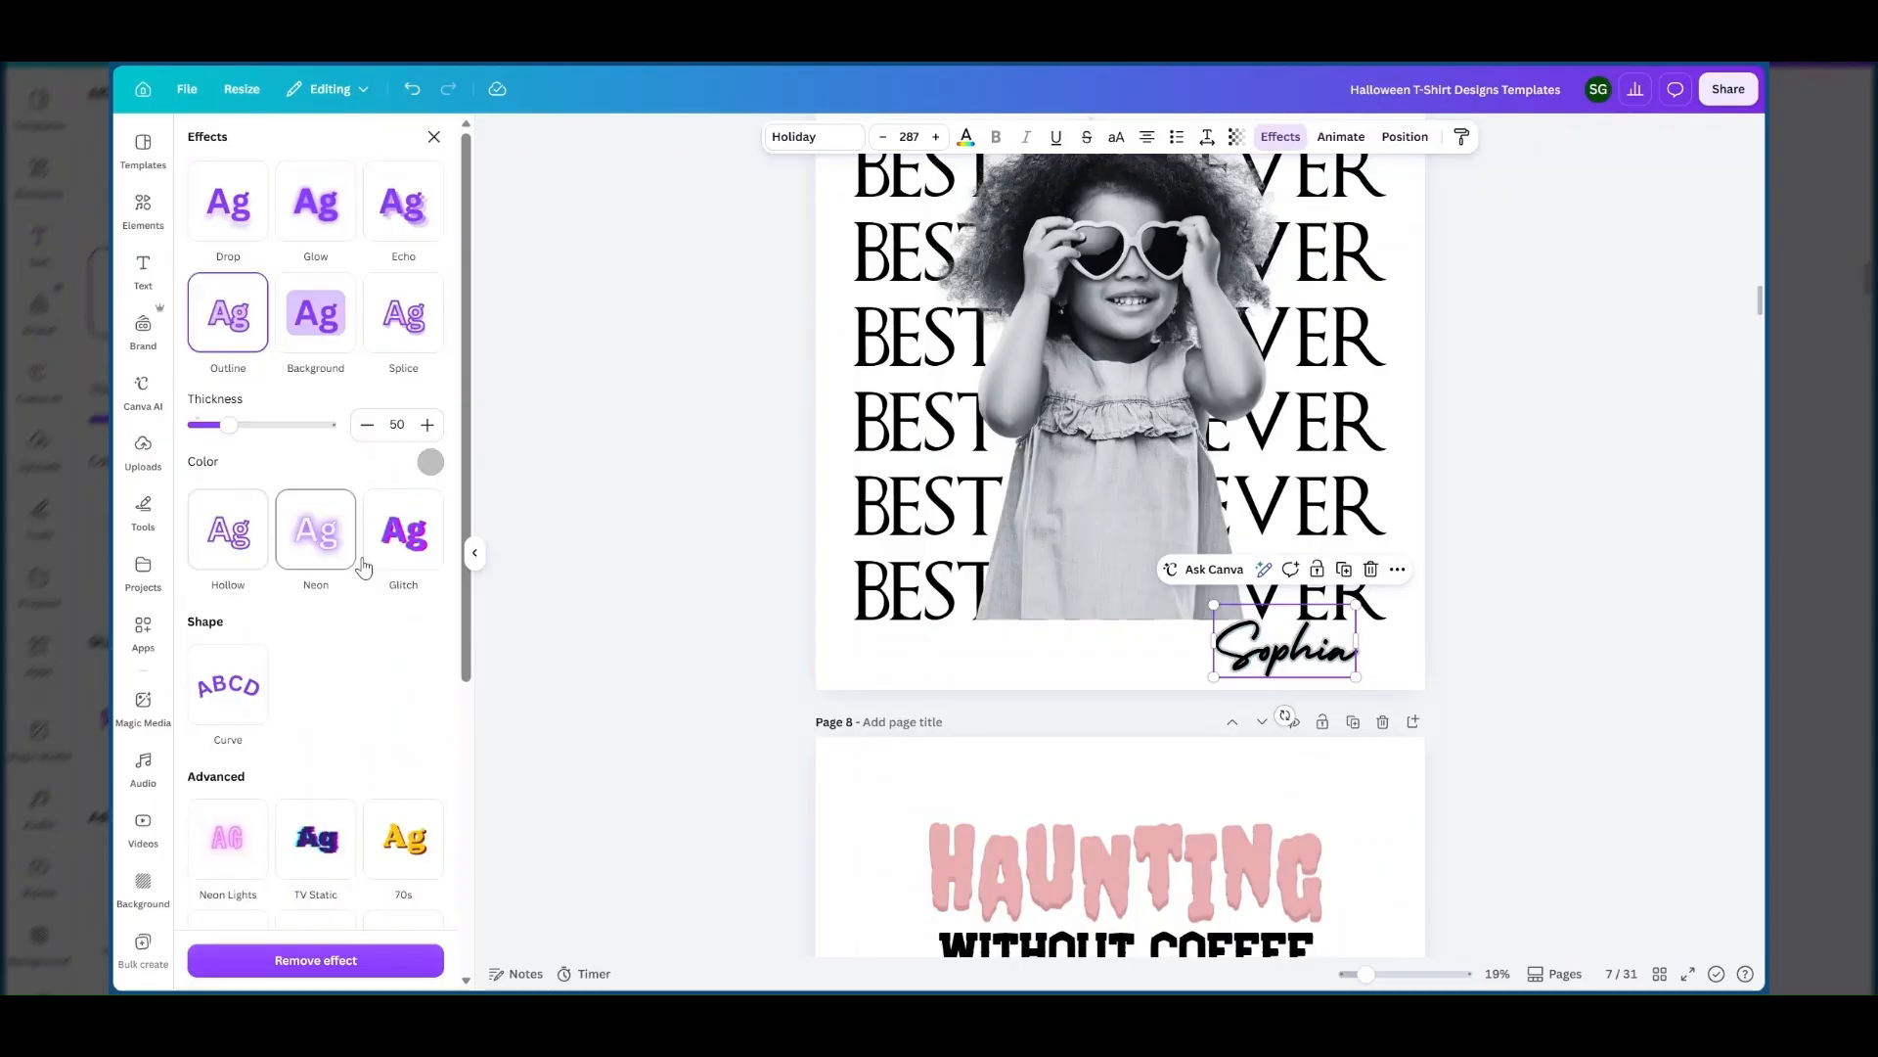
pyautogui.click(432, 463)
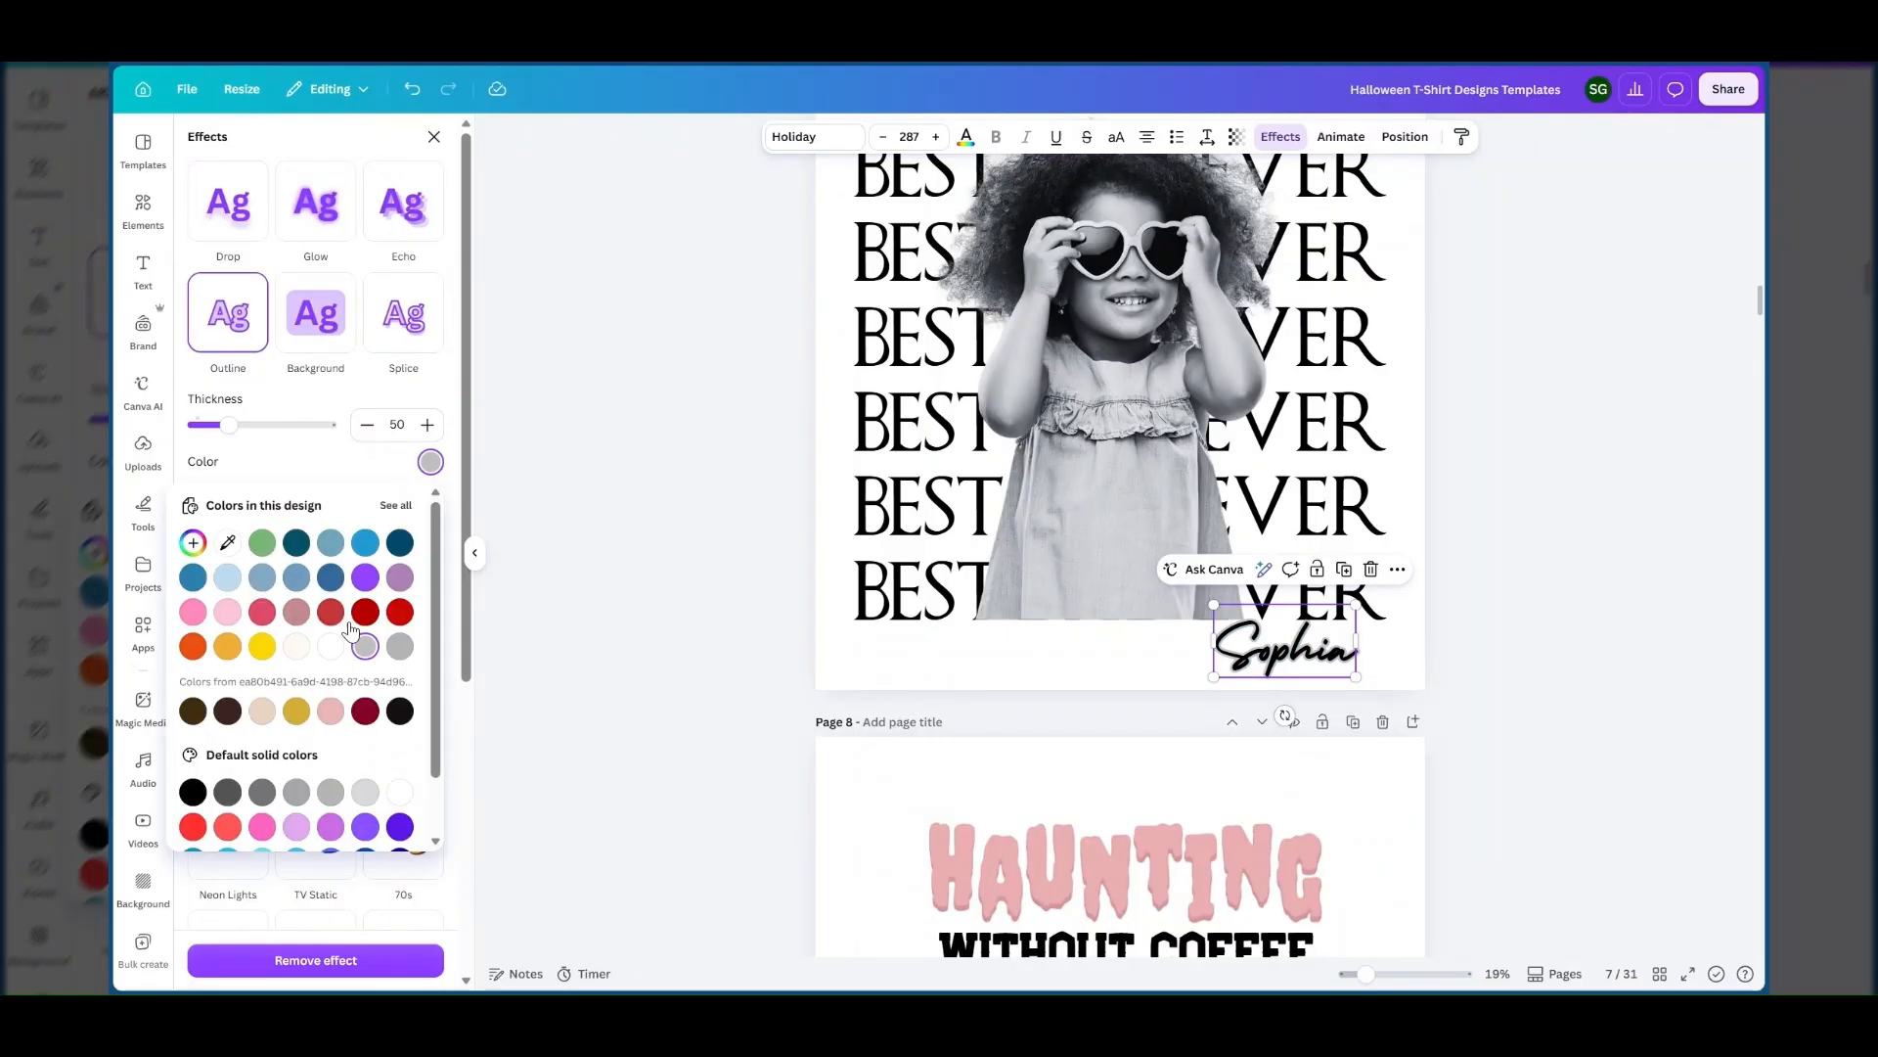
pyautogui.click(193, 577)
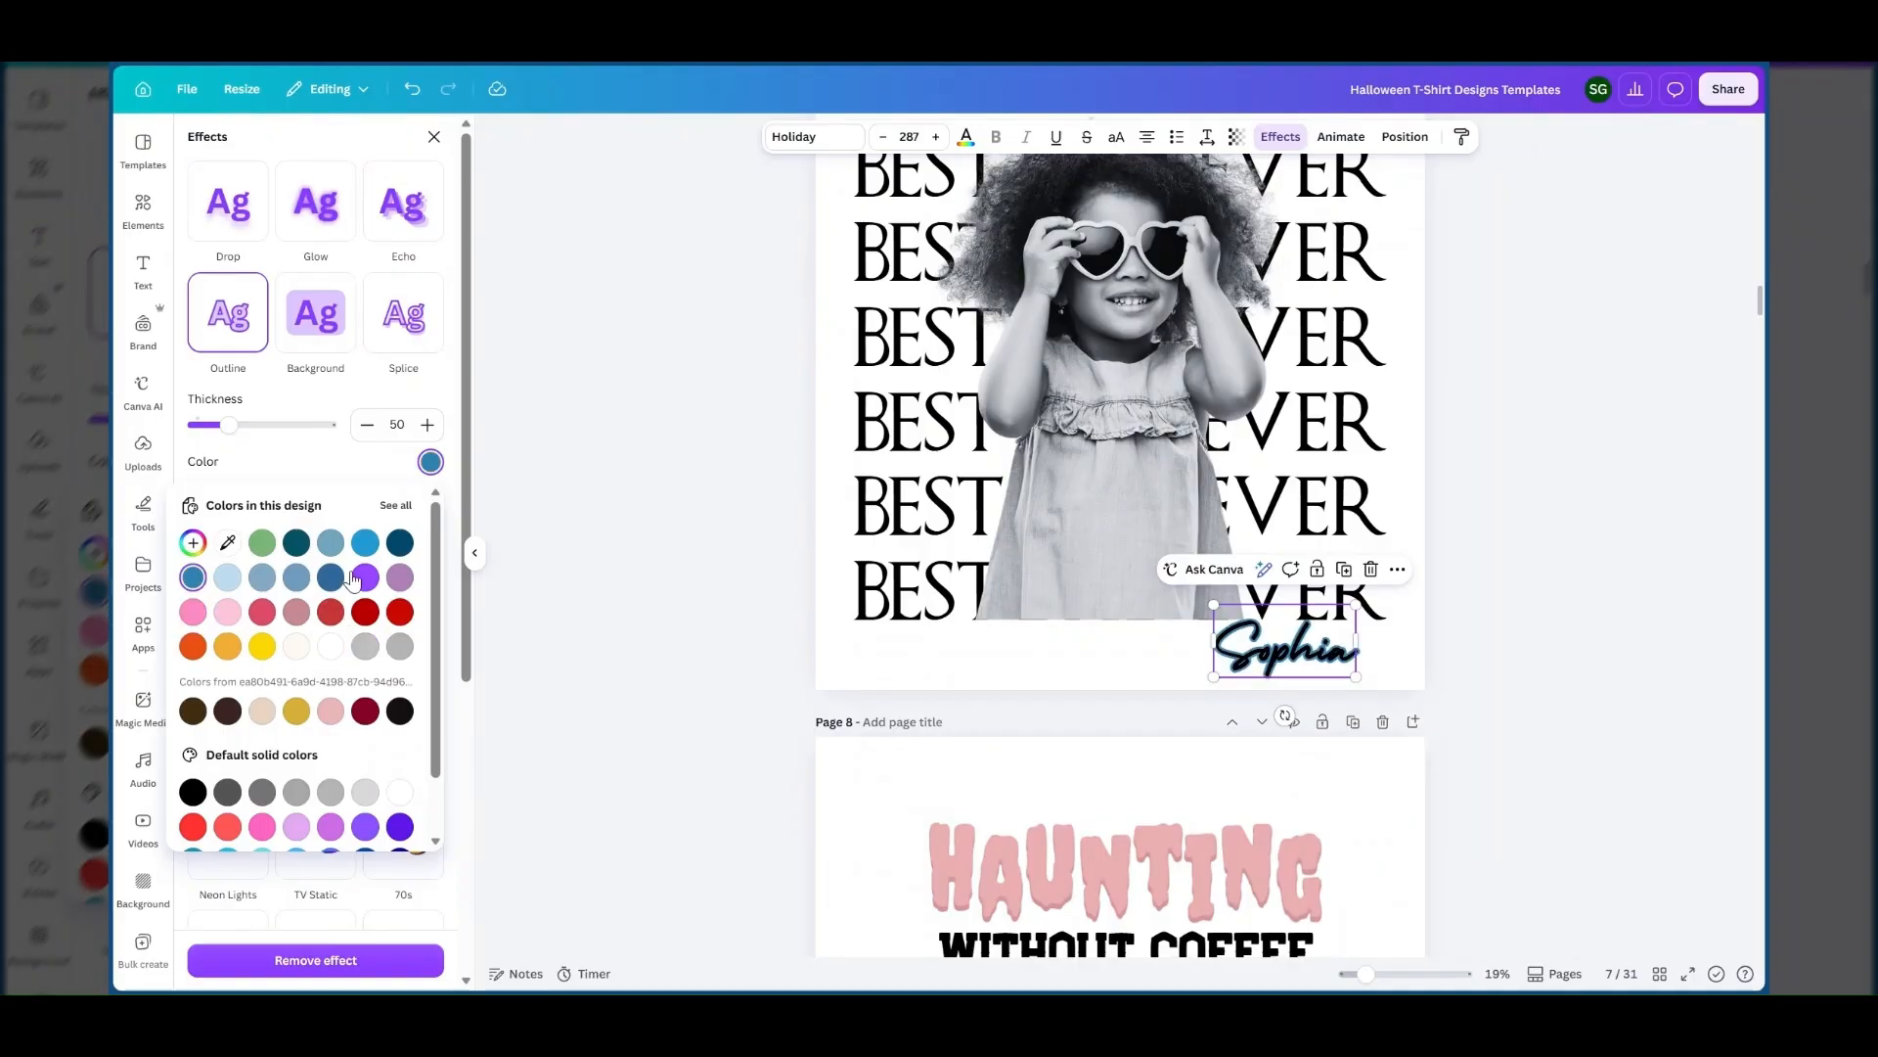
pyautogui.click(331, 647)
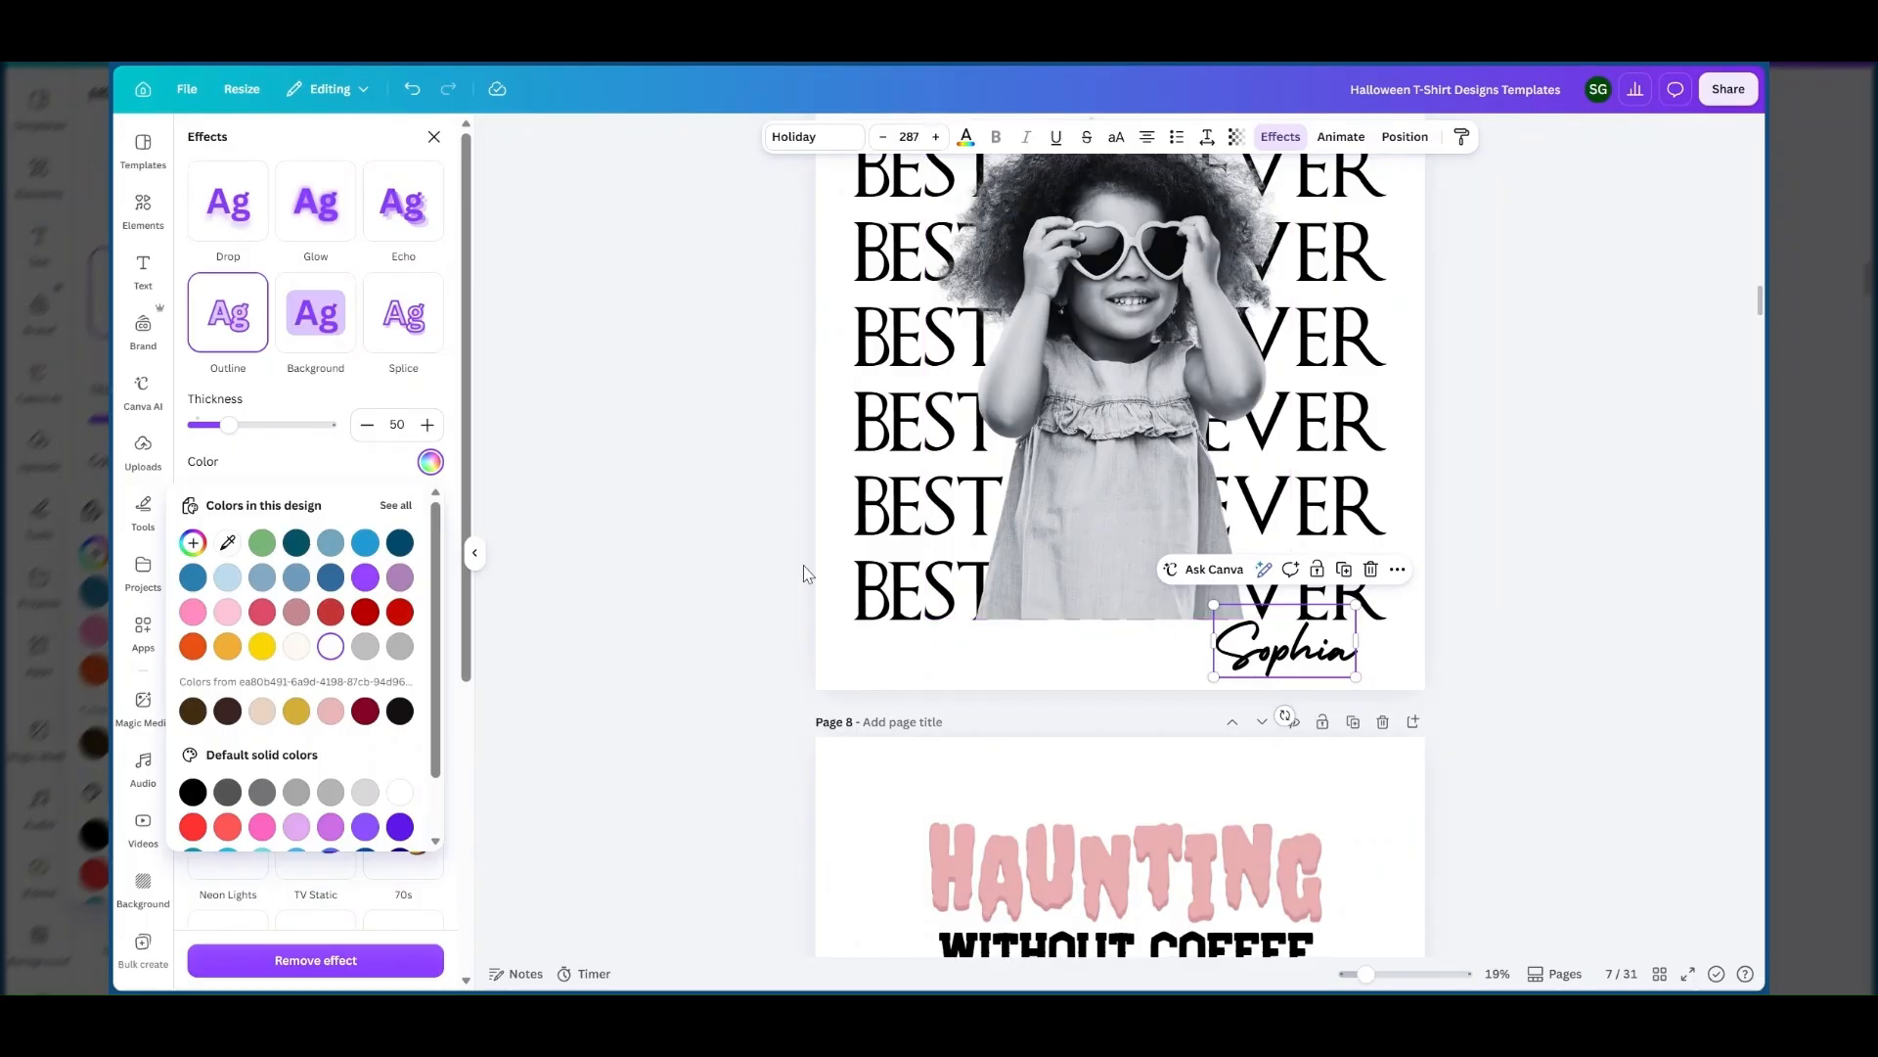
pyautogui.click(297, 543)
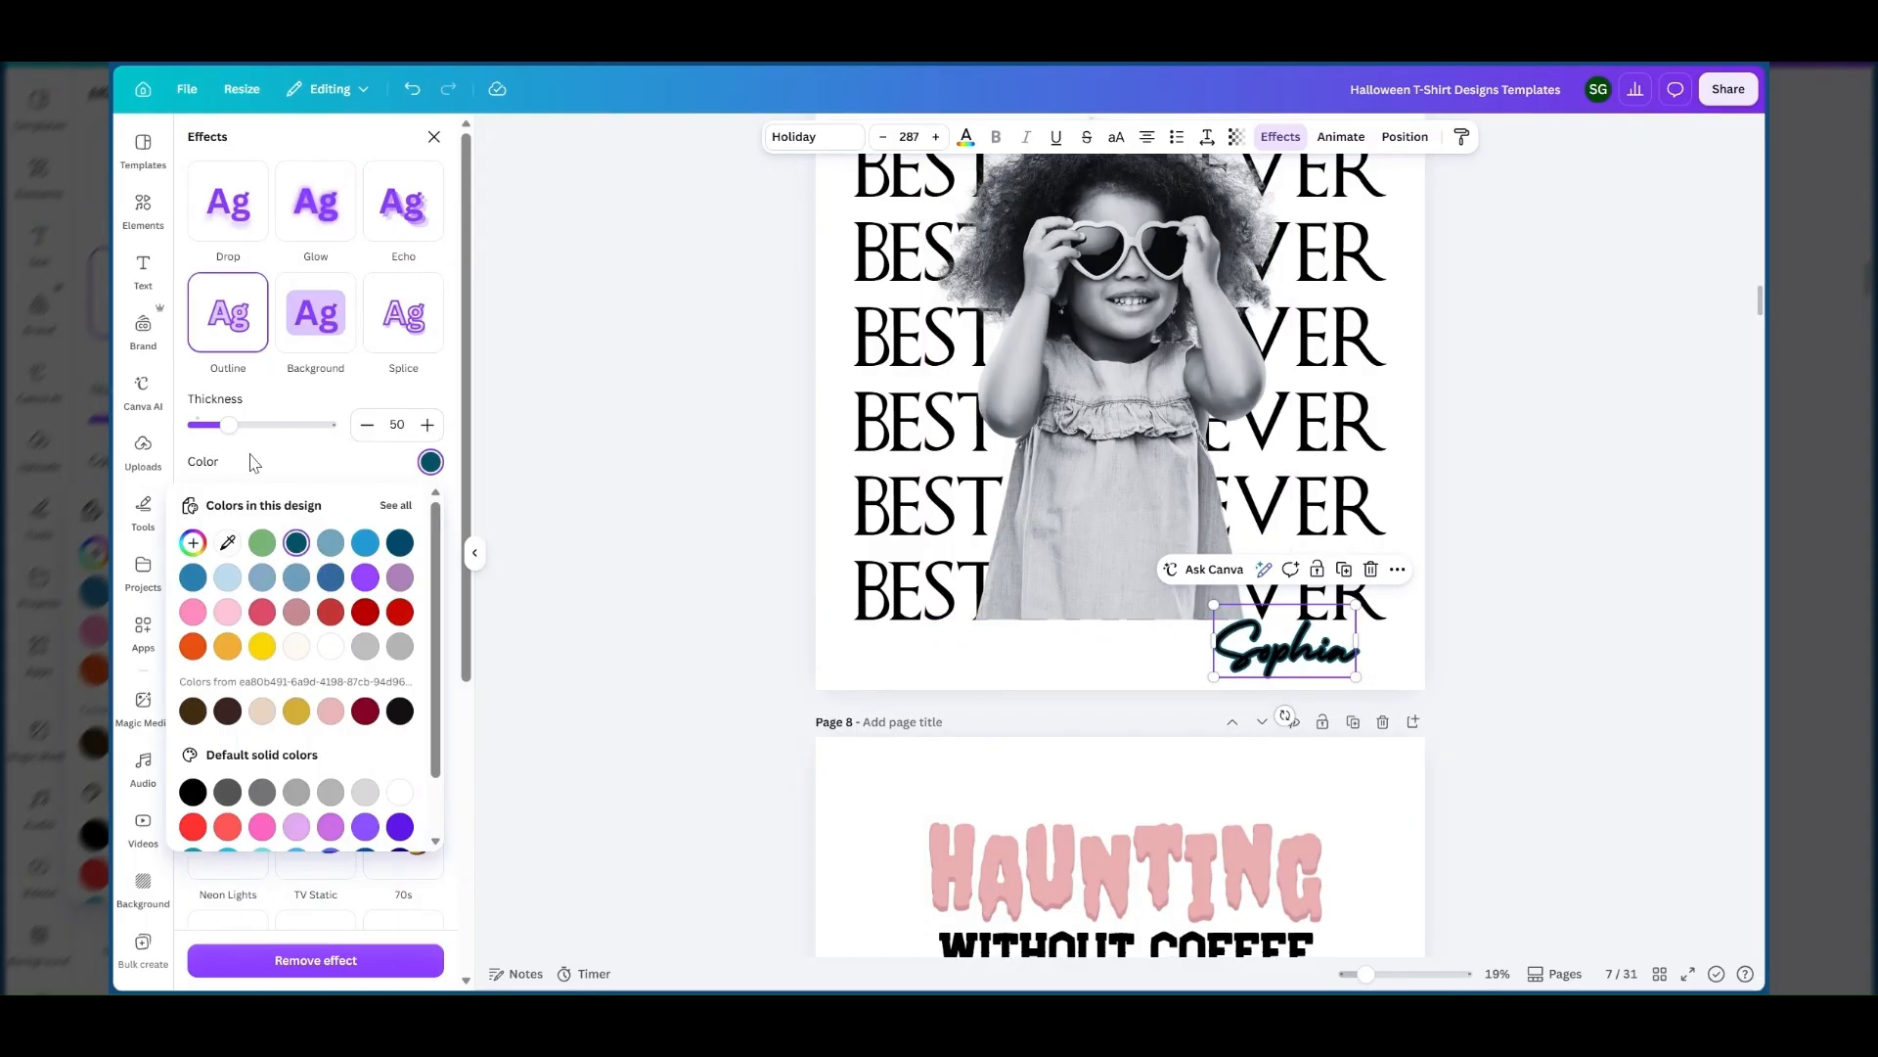
pyautogui.click(254, 454)
pyautogui.moveTo(228, 425); pyautogui.dragTo(217, 428)
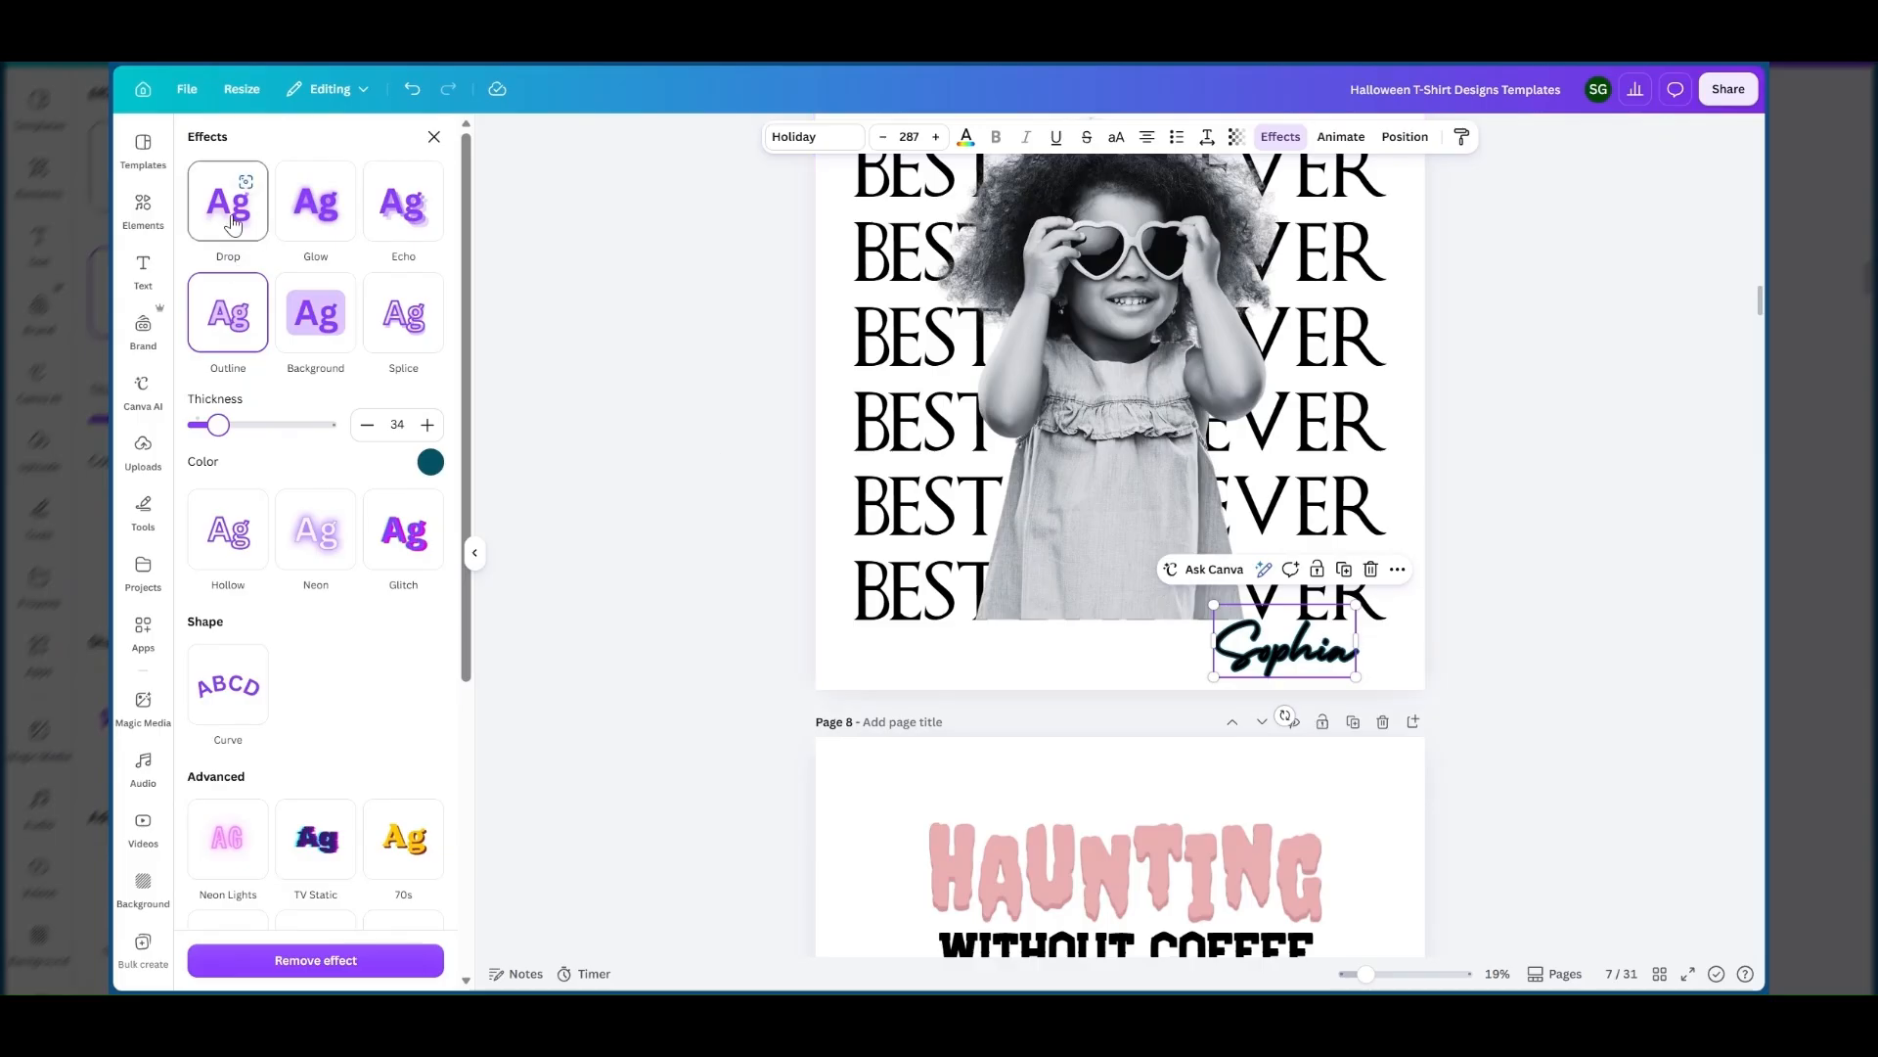
pyautogui.click(296, 961)
# Compare the name text with the finished design on page 6 and enlarge it slightly to size 303.
pyautogui.scroll(5, 1235, 425)
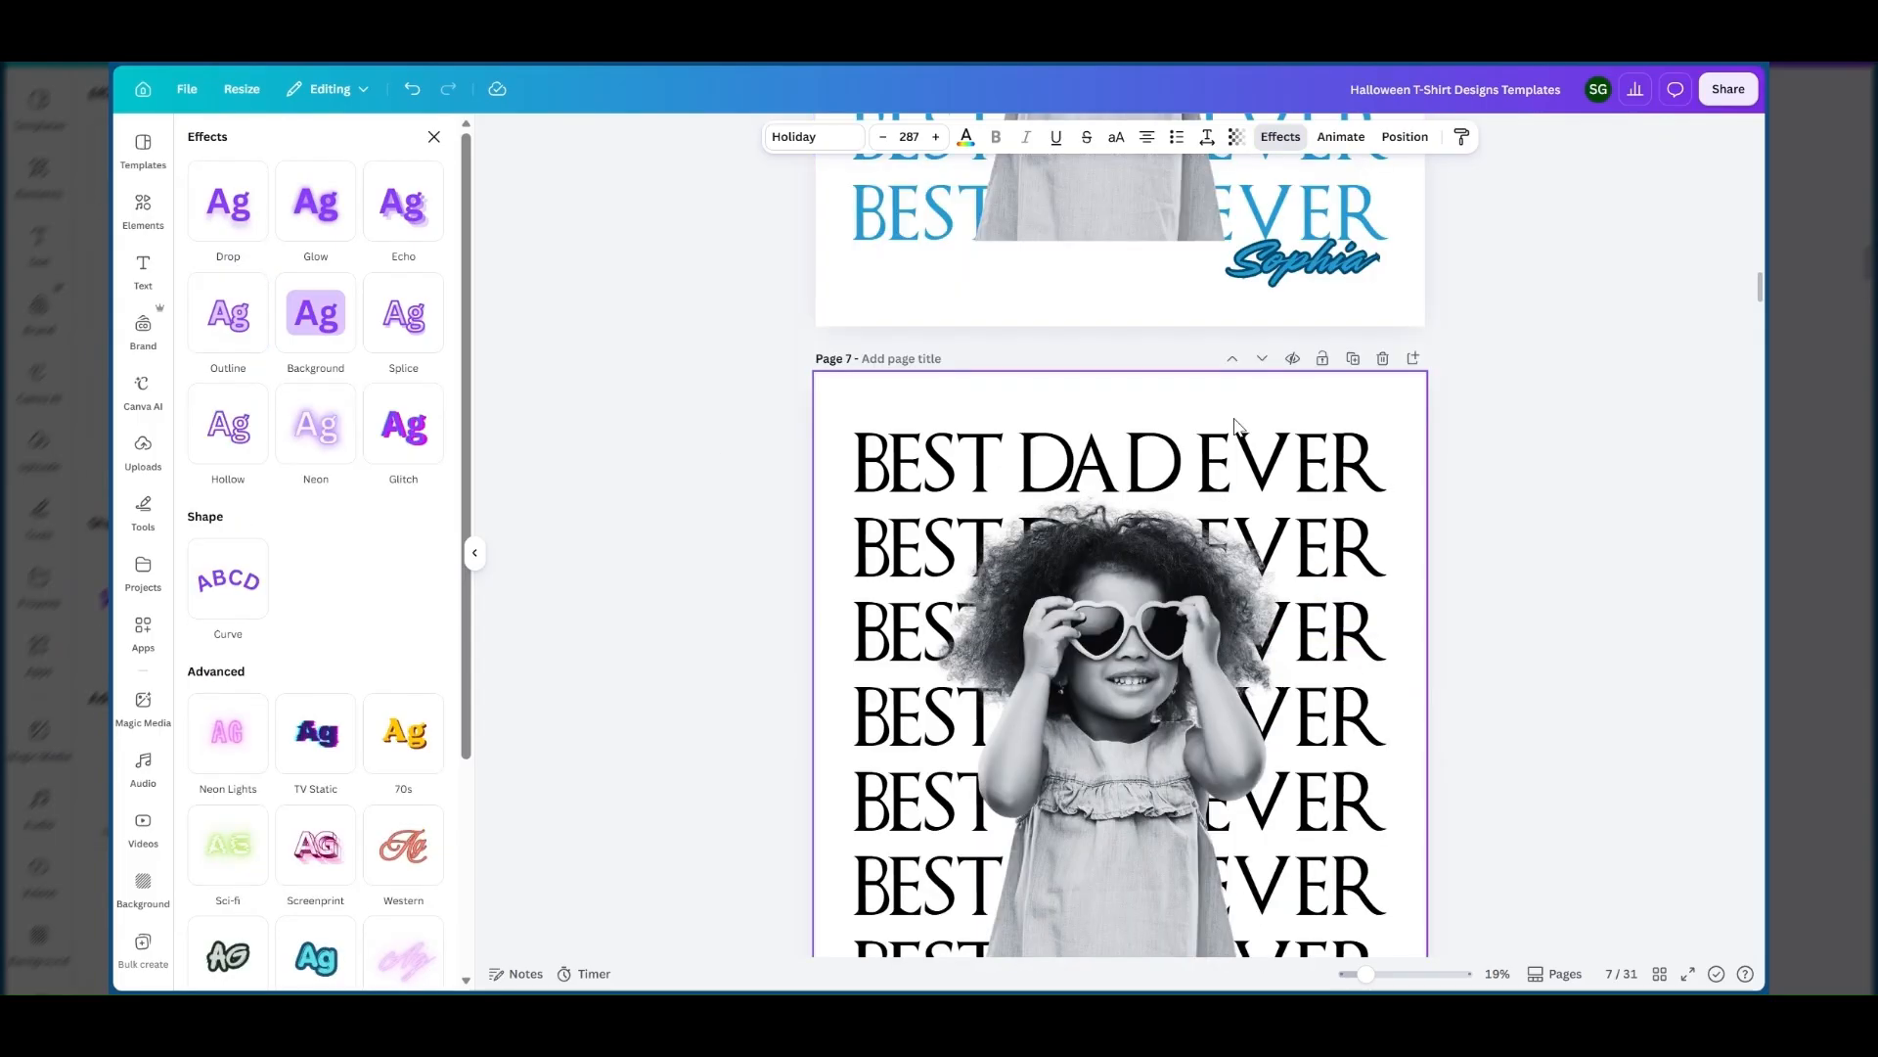
pyautogui.scroll(2, 1272, 421)
pyautogui.doubleClick(1324, 408)
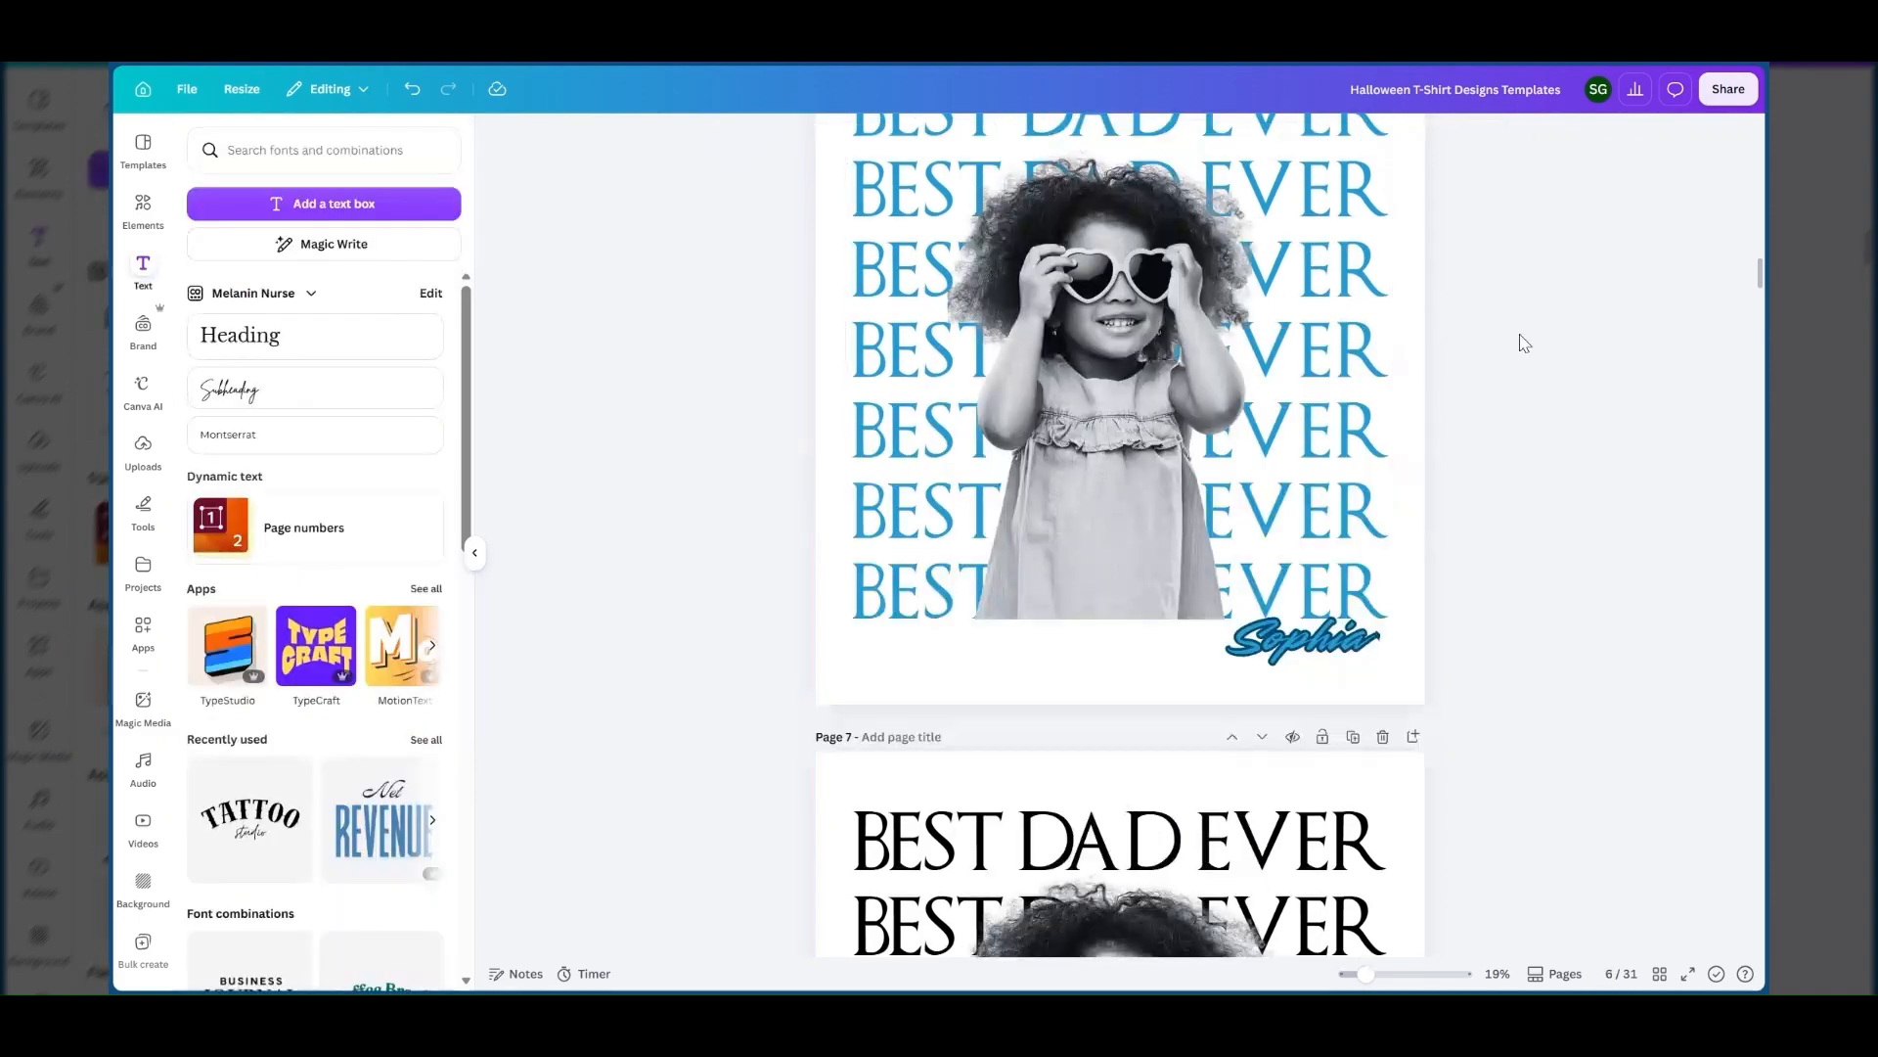
pyautogui.scroll(5, 1262, 405)
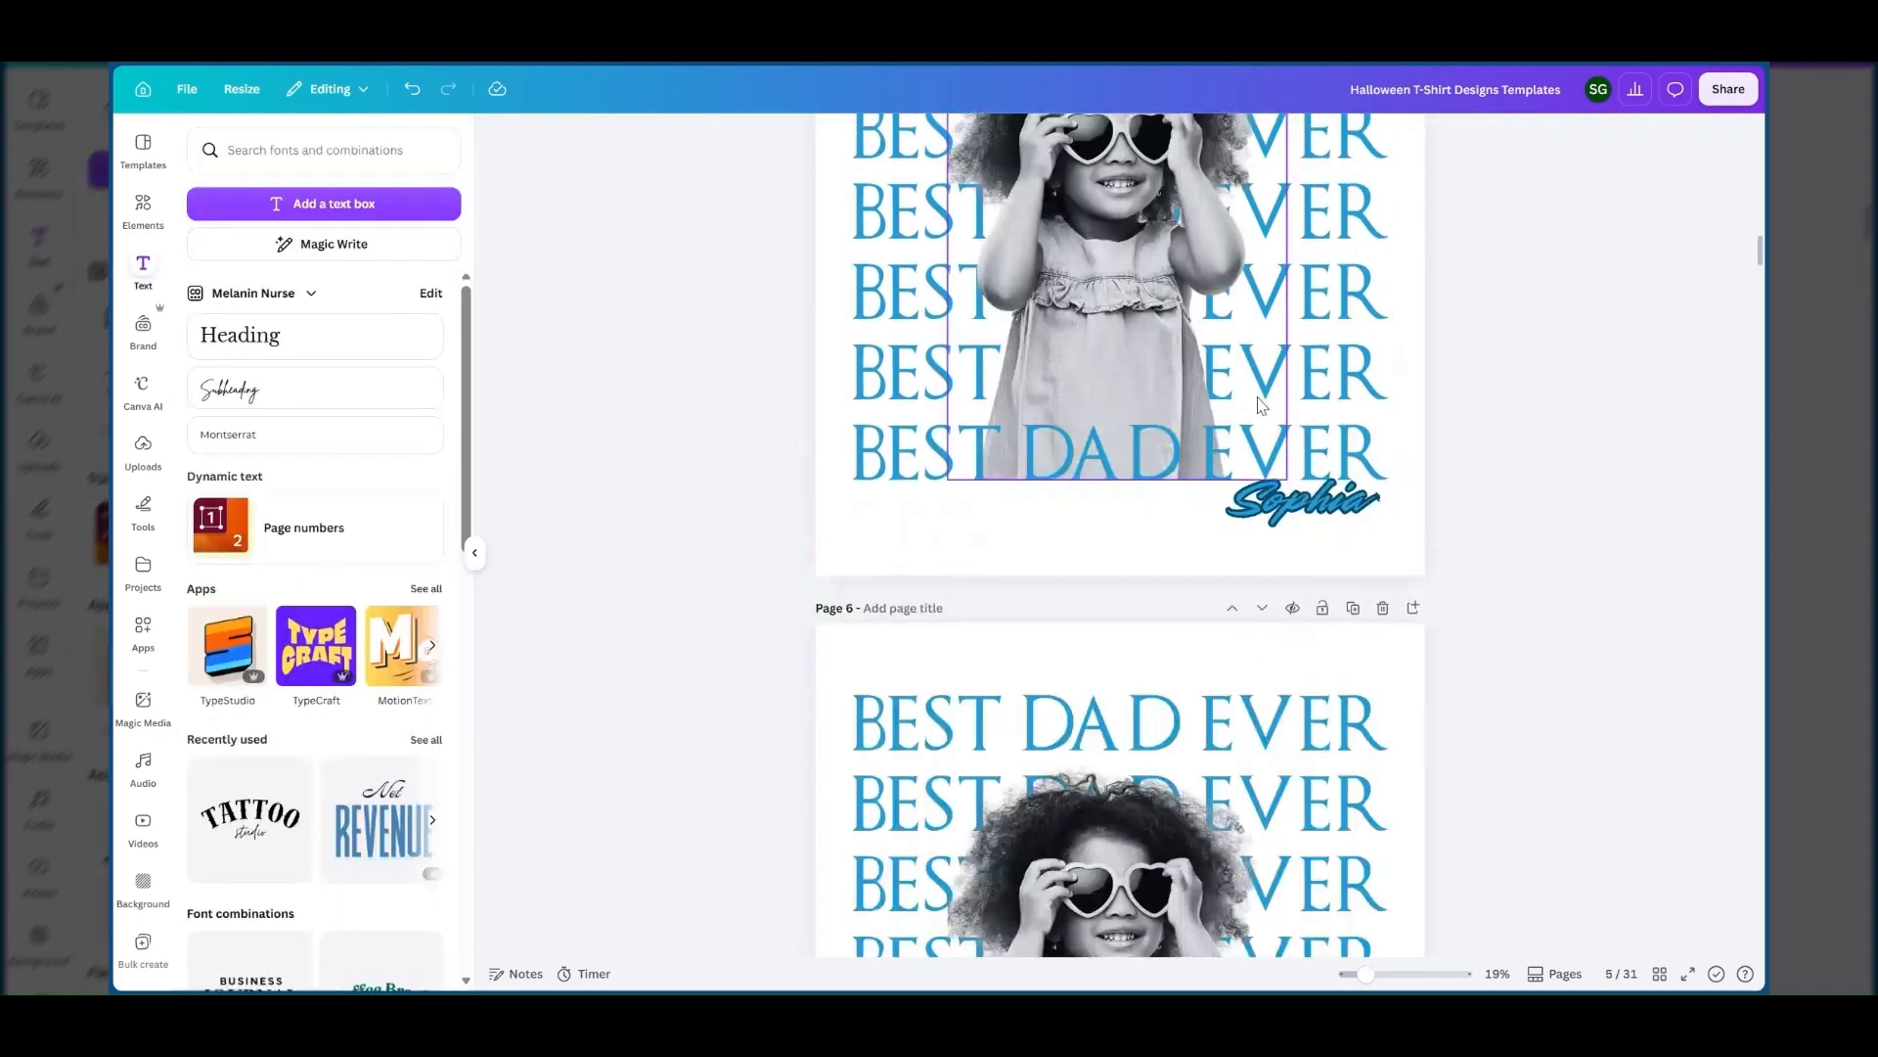
pyautogui.scroll(-10, 1262, 405)
pyautogui.click(1353, 745)
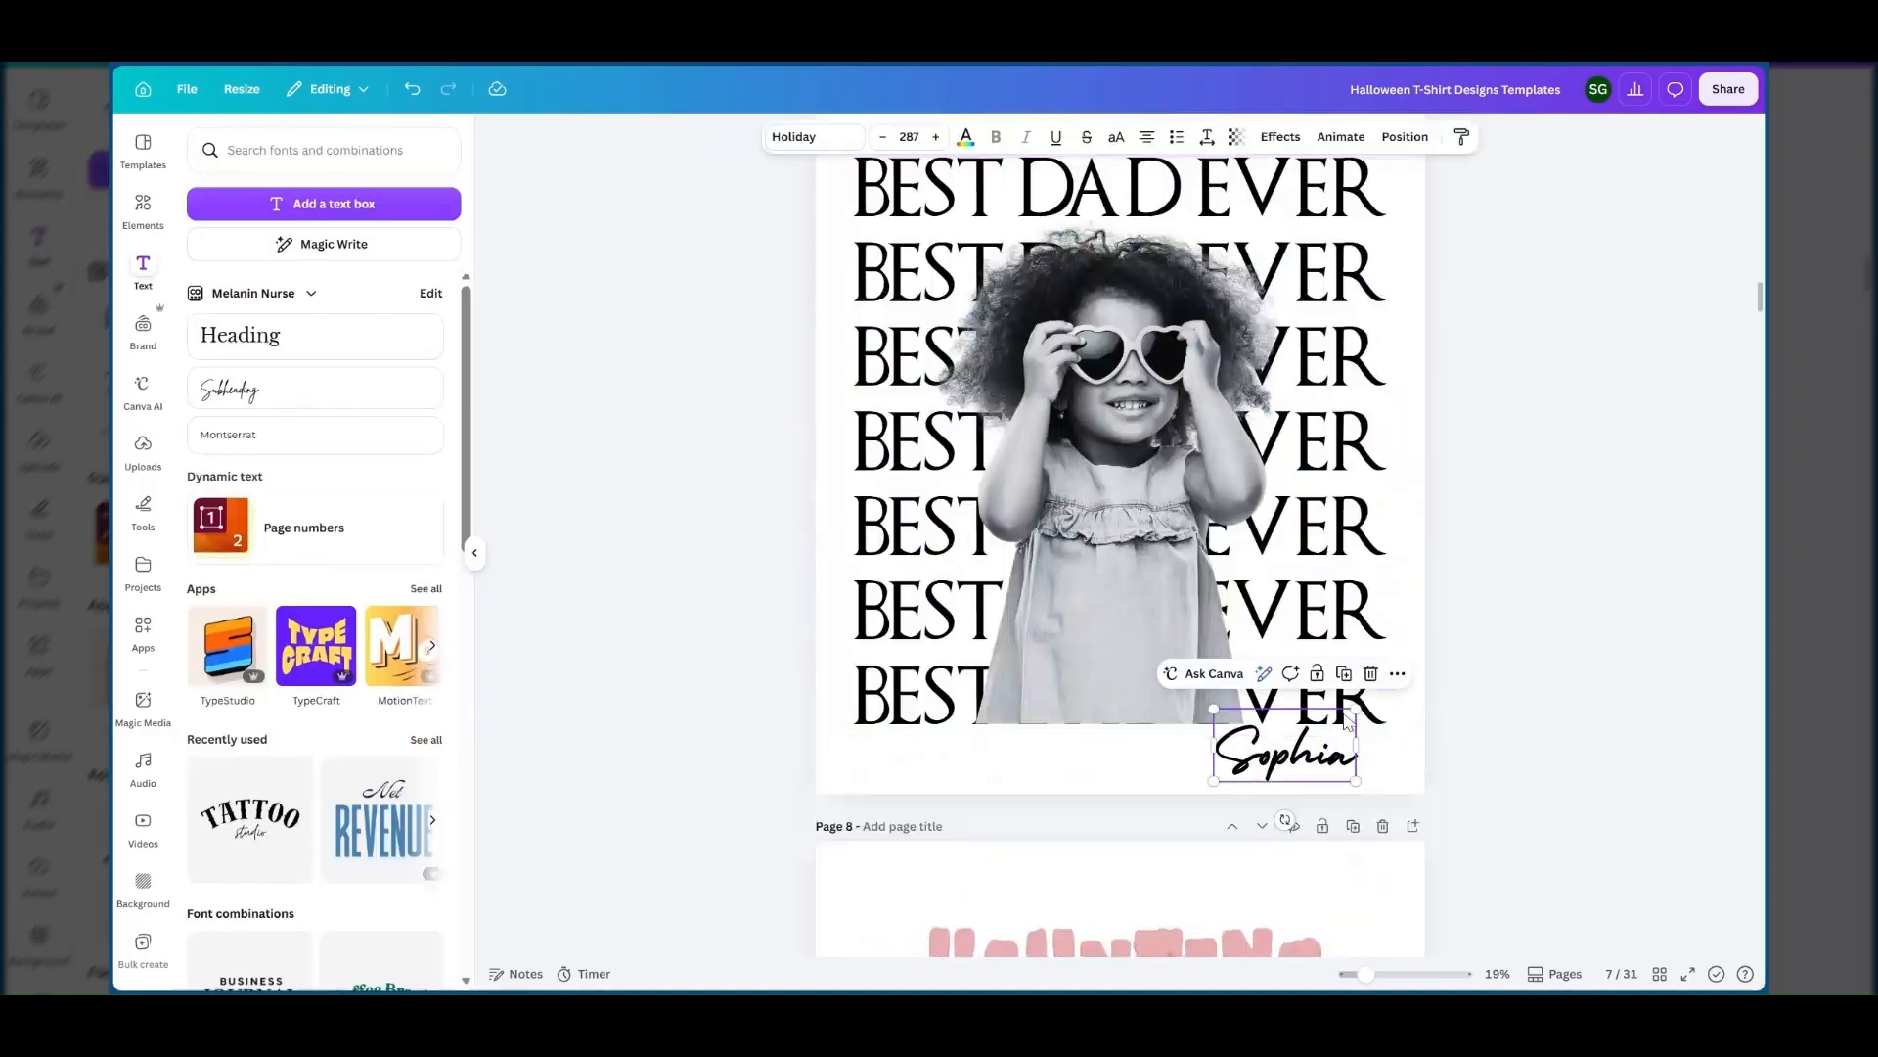
pyautogui.click(1325, 748)
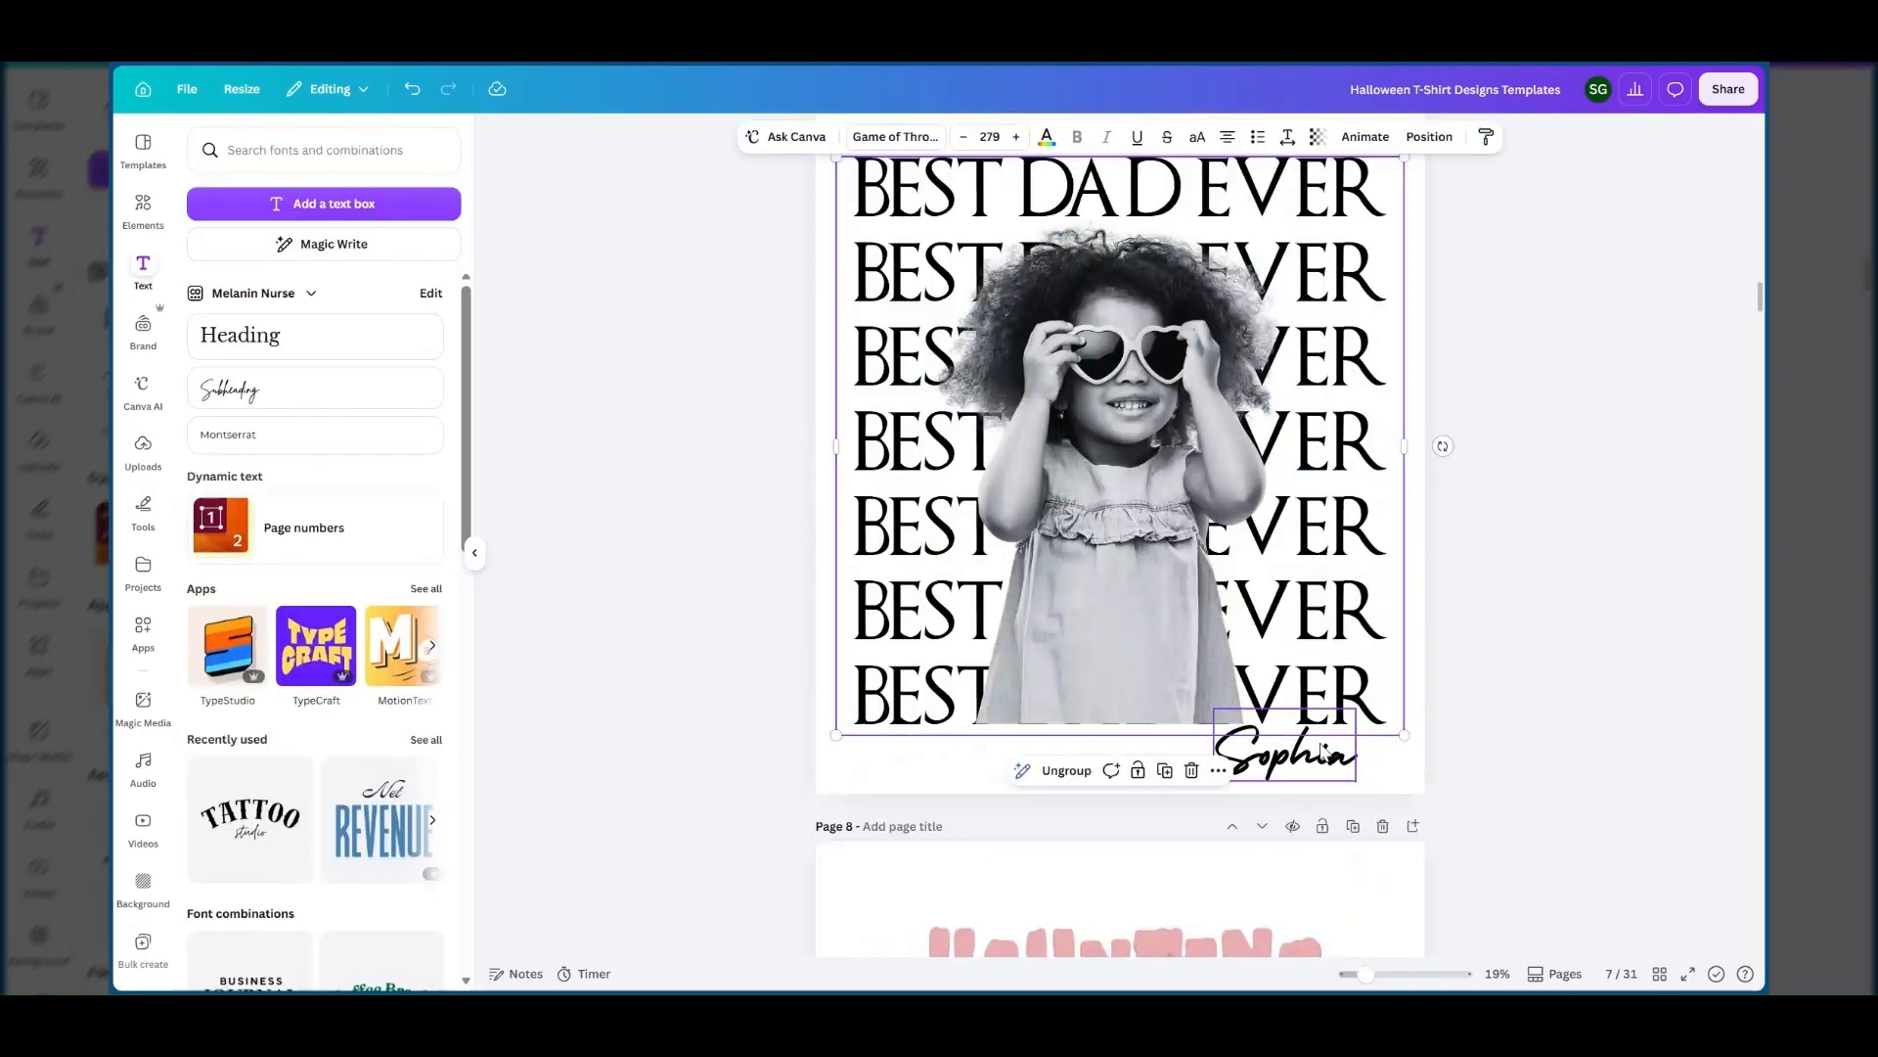
pyautogui.click(1325, 748)
pyautogui.moveTo(1355, 708); pyautogui.dragTo(1363, 703)
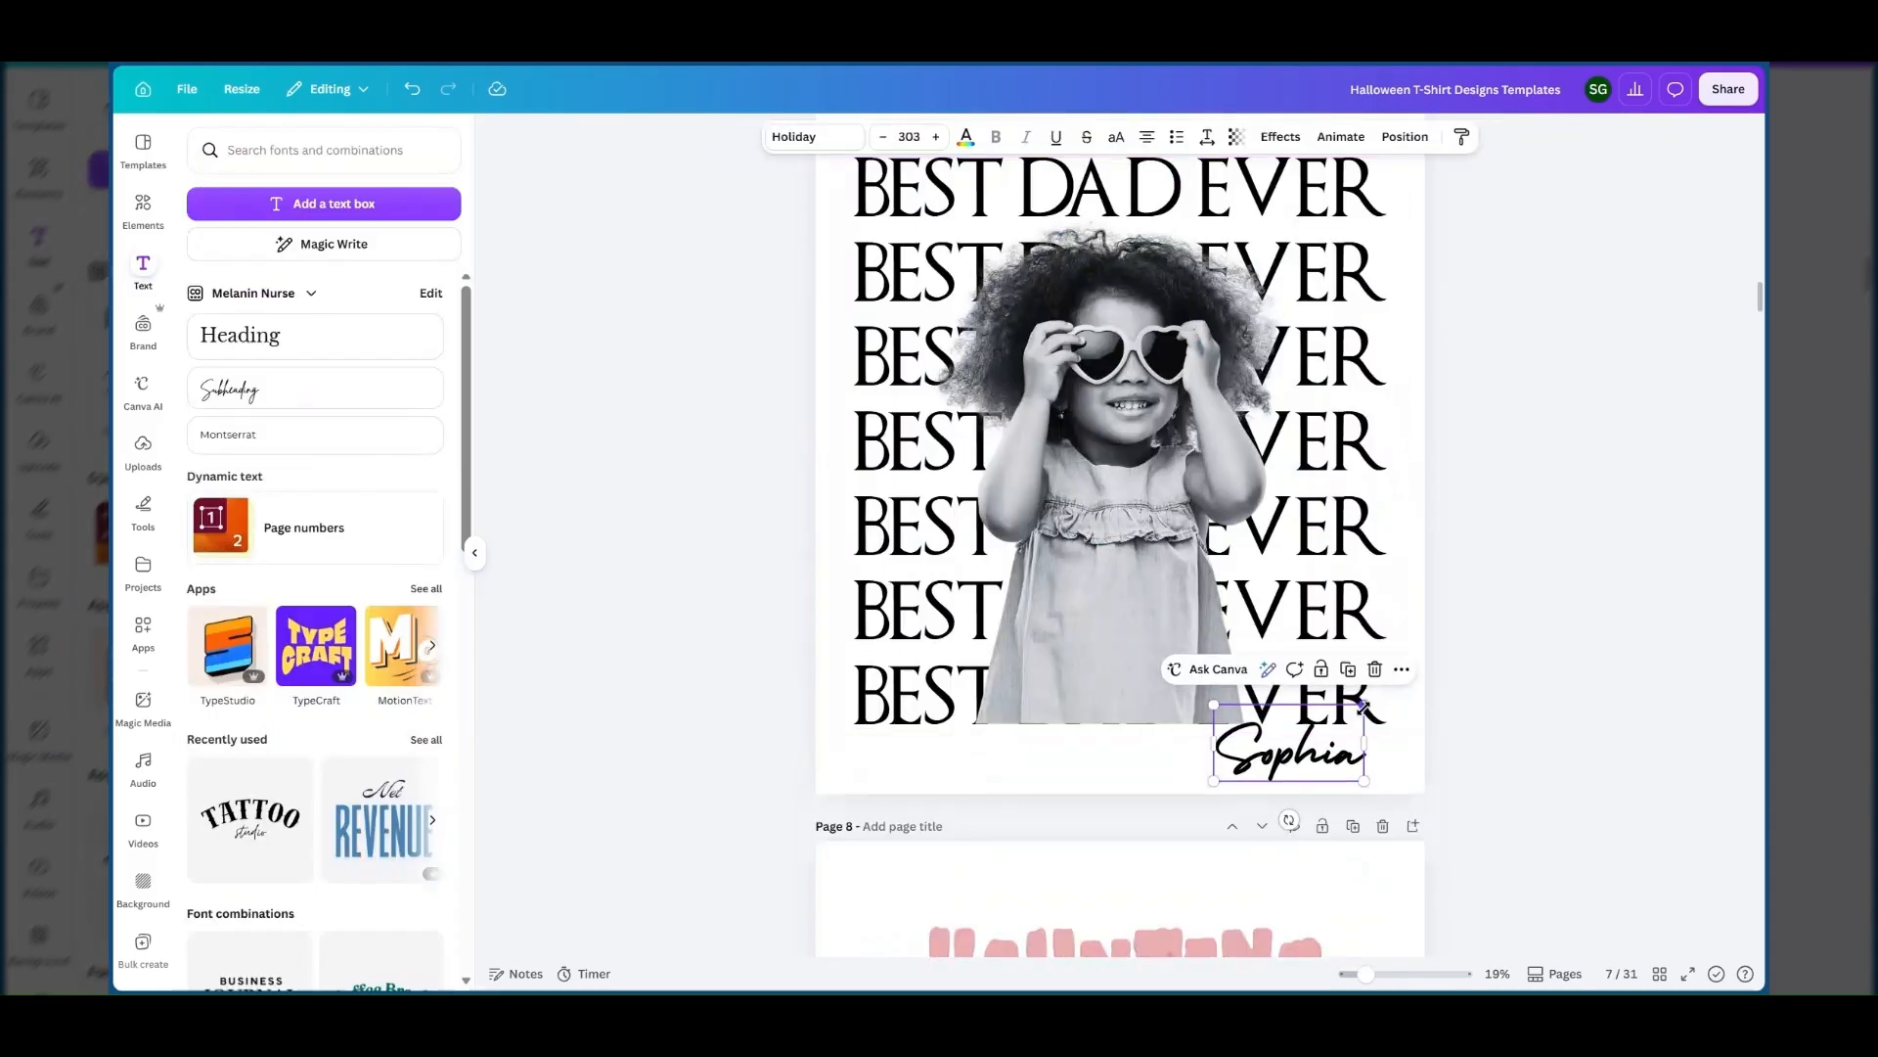
pyautogui.click(1510, 644)
# Group the stacked text, the girl photo and the name on page 7 and move the group up slightly.
pyautogui.scroll(1, 1509, 643)
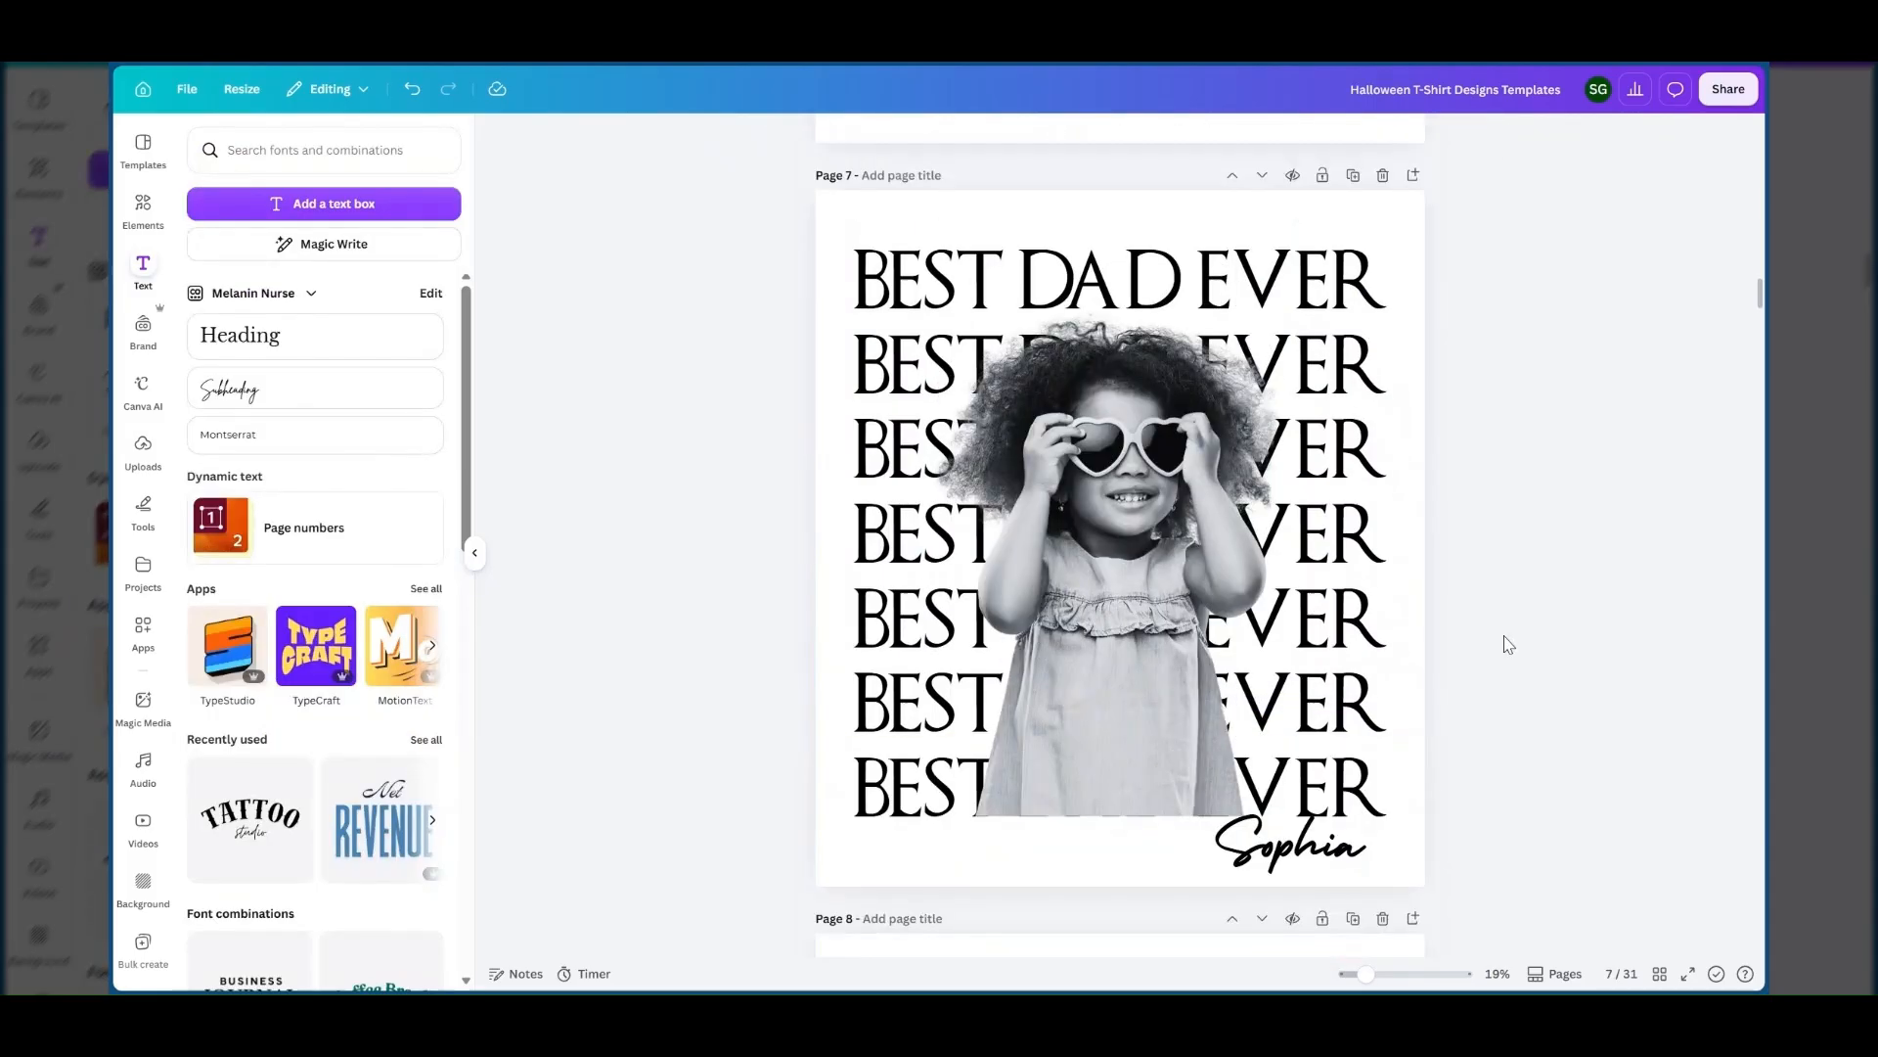
pyautogui.moveTo(720, 203); pyautogui.dragTo(1517, 812)
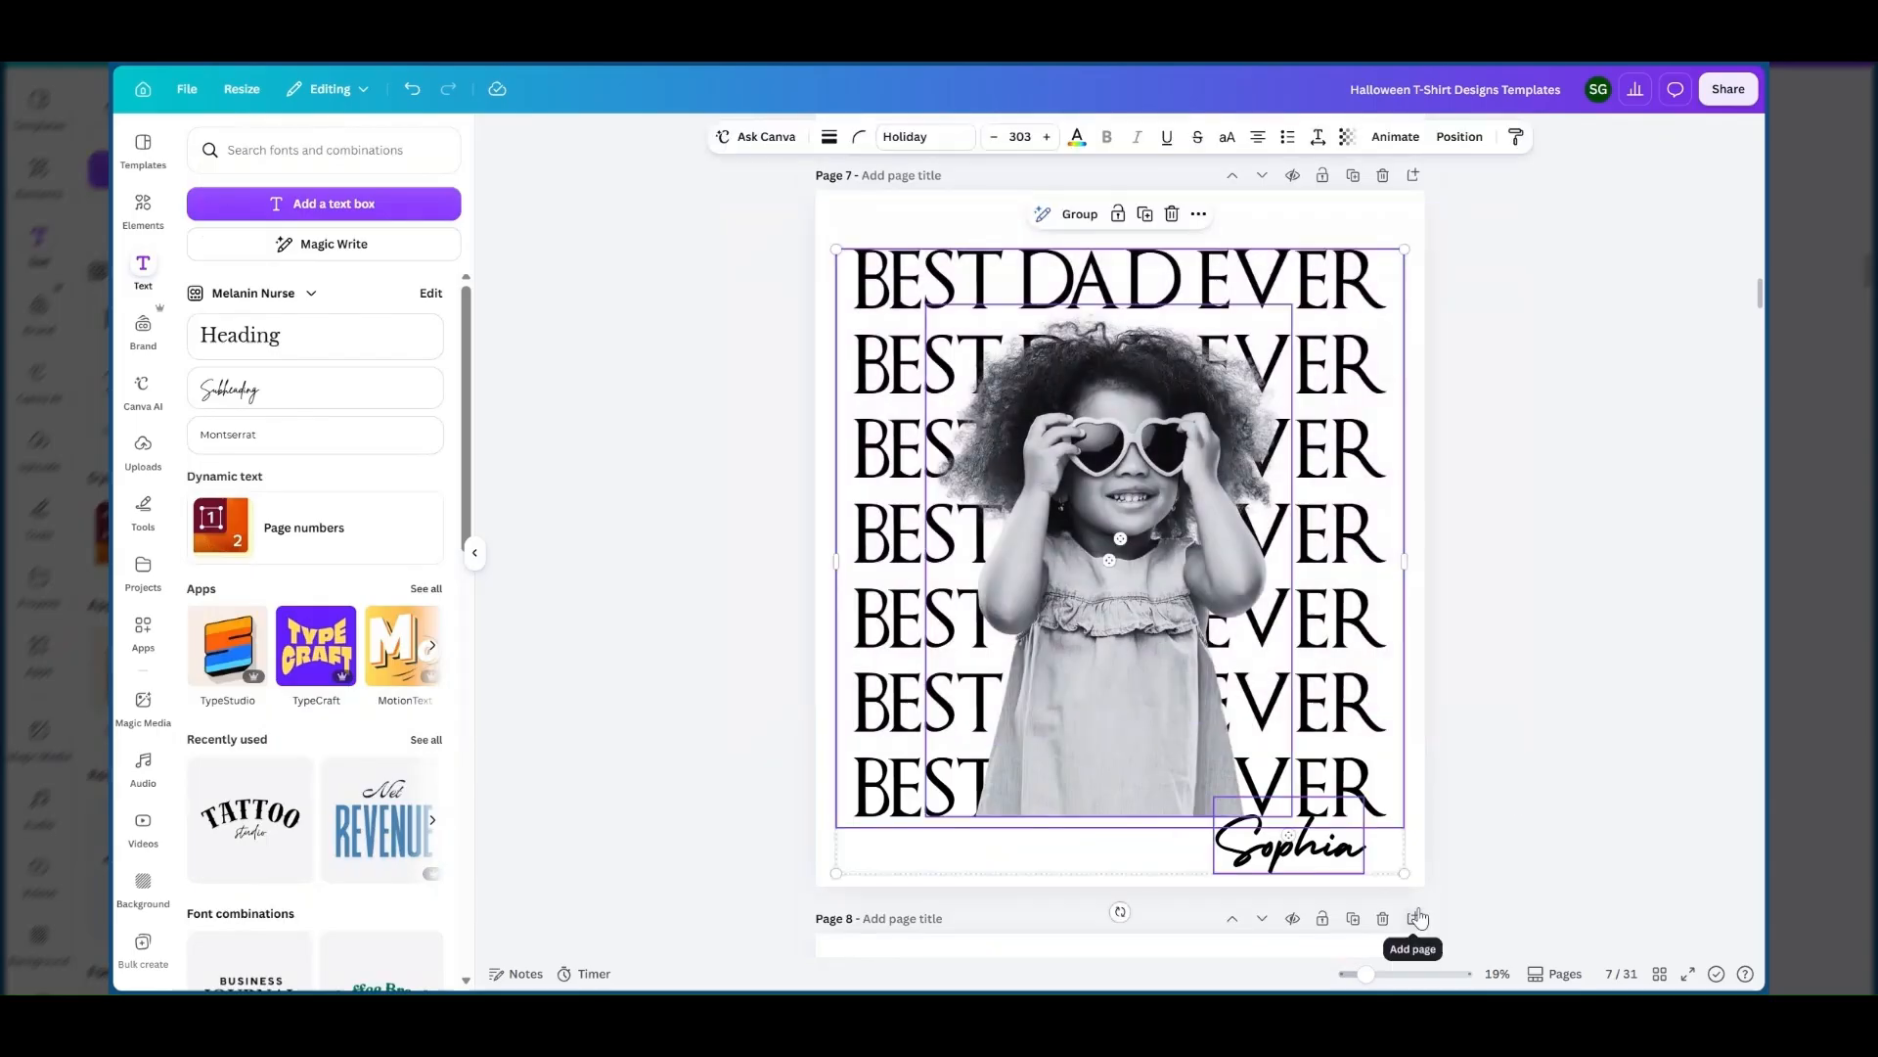
pyautogui.click(1616, 301)
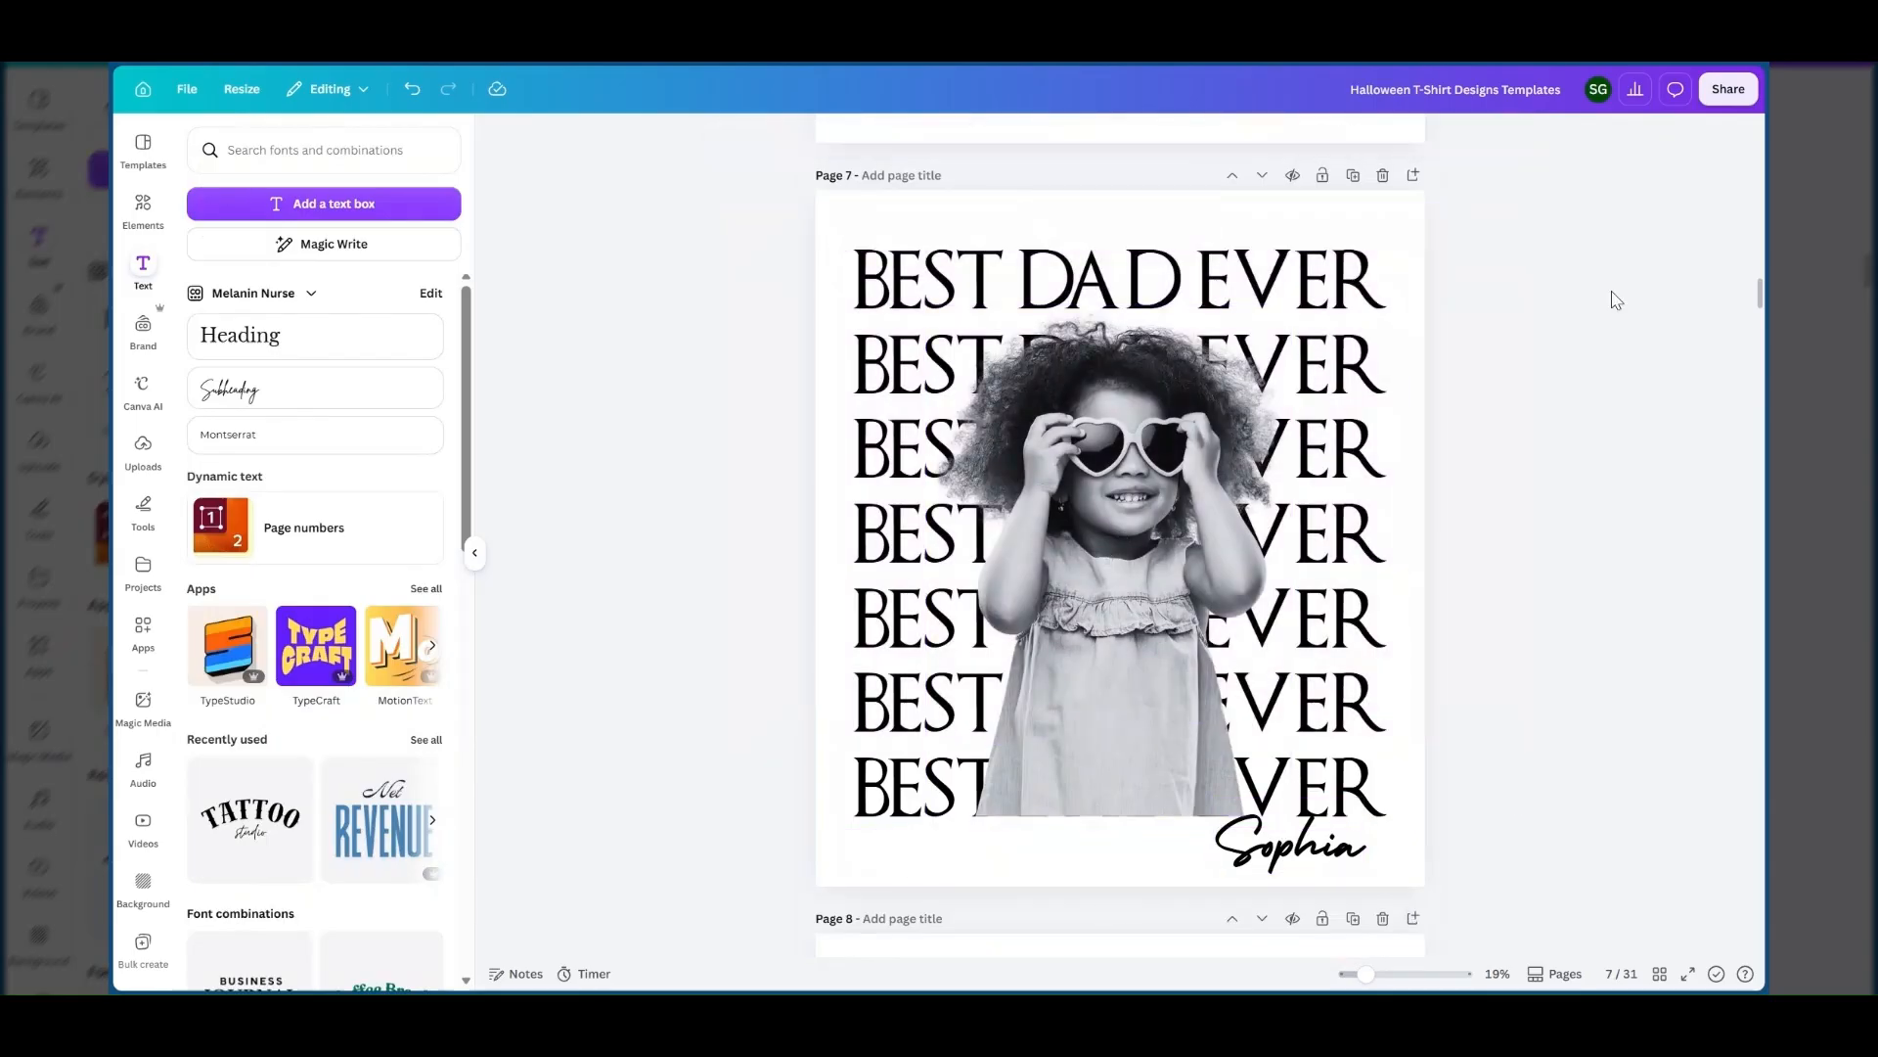
pyautogui.moveTo(1288, 317); pyautogui.dragTo(1288, 306)
pyautogui.click(1289, 309)
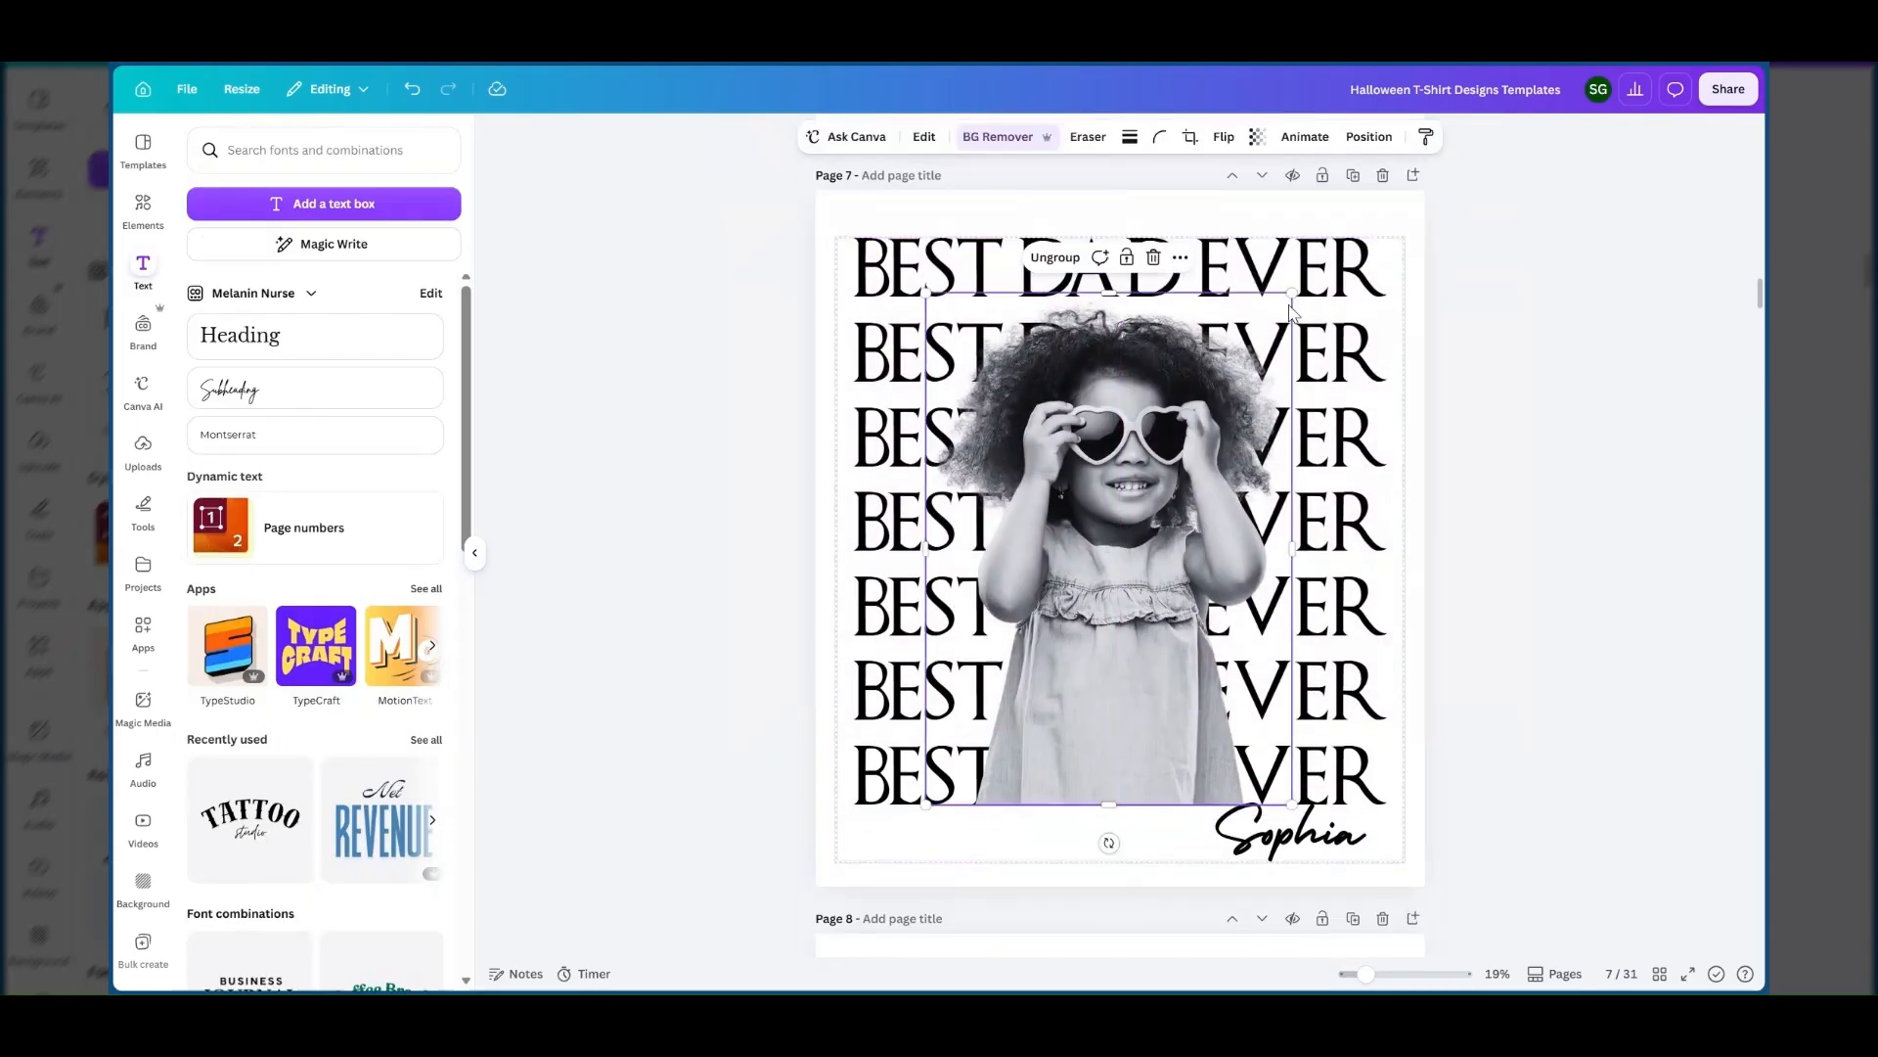
# Open the PNG download settings and limit the export to the current page, page 7.
pyautogui.click(1727, 90)
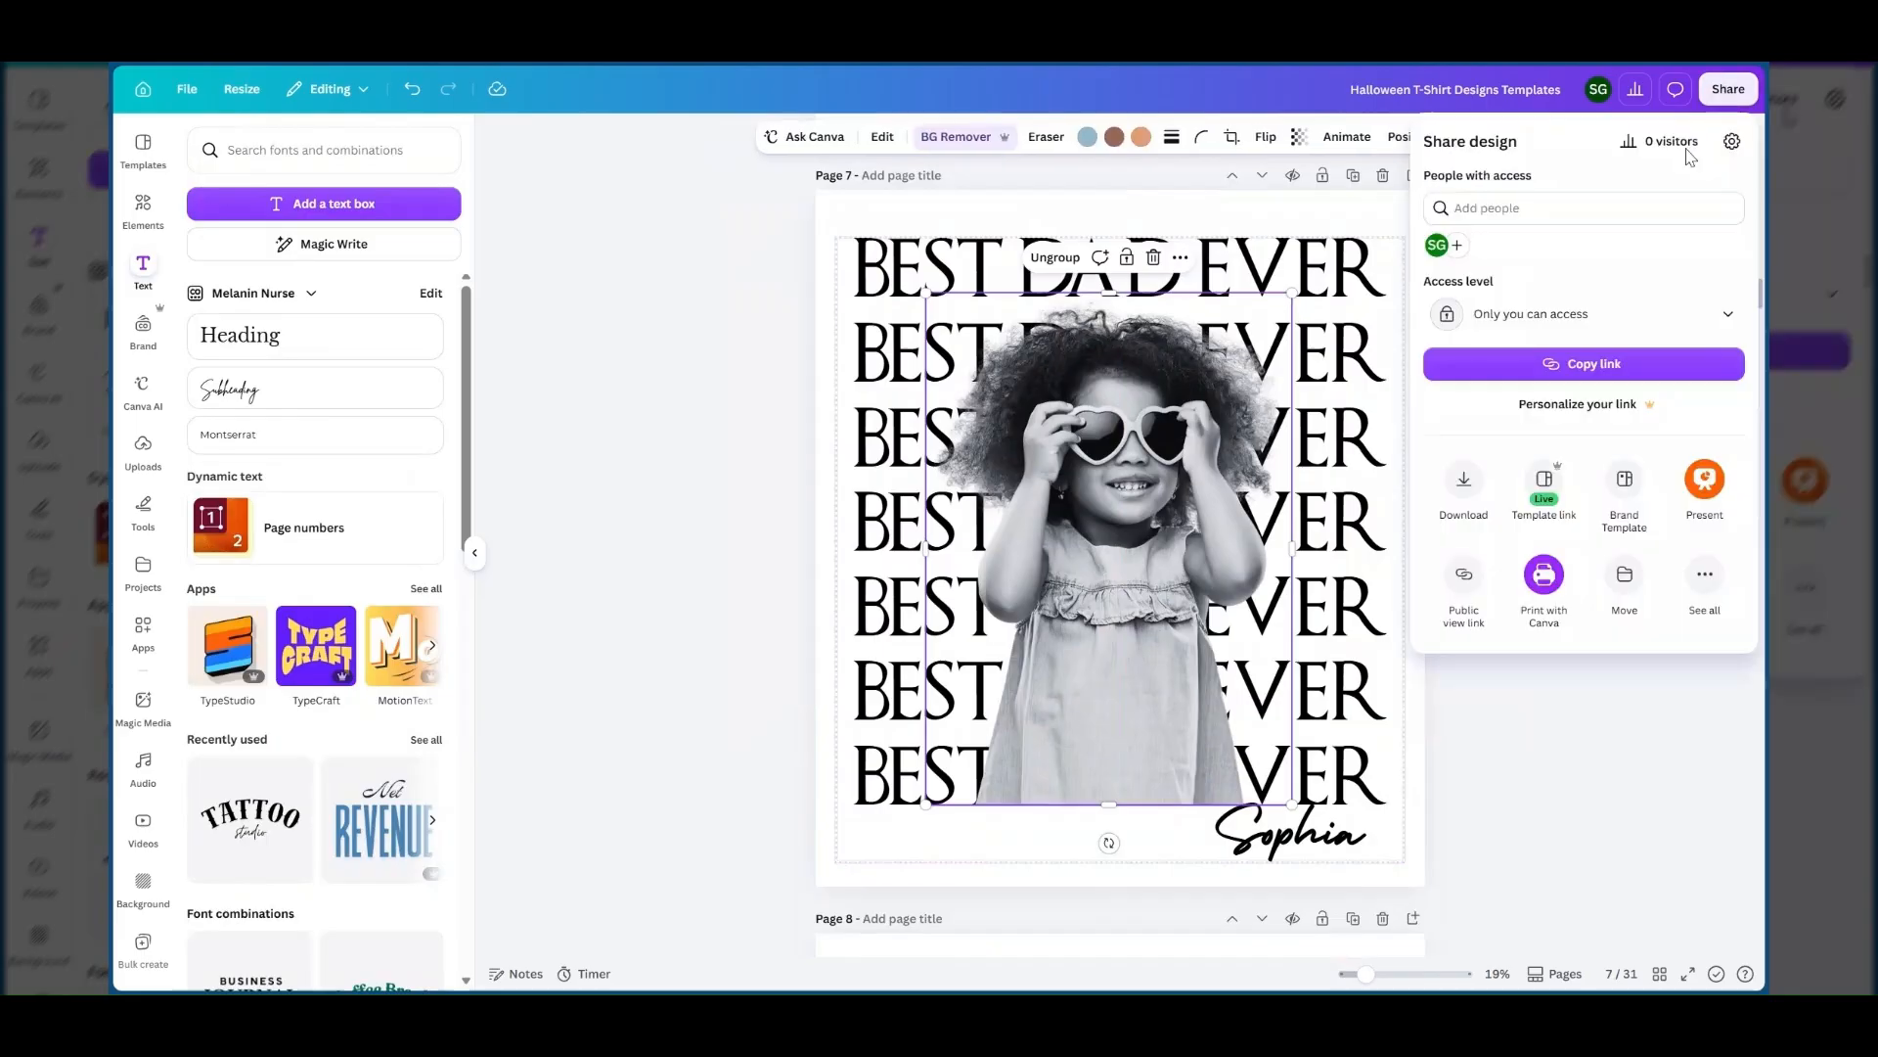
pyautogui.click(1460, 504)
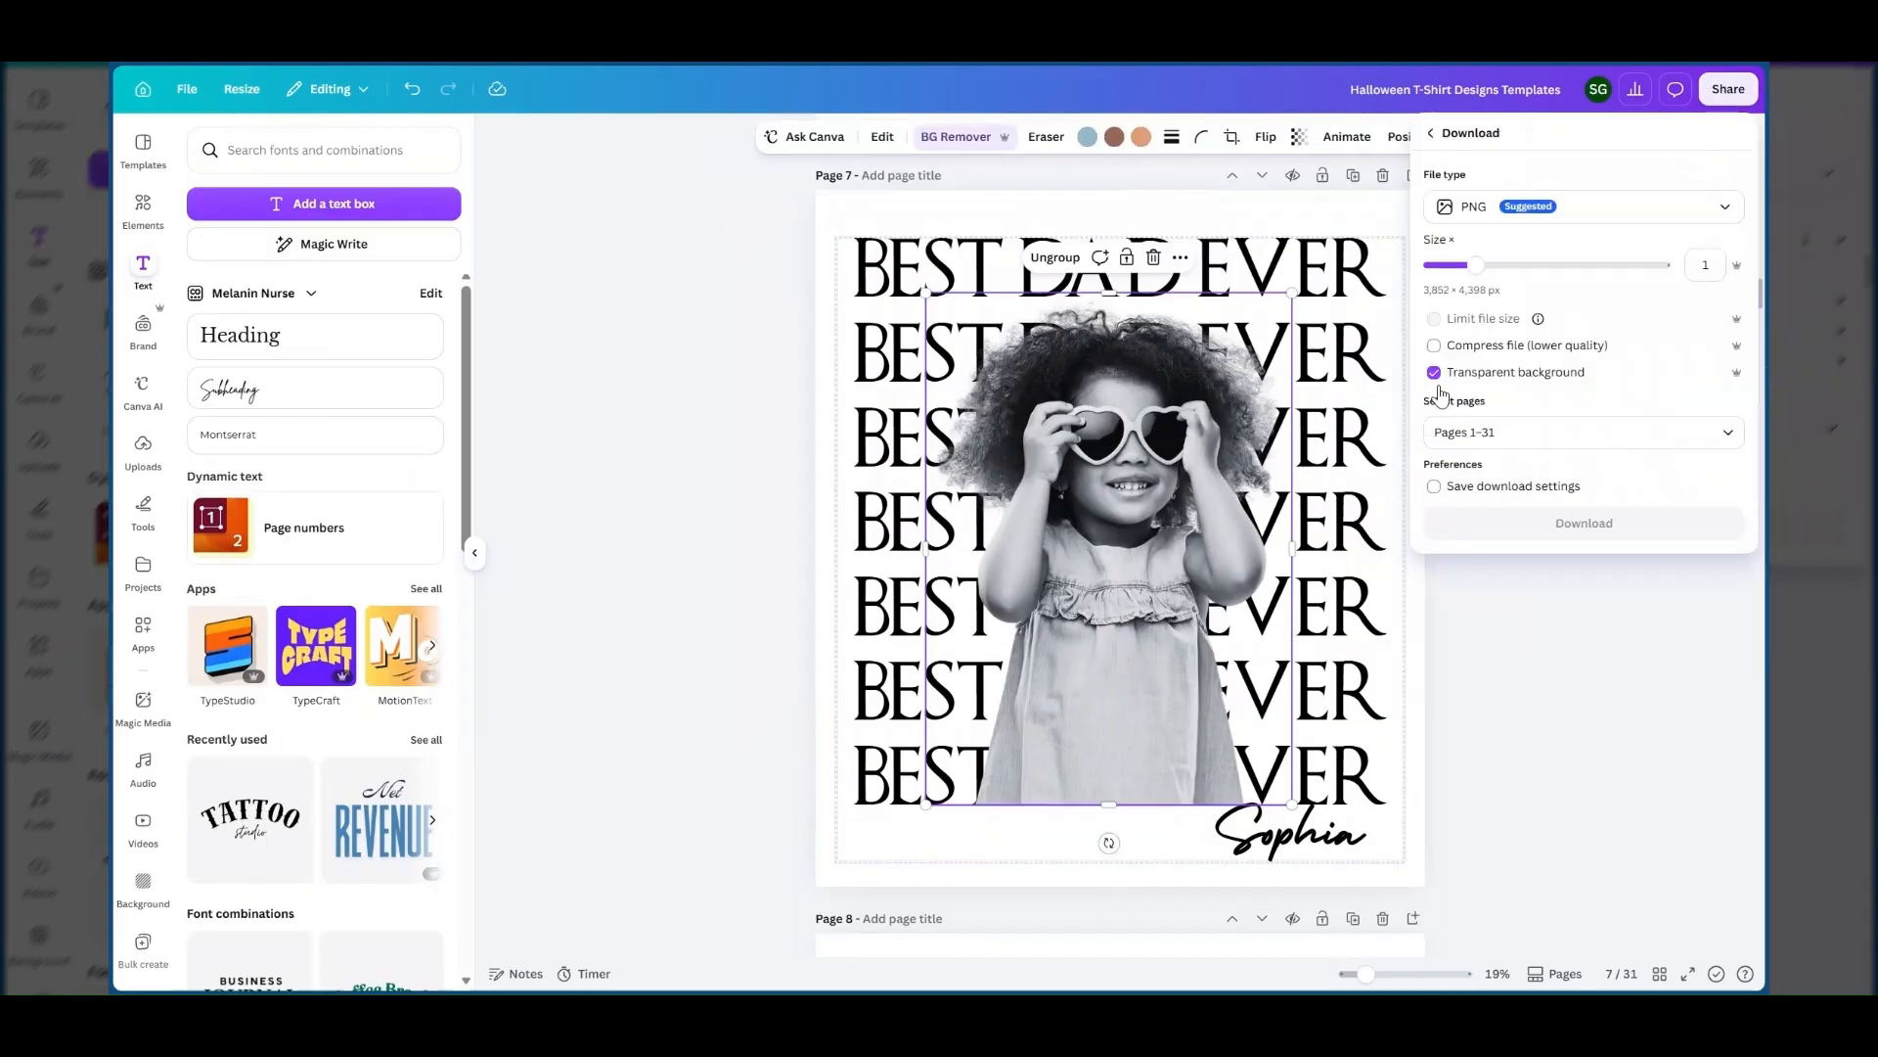
pyautogui.click(1628, 431)
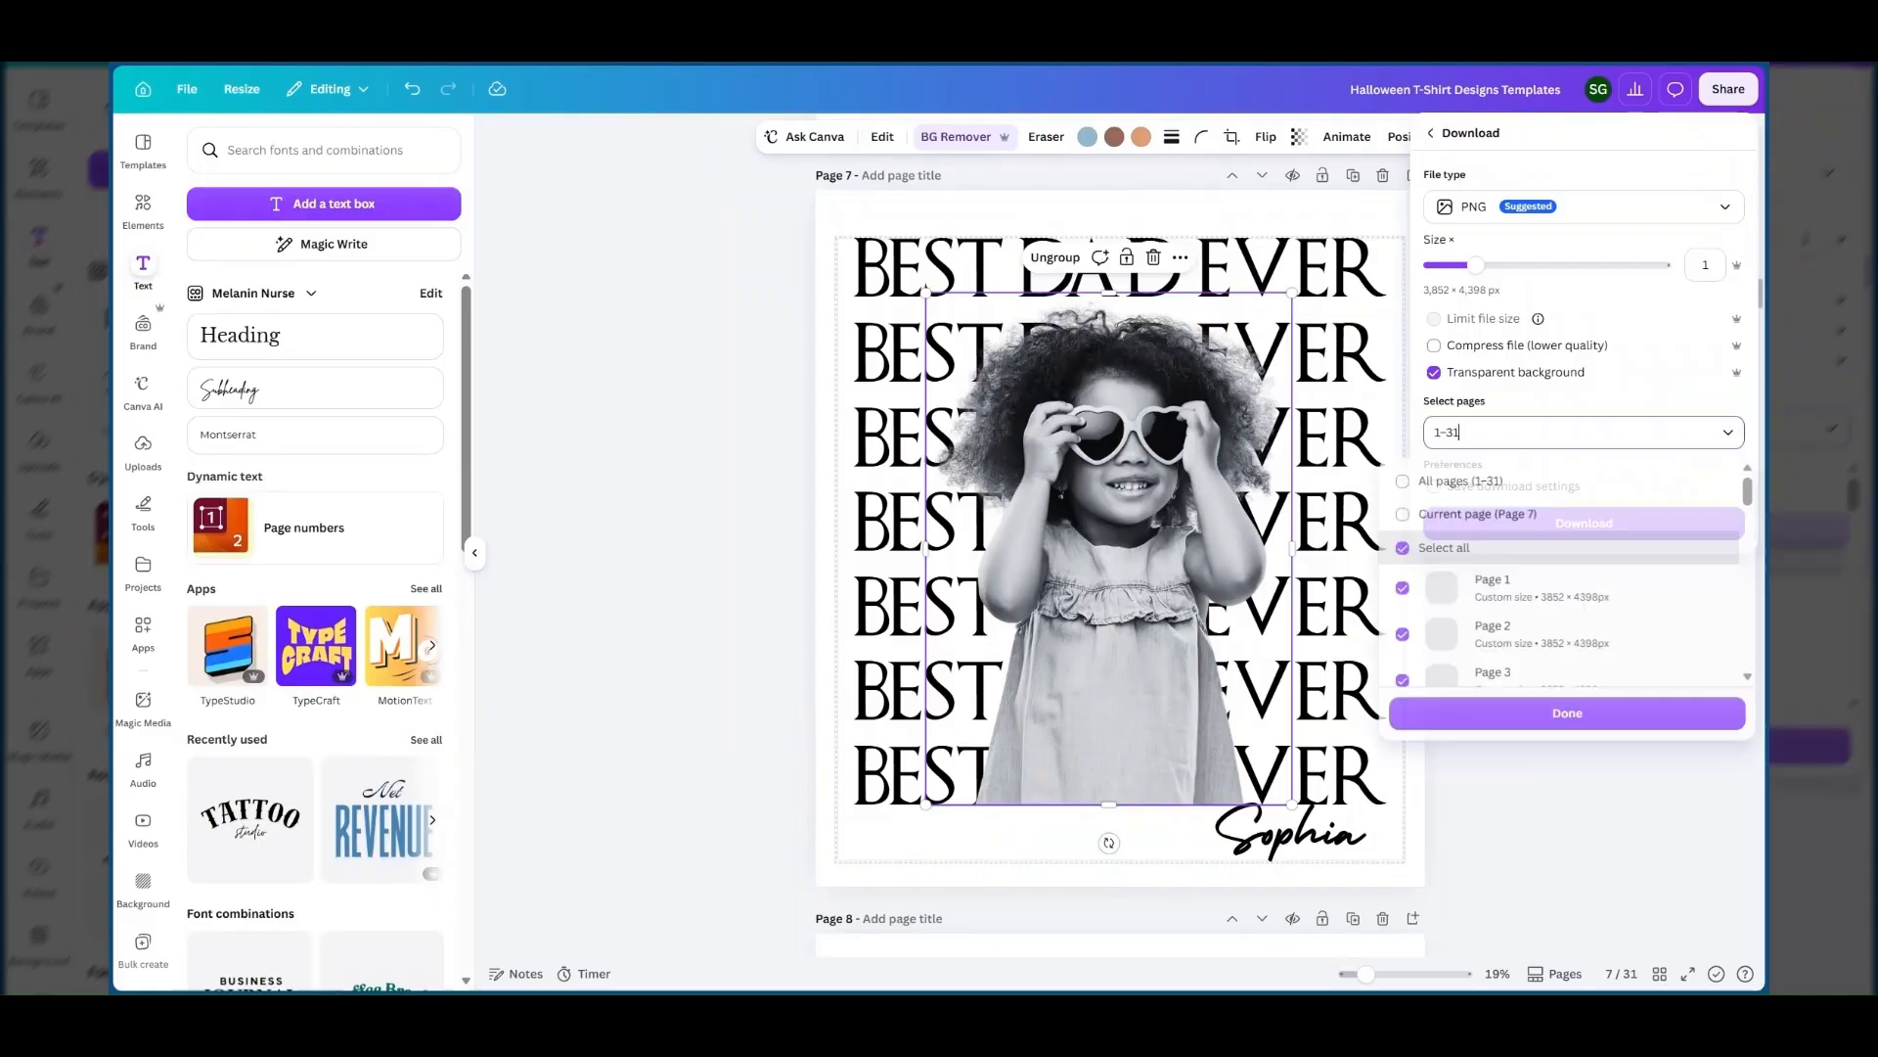
pyautogui.click(1532, 514)
pyautogui.click(1546, 712)
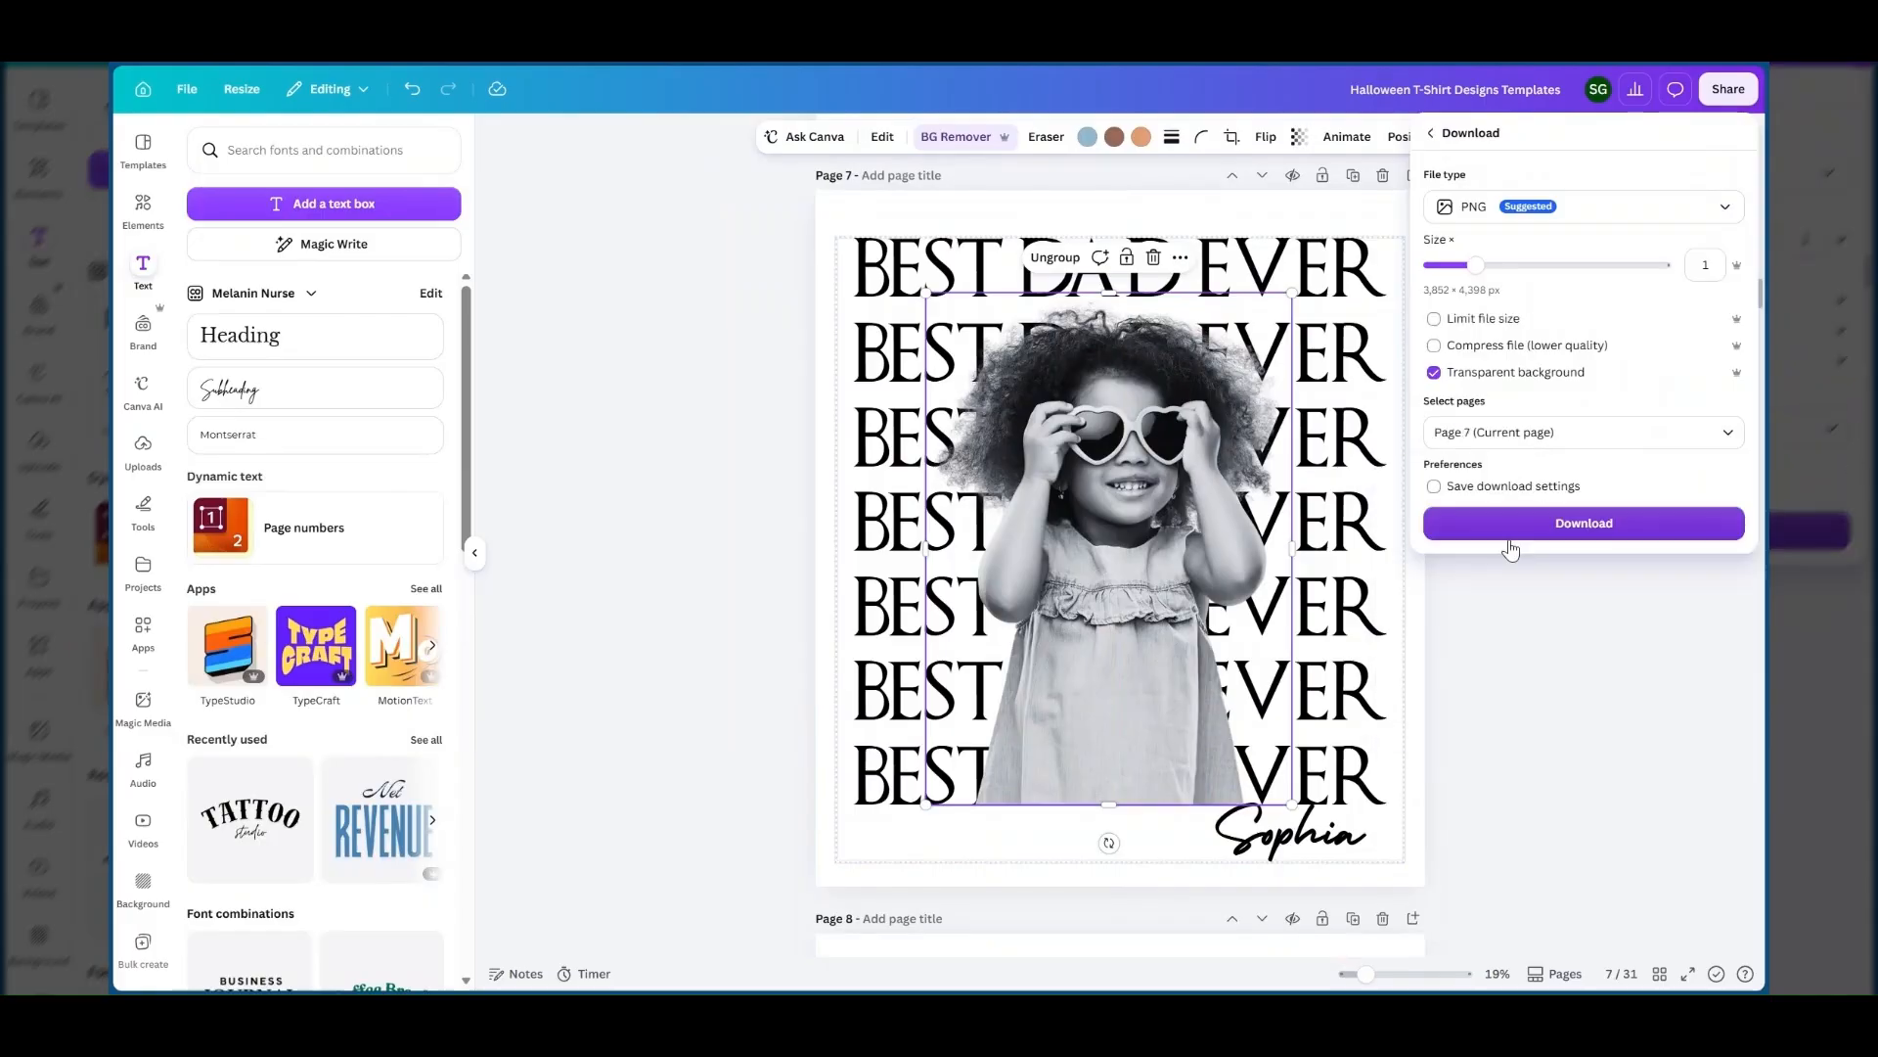
# Download page 7 as a PNG with transparent background, and review the blue versions of the design on the preceding pages.
pyautogui.click(1511, 529)
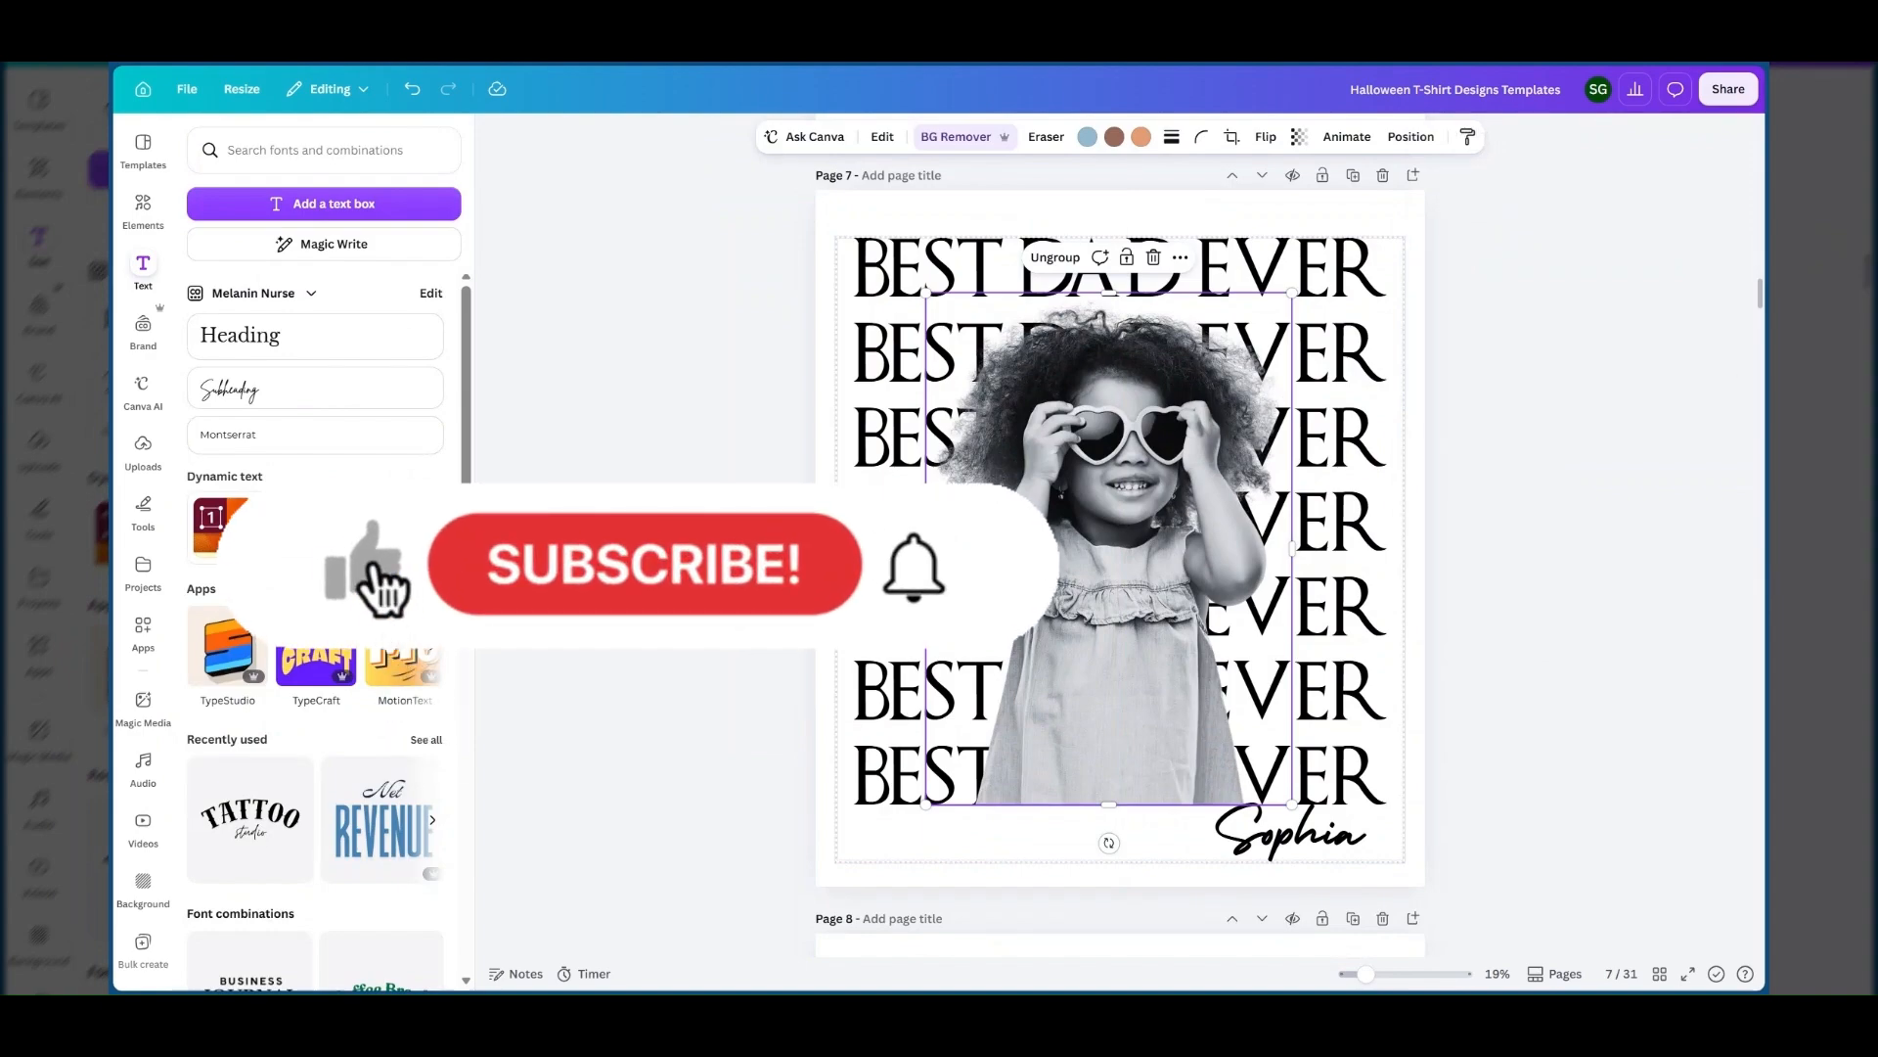
pyautogui.scroll(5, 1494, 475)
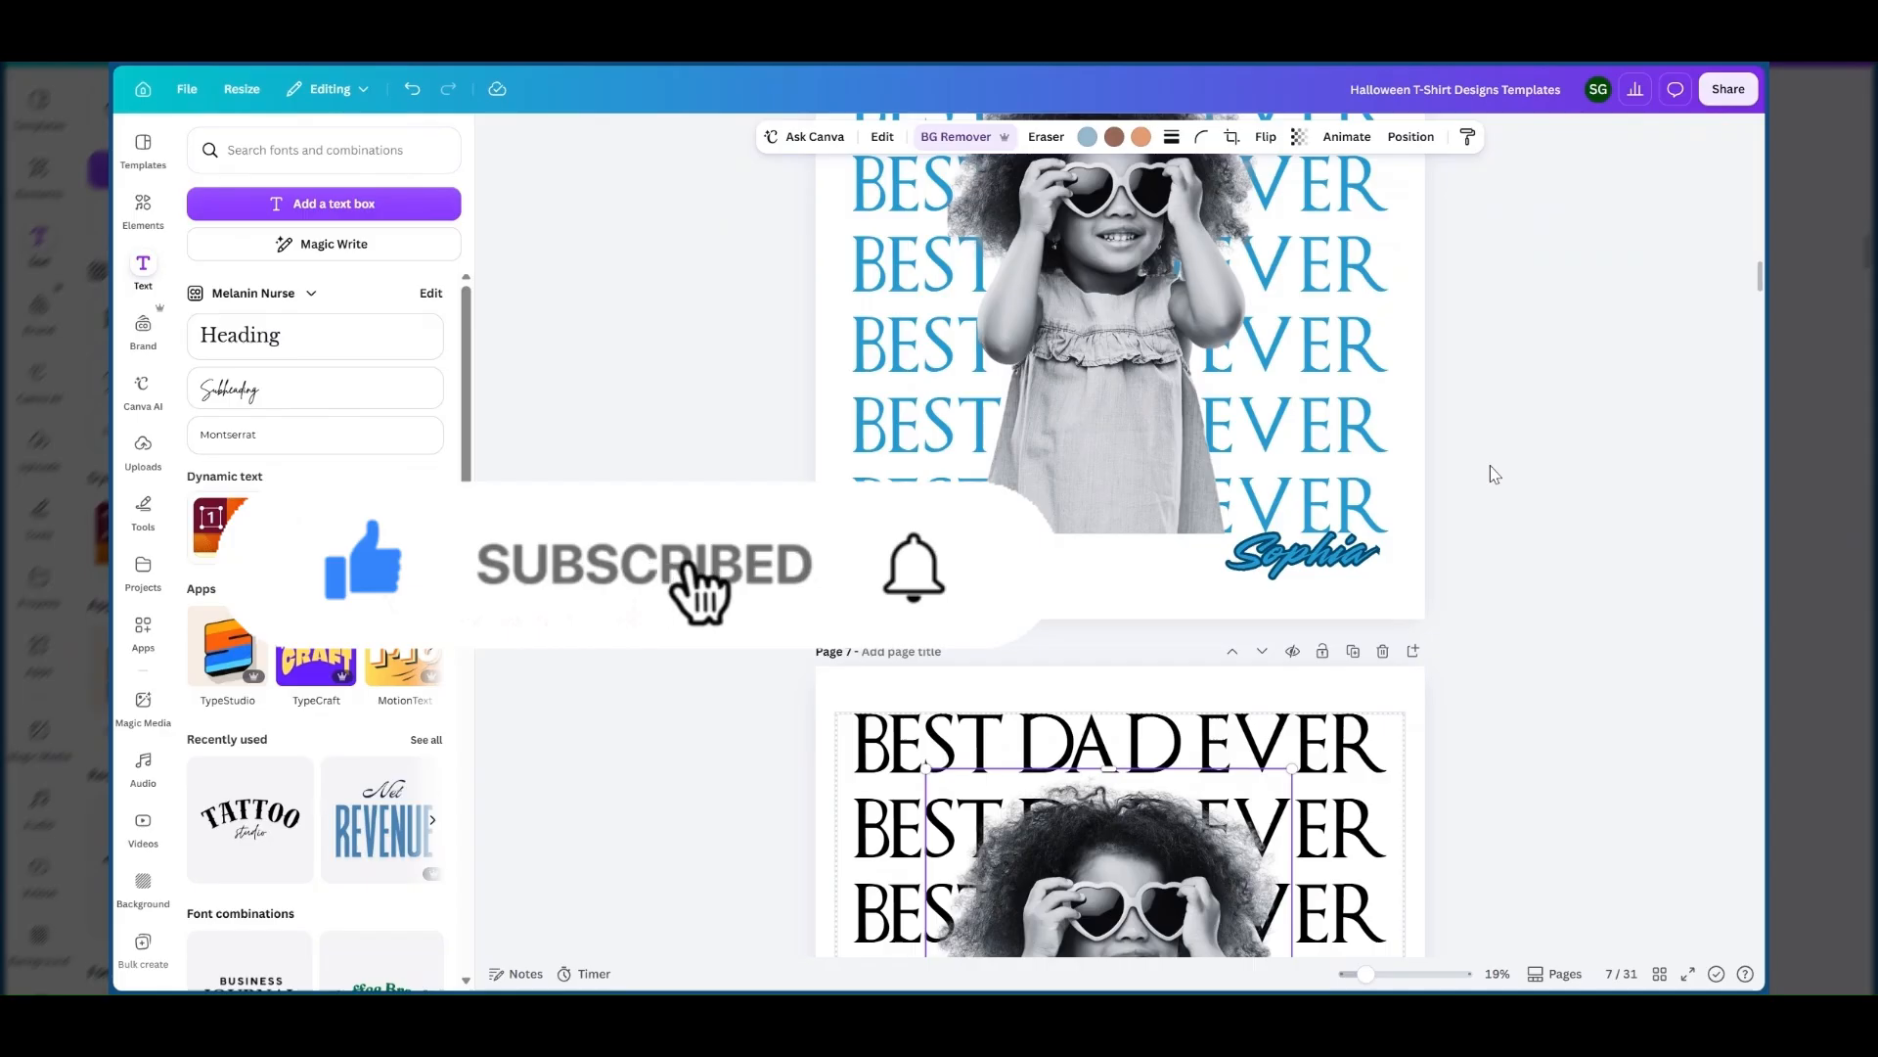
pyautogui.scroll(10, 1492, 474)
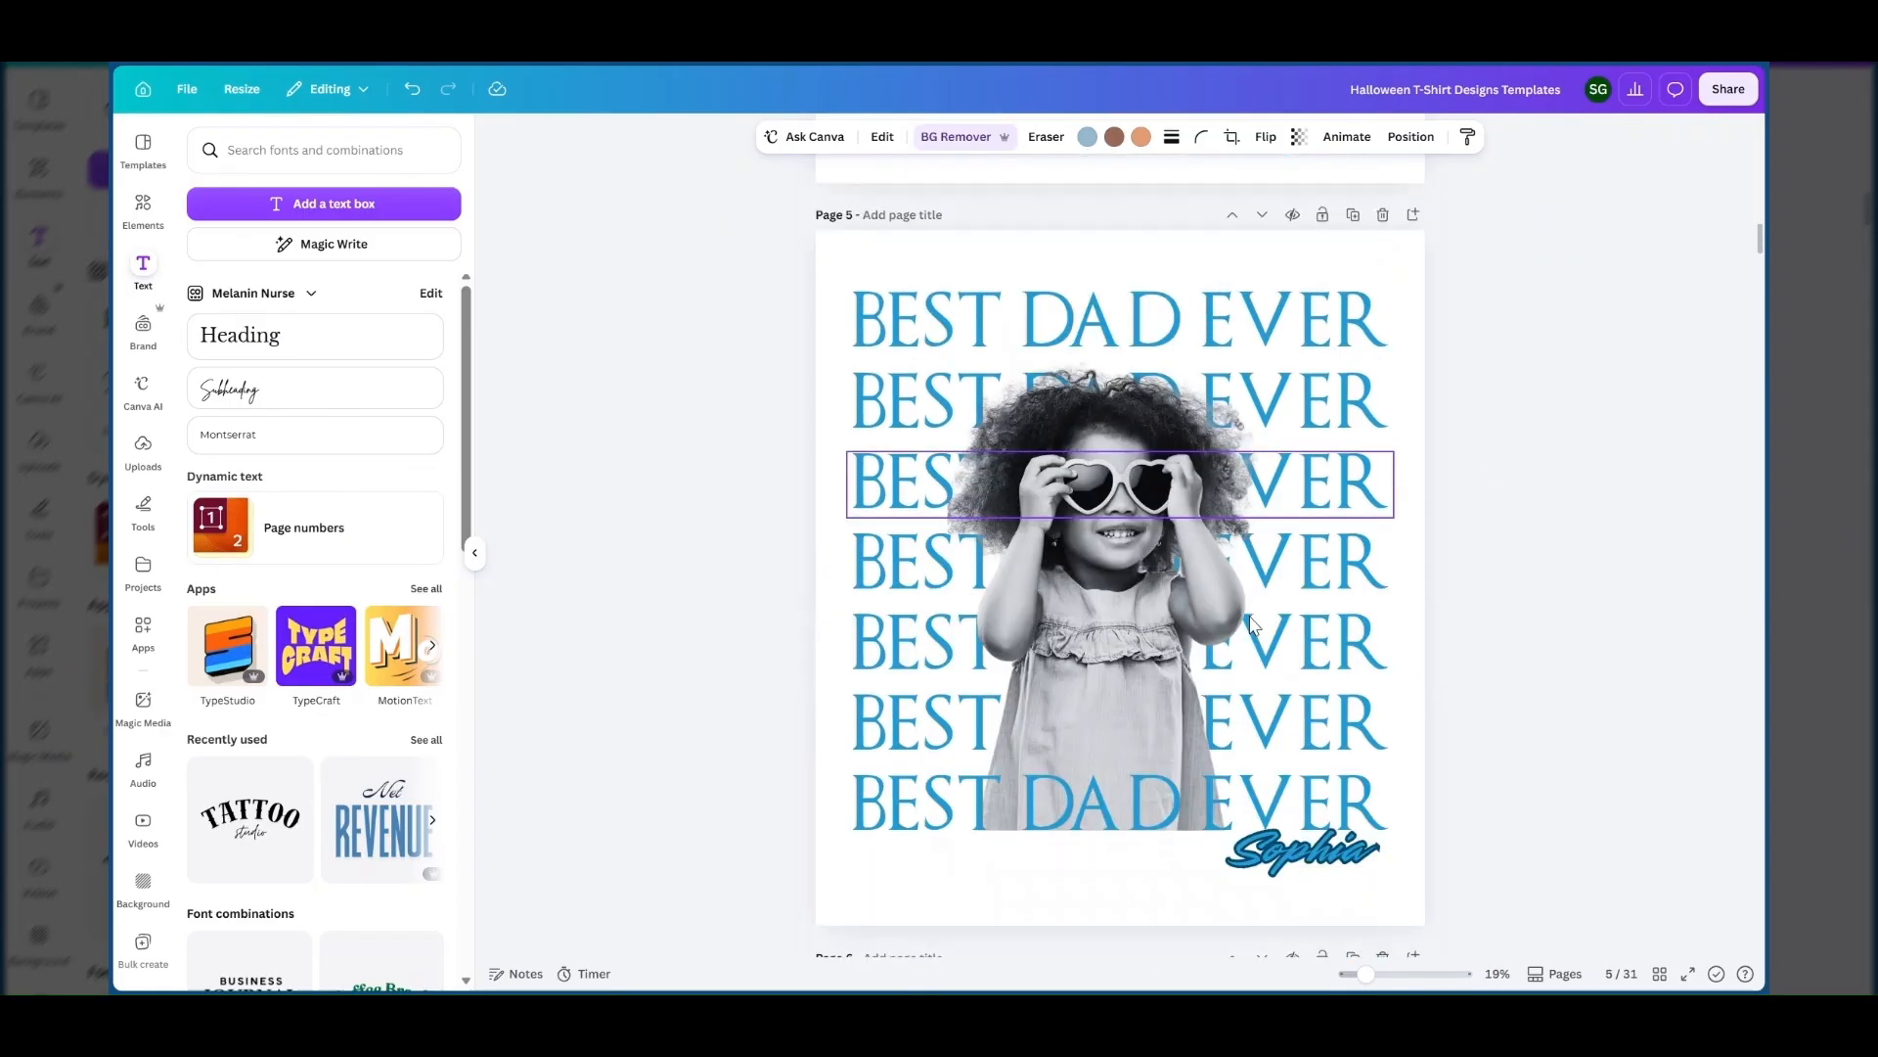
pyautogui.scroll(-10, 1252, 625)
pyautogui.scroll(4, 1250, 629)
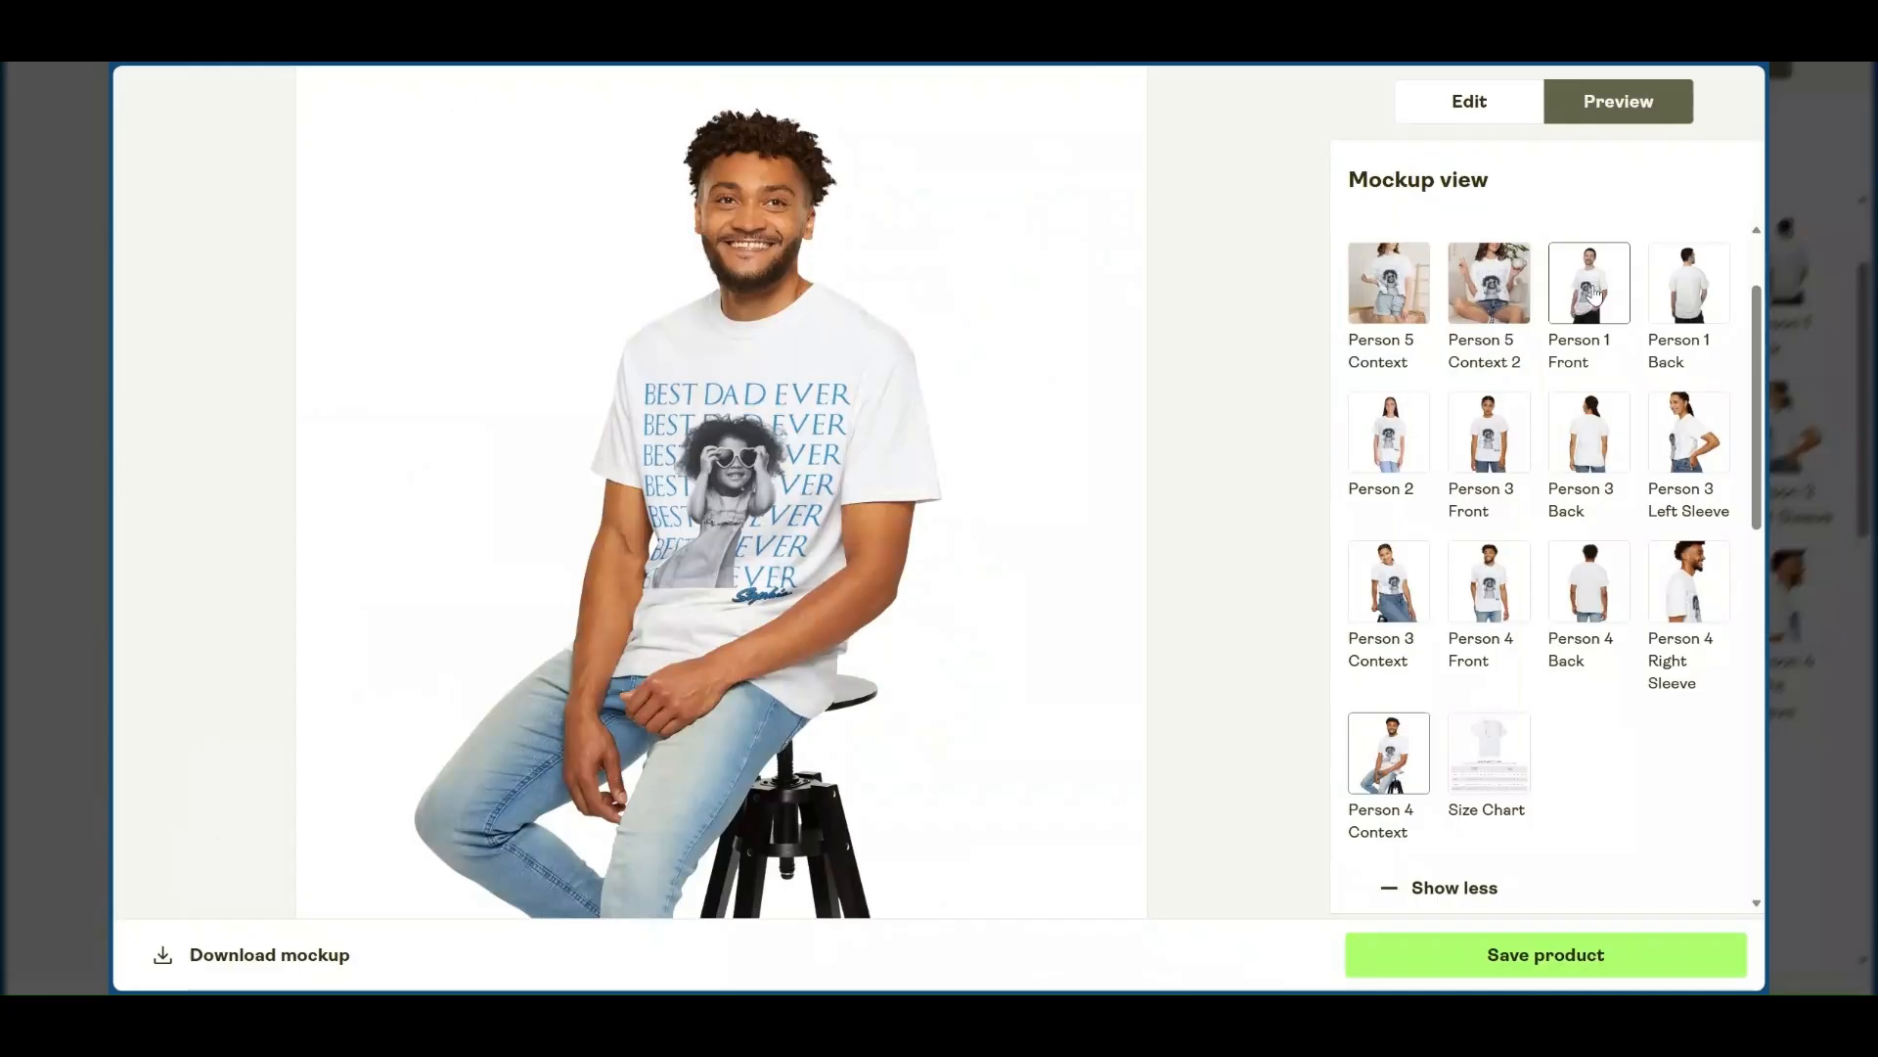
# In the T-shirt mockup preview, check the Person 1 Front, Person 4 Front and Person 4 Context views and save the product.
pyautogui.click(1601, 293)
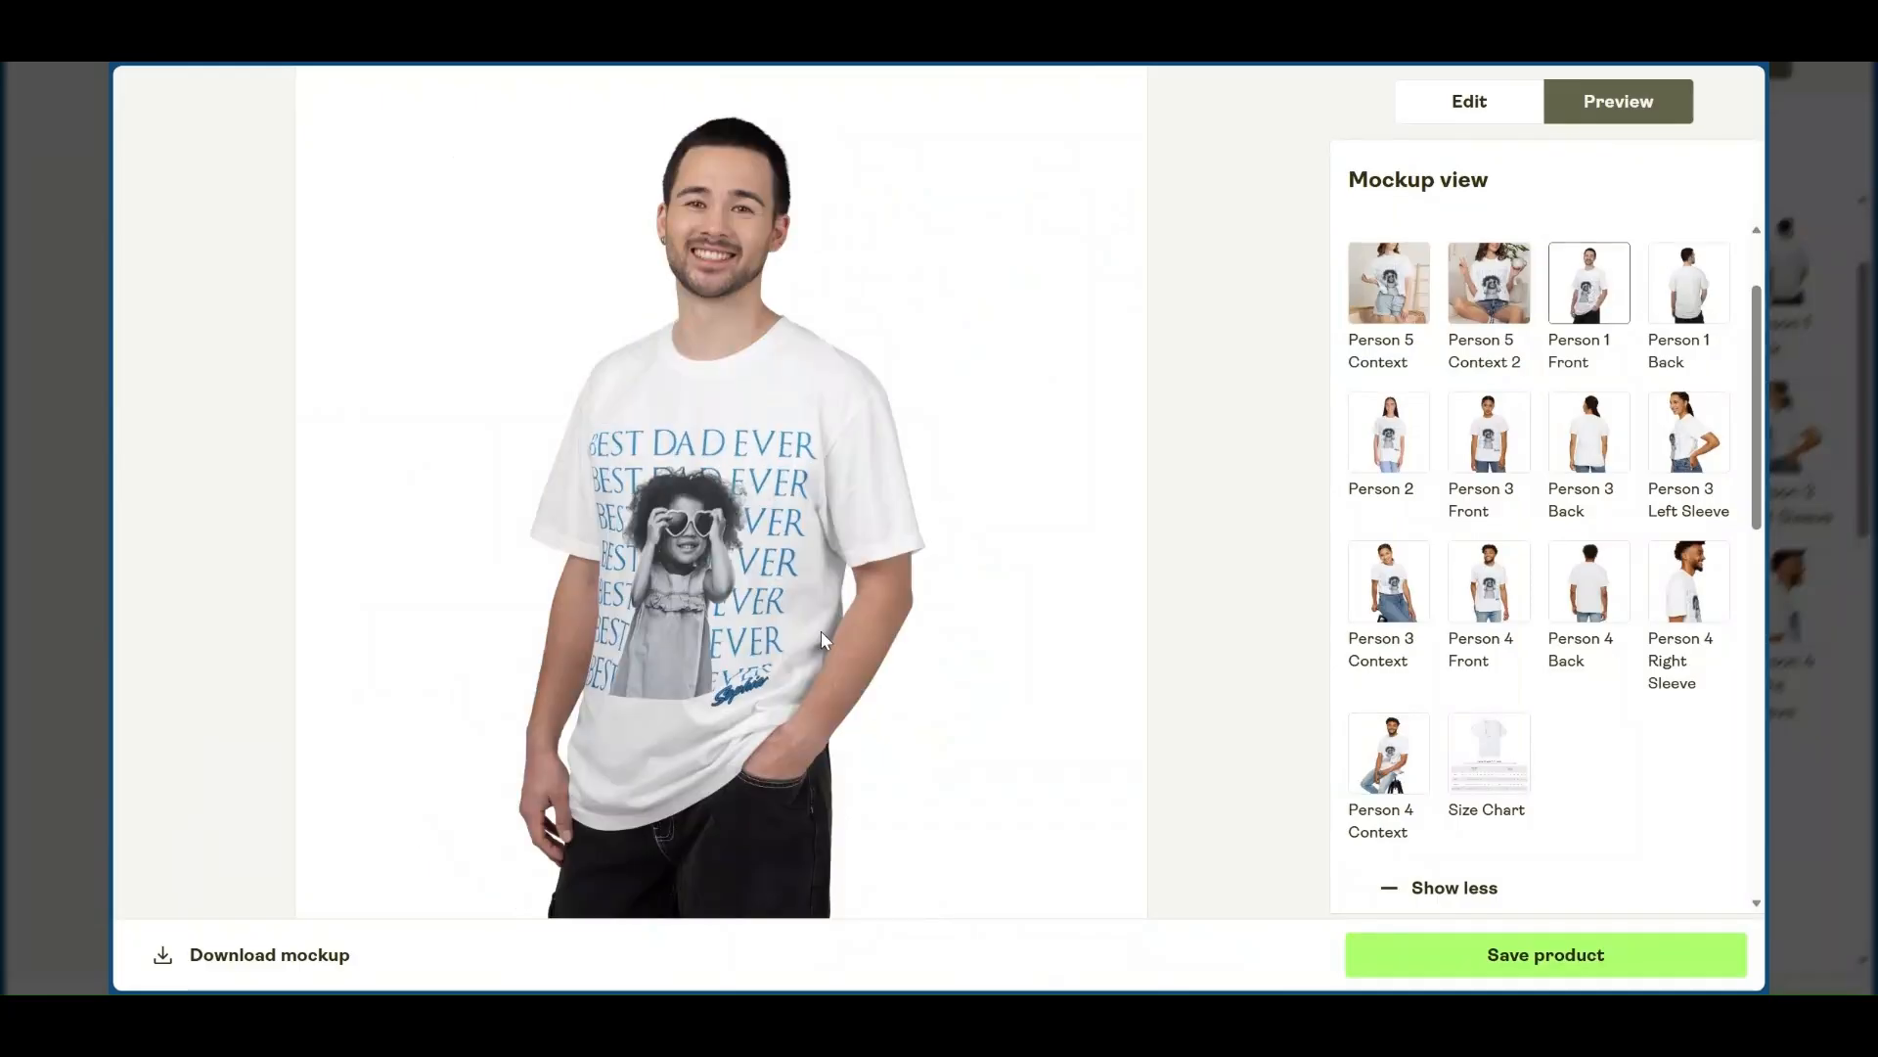
pyautogui.click(1523, 626)
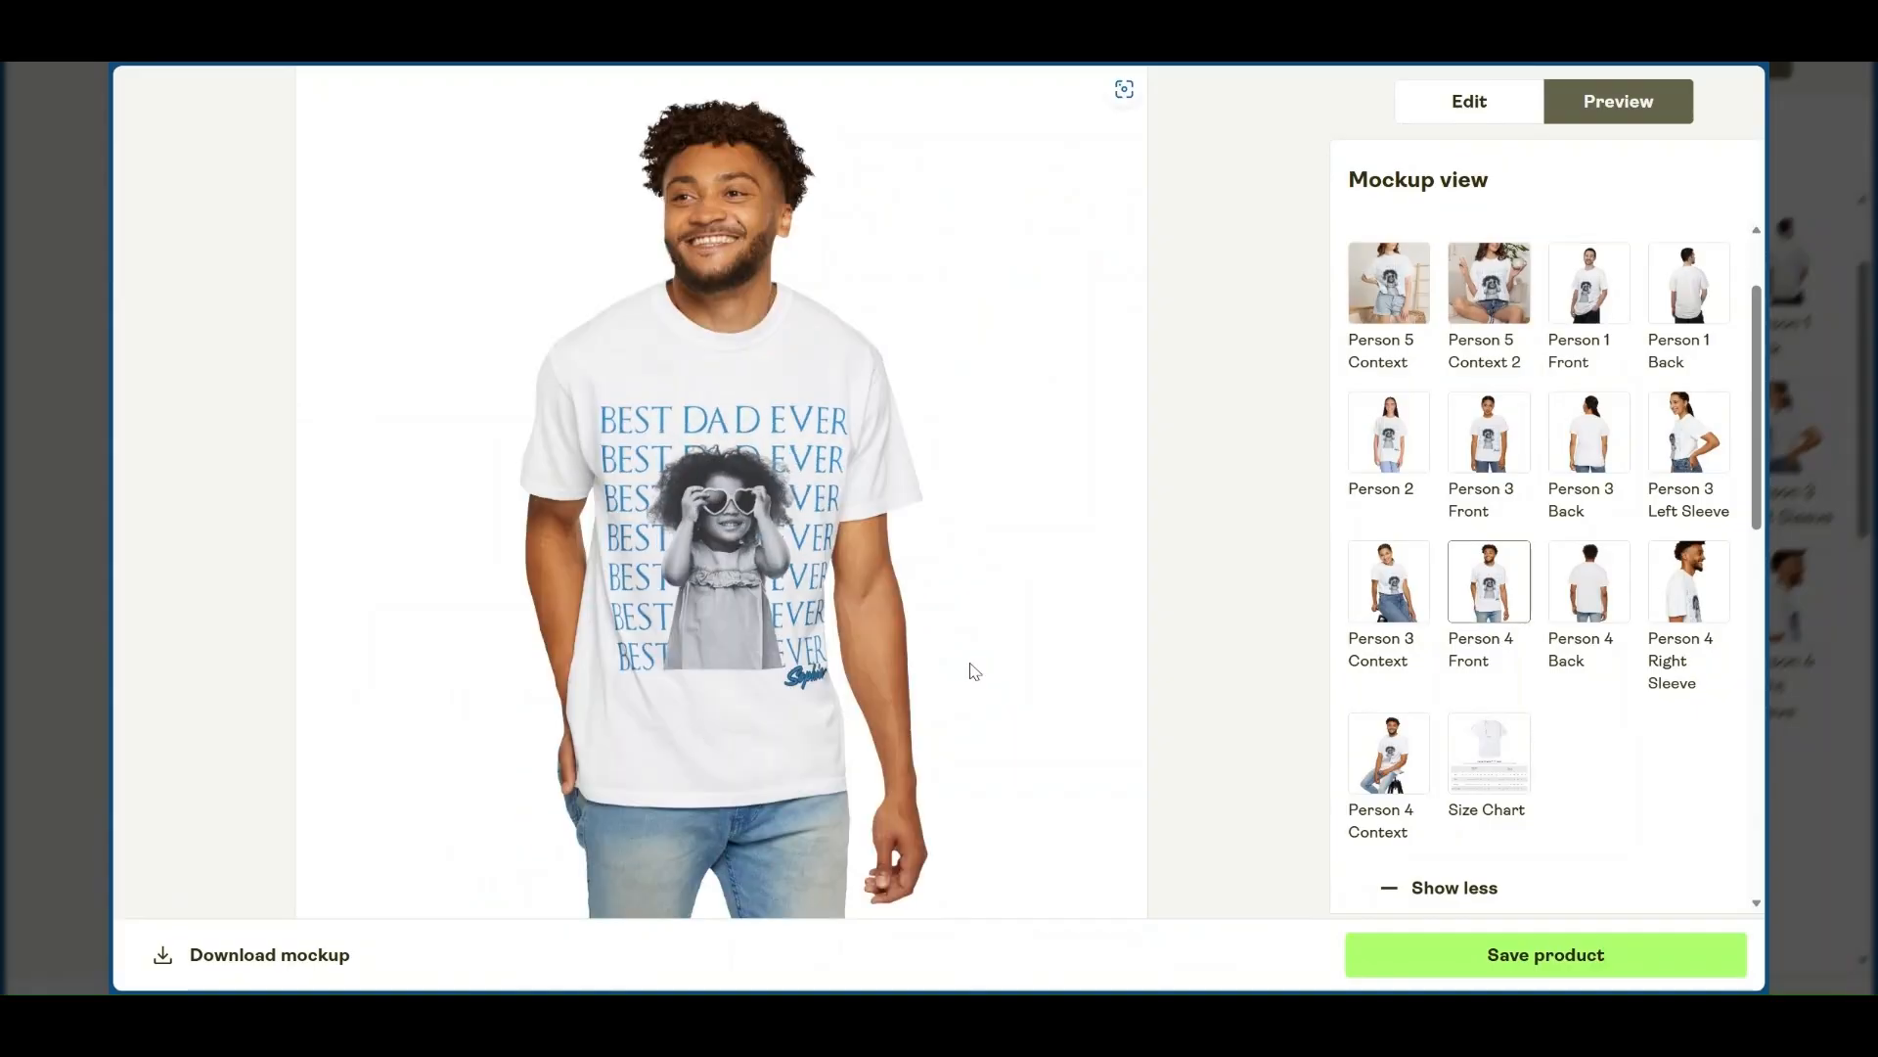
pyautogui.click(1403, 773)
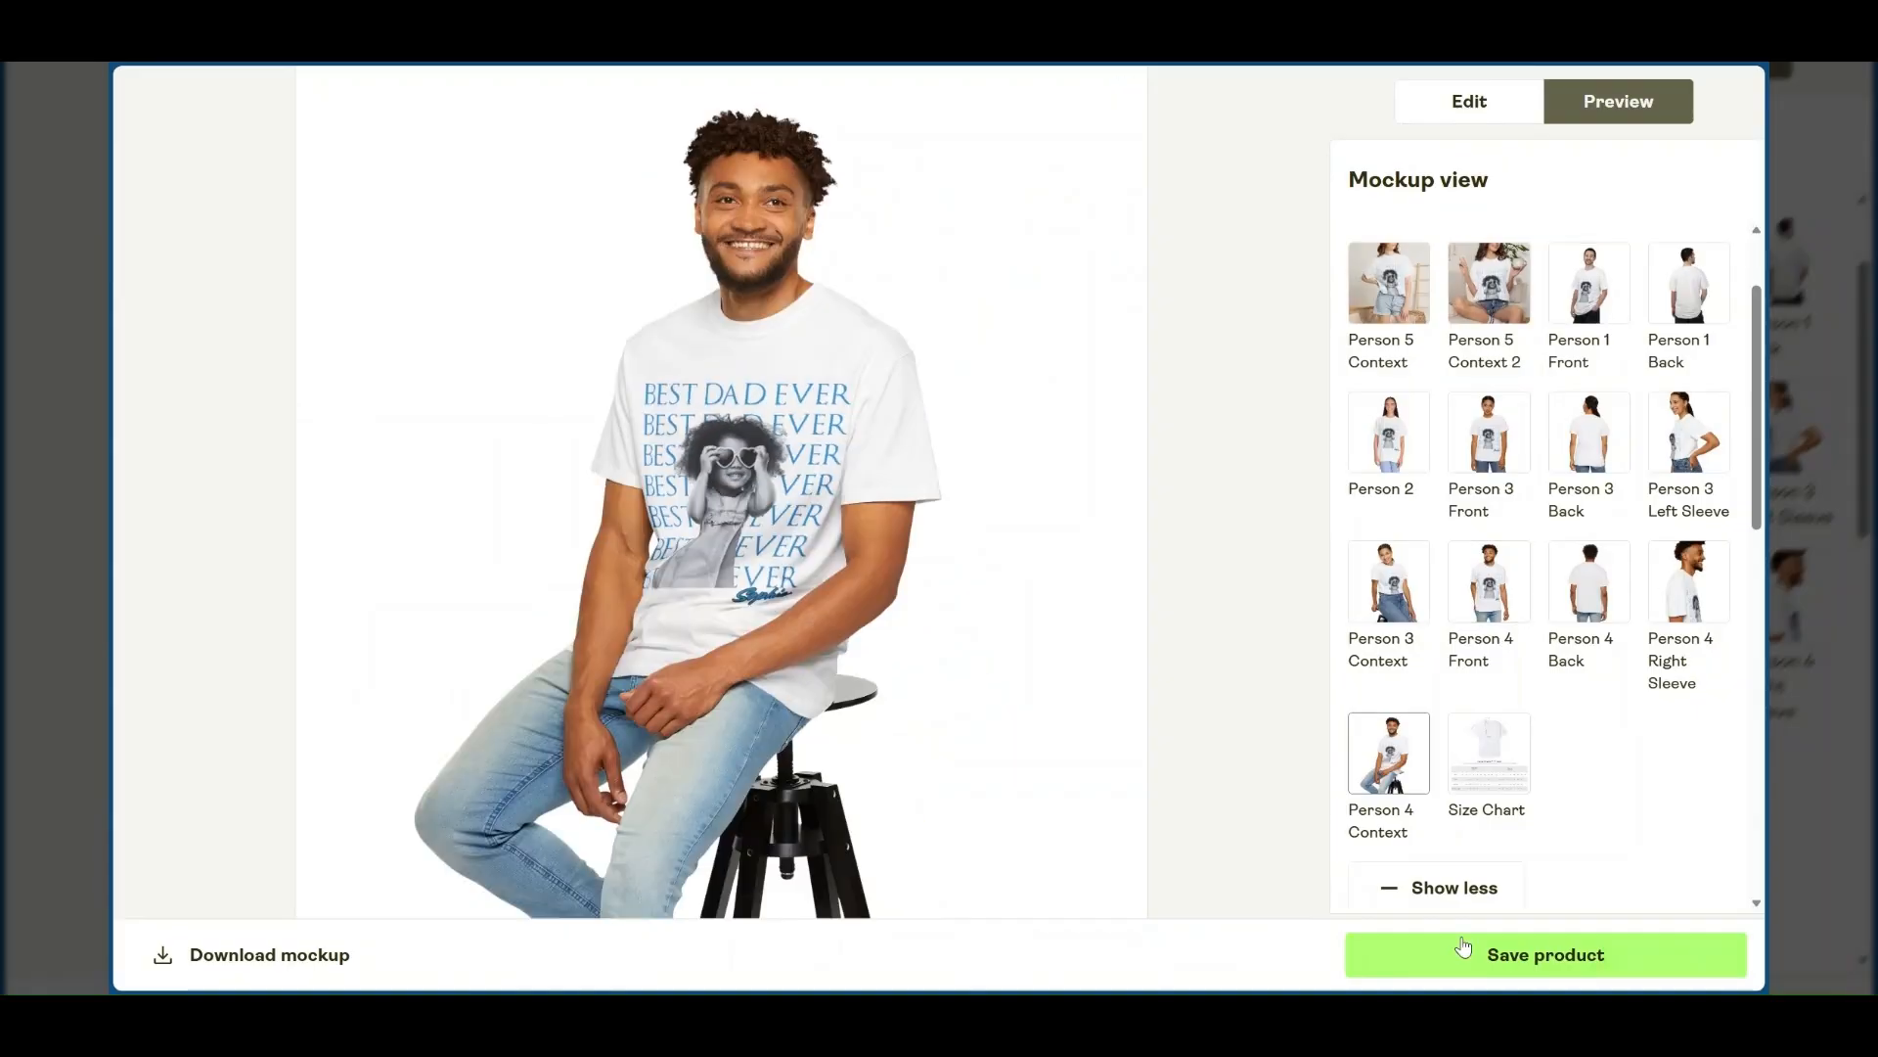
pyautogui.click(1494, 964)
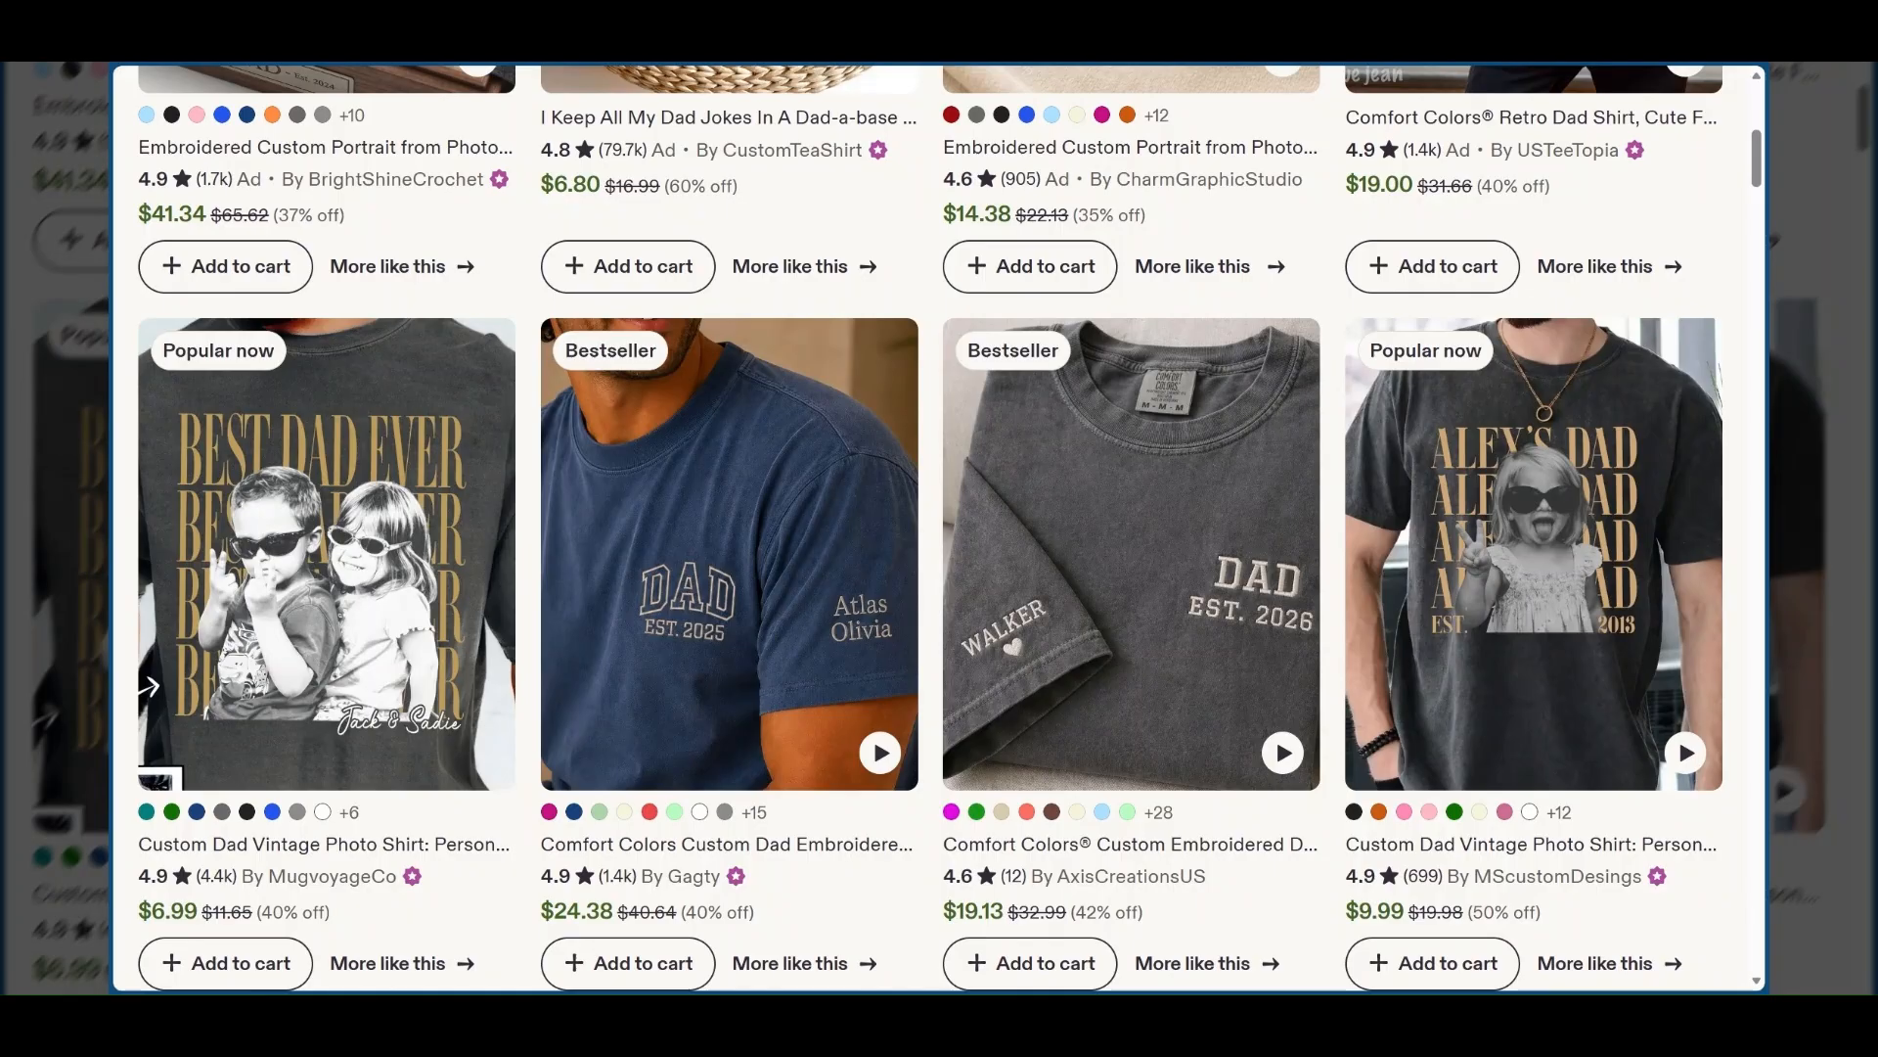
# Switch to Etsy and look through the "dad tshirt" listings for comparable personalised photo shirt designs.
pyautogui.scroll(6, 1229, 241)
pyautogui.scroll(-1, 1230, 241)
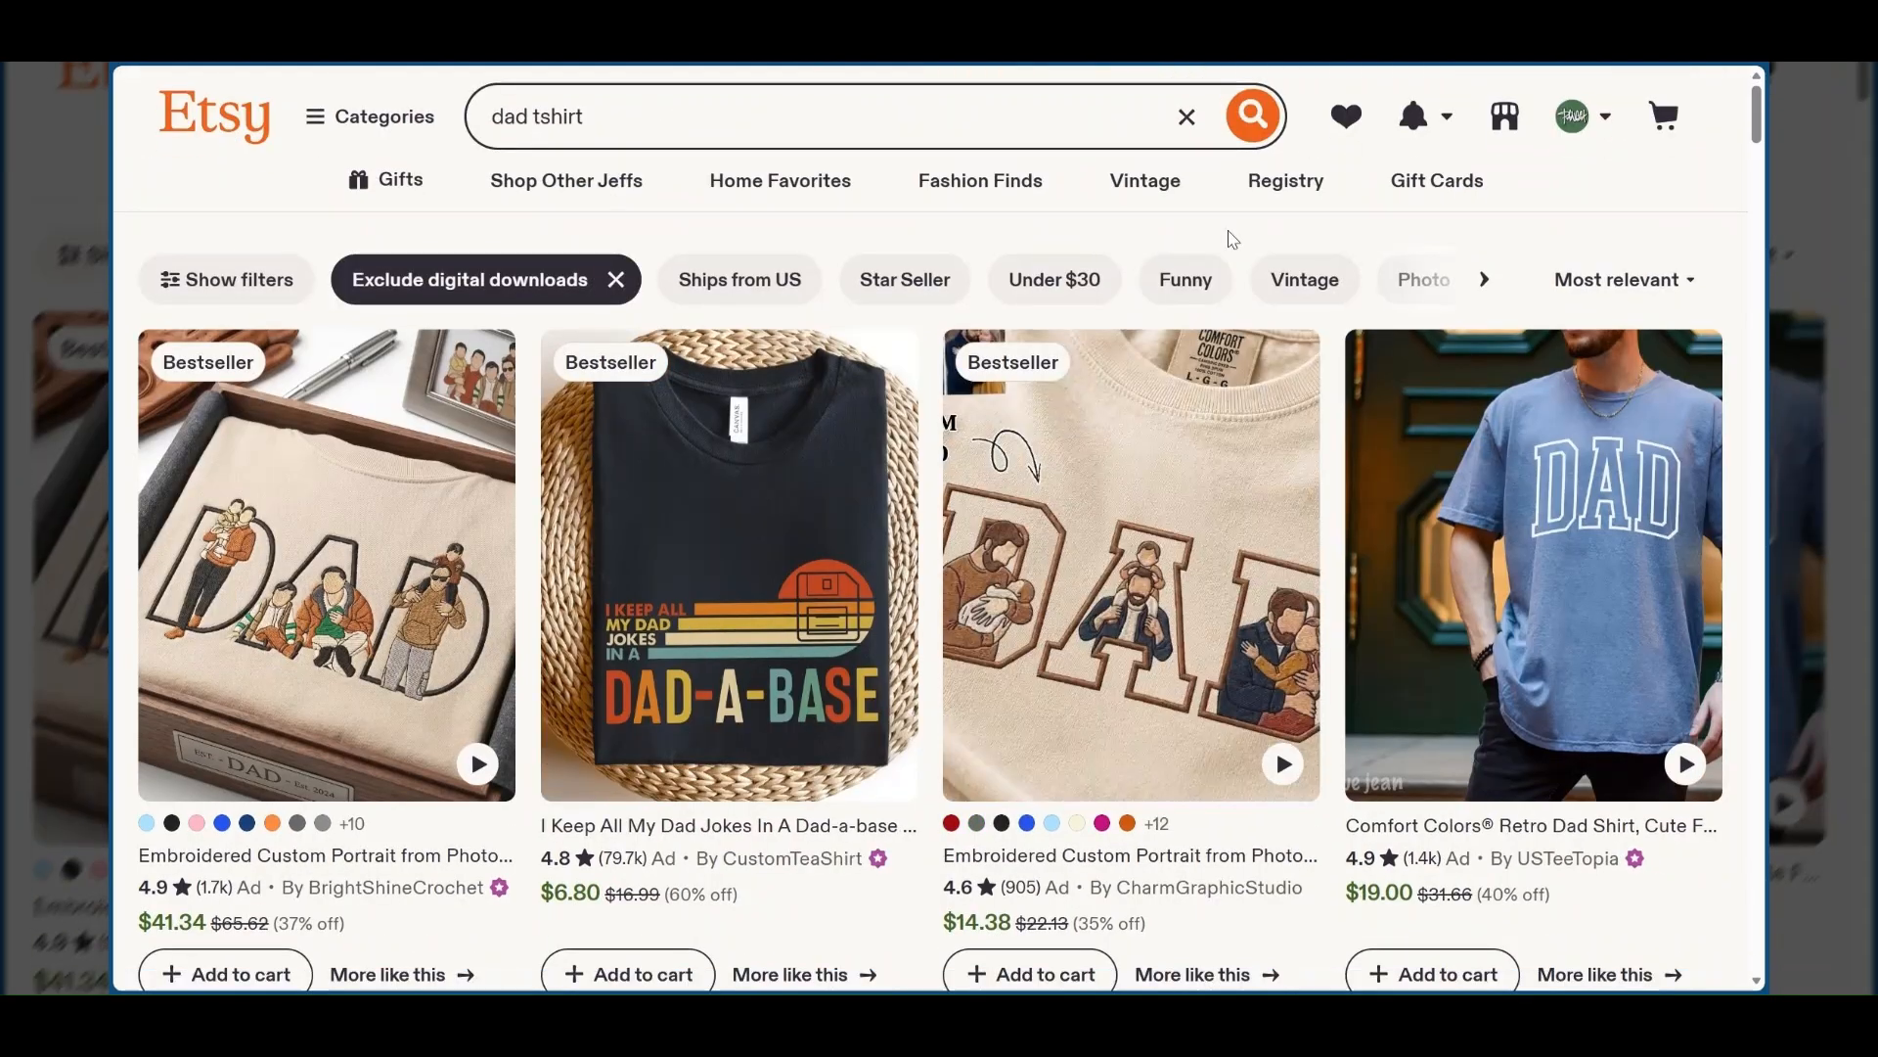